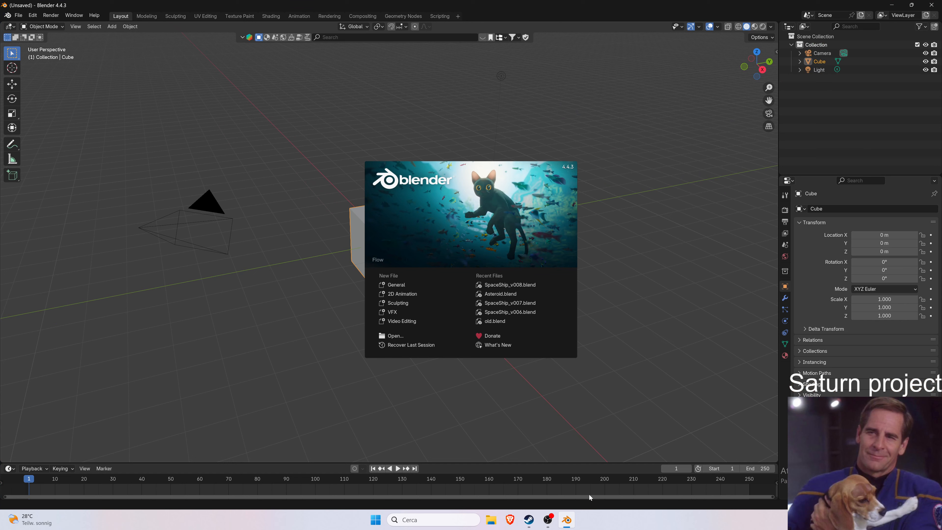
# Dismiss the splash screen and delete the default cube and the camera from the scene.
pyautogui.moveTo(547, 527)
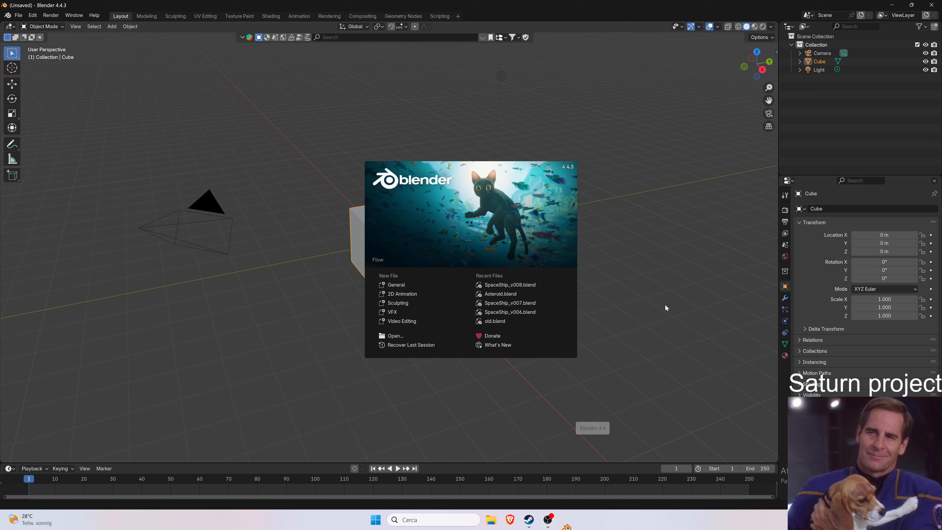
pyautogui.click(600, 155)
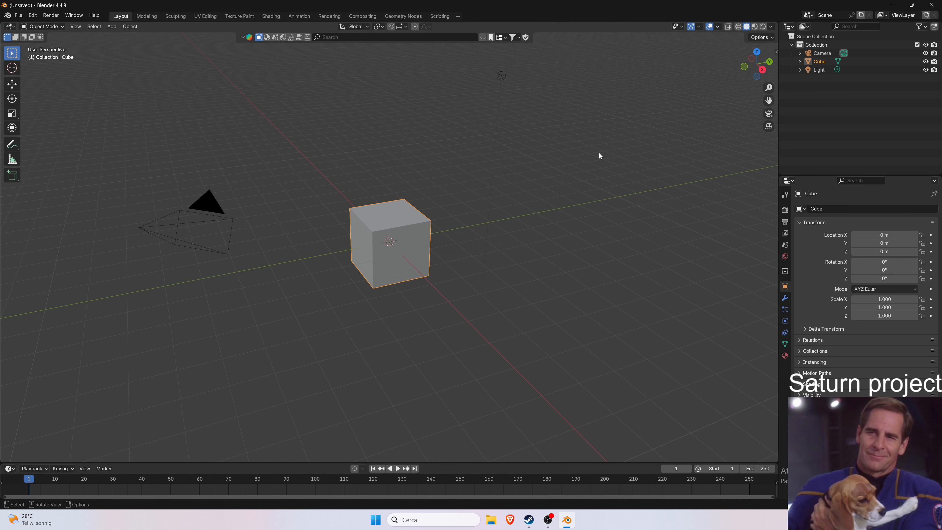
pyautogui.press('Delete')
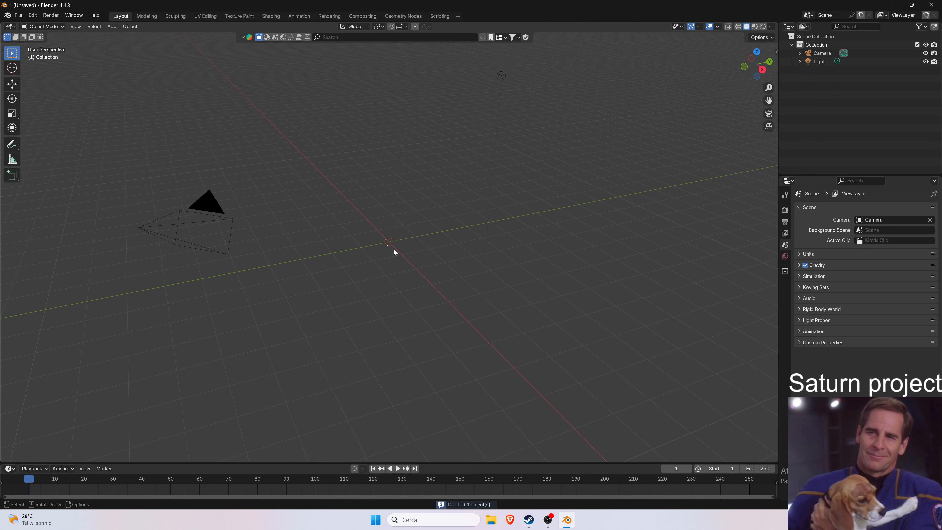
pyautogui.moveTo(102, 183); pyautogui.dragTo(375, 303)
pyautogui.press('Delete')
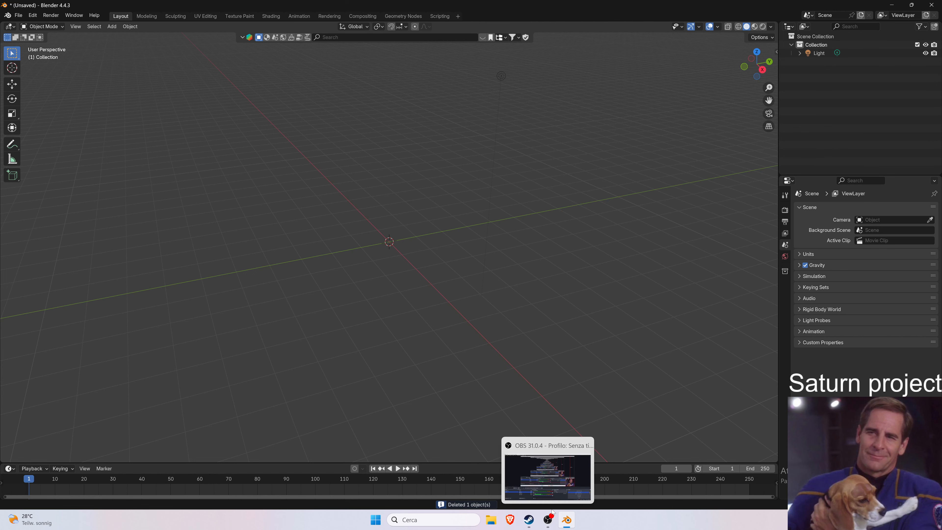
pyautogui.click(547, 520)
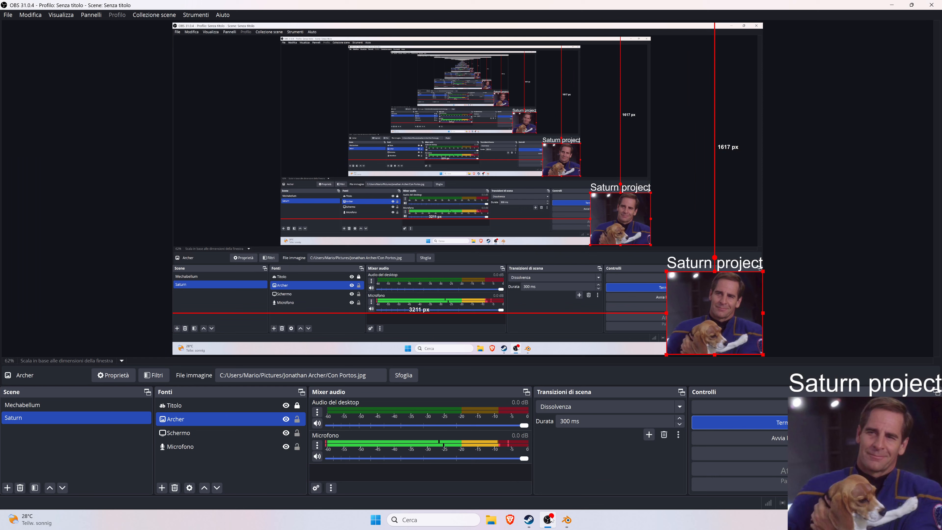
pyautogui.click(553, 525)
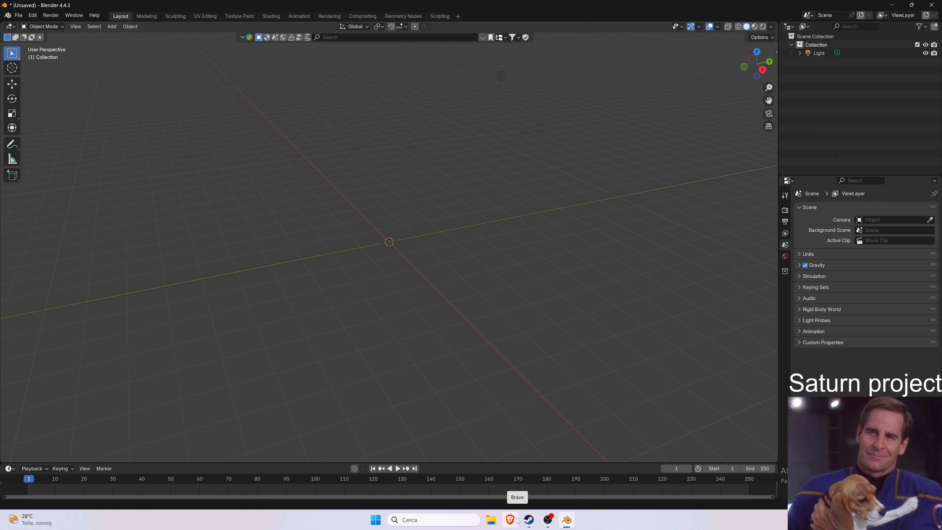
pyautogui.moveTo(531, 524)
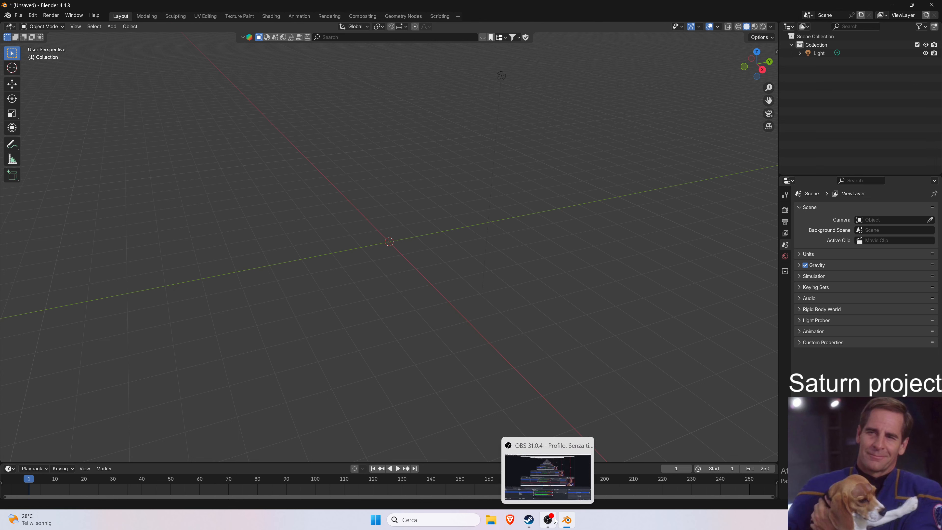
pyautogui.press('super')
pyautogui.write('uni')
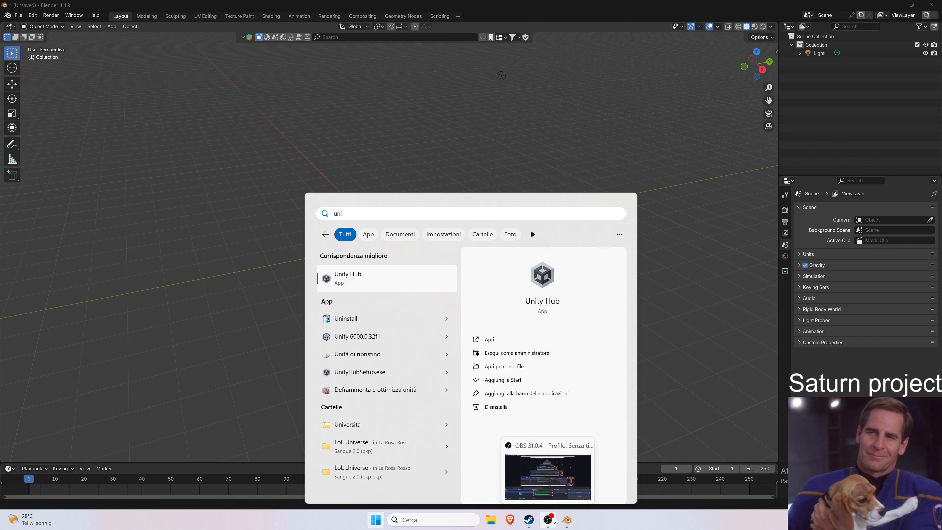
pyautogui.press('Escape')
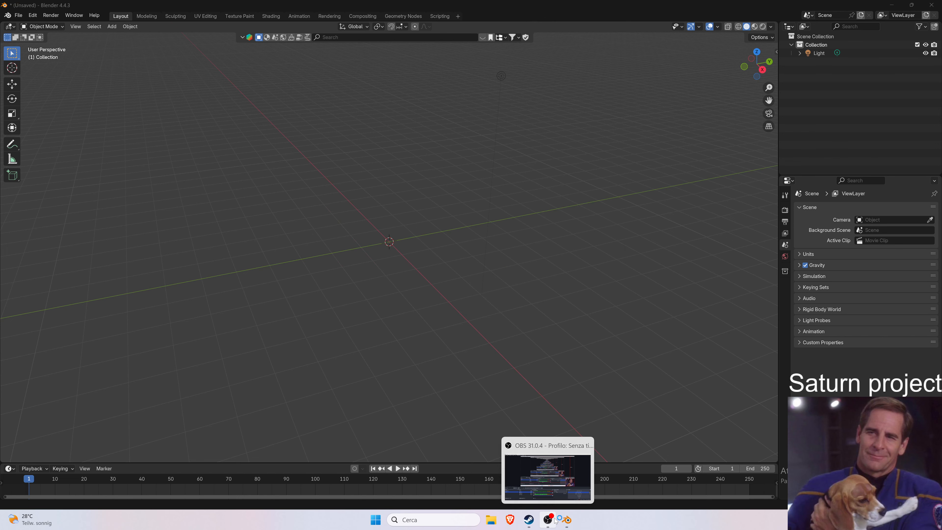
pyautogui.click(353, 37)
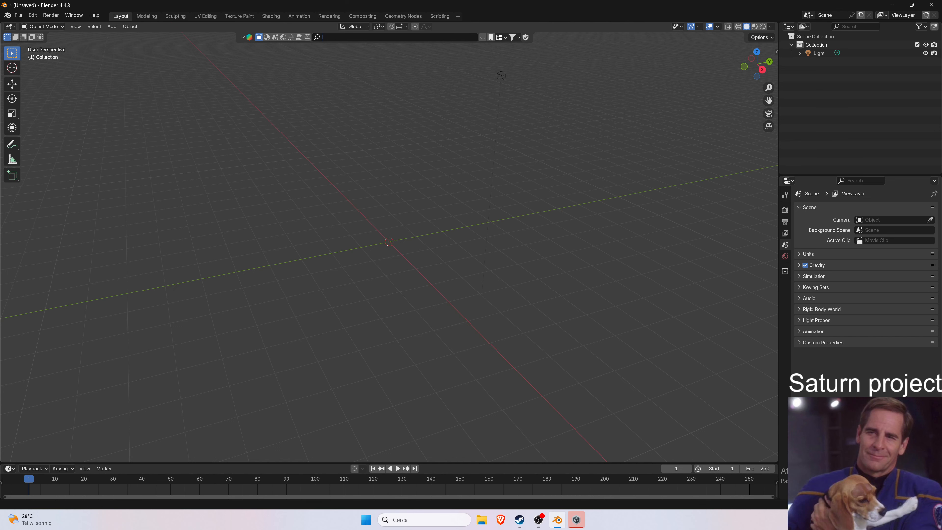
# Open the Saturn project from Unity Hub in the Unity editor.
pyautogui.click(577, 524)
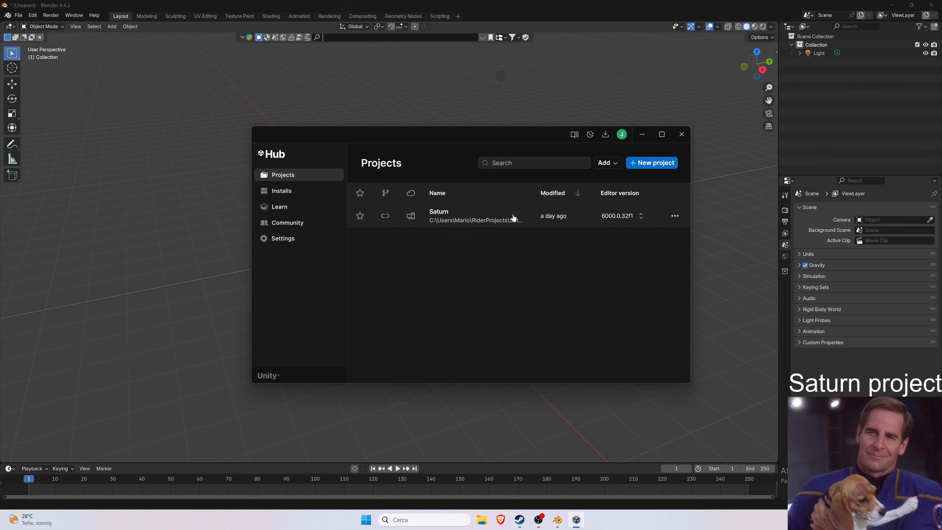
pyautogui.click(482, 217)
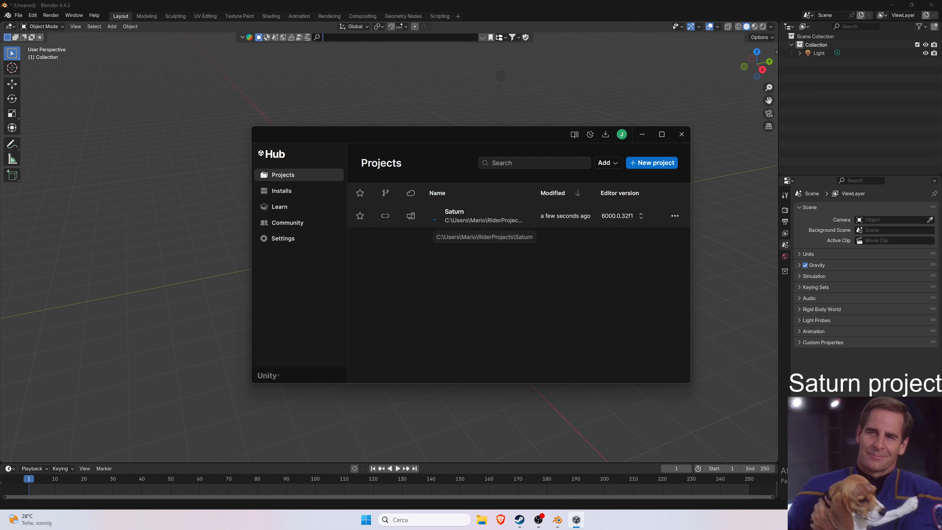
pyautogui.click(678, 138)
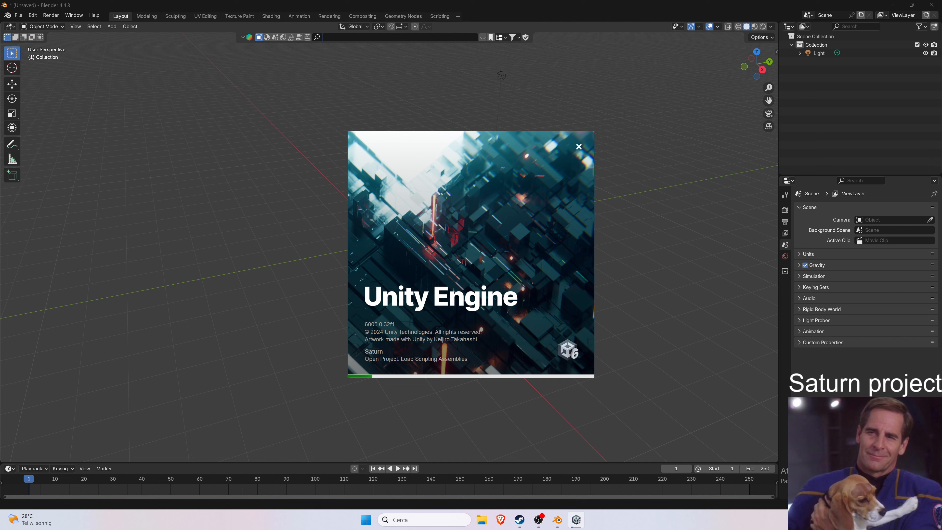
pyautogui.moveTo(556, 525)
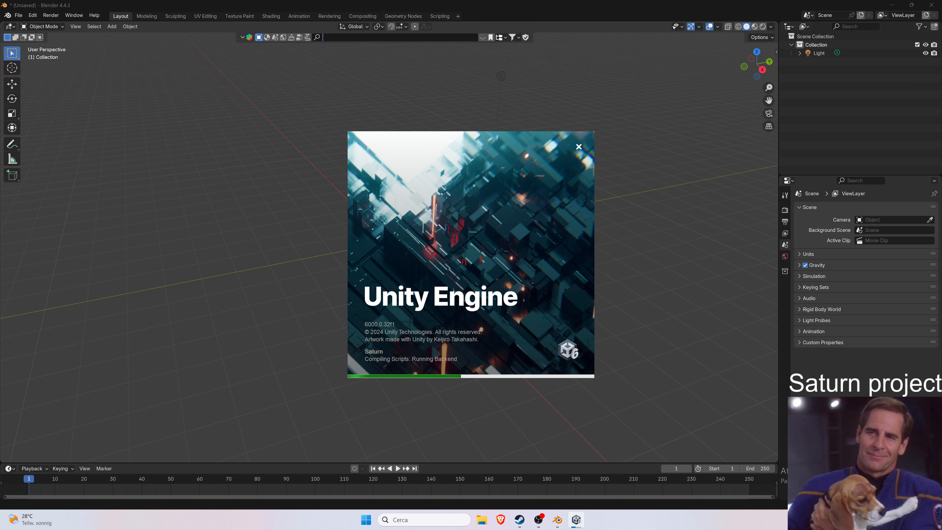
pyautogui.click(544, 519)
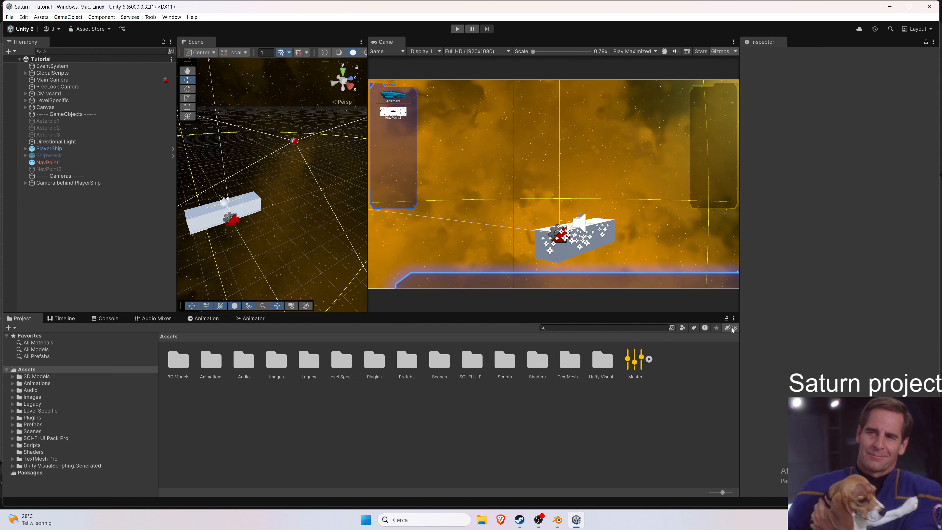
# Switch to the Brave browser, close the old YouTube tab and open YouTube in a new tab.
pyautogui.click(890, 7)
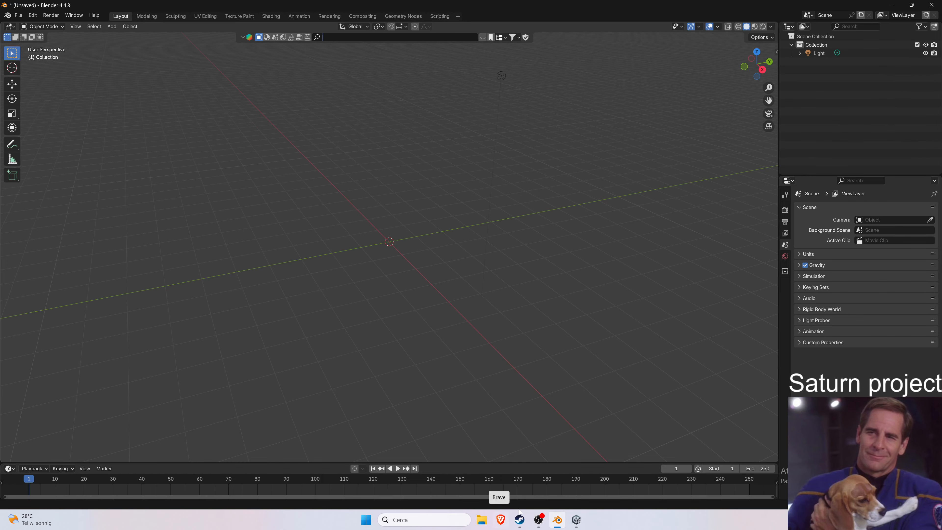
pyautogui.click(503, 523)
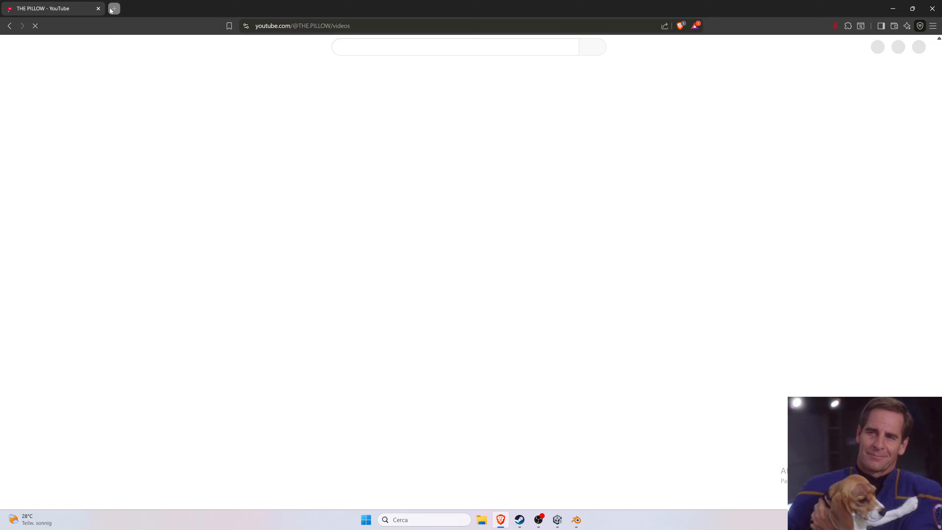
pyautogui.click(114, 9)
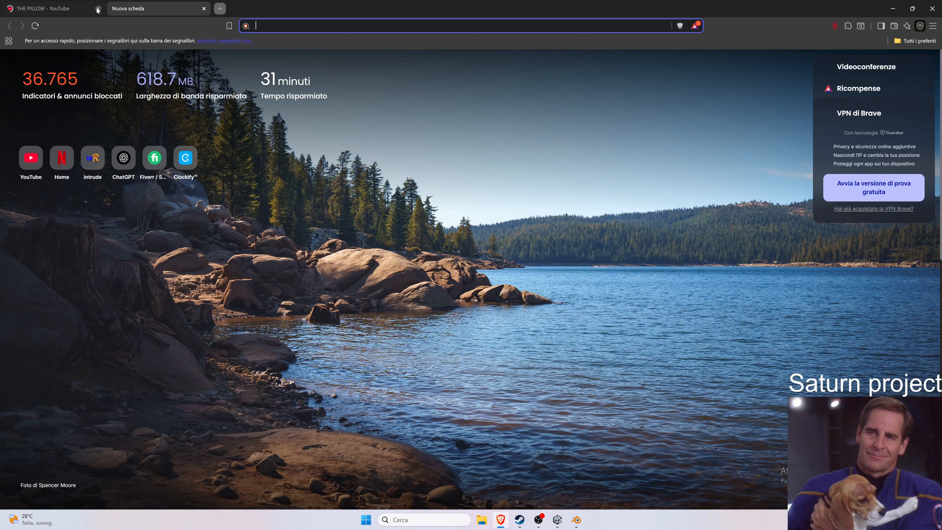
pyautogui.click(98, 9)
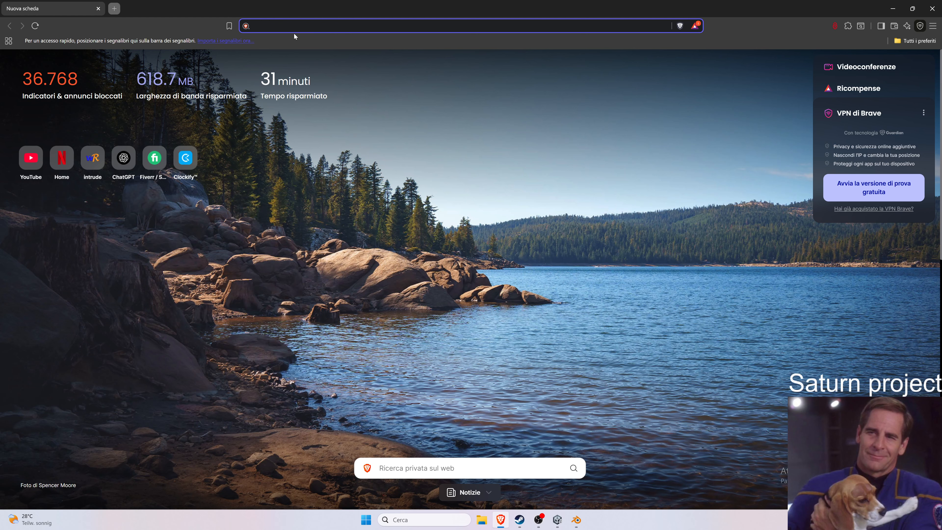
pyautogui.write('you')
pyautogui.press('Return')
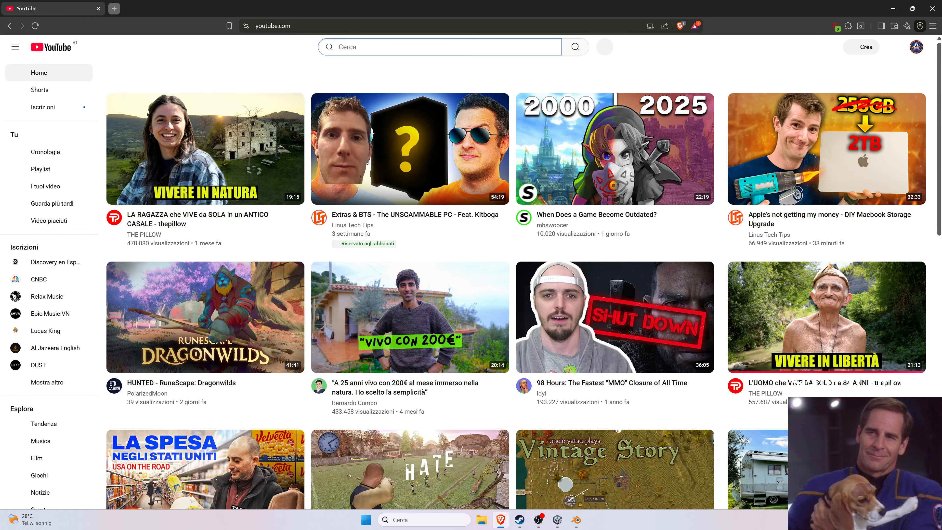
# Search YouTube for "blender how to export generated texture" and open the procedural texture export tutorial.
pyautogui.write('blender ')
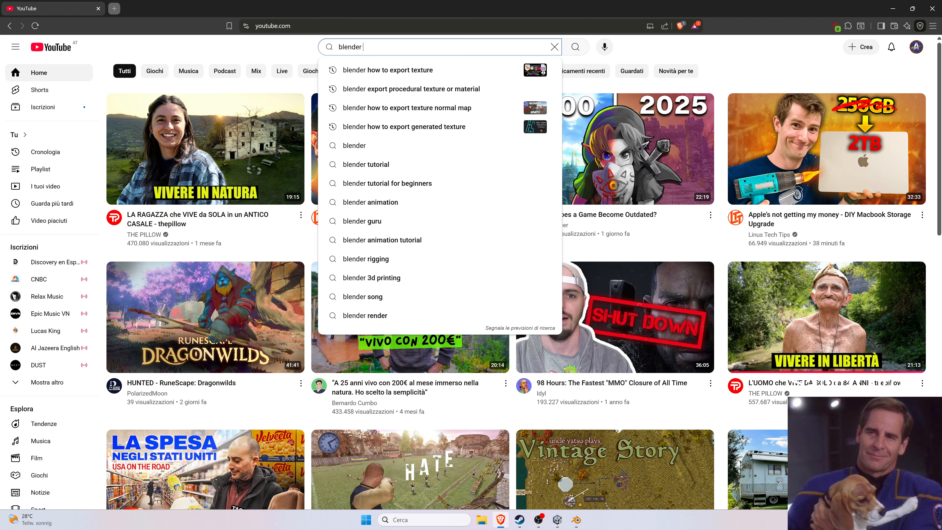
pyautogui.write('how to expor')
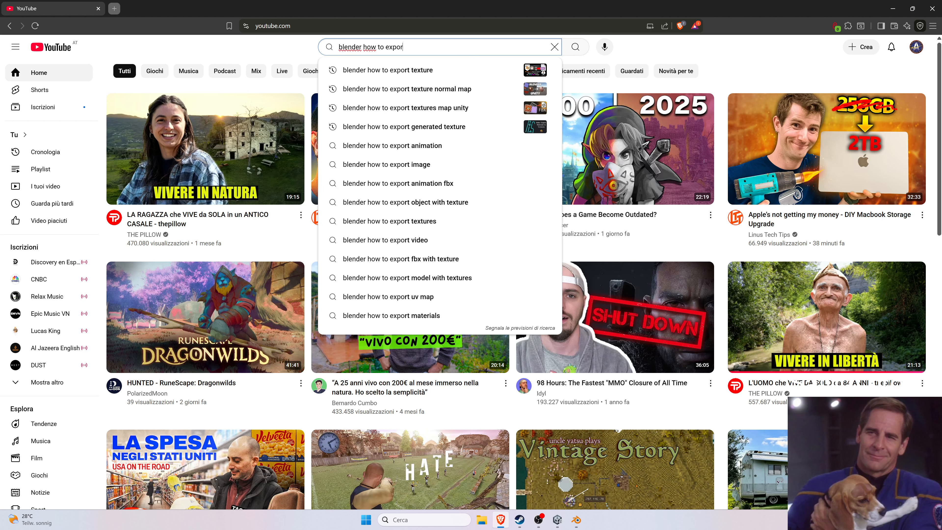
pyautogui.write('t generated ')
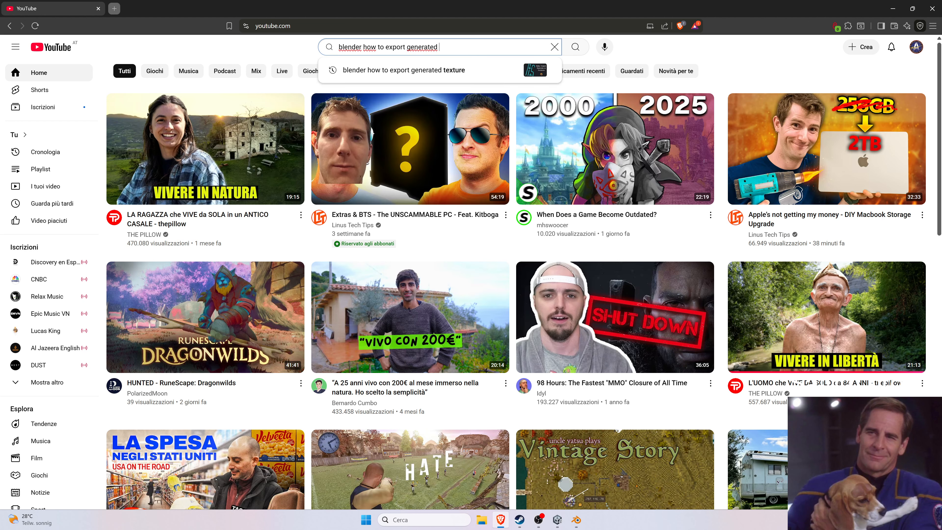
pyautogui.write('texture')
pyautogui.press('Return')
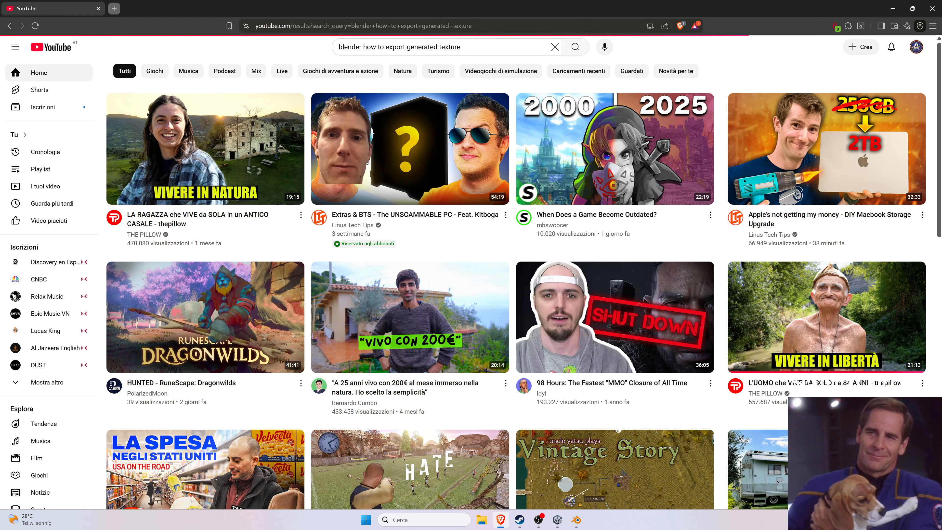
pyautogui.scroll(-2, 430, 262)
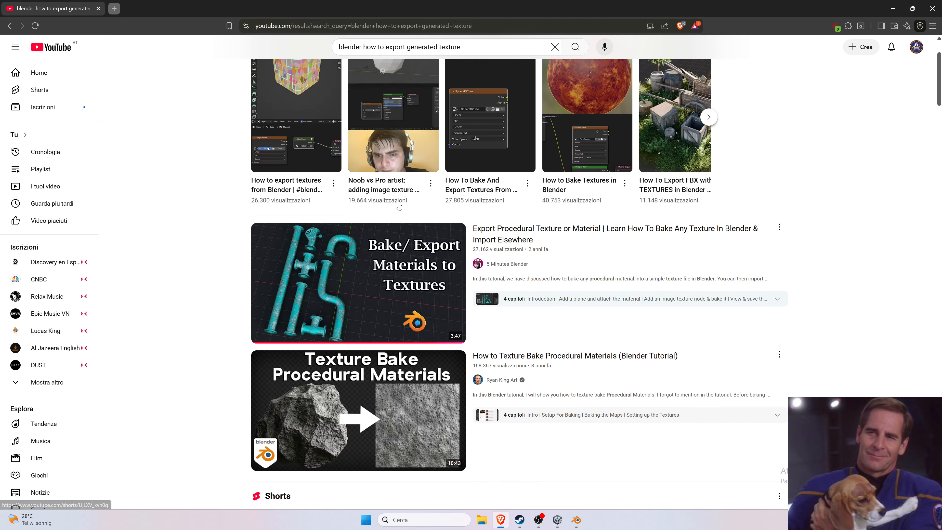
pyautogui.click(430, 261)
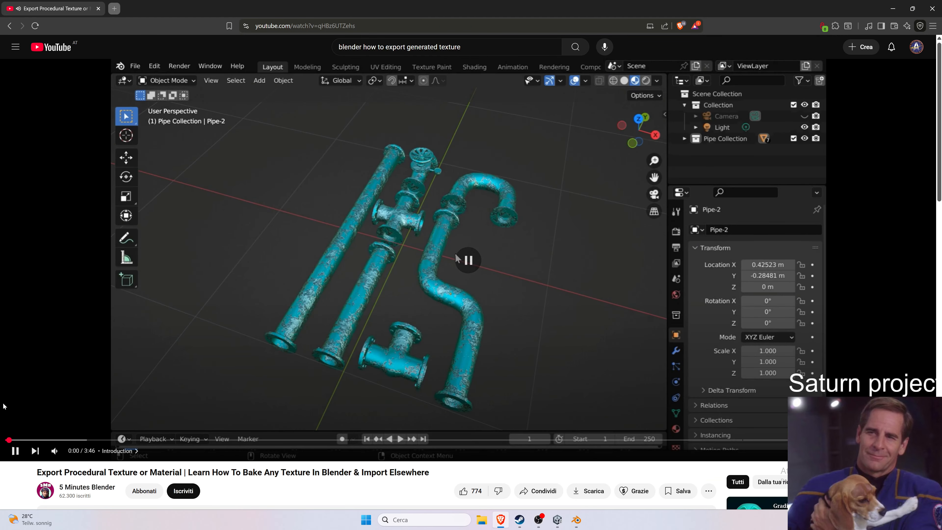
# Return to Blender, search the asset library for "asteroid" and drop the Asteroid model into the viewport.
pyautogui.click(888, 4)
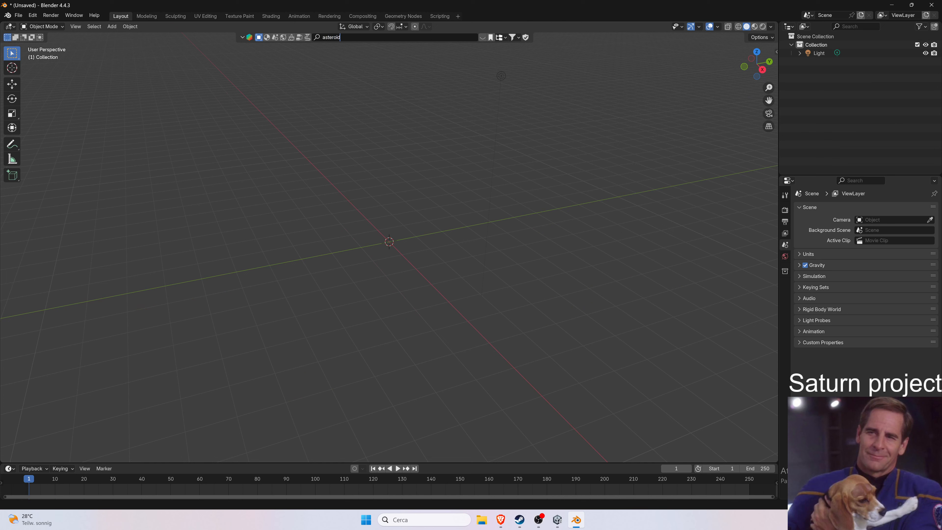
pyautogui.press('Return')
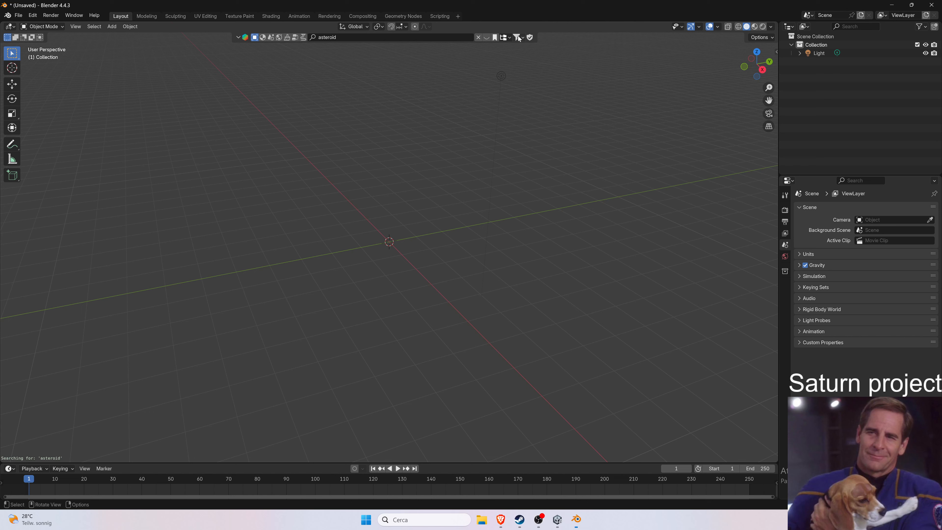
pyautogui.click(518, 36)
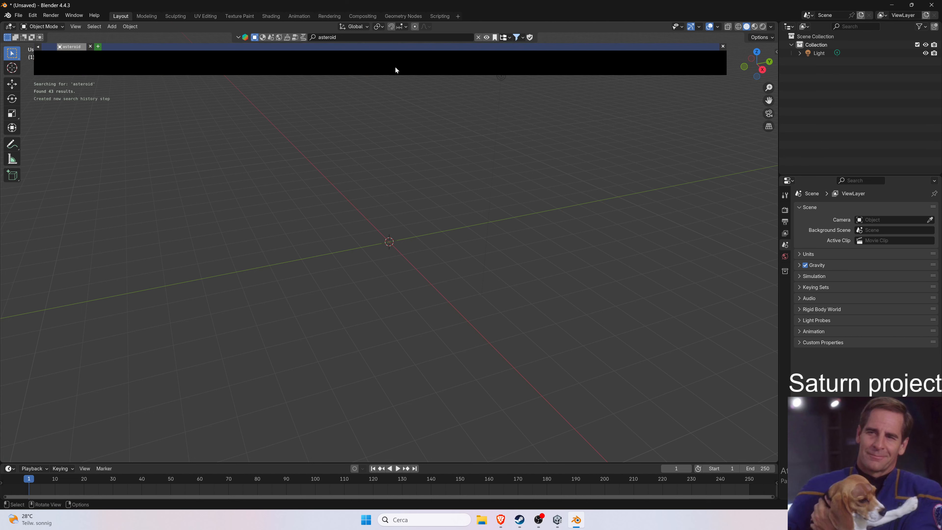
pyautogui.moveTo(134, 66)
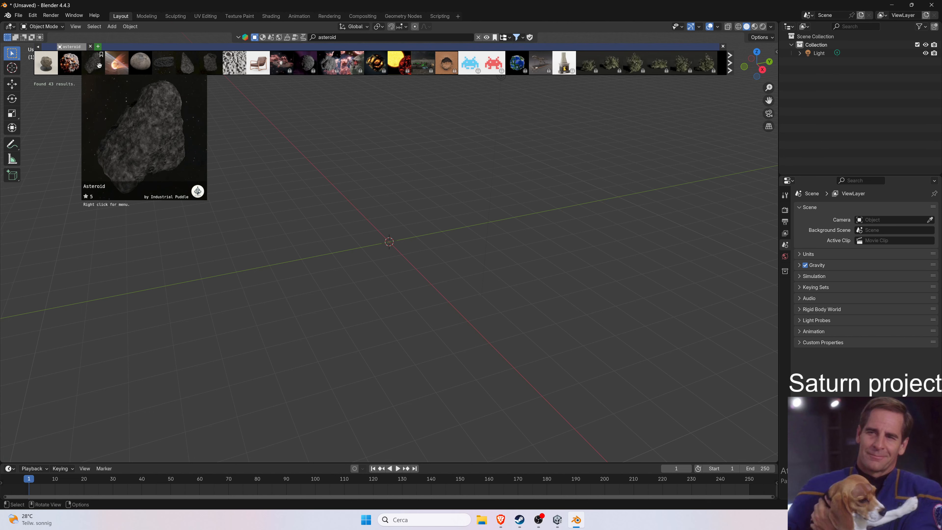
pyautogui.moveTo(97, 63)
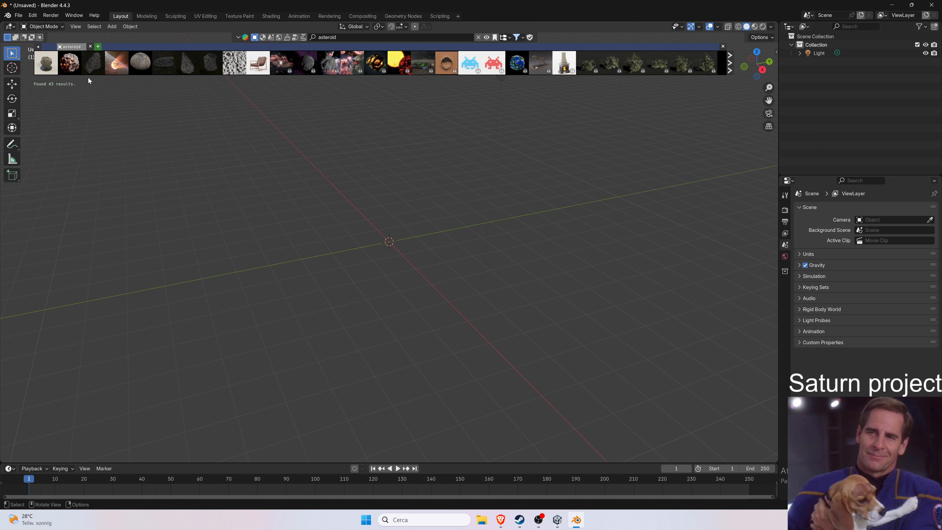
pyautogui.moveTo(93, 63); pyautogui.dragTo(402, 266)
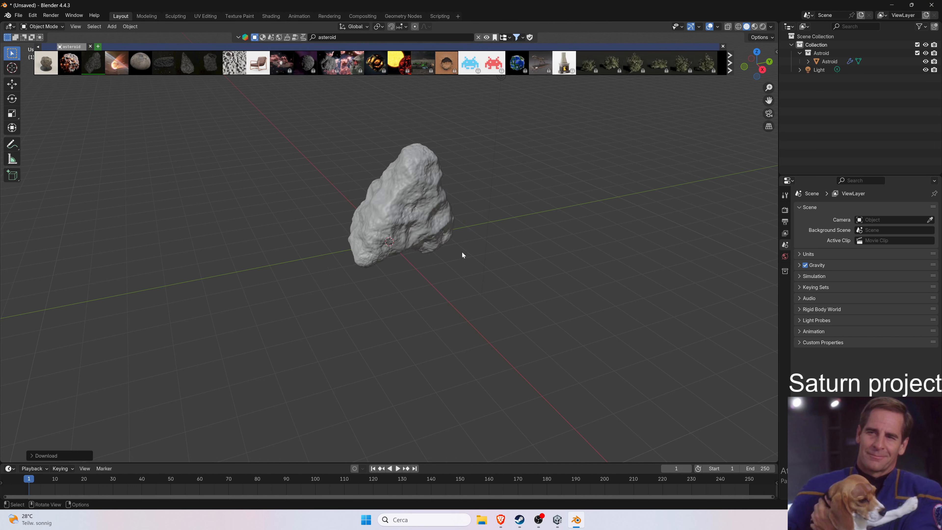
# Select the asteroid and switch the viewport to Material Preview shading.
pyautogui.click(368, 195)
pyautogui.scroll(5, 439, 194)
pyautogui.scroll(-2, 451, 185)
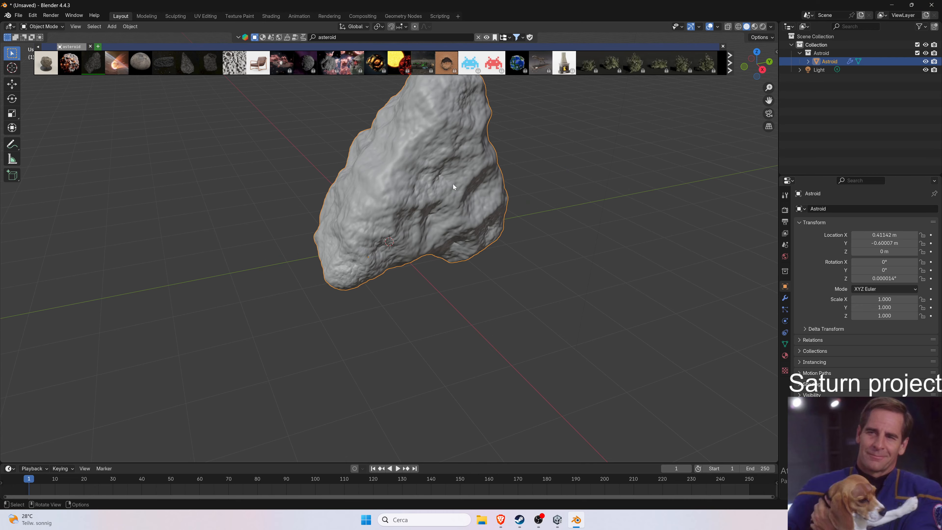
pyautogui.scroll(-1, 299, 152)
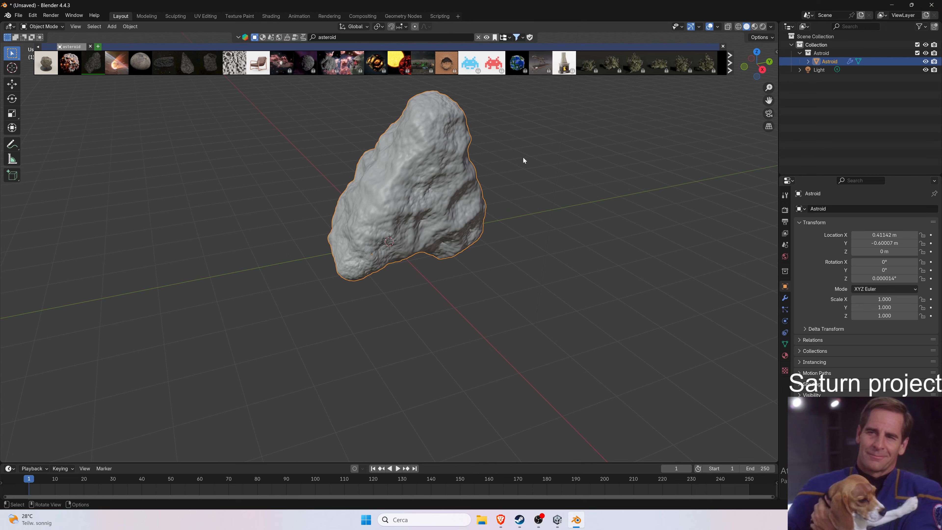
pyautogui.click(757, 28)
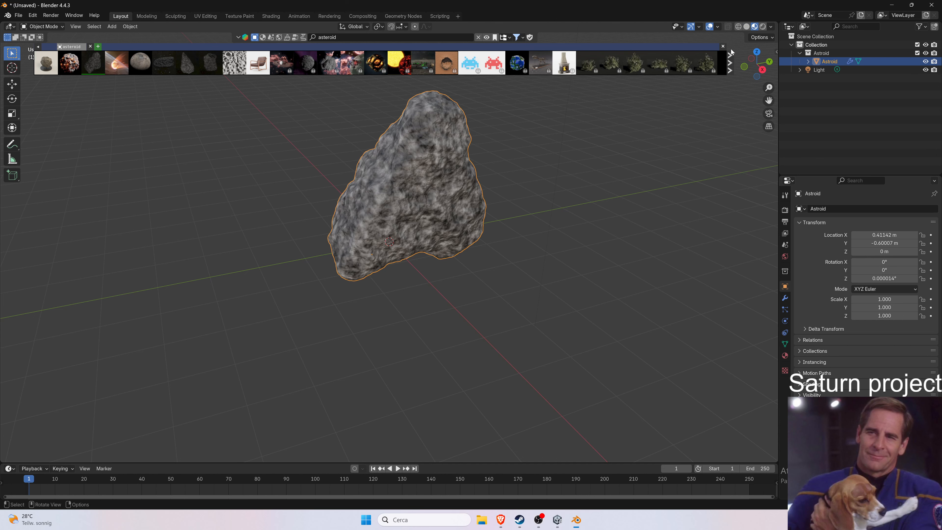
# Enlarge the lower area and switch it to the Shader Editor to show the asteroid's material nodes.
pyautogui.moveTo(601, 154); pyautogui.dragTo(609, 133, button='middle')
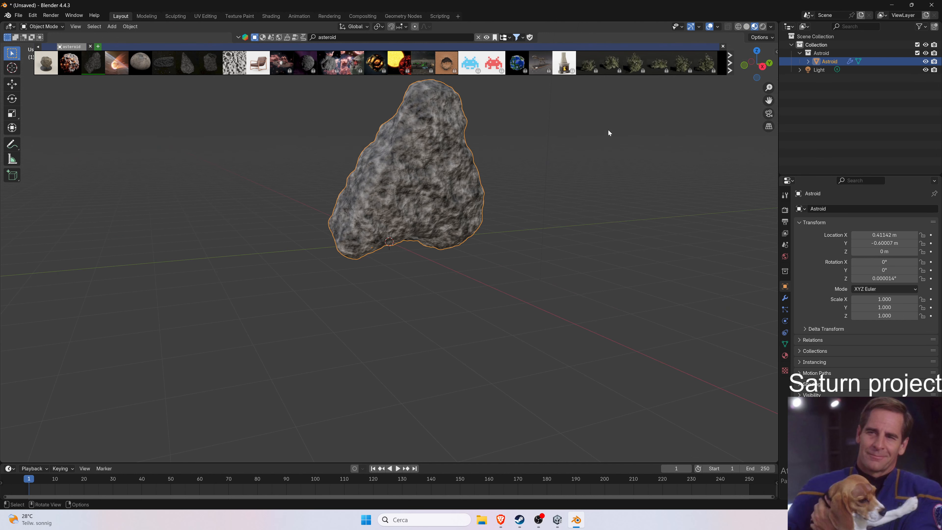
pyautogui.scroll(1, 592, 163)
pyautogui.moveTo(614, 176); pyautogui.dragTo(653, 171, button='middle')
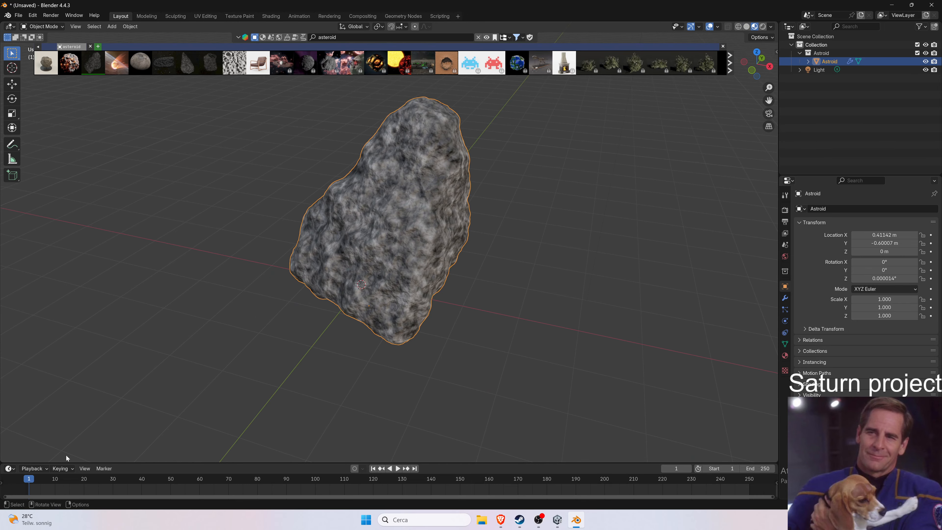
pyautogui.moveTo(191, 462); pyautogui.dragTo(22, 307)
pyautogui.click(33, 312)
pyautogui.click(9, 313)
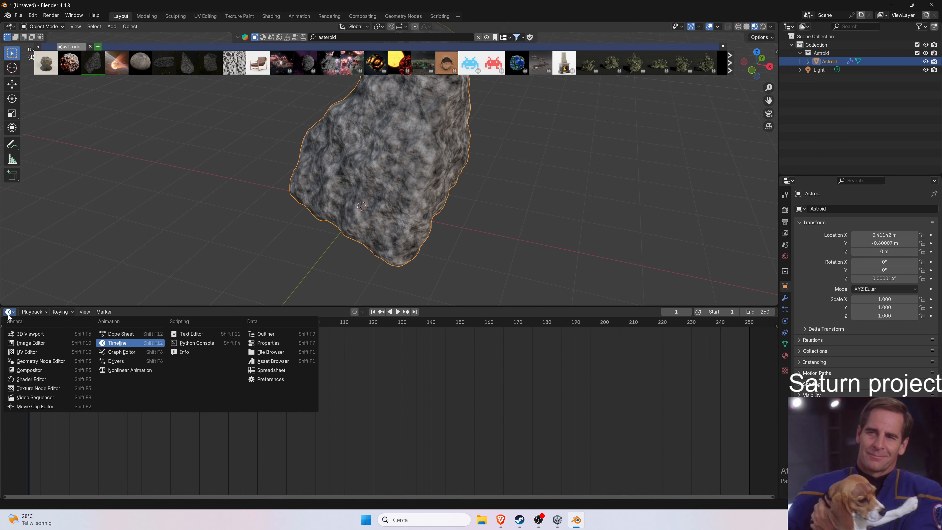
pyautogui.click(33, 380)
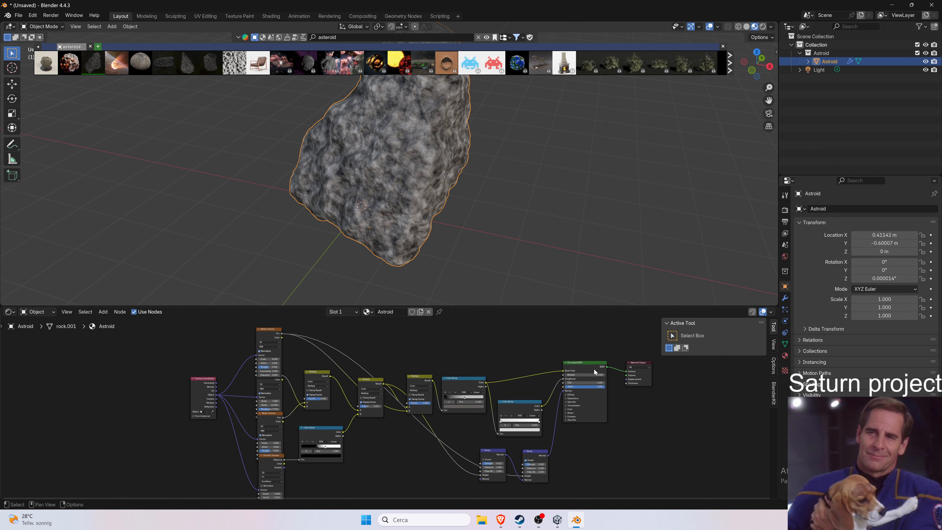
pyautogui.moveTo(590, 307); pyautogui.dragTo(571, 255)
pyautogui.scroll(3, 630, 312)
pyautogui.moveTo(641, 297); pyautogui.dragTo(566, 297, button='middle')
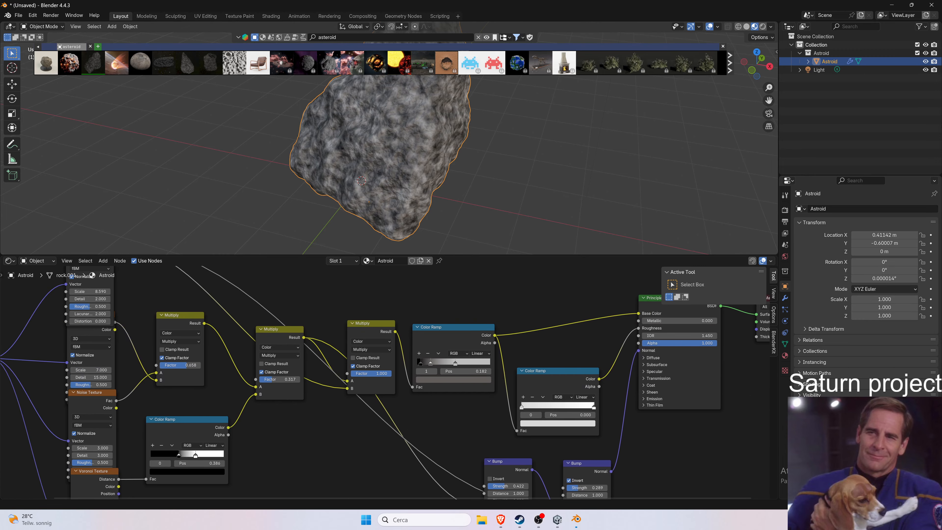
# Snap Blender to the right half of the screen and place the tutorial browser window on the left.
pyautogui.doubleClick(378, 8)
pyautogui.press('super+Right')
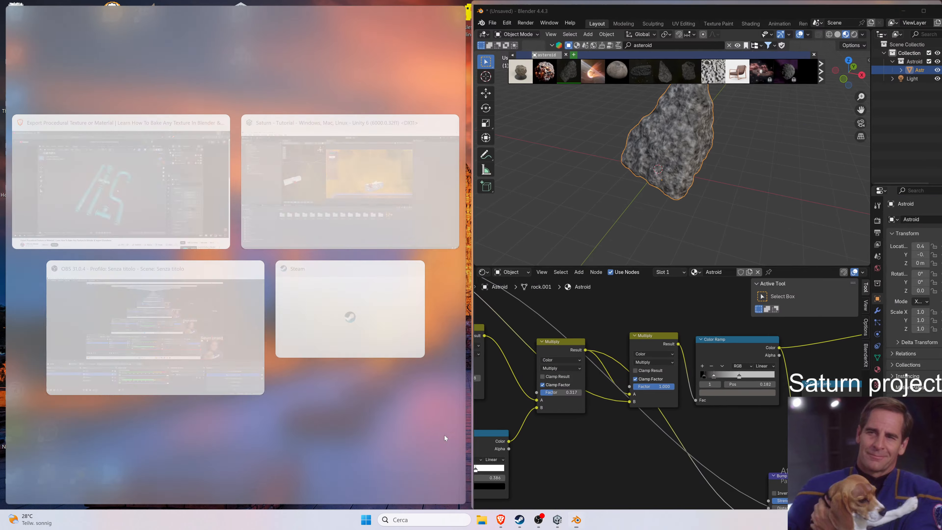
pyautogui.click(223, 187)
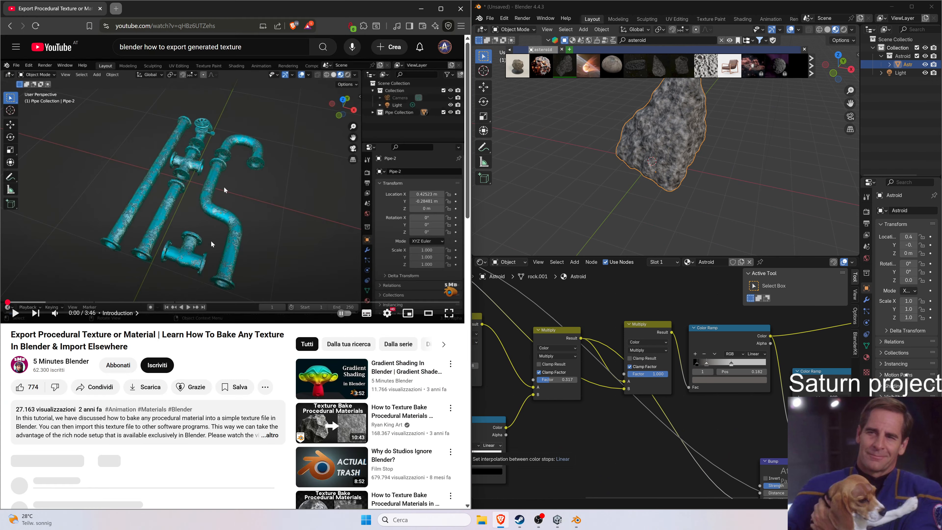
# Play the tutorial video from the "Add a plane and attach the material" chapter.
pyautogui.moveTo(56, 313)
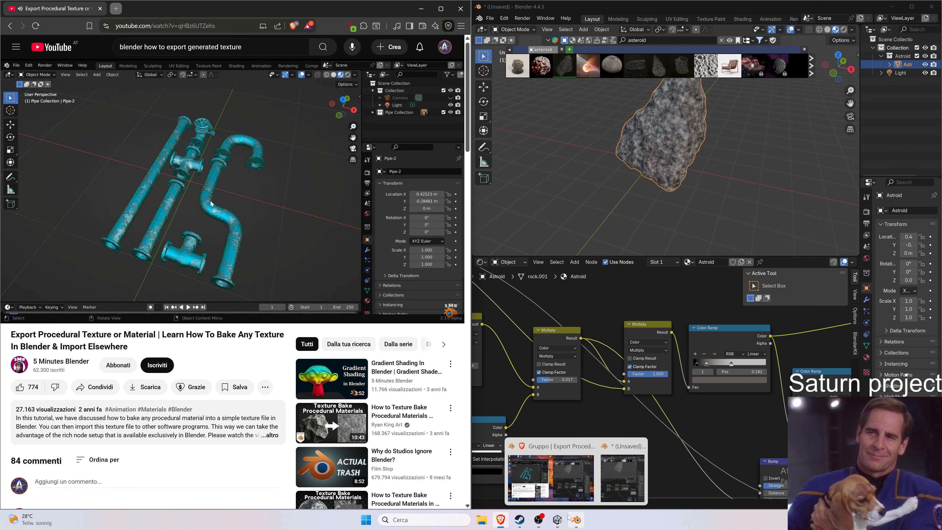
pyautogui.click(544, 517)
pyautogui.click(543, 518)
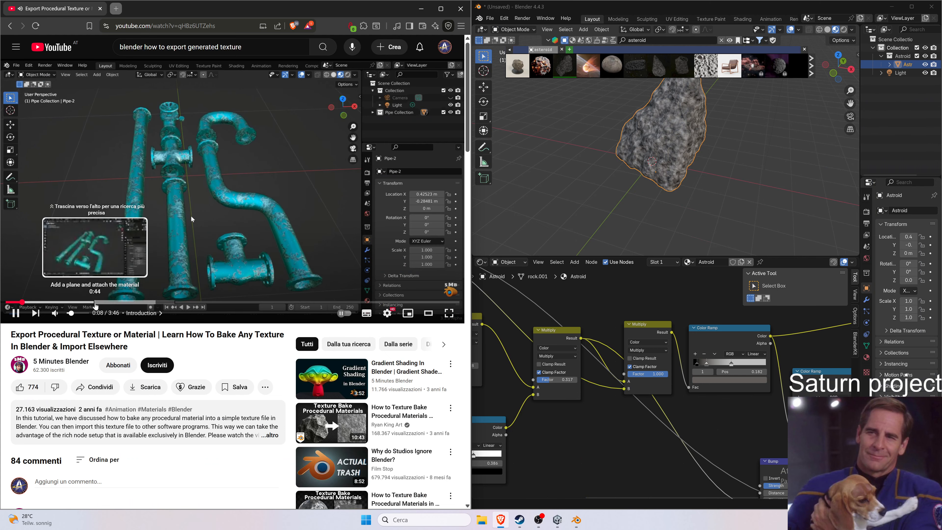
pyautogui.click(96, 302)
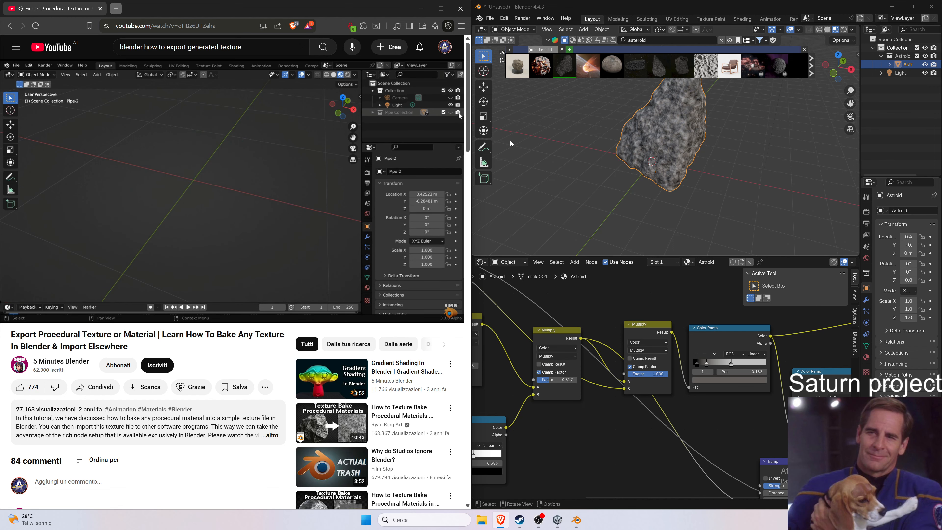
pyautogui.scroll(-1, 553, 142)
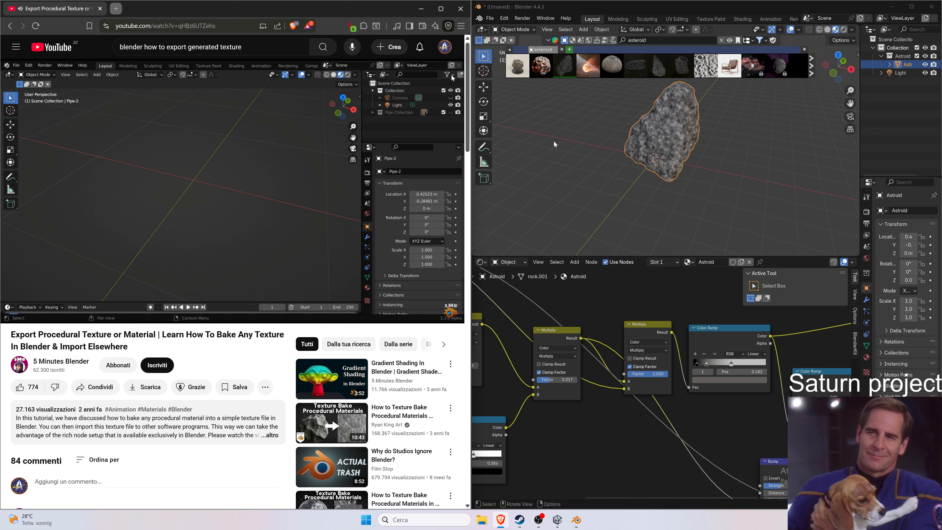
pyautogui.press('Left')
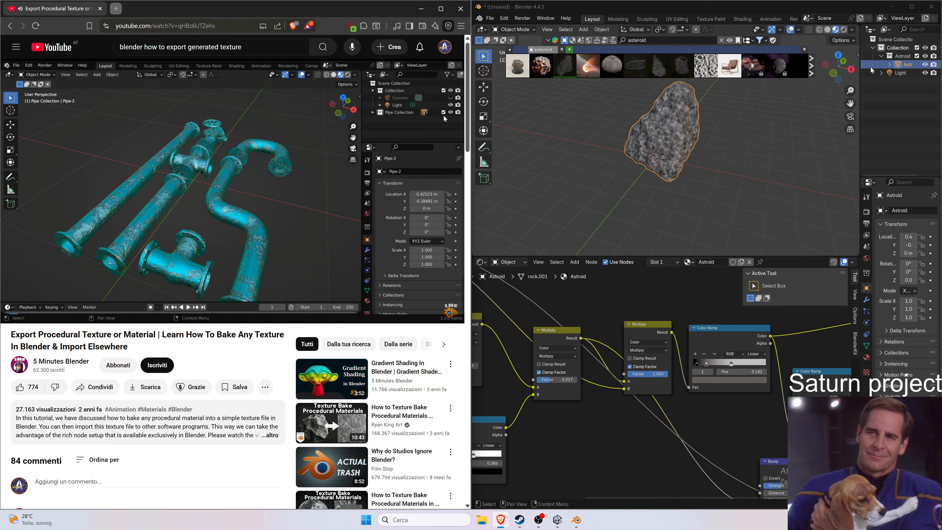
# Delete the Light object from the scene.
pyautogui.click(902, 75)
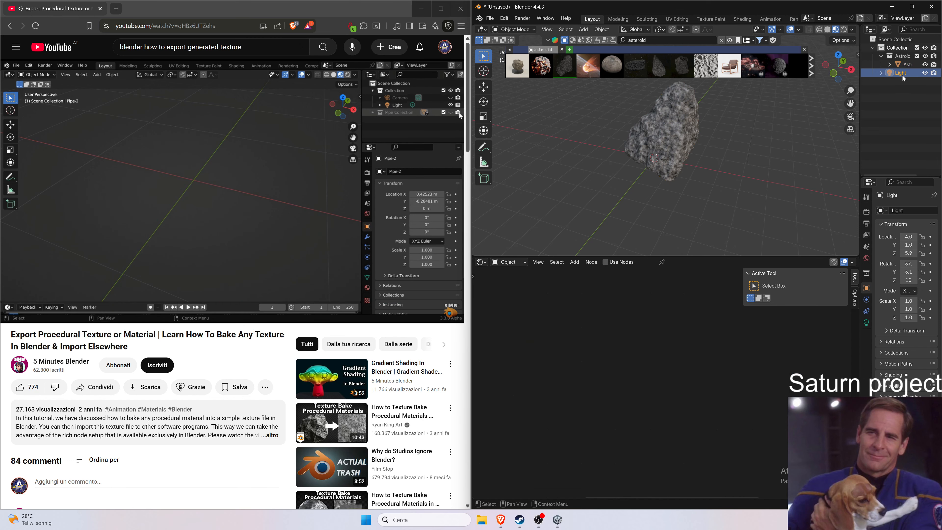
pyautogui.press('Delete')
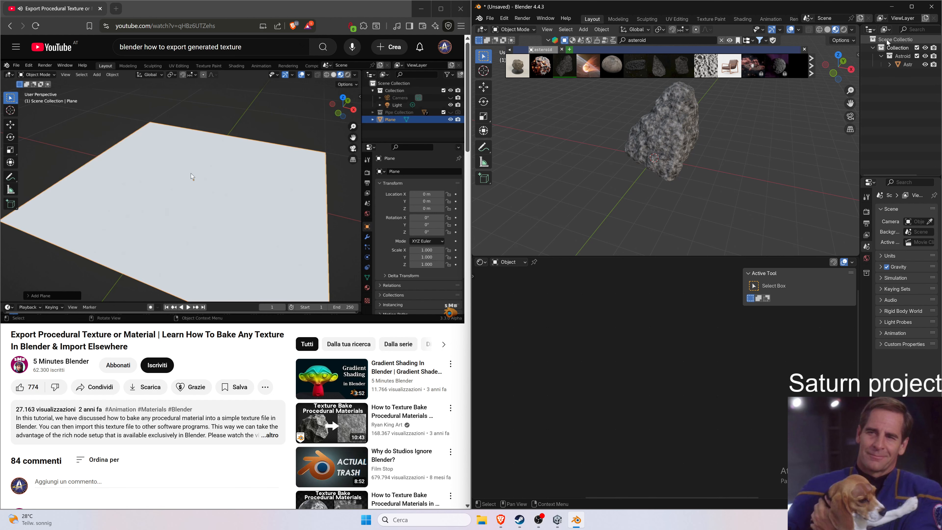
# Pause the tutorial and hide the Astroid collection from the viewport.
pyautogui.click(187, 231)
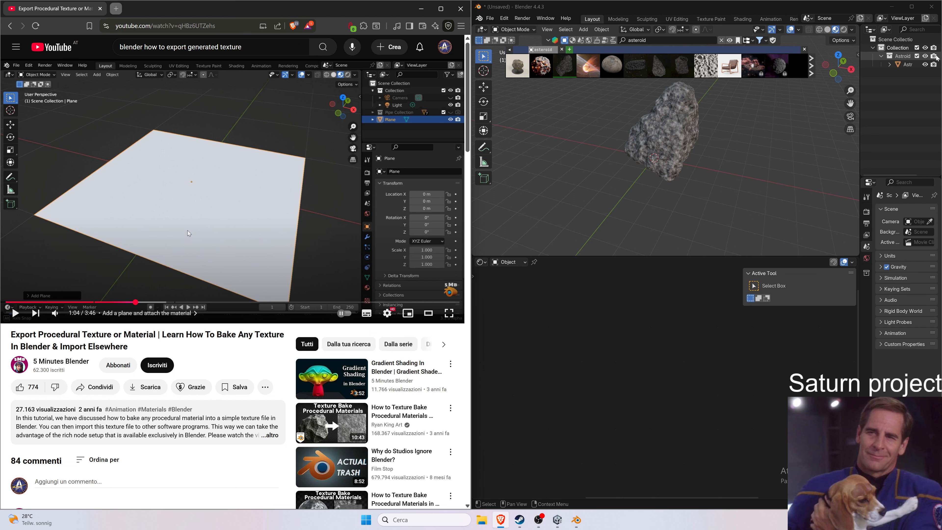
pyautogui.click(926, 57)
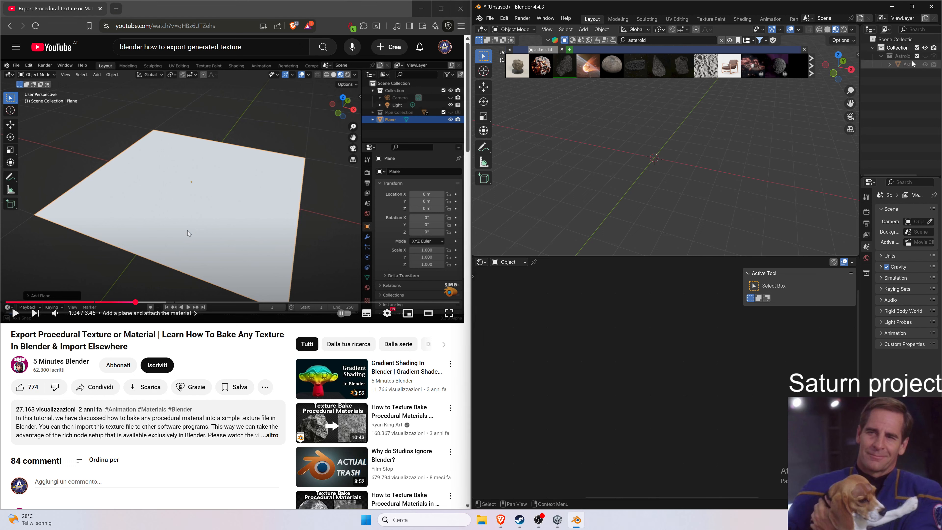
pyautogui.click(925, 56)
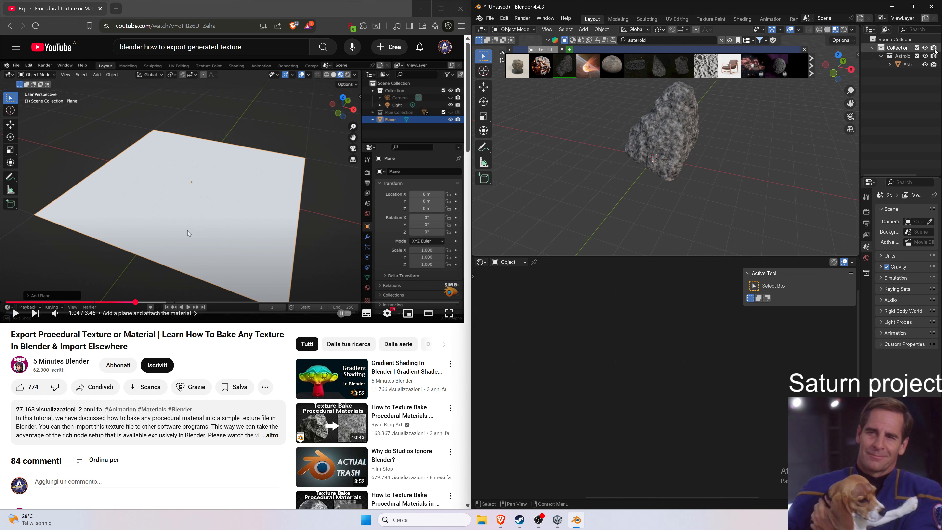
pyautogui.click(926, 57)
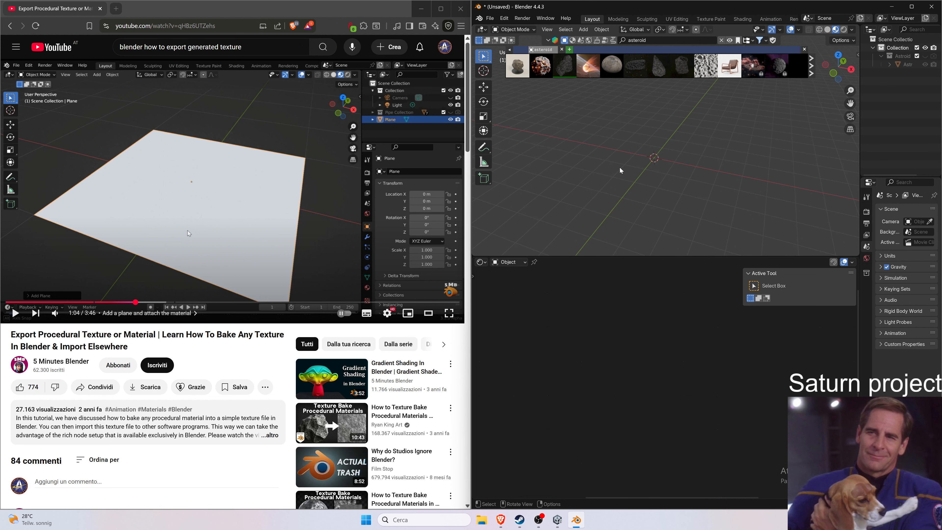
# Add a mesh plane at the scene origin.
pyautogui.click(567, 30)
pyautogui.moveTo(584, 33)
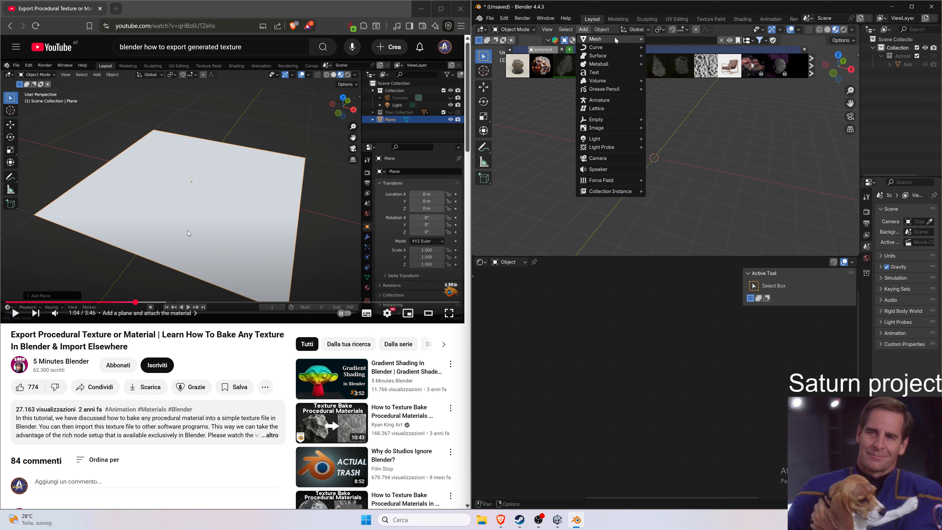
pyautogui.moveTo(630, 39)
pyautogui.click(665, 39)
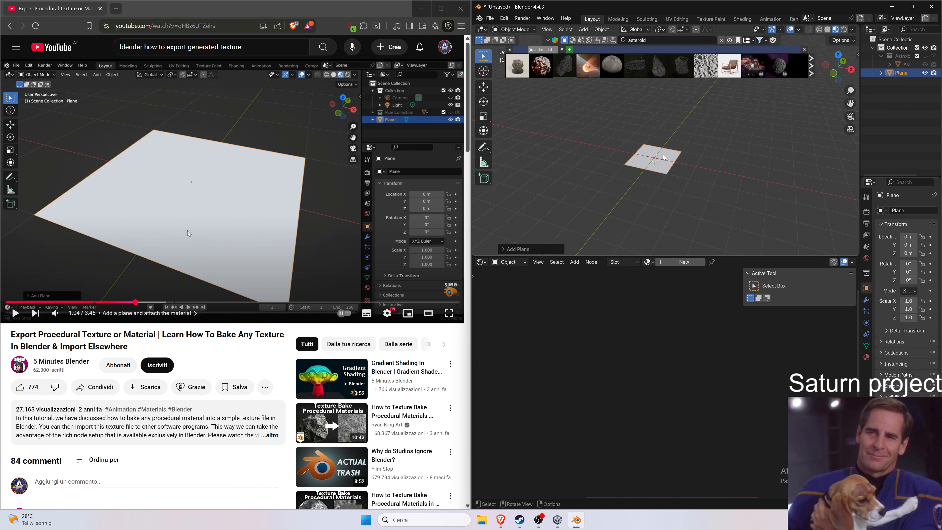
pyautogui.moveTo(628, 153); pyautogui.dragTo(626, 153)
pyautogui.scroll(7, 623, 152)
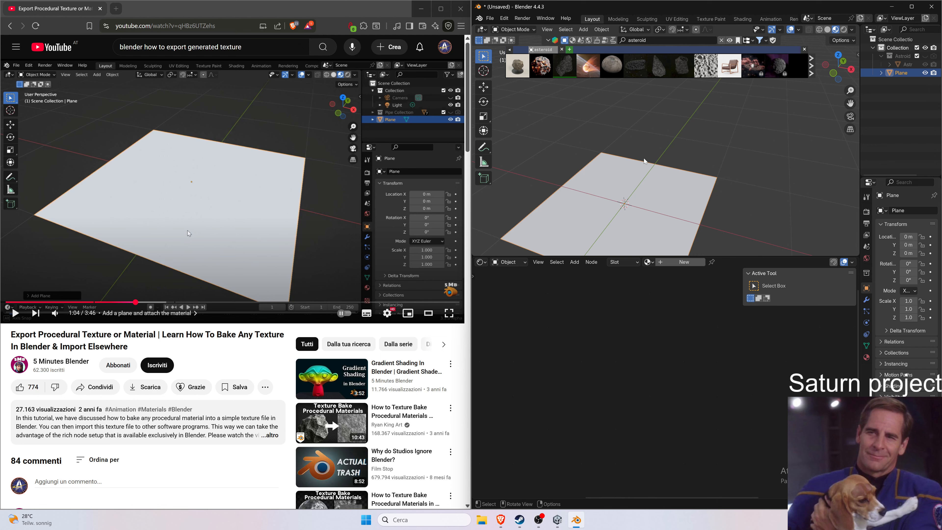
pyautogui.keyDown('shift'); pyautogui.moveTo(613, 152); pyautogui.dragTo(631, 114, button='middle'); pyautogui.keyUp('shift')
# Play the tutorial to watch how the material is attached to the plane.
pyautogui.click(311, 196)
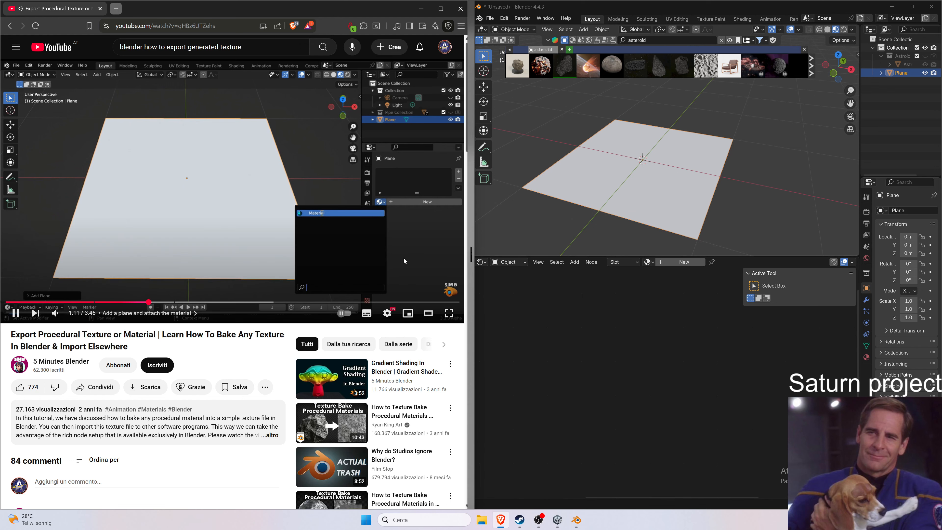
pyautogui.click(404, 261)
pyautogui.scroll(-2, 404, 261)
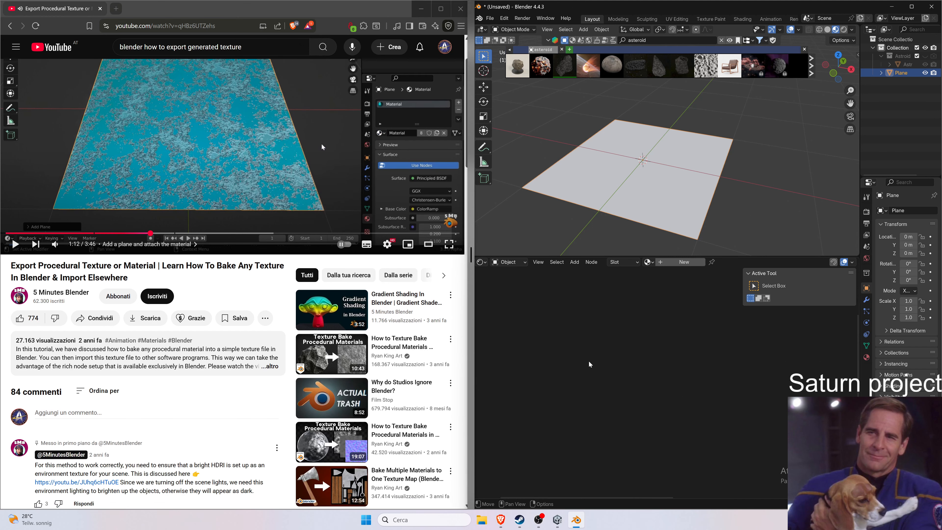
# Assign the Astroid material to the plane through its material properties.
pyautogui.click(907, 65)
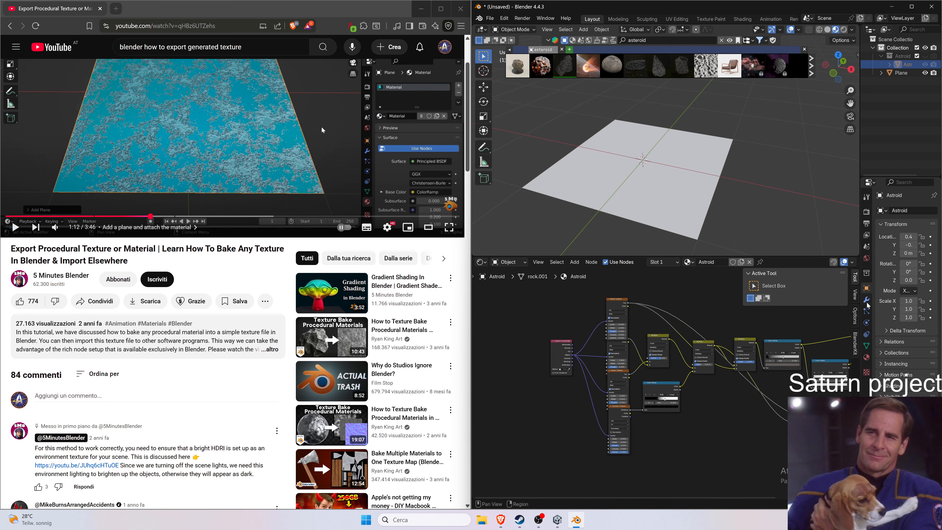
pyautogui.click(866, 358)
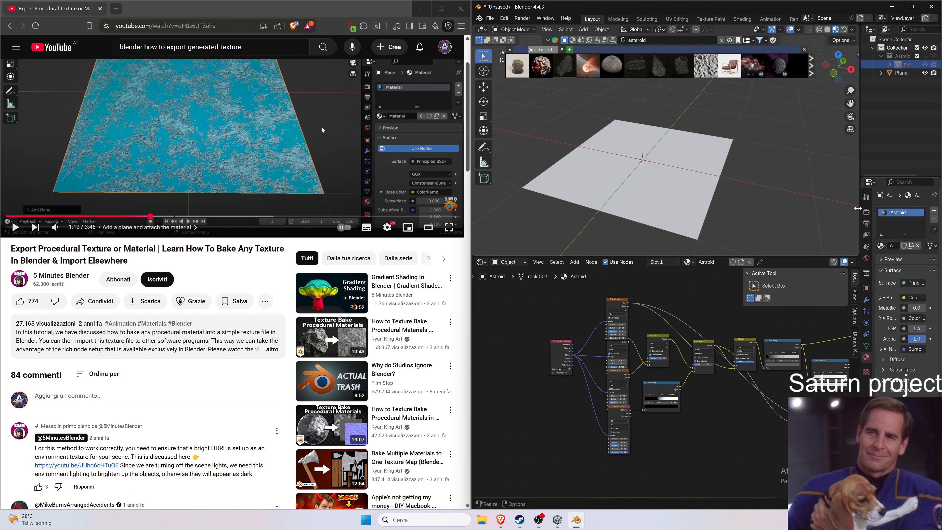
pyautogui.moveTo(859, 208); pyautogui.dragTo(826, 210)
pyautogui.click(649, 197)
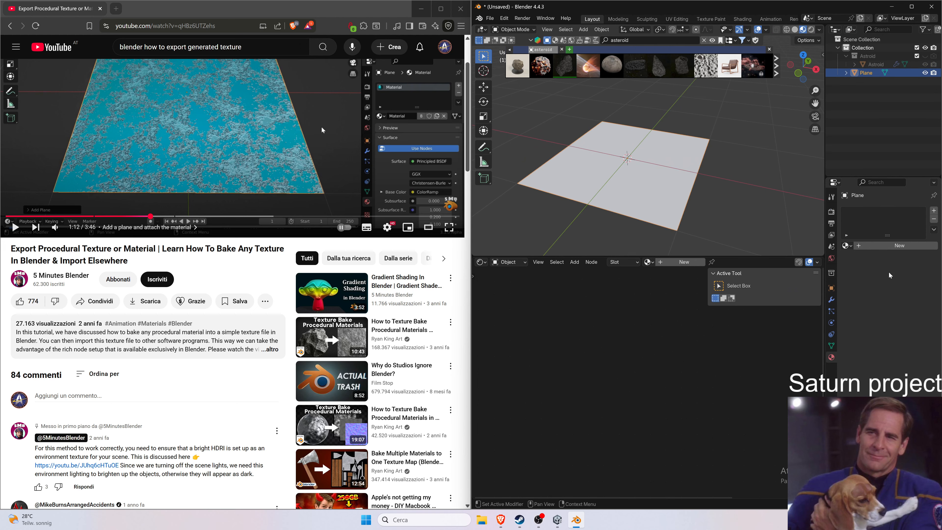
pyautogui.click(846, 246)
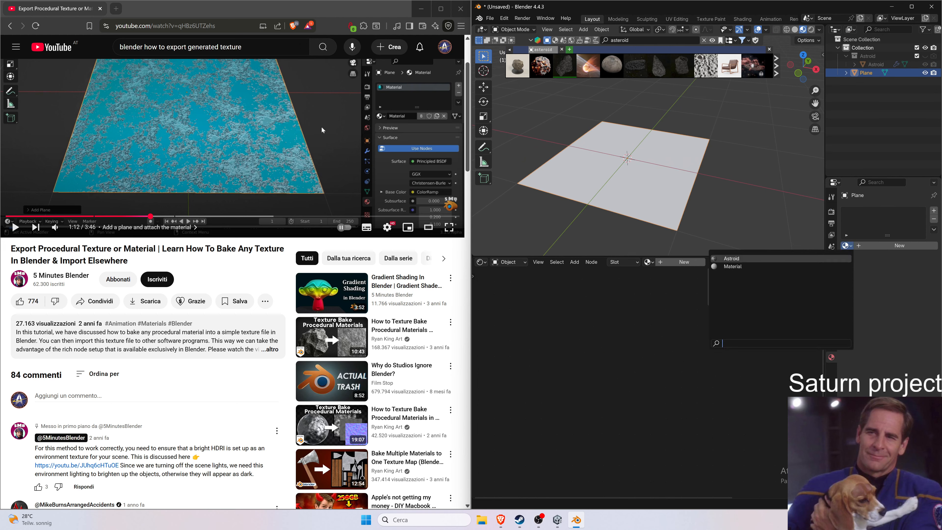
pyautogui.click(731, 258)
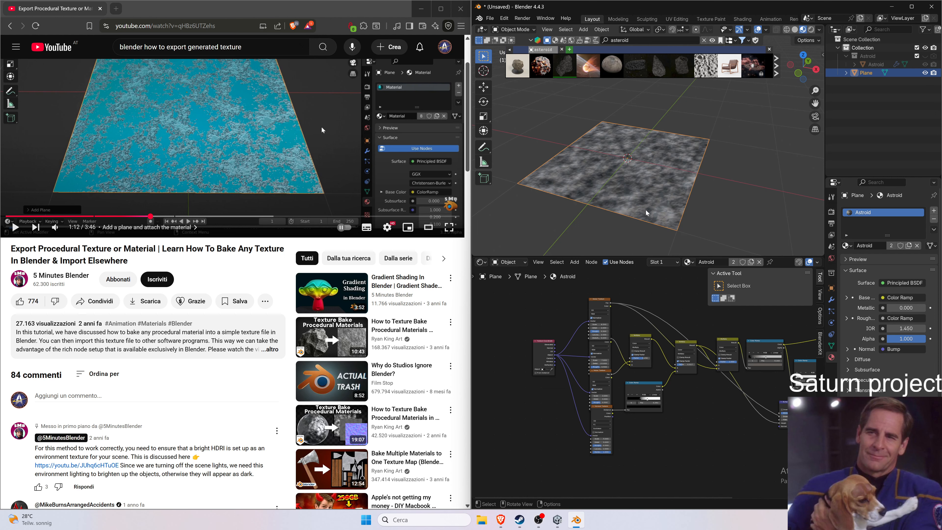
# Resume the tutorial and view the plane's material nodes in the Shader Editor.
pyautogui.click(280, 194)
pyautogui.scroll(3, 280, 193)
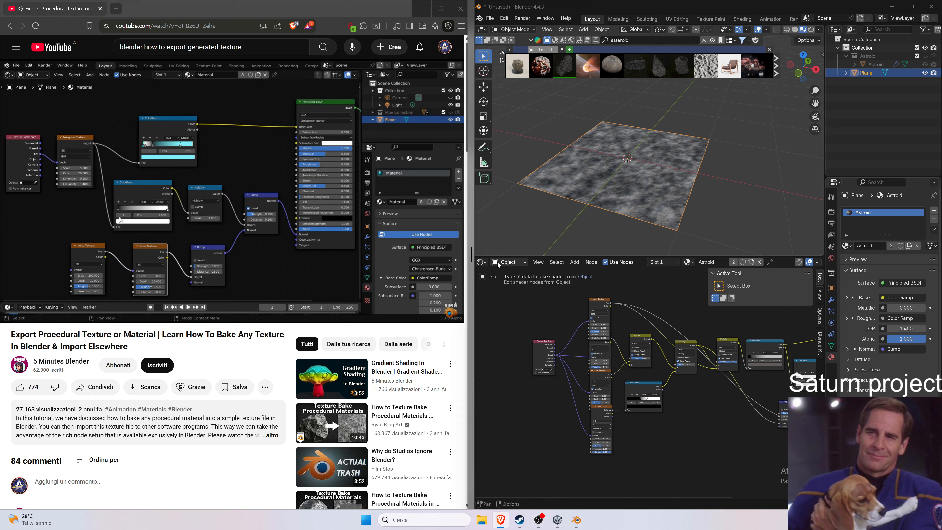
pyautogui.click(482, 262)
pyautogui.click(485, 263)
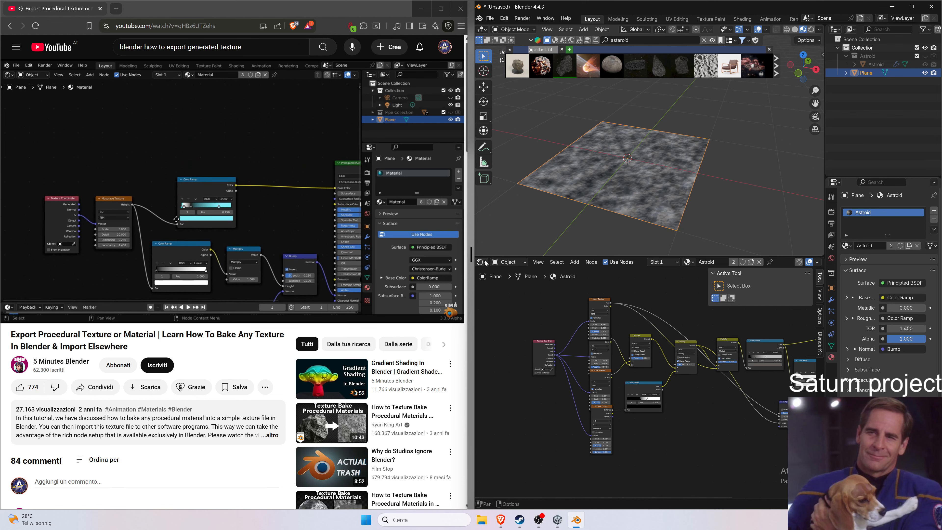
pyautogui.moveTo(677, 402); pyautogui.dragTo(647, 450, button='middle')
pyautogui.scroll(3, 591, 251)
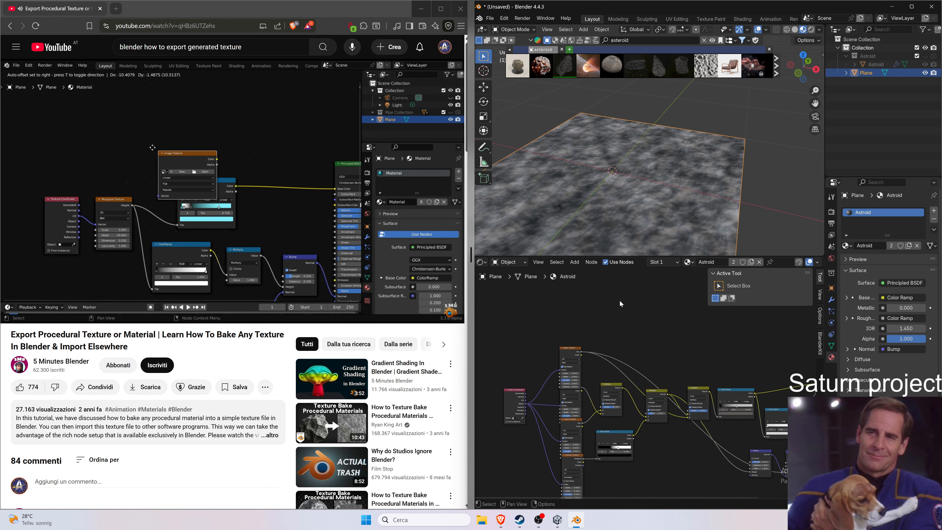
pyautogui.scroll(2, 639, 208)
pyautogui.rightClick(626, 286)
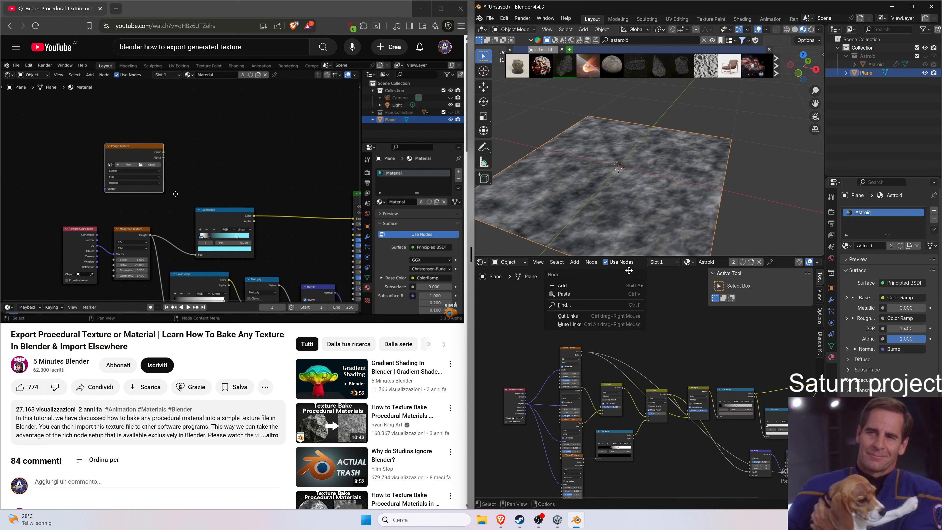
pyautogui.moveTo(626, 285)
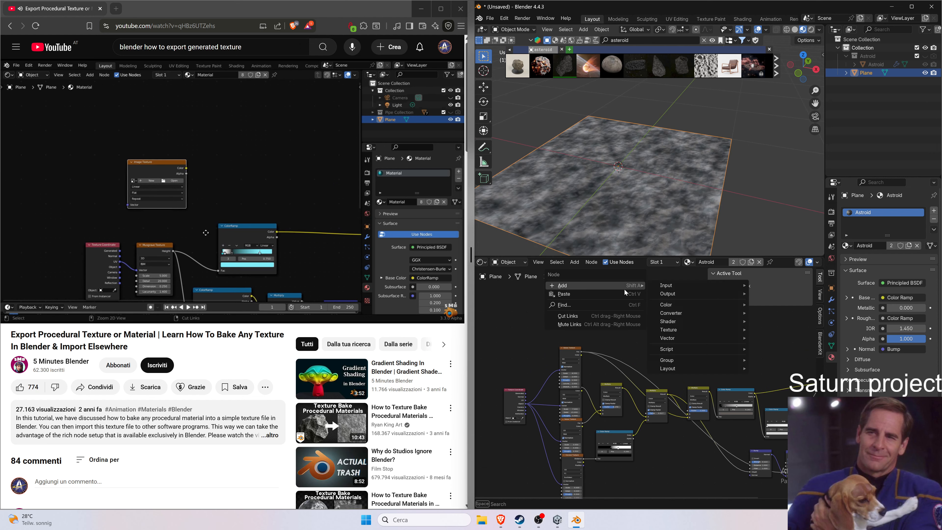
pyautogui.click(620, 304)
pyautogui.write('image')
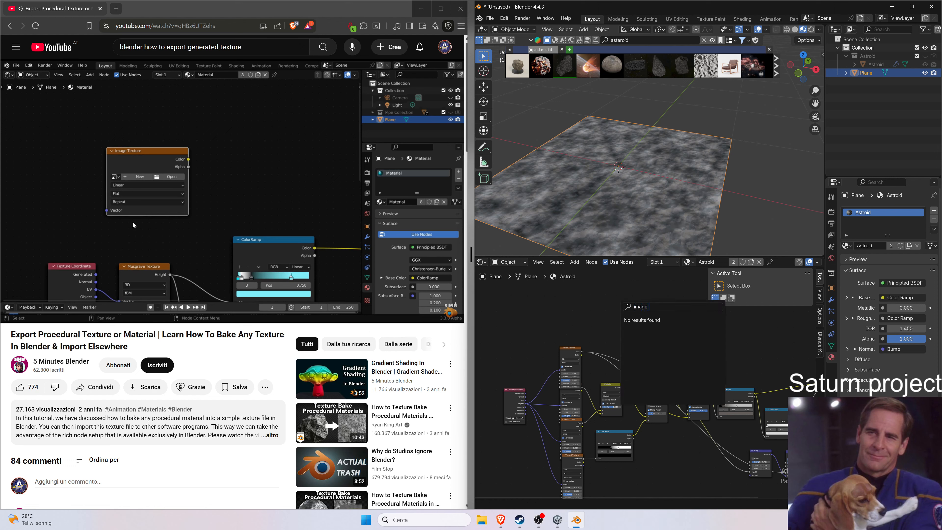
pyautogui.write(' tex')
pyautogui.press('BackSpace')
pyautogui.press('BackSpace')
pyautogui.press('BackSpace')
pyautogui.press('BackSpace')
pyautogui.press('BackSpace')
pyautogui.press('BackSpace')
pyautogui.press('BackSpace')
pyautogui.press('BackSpace')
pyautogui.press('BackSpace')
pyautogui.write('textu')
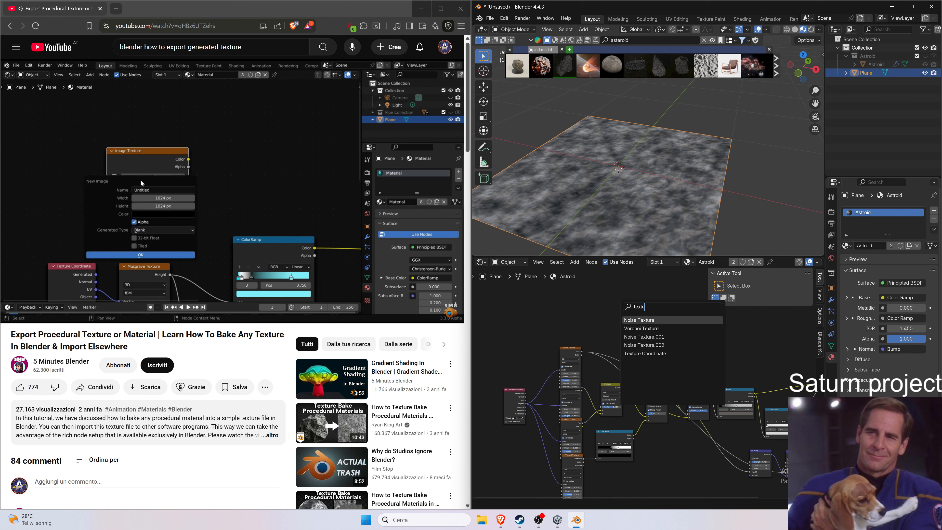
pyautogui.click(229, 187)
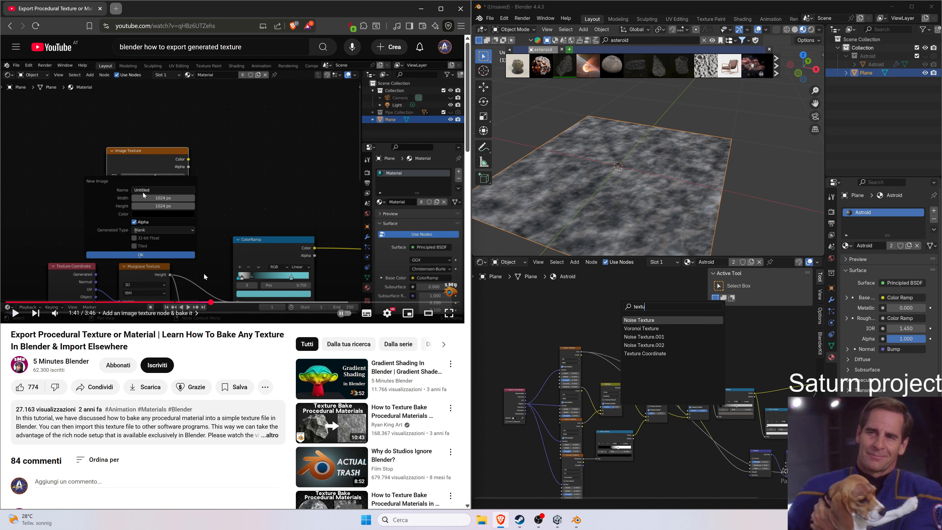
pyautogui.click(583, 327)
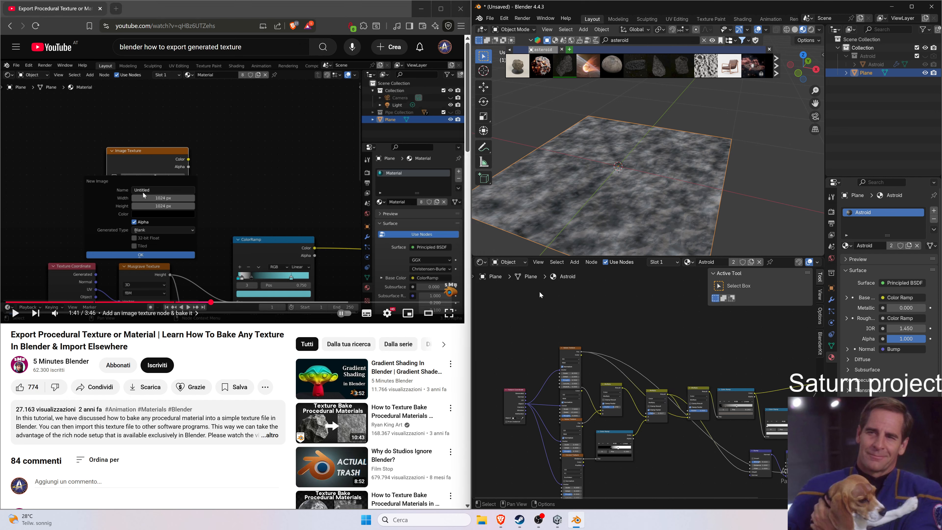
# Add an Image Texture node to the Astroid material, placing it above the noise texture nodes.
pyautogui.rightClick(592, 296)
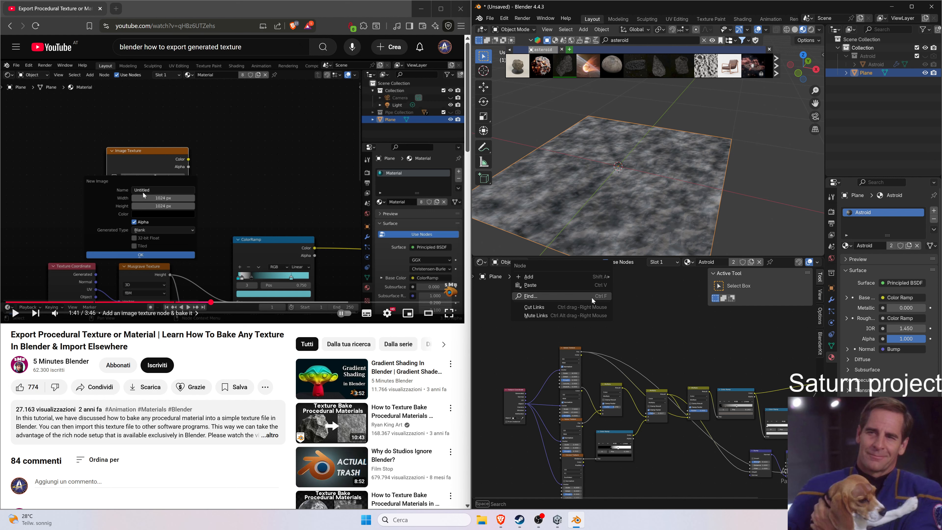
pyautogui.moveTo(595, 280)
pyautogui.moveTo(658, 277)
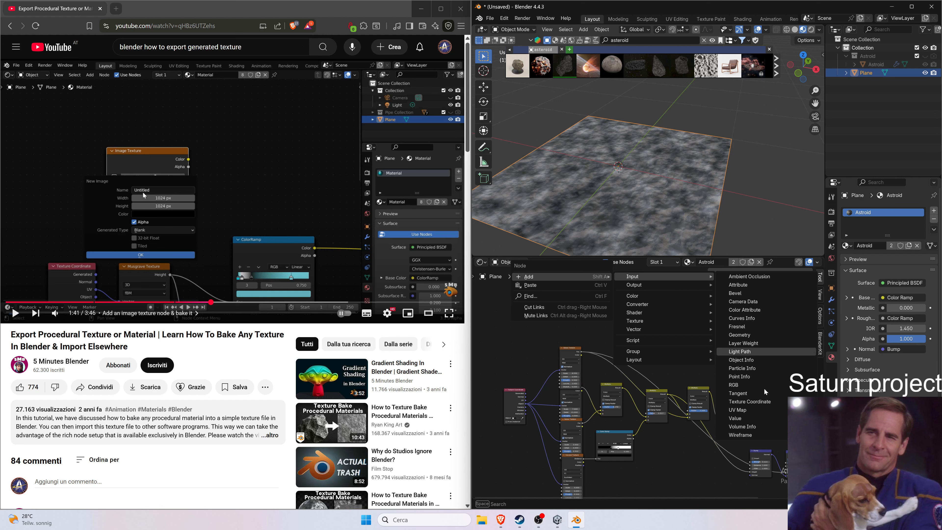
pyautogui.scroll(3, 499, 352)
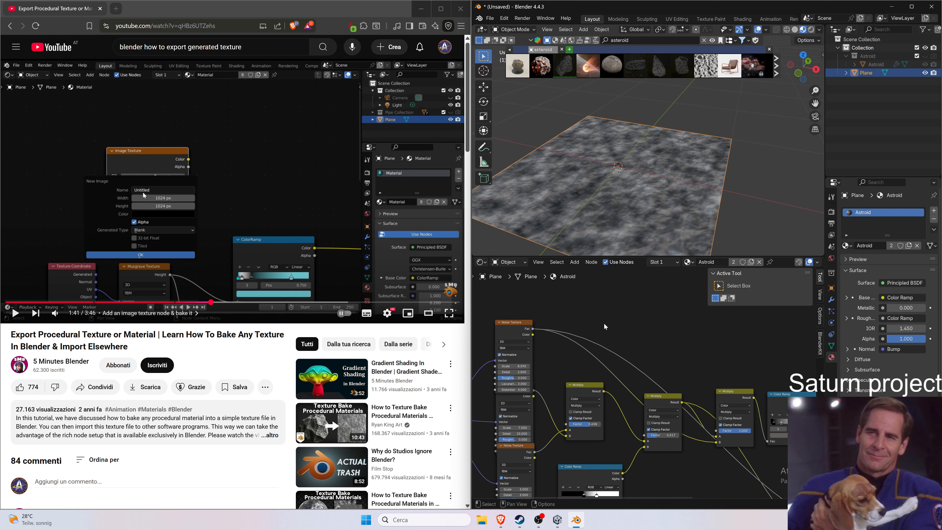
pyautogui.moveTo(604, 326); pyautogui.dragTo(652, 289, button='middle')
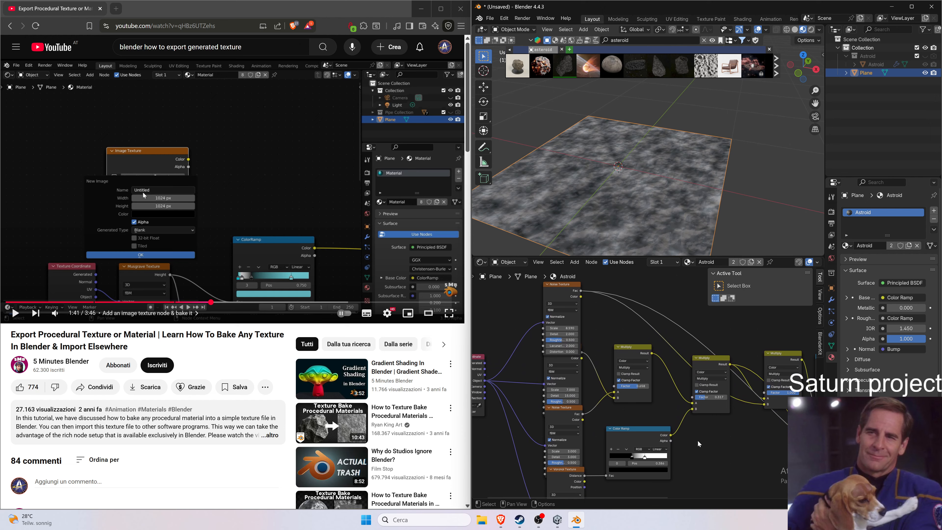
pyautogui.moveTo(715, 481); pyautogui.dragTo(700, 491, button='middle')
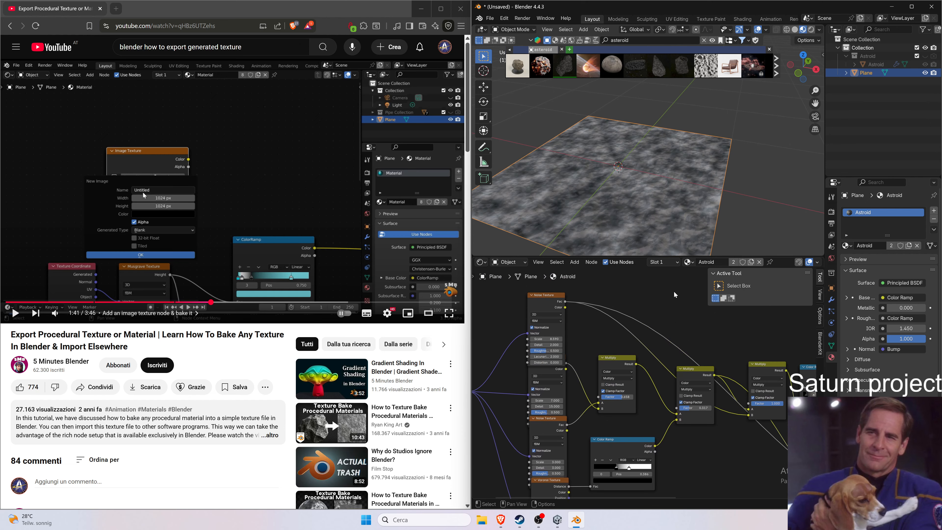
pyautogui.rightClick(674, 292)
pyautogui.moveTo(667, 272)
pyautogui.moveTo(735, 292)
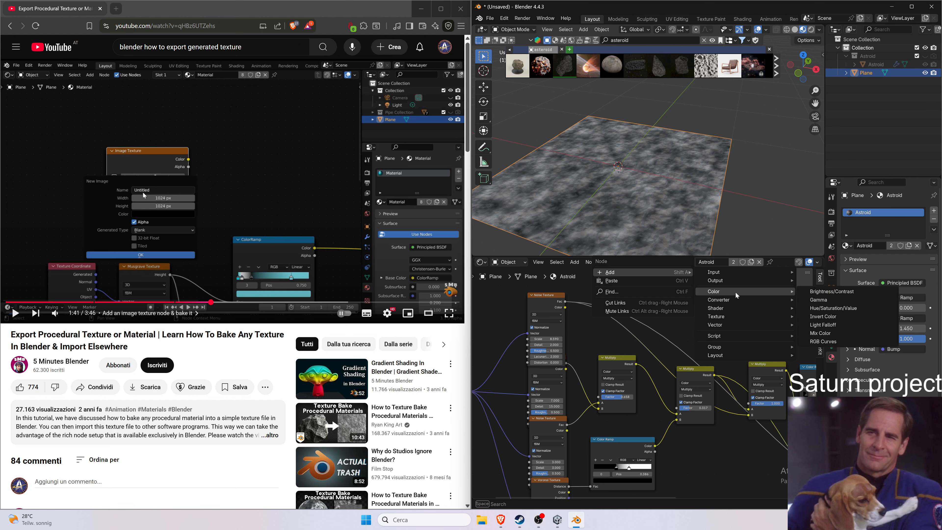
pyautogui.moveTo(737, 316)
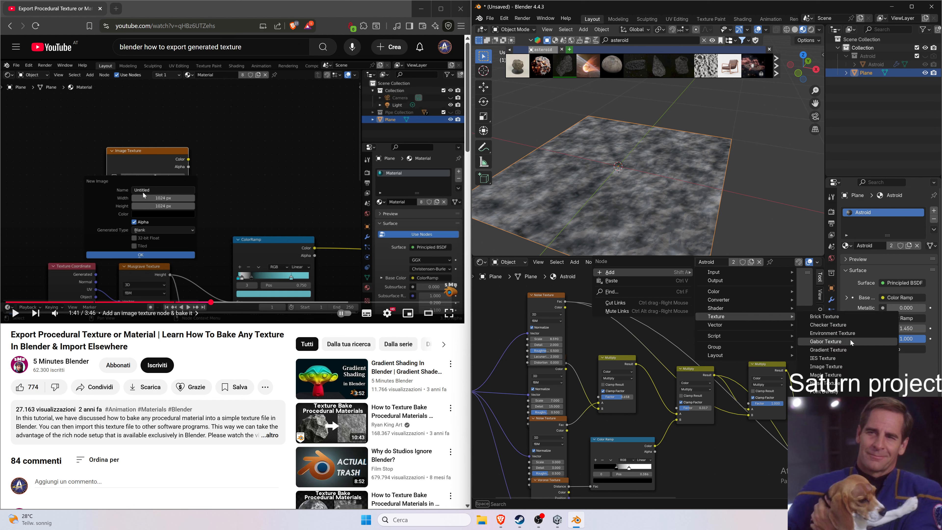
pyautogui.click(849, 367)
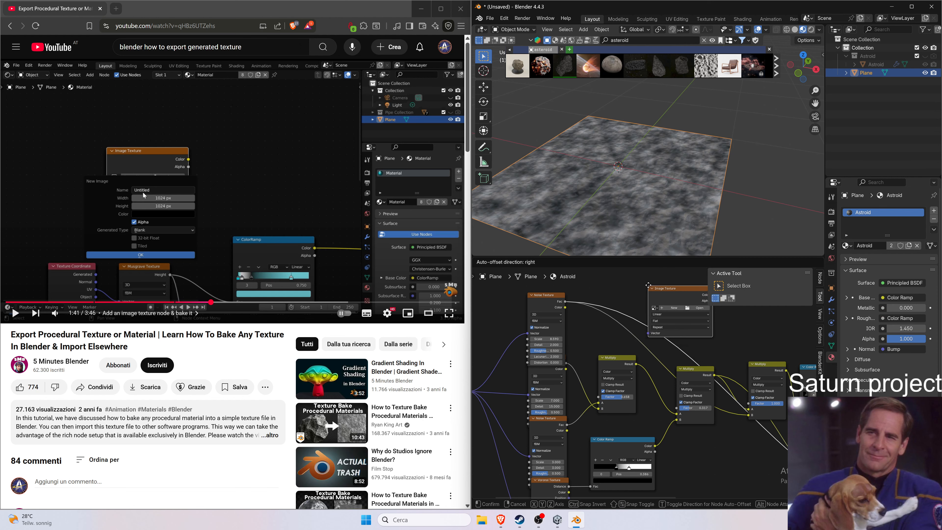
pyautogui.click(585, 335)
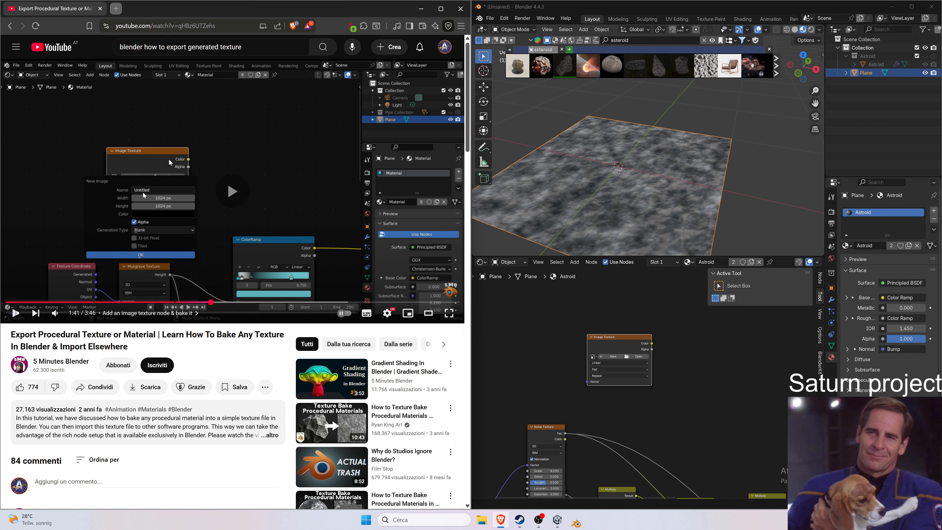
# Create a new 4096 × 4096 px, 32-bit Float image named Asteroid in the Image Texture node.
pyautogui.scroll(5, 602, 359)
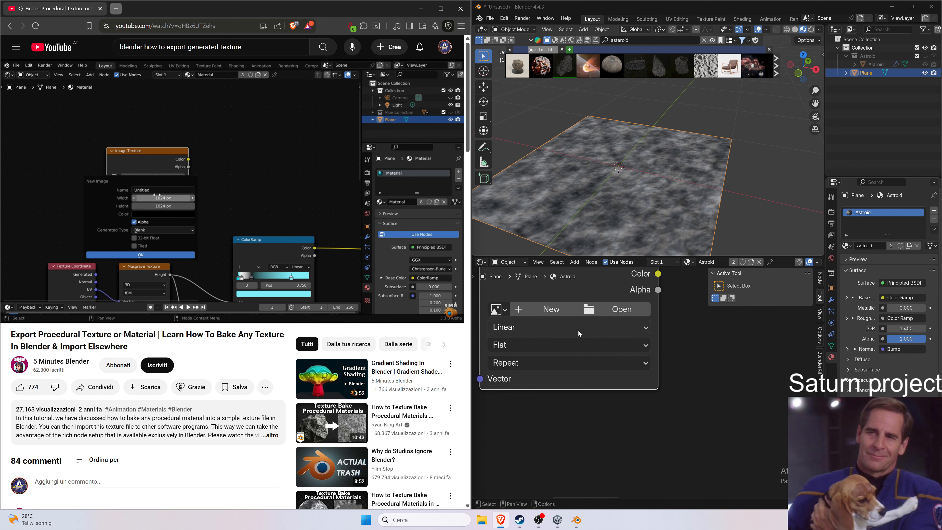
pyautogui.click(550, 309)
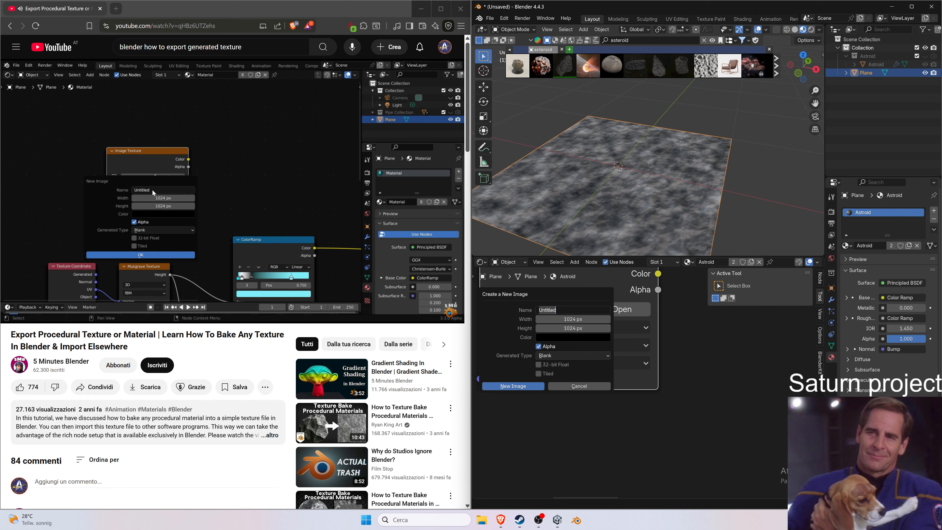
pyautogui.click(572, 319)
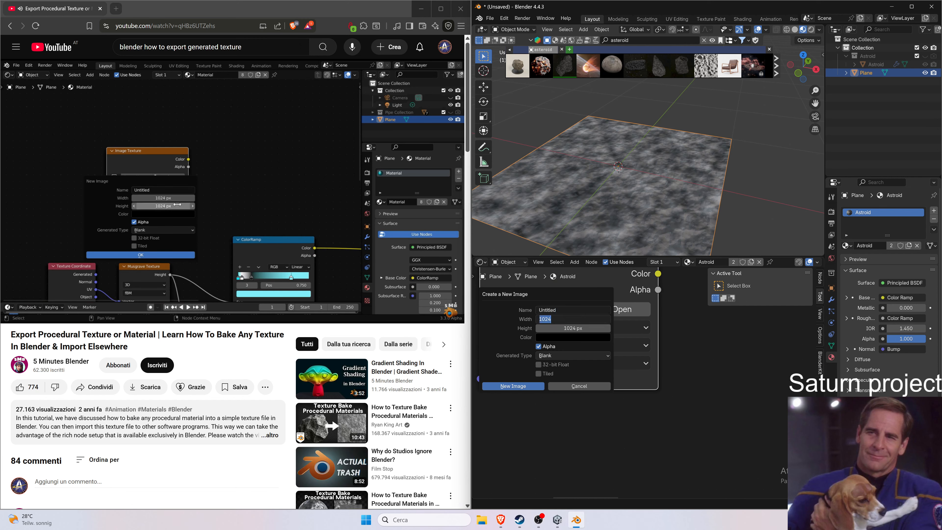
pyautogui.write('4096')
pyautogui.press('Return')
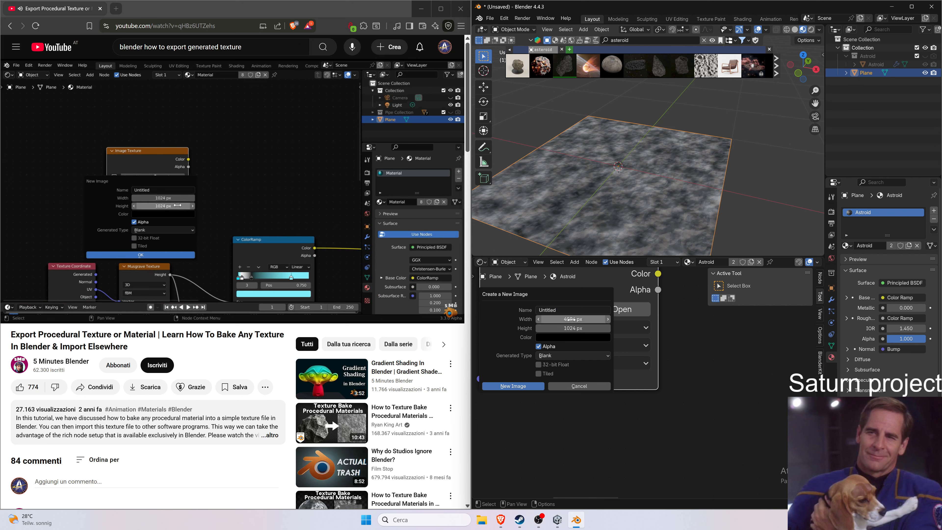
pyautogui.click(573, 319)
pyautogui.press('Tab')
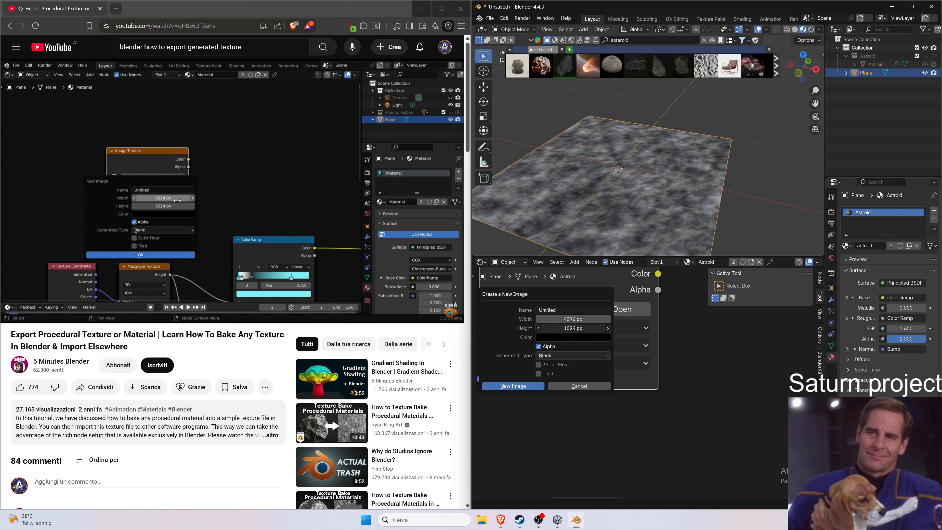
pyautogui.write('4096')
pyautogui.press('Tab')
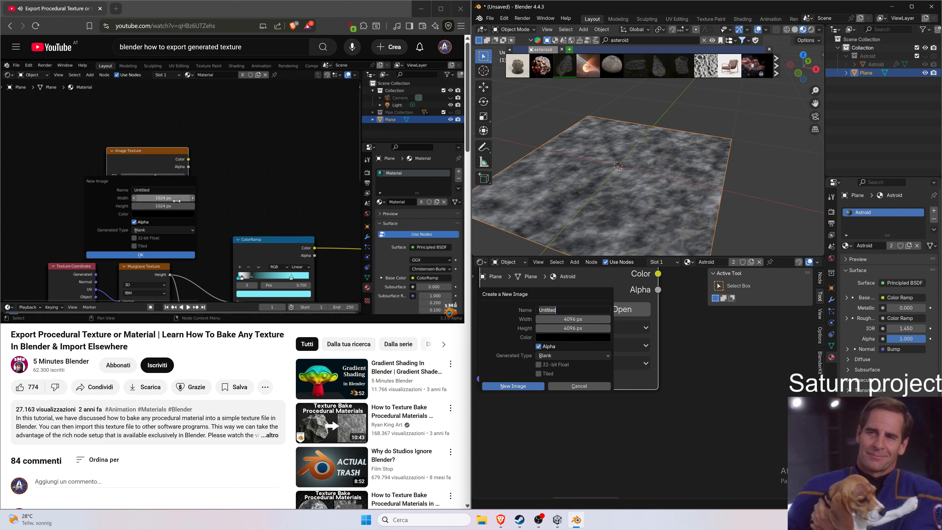
pyautogui.write('Asteroid')
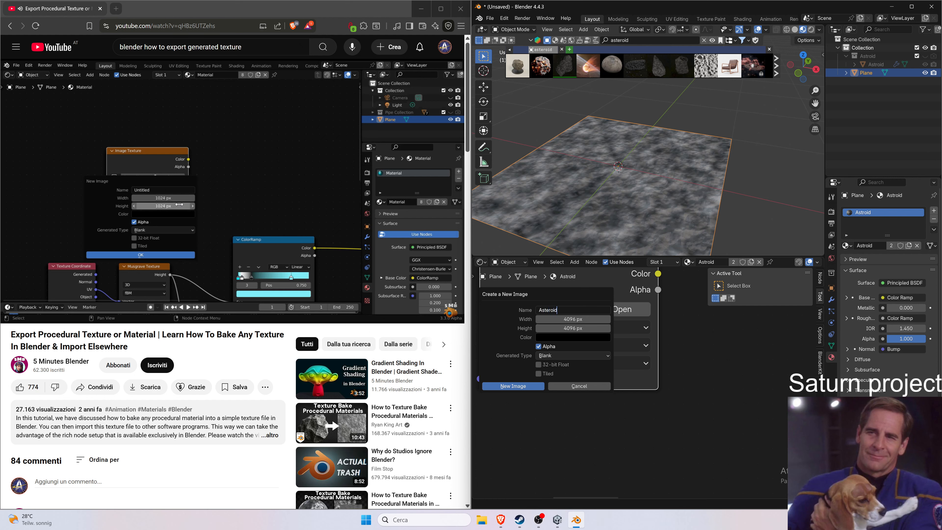
pyautogui.press('Return')
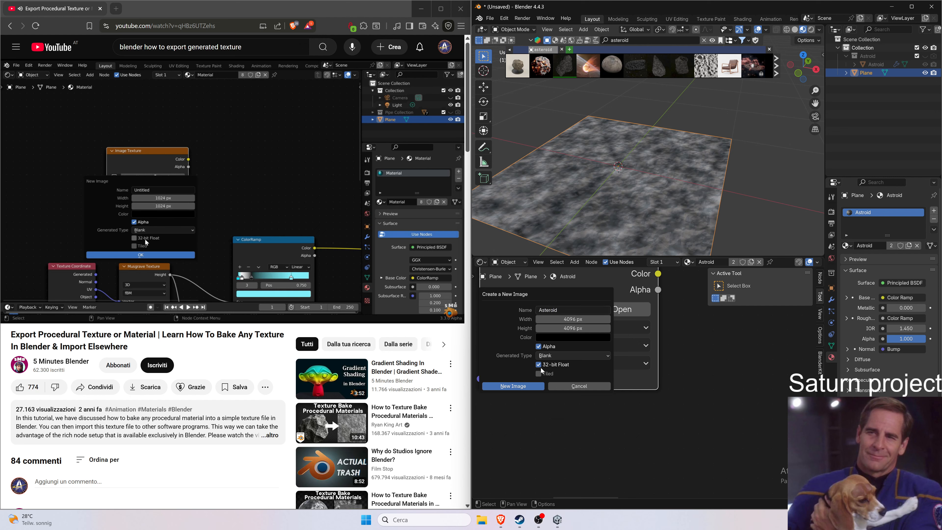
pyautogui.click(544, 367)
pyautogui.press('super+a')
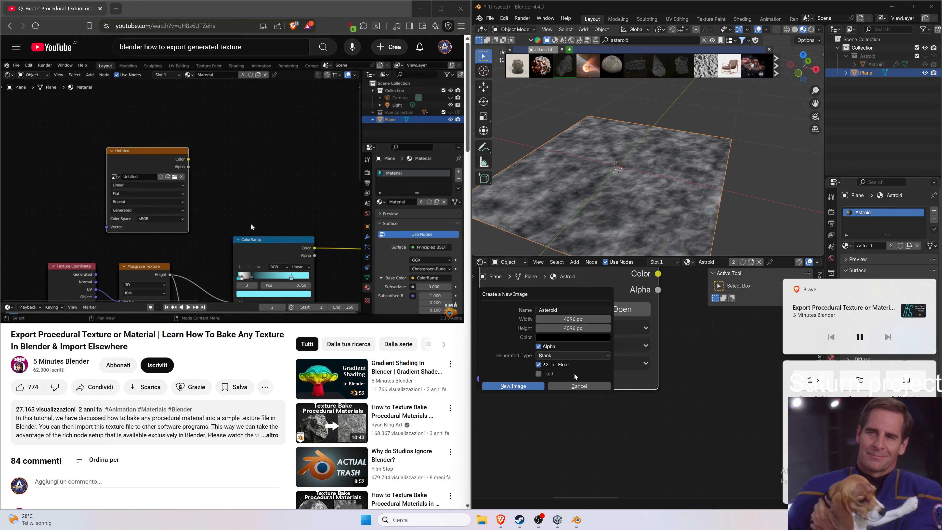
pyautogui.click(513, 386)
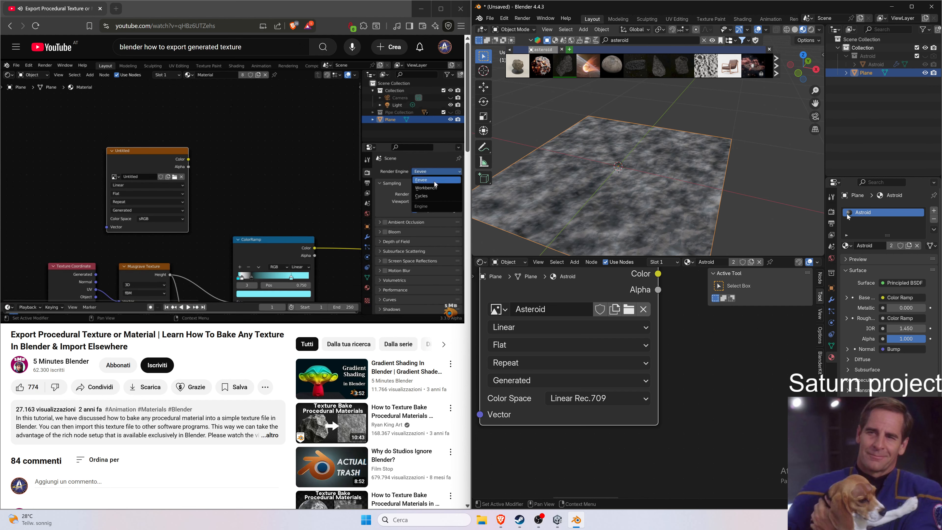
# Switch the scene's render engine to Cycles.
pyautogui.click(831, 212)
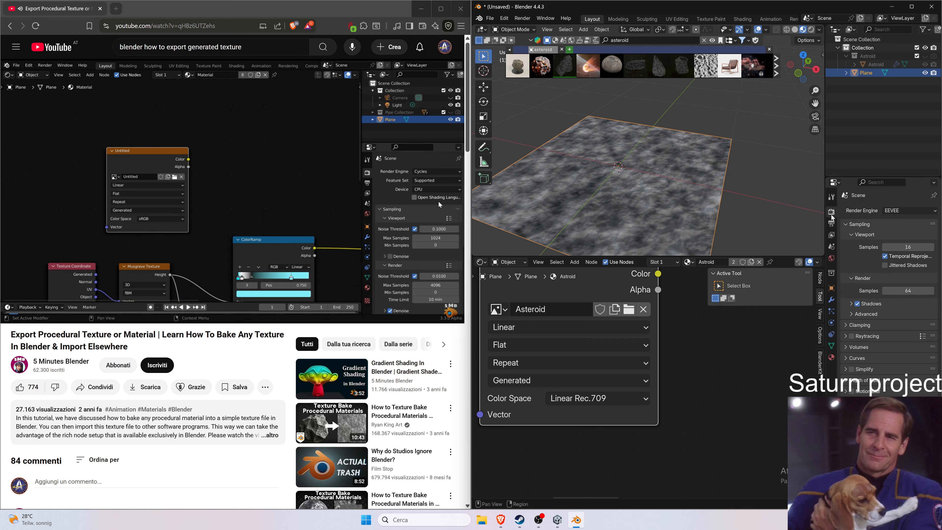
pyautogui.click(905, 210)
pyautogui.click(907, 240)
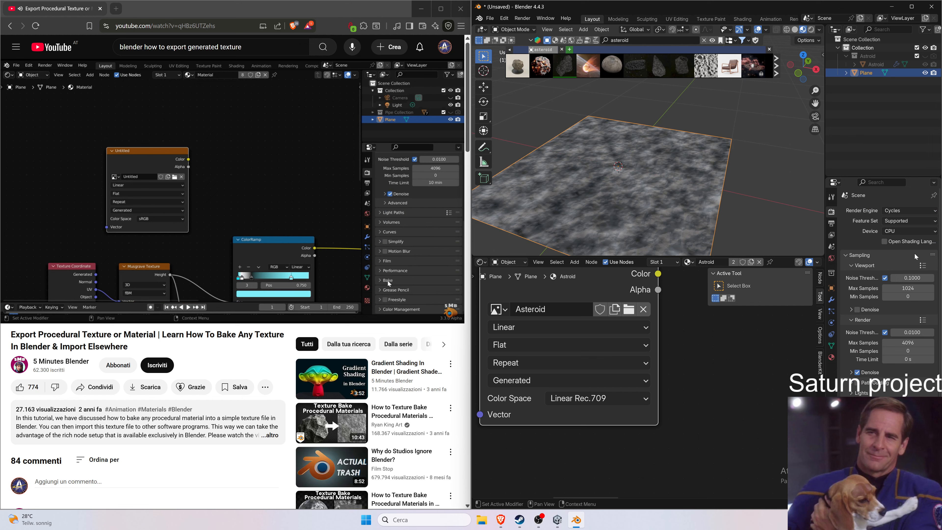
# In the Bake settings, keep the Combined bake type and disable the Direct and Indirect lighting influence.
pyautogui.scroll(-2, 916, 256)
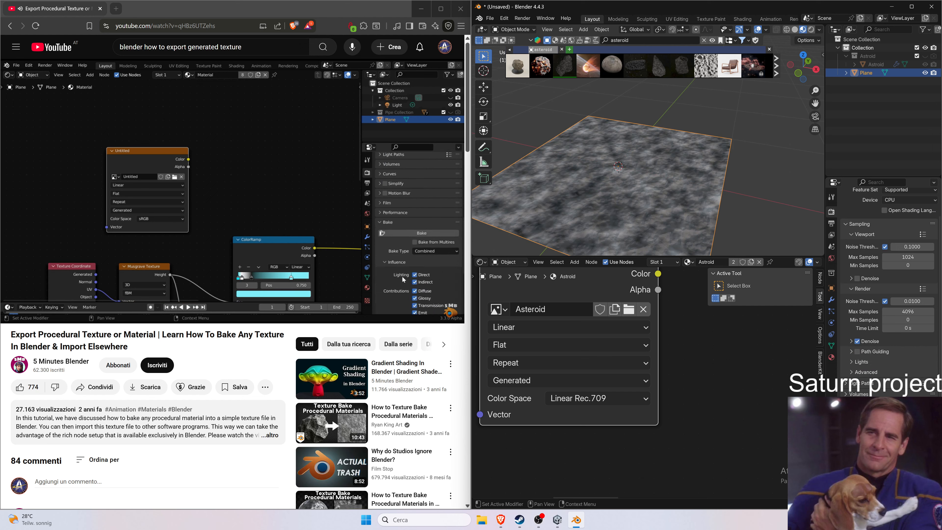
pyautogui.scroll(-8, 890, 297)
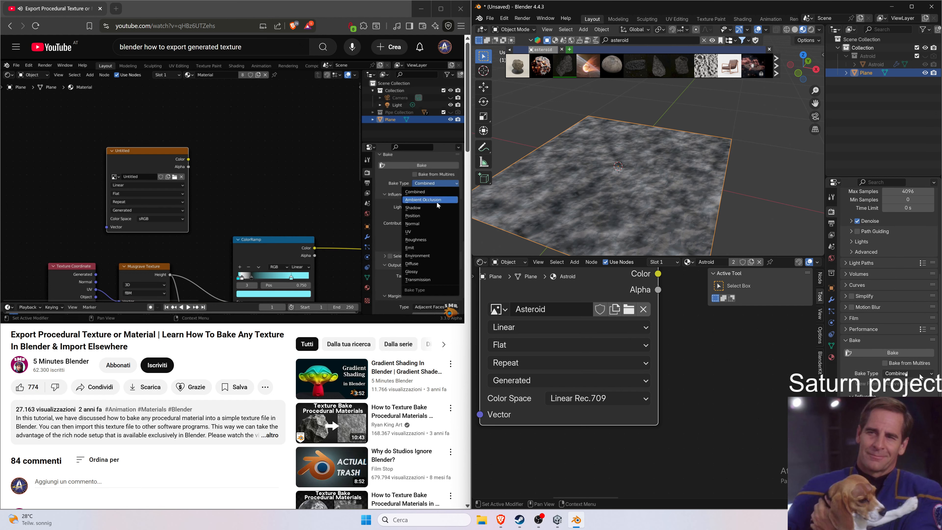
pyautogui.click(930, 374)
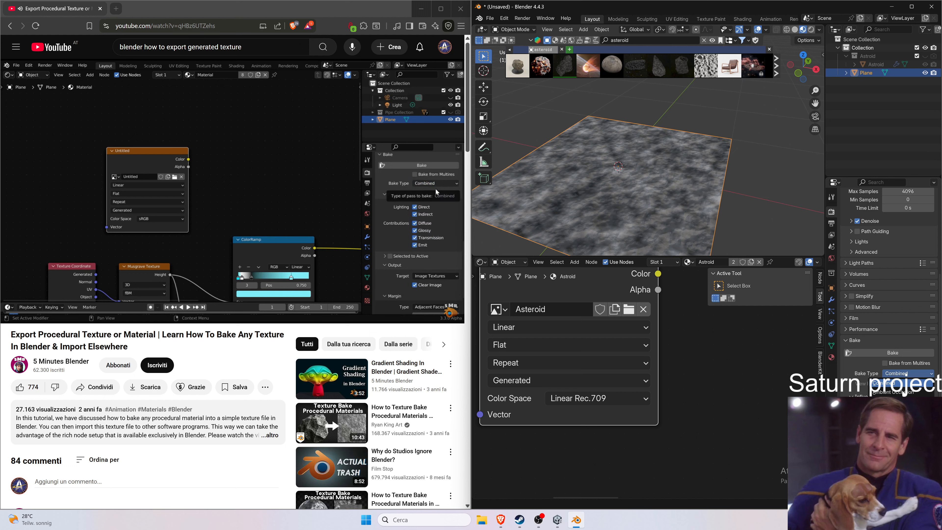
pyautogui.click(929, 377)
pyautogui.scroll(-2, 919, 394)
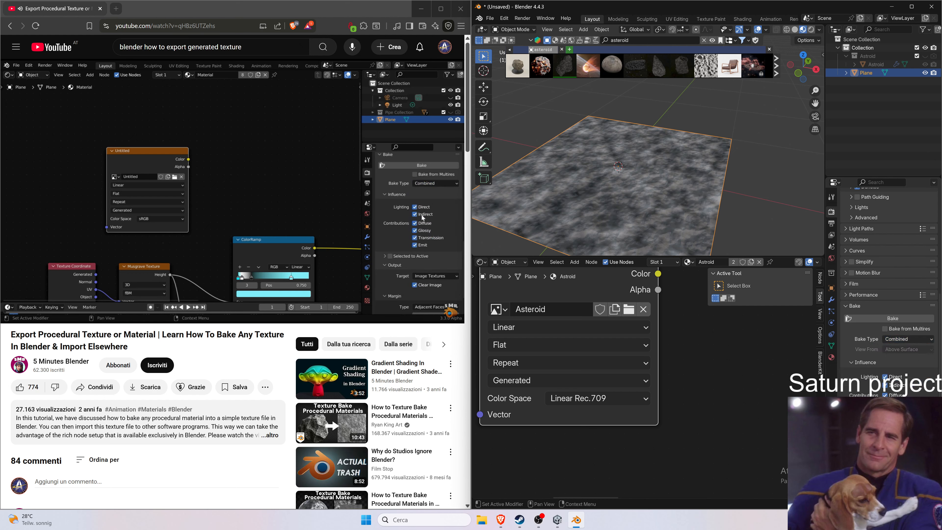
pyautogui.click(885, 378)
pyautogui.click(885, 385)
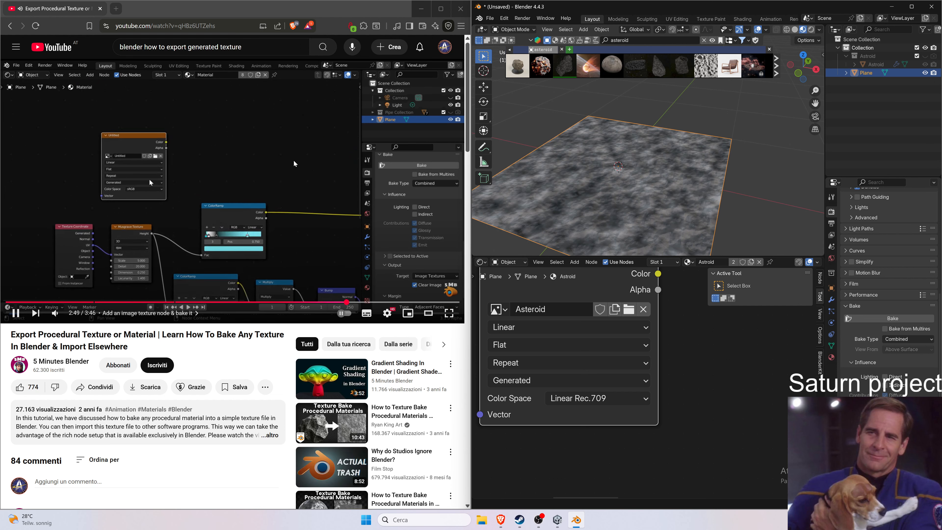
# Resume the tutorial to watch how the baked image is viewed and saved.
pyautogui.scroll(-3, 646, 341)
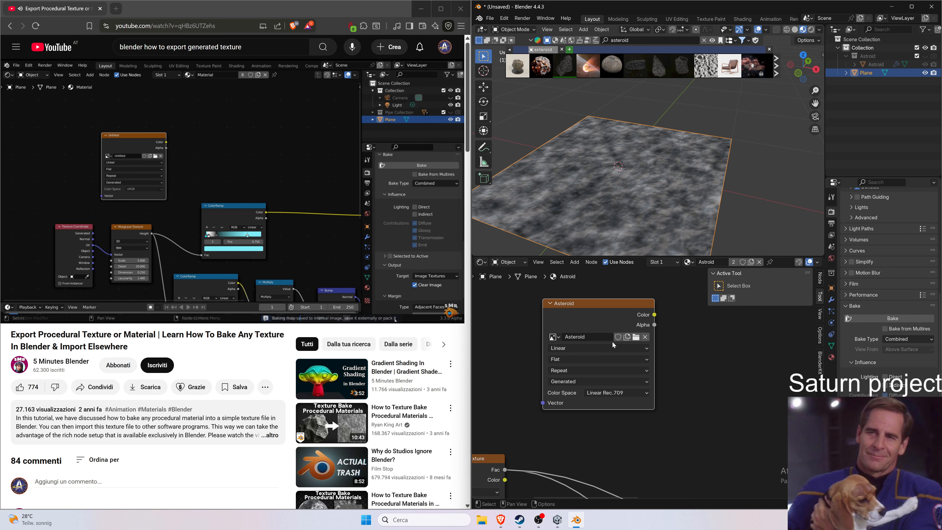
pyautogui.click(329, 259)
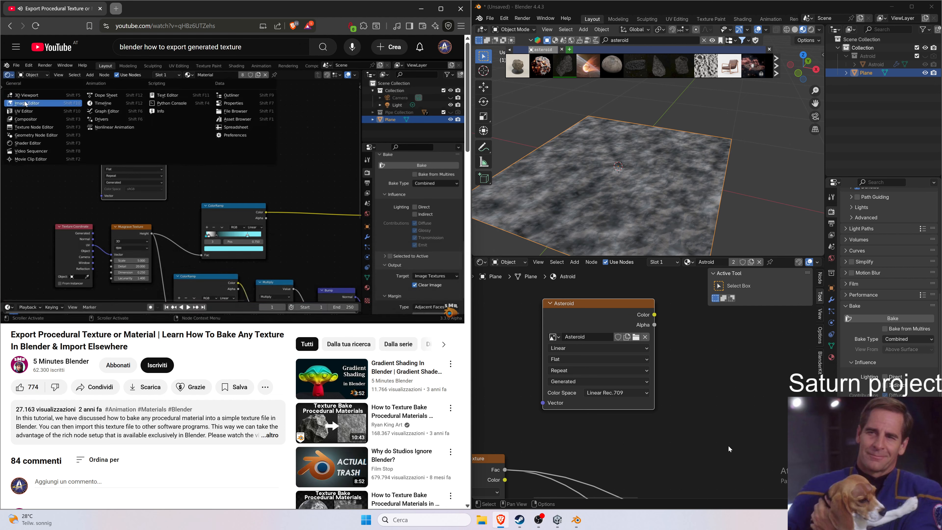
pyautogui.click(301, 254)
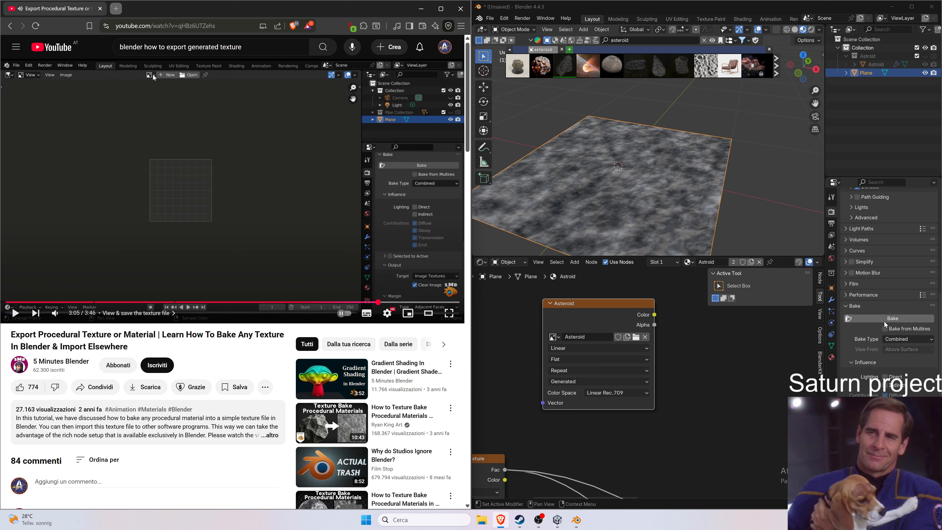
# Rewind the tutorial video a few seconds to rewatch how the baked image is viewed.
pyautogui.click(265, 241)
pyautogui.press('Left')
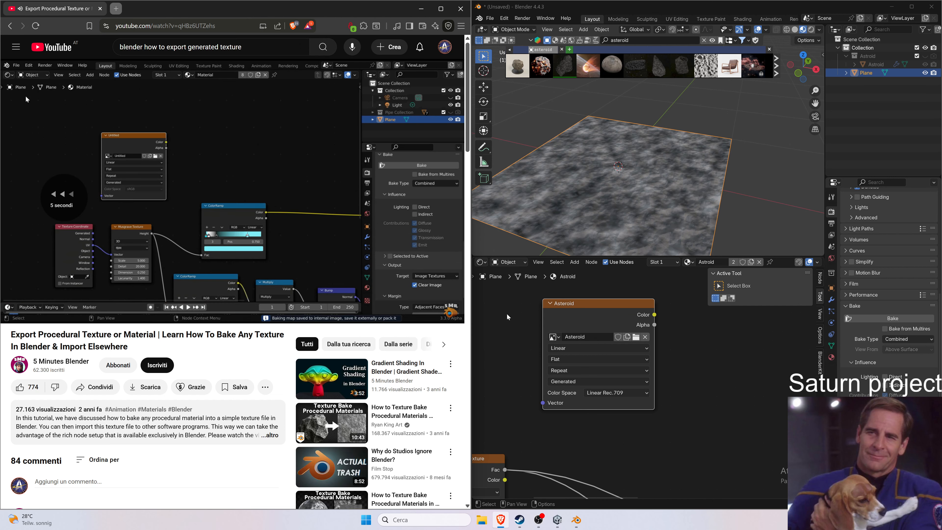
pyautogui.click(636, 9)
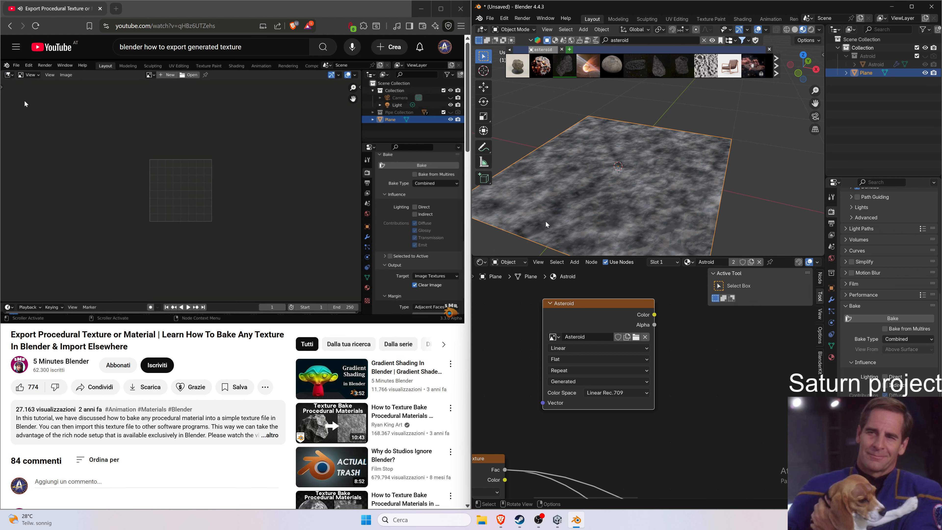
pyautogui.click(481, 262)
pyautogui.click(500, 295)
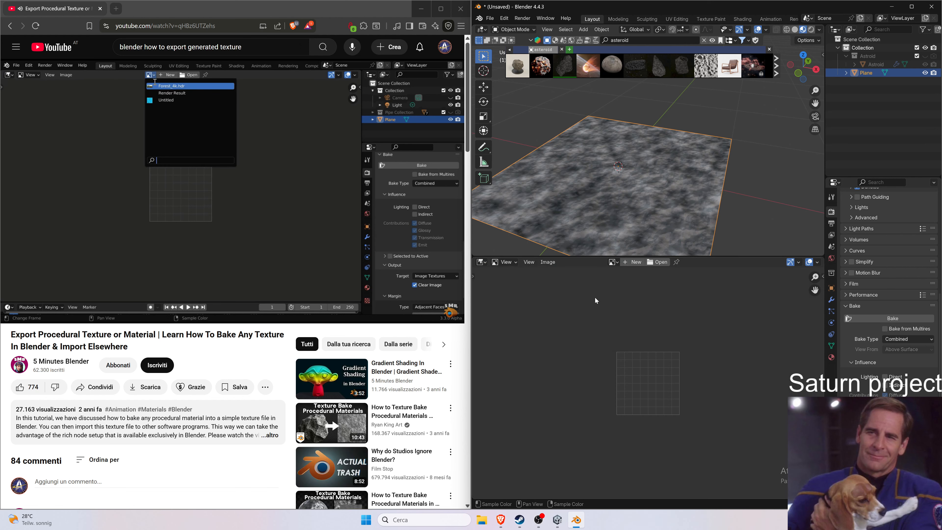
pyautogui.click(612, 264)
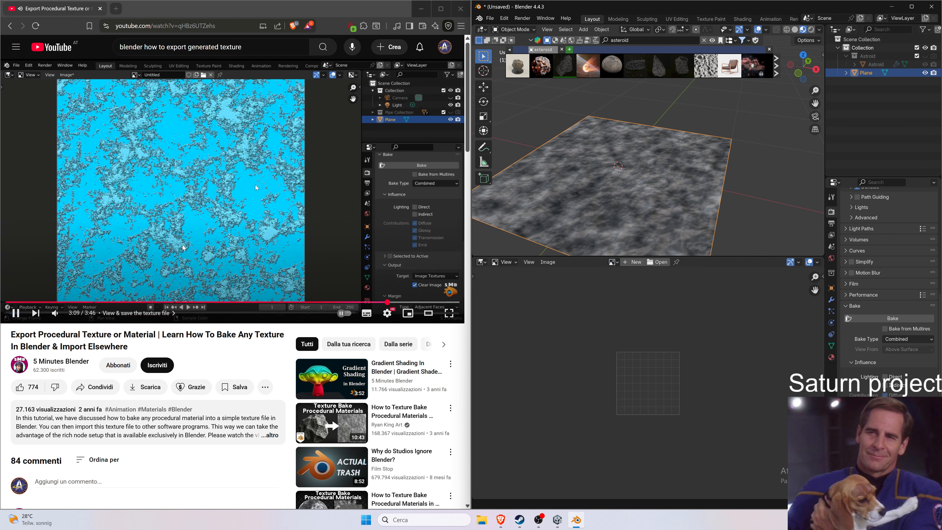
pyautogui.click(481, 262)
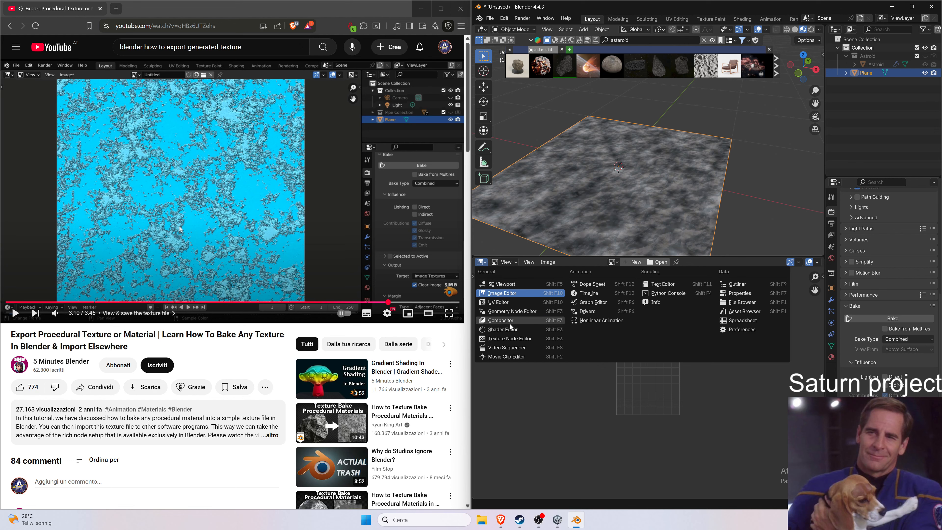
pyautogui.click(503, 329)
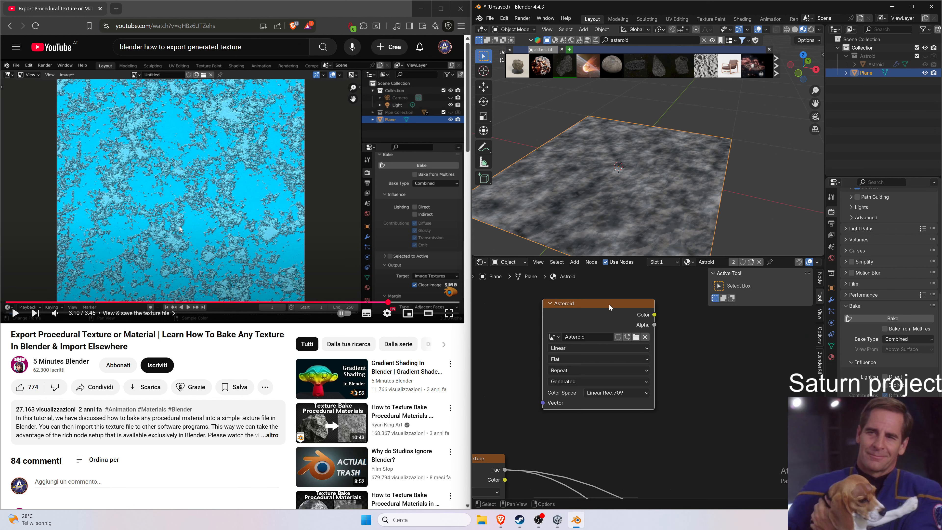
# Start baking the material into the Asteroid image texture.
pyautogui.moveTo(610, 306); pyautogui.dragTo(580, 300)
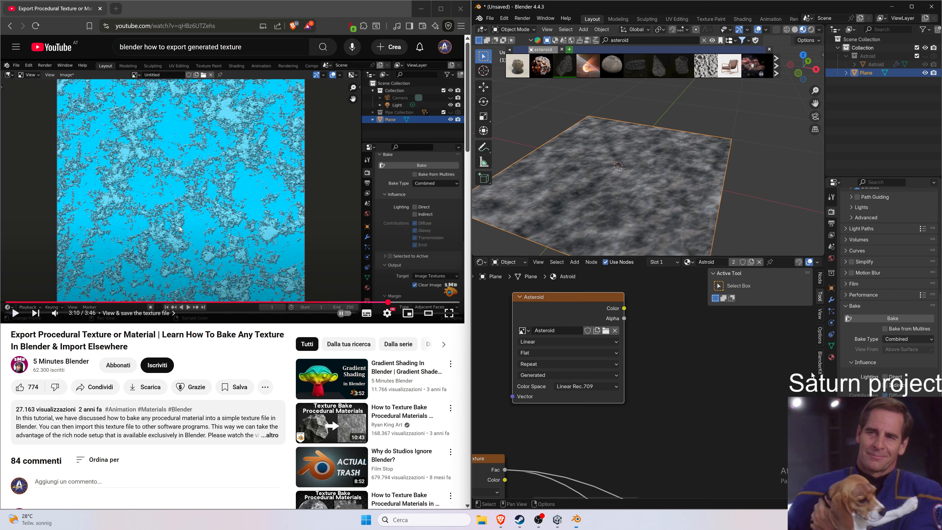
pyautogui.click(876, 320)
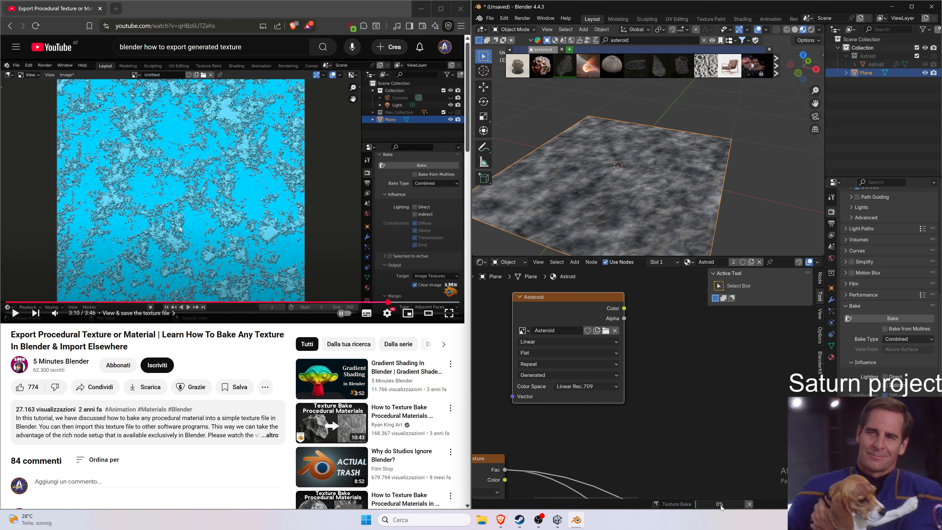
pyautogui.moveTo(719, 510)
pyautogui.rightClick(714, 506)
pyautogui.moveTo(721, 505)
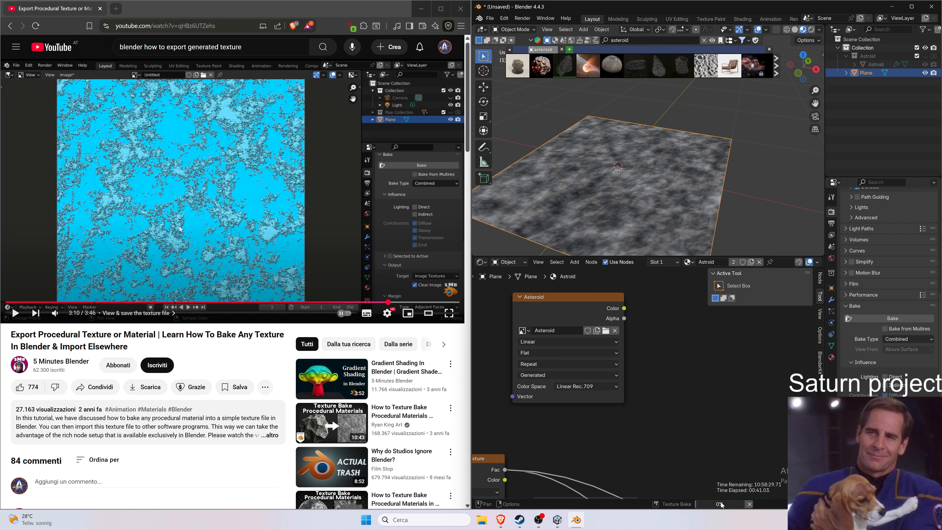
# Cancel the running bake, keeping the Combined bake type.
pyautogui.moveTo(588, 297); pyautogui.dragTo(561, 294)
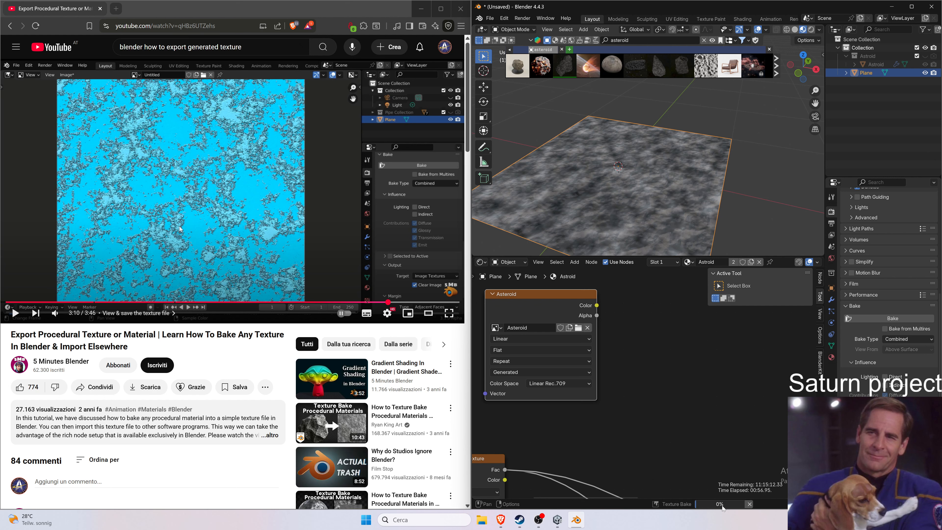
pyautogui.scroll(-1, 888, 293)
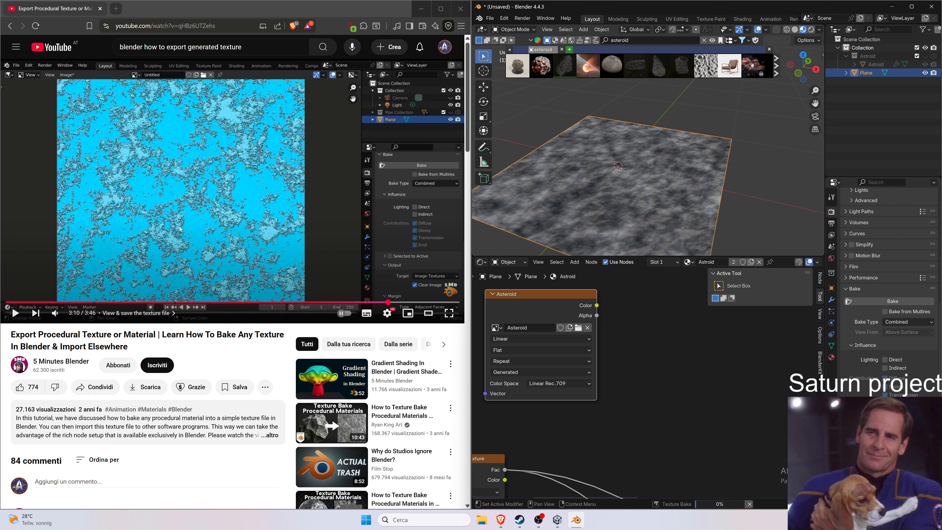
pyautogui.click(912, 322)
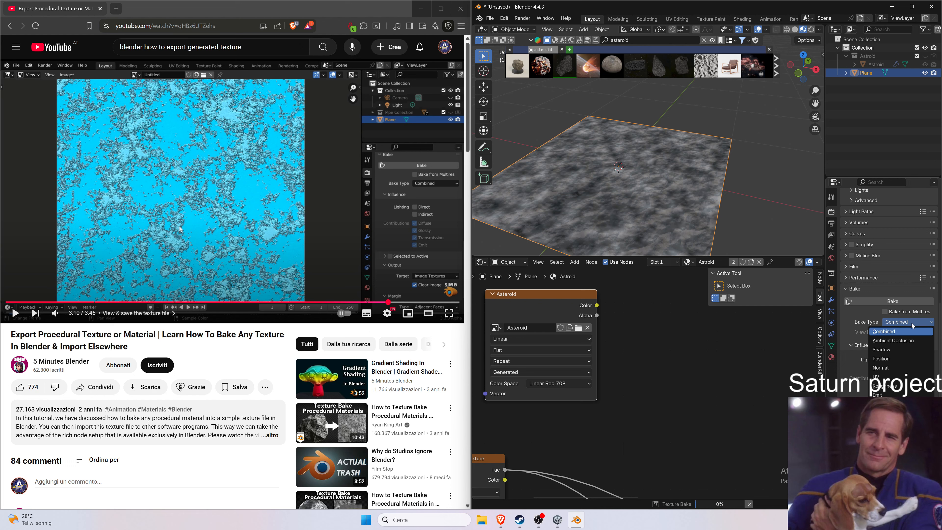
pyautogui.click(908, 330)
pyautogui.click(784, 443)
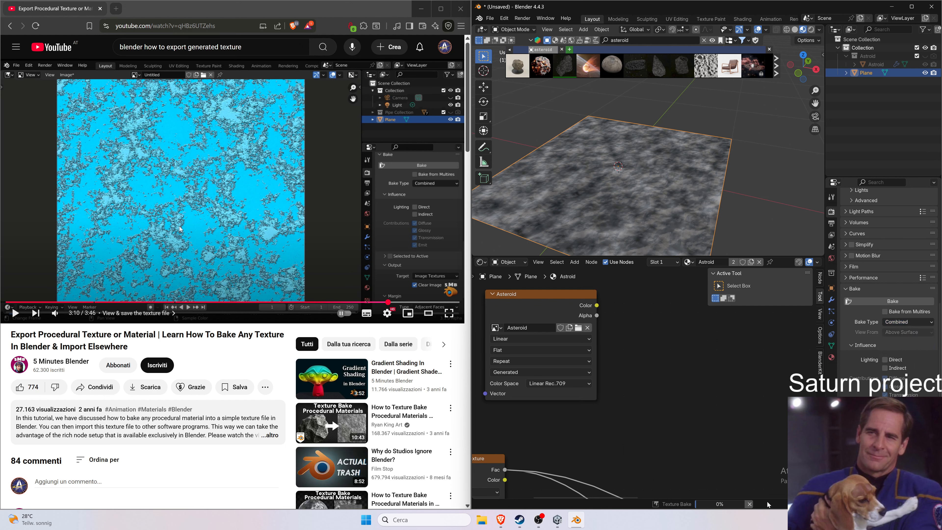
pyautogui.click(749, 504)
# Switch the bake type to Diffuse and start baking again.
pyautogui.click(908, 321)
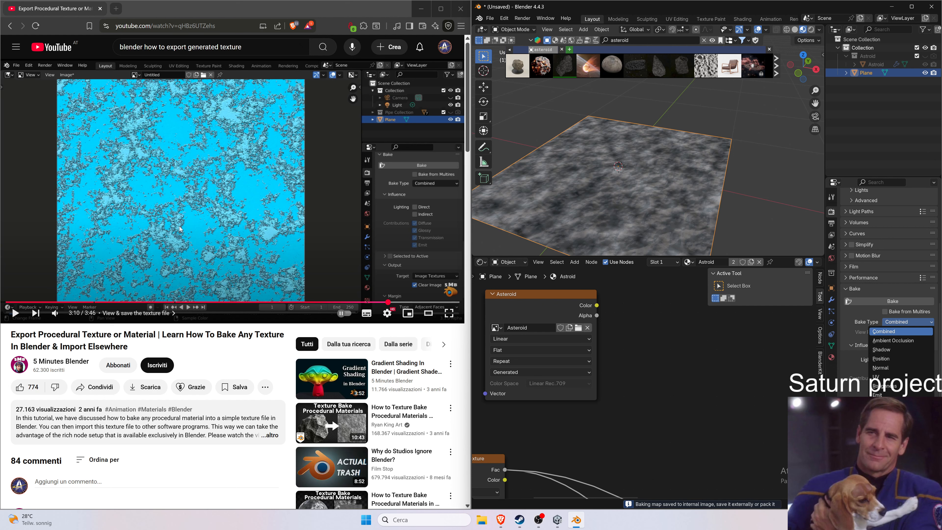
pyautogui.click(897, 413)
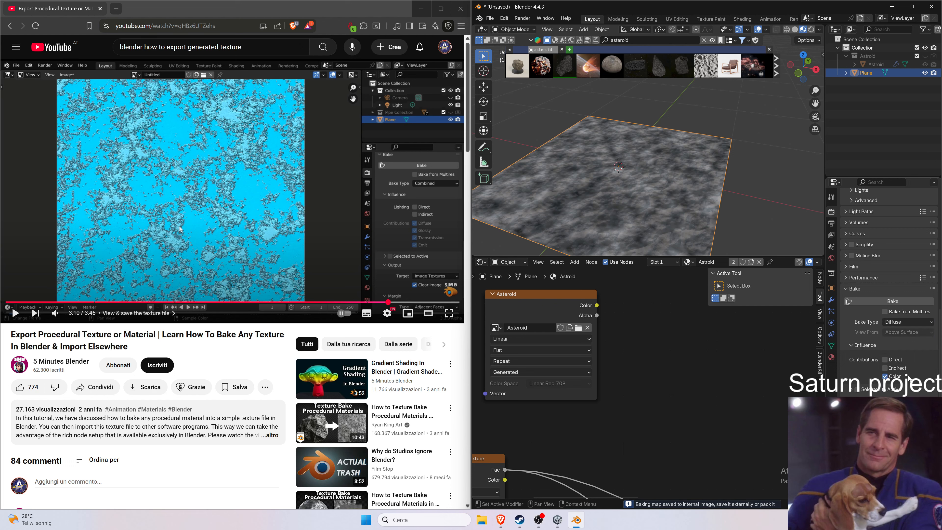
pyautogui.click(920, 302)
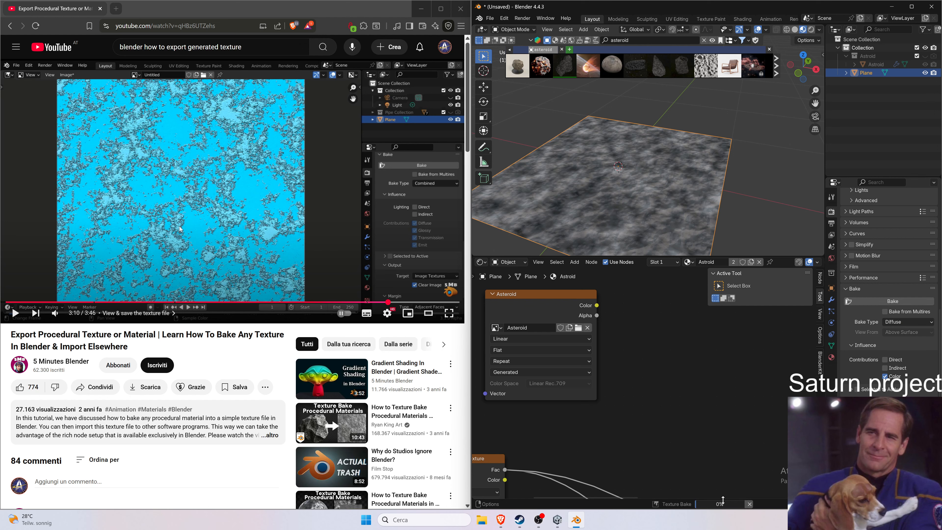
pyautogui.moveTo(722, 507)
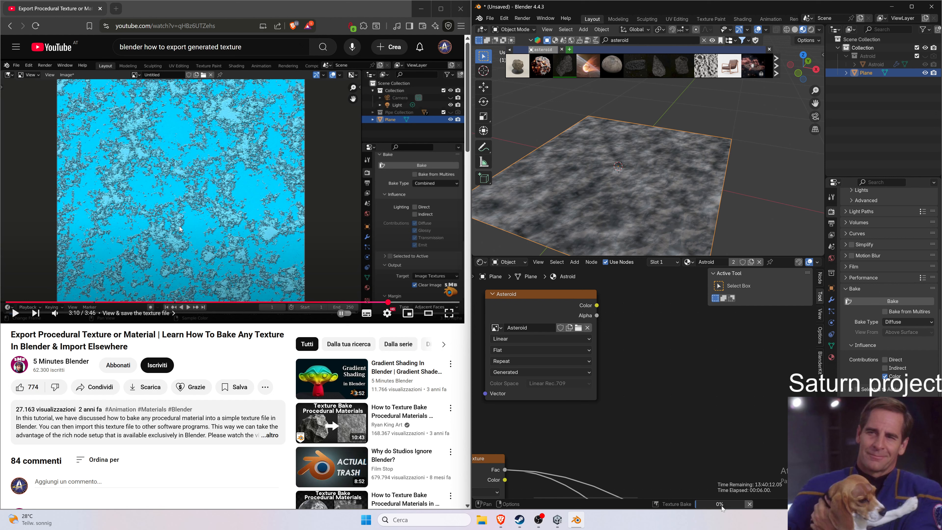
# Cancel the running Diffuse bake.
pyautogui.scroll(10, 896, 286)
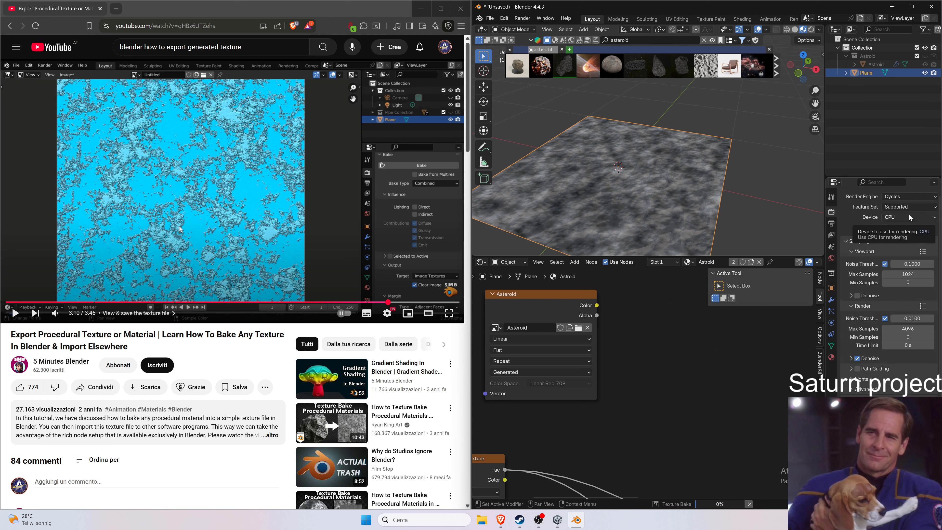
pyautogui.scroll(-8, 903, 238)
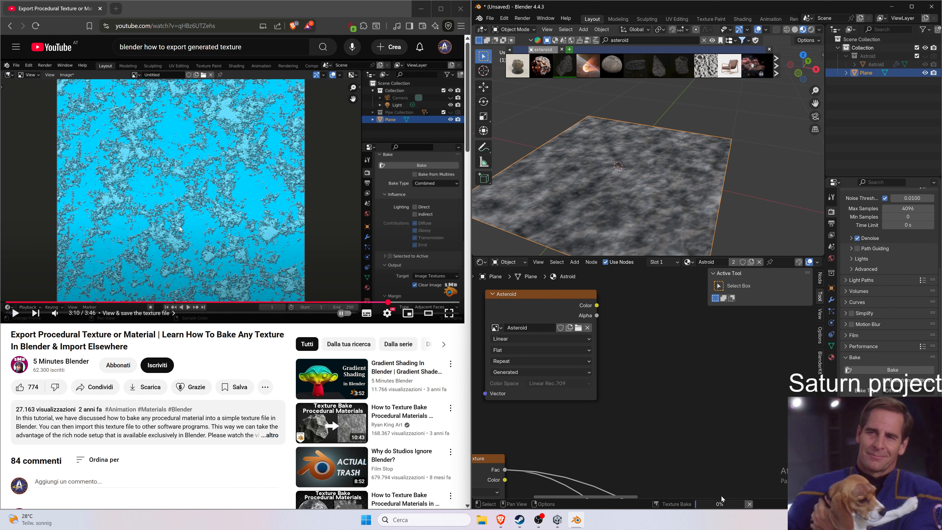
pyautogui.click(749, 504)
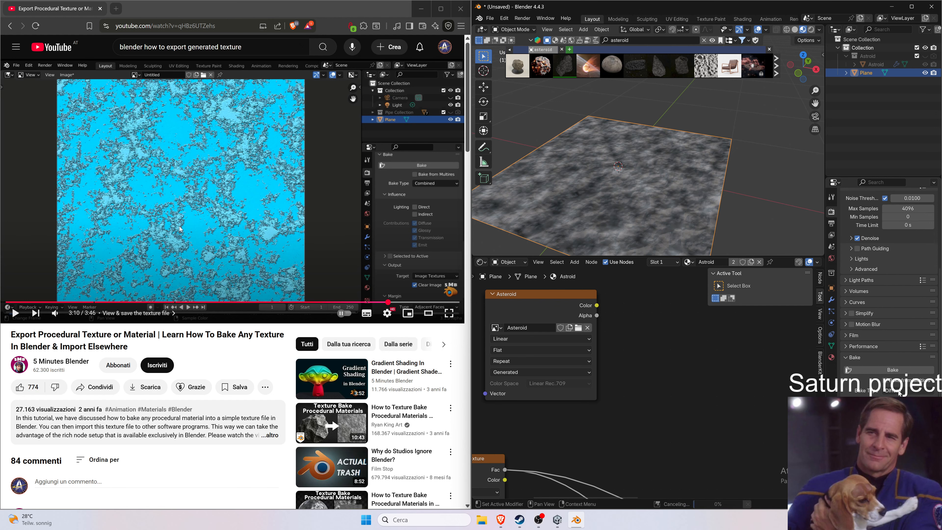
# Inspect the render device and feature set options, leaving the device on CPU.
pyautogui.scroll(8, 895, 325)
pyautogui.scroll(1, 895, 325)
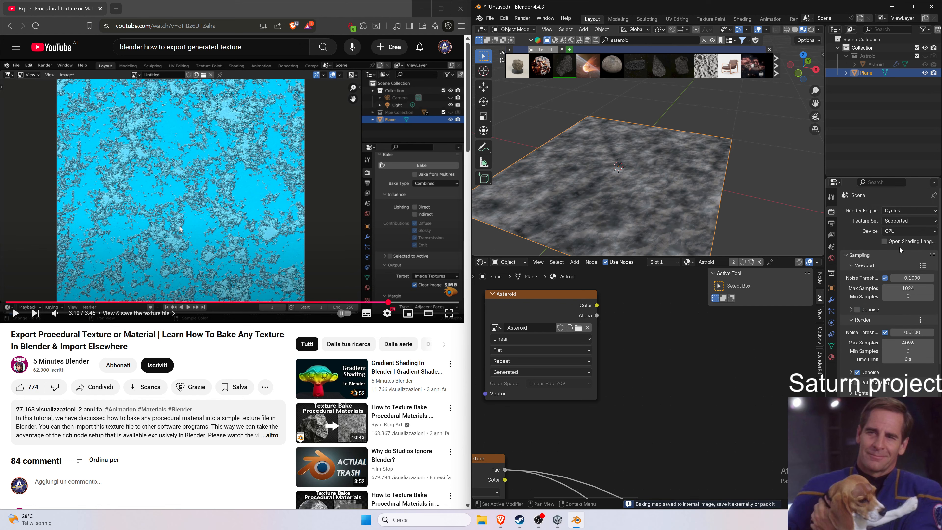
pyautogui.click(908, 231)
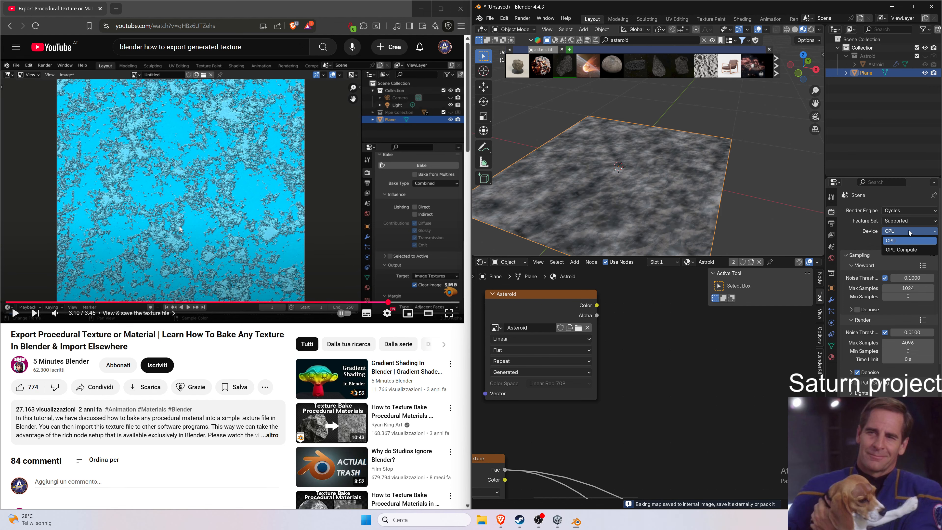
pyautogui.click(908, 242)
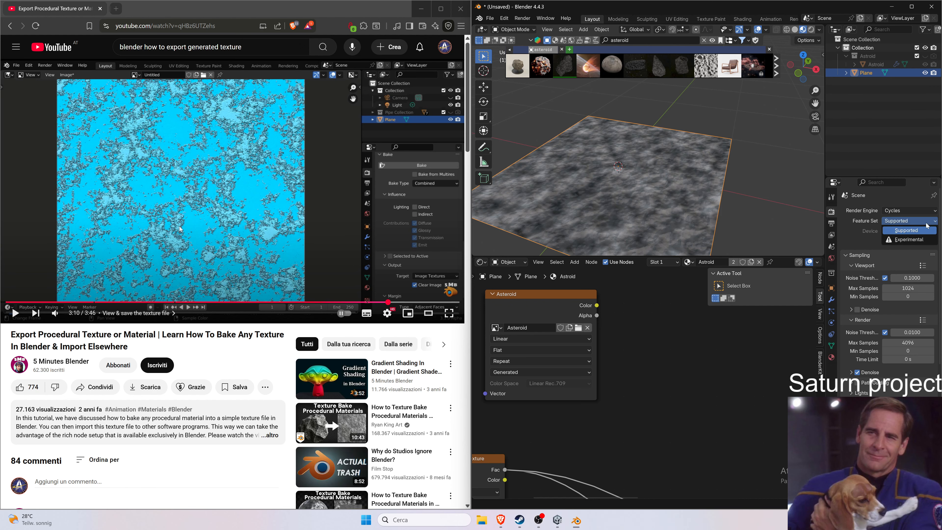
# Start baking the Combined pass into the Asteroid image texture.
pyautogui.scroll(-3, 889, 290)
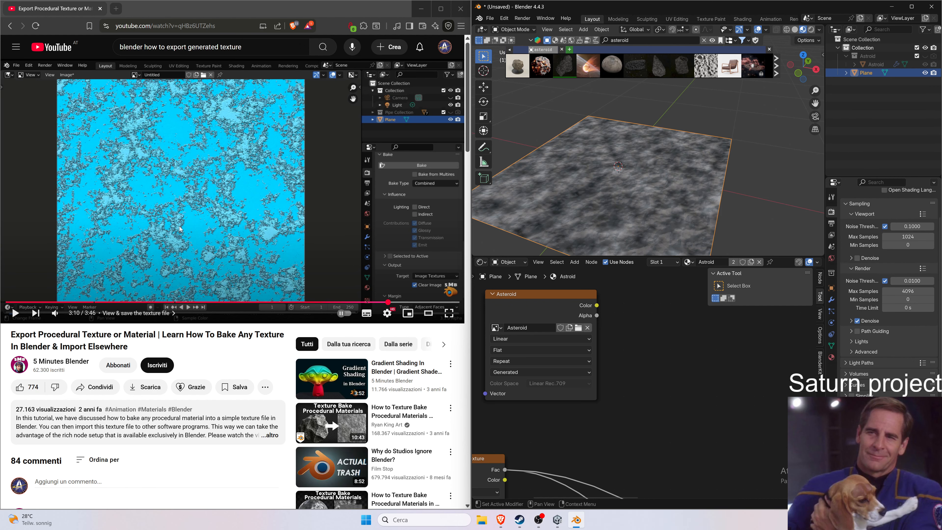
pyautogui.scroll(-4, 889, 289)
pyautogui.scroll(-1, 886, 358)
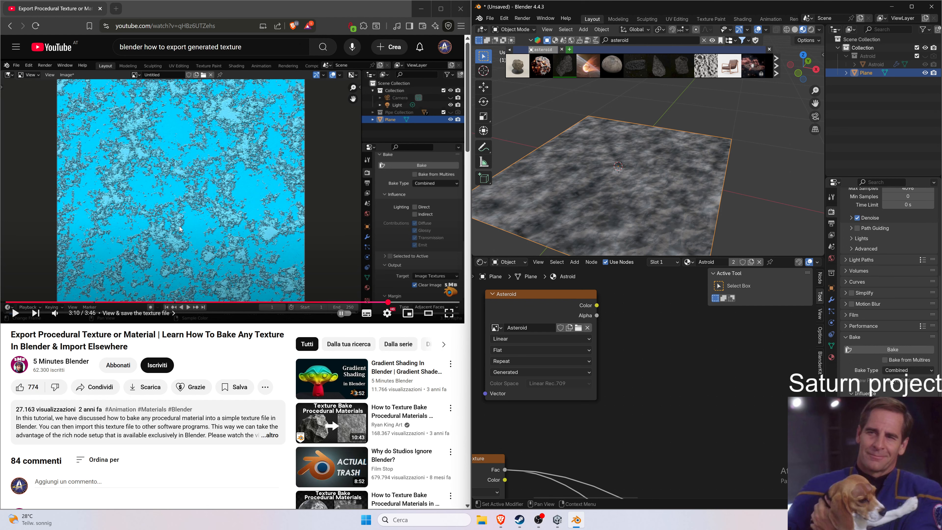
pyautogui.click(887, 349)
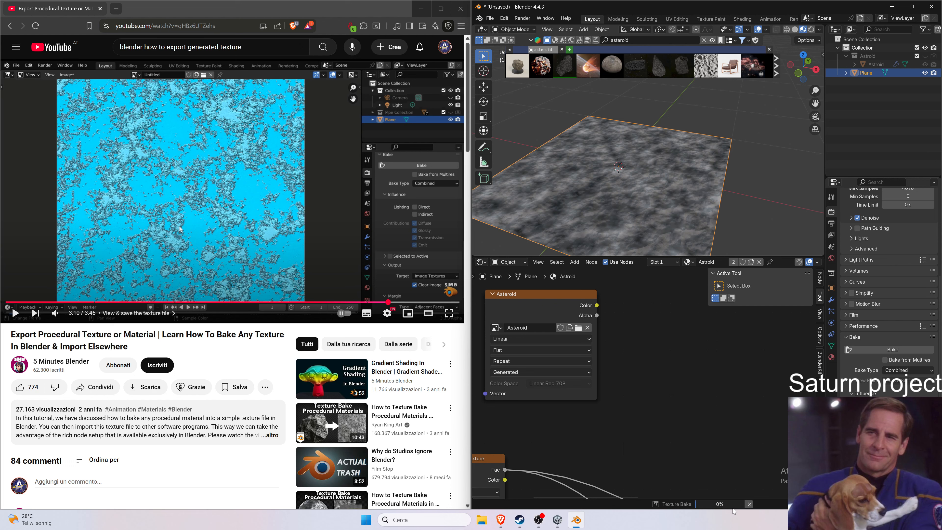
pyautogui.moveTo(733, 508)
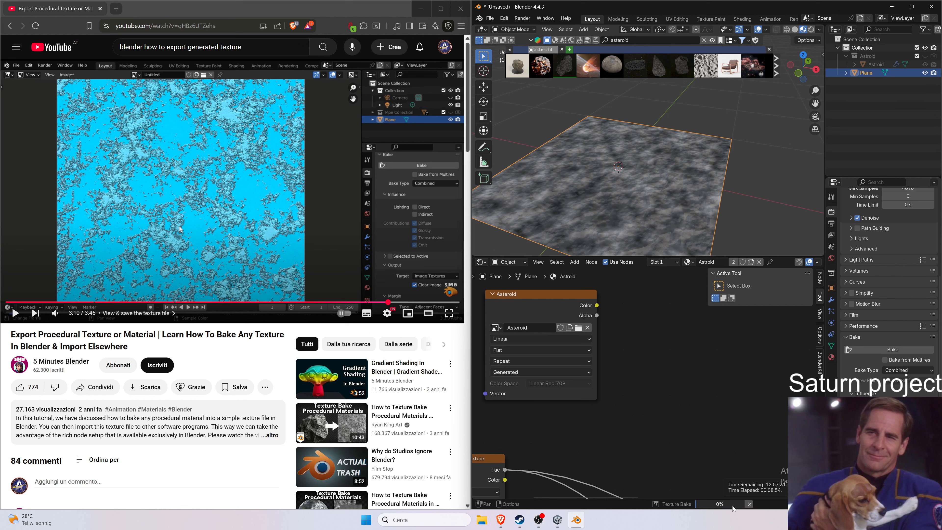
# Search the web in a new browser tab for "blender why baking texture takes so much?".
pyautogui.click(117, 8)
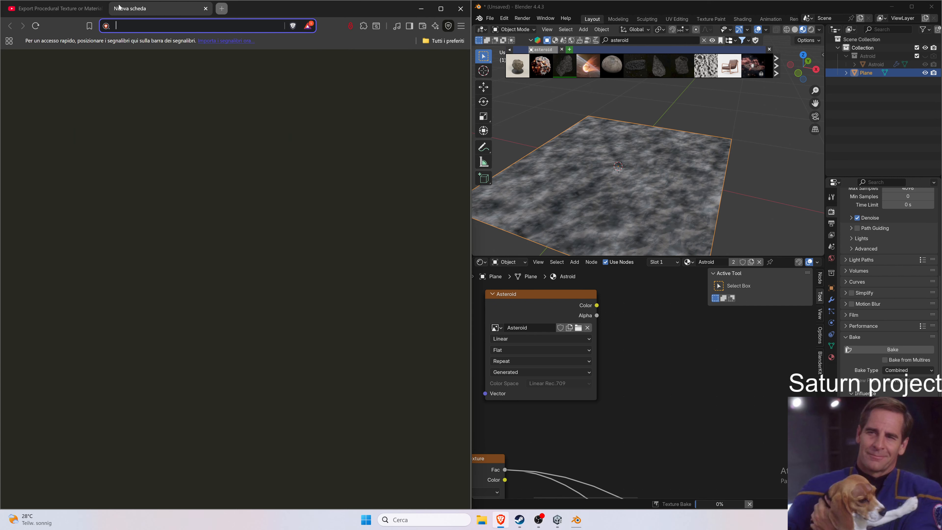
pyautogui.write('blender w')
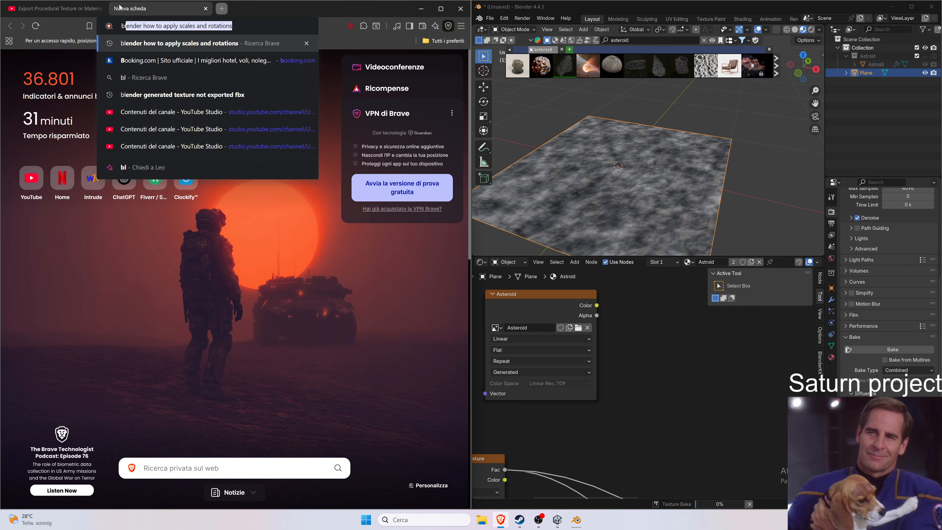
pyautogui.write('hy')
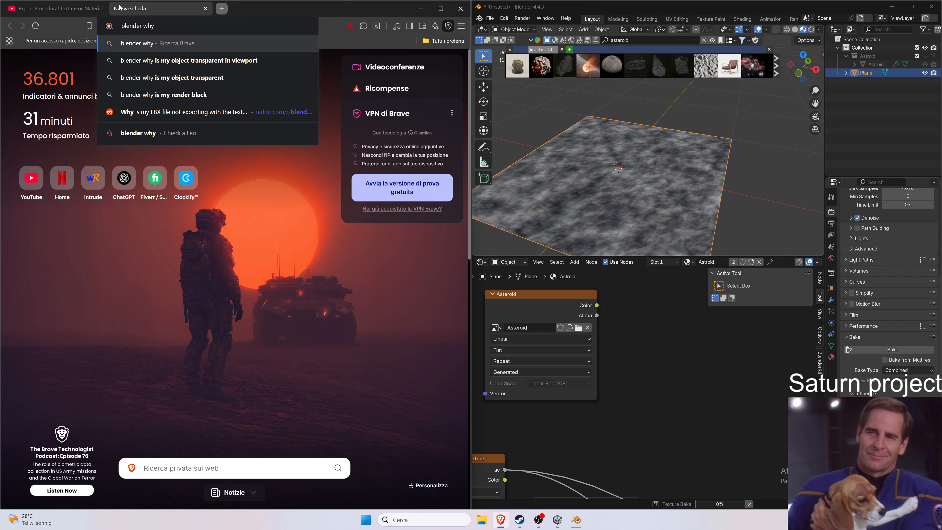
pyautogui.write(' baking t')
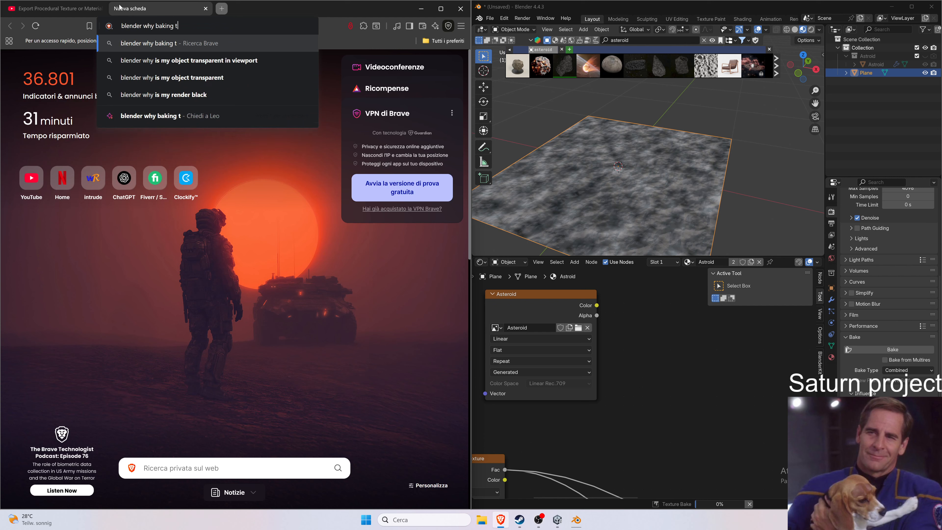
pyautogui.write('exture ta')
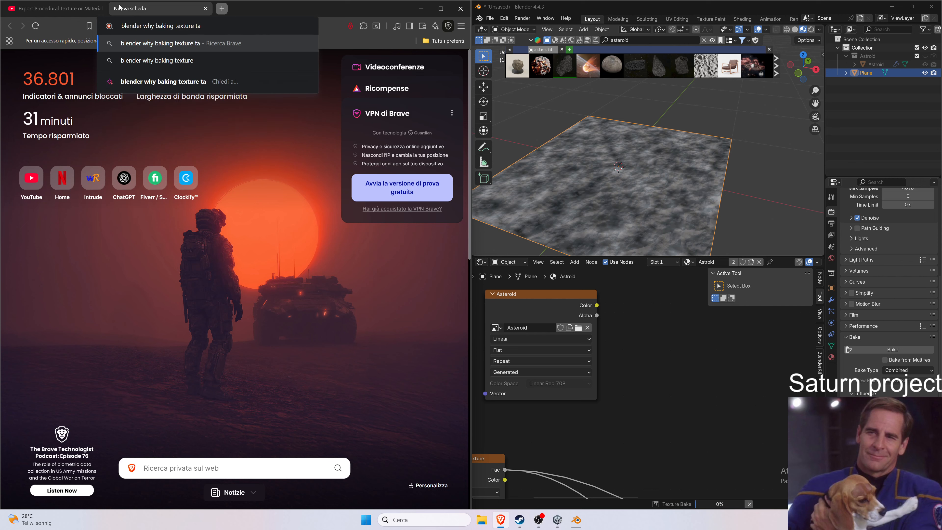
pyautogui.write('kes so much')
pyautogui.press('Return')
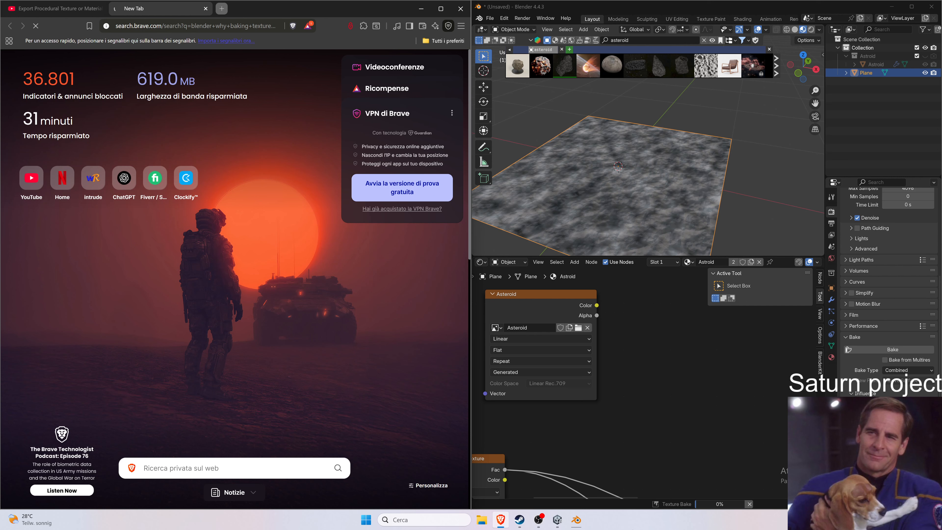
# Open Task Manager to check CPU load during the bake, then close it.
pyautogui.rightClick(690, 522)
pyautogui.click(706, 489)
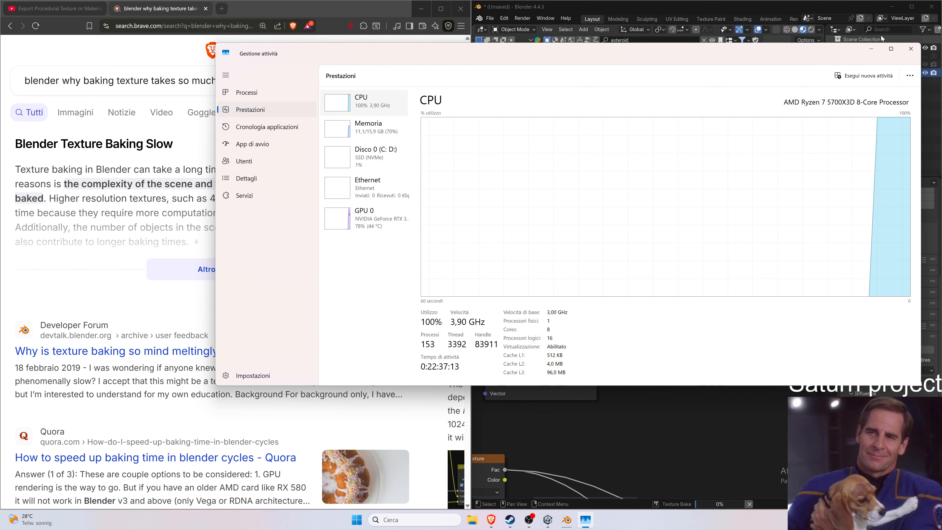
pyautogui.click(907, 54)
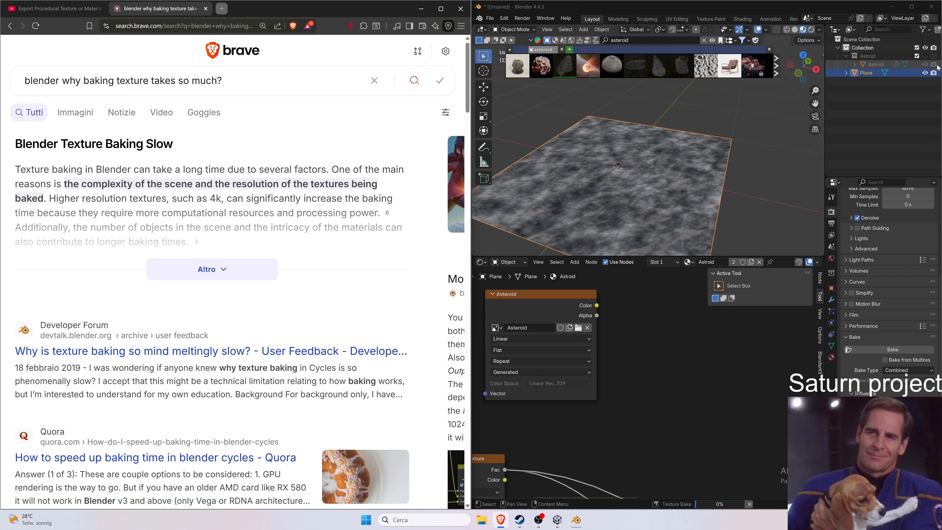
# Cancel the running bake and toggle the Astroid object's render visibility in the outliner.
pyautogui.click(933, 65)
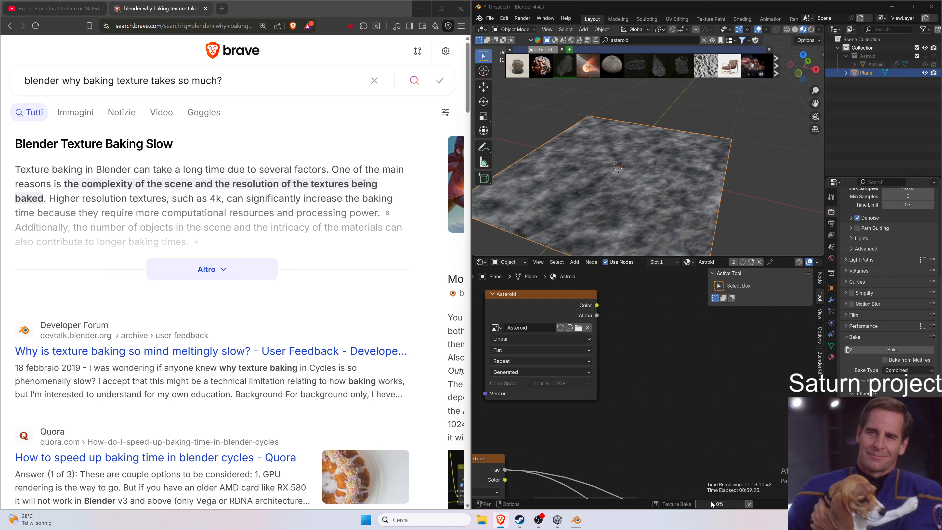
pyautogui.moveTo(873, 73); pyautogui.dragTo(860, 107)
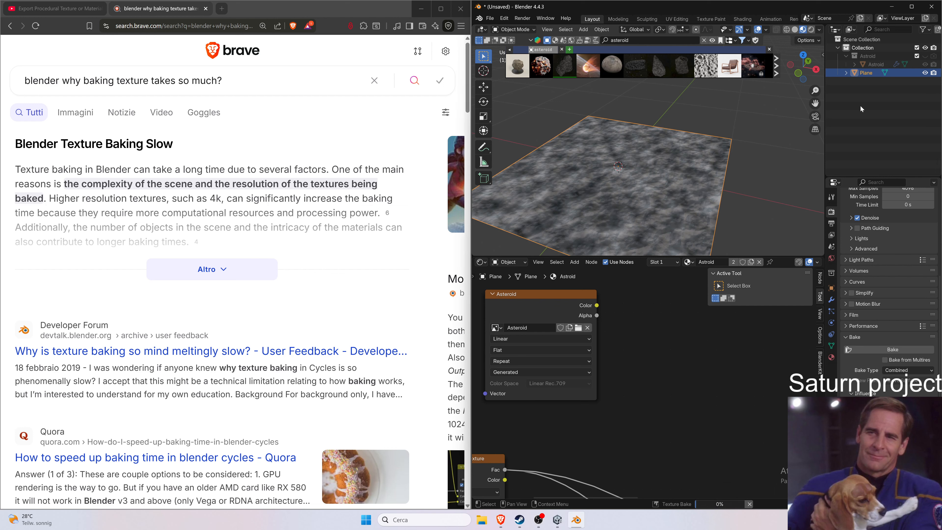
pyautogui.click(749, 504)
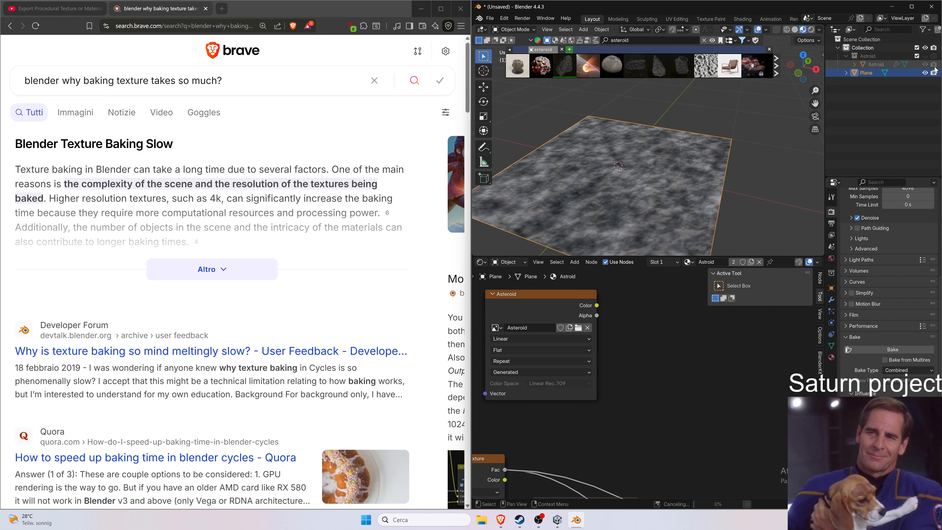
pyautogui.moveTo(872, 73); pyautogui.dragTo(856, 41)
pyautogui.click(933, 49)
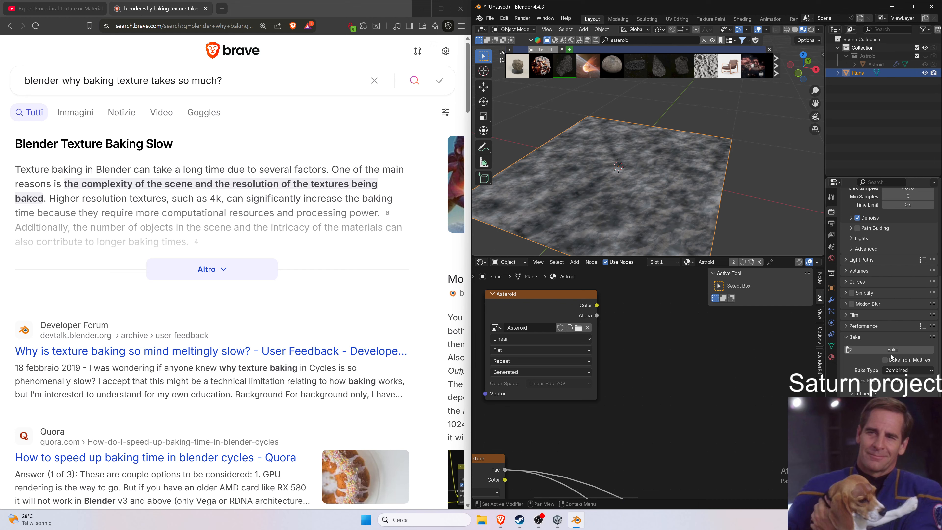
# Review the render sampling settings and expand the search engine's answer about slow texture baking.
pyautogui.scroll(5, 893, 350)
pyautogui.scroll(6, 892, 313)
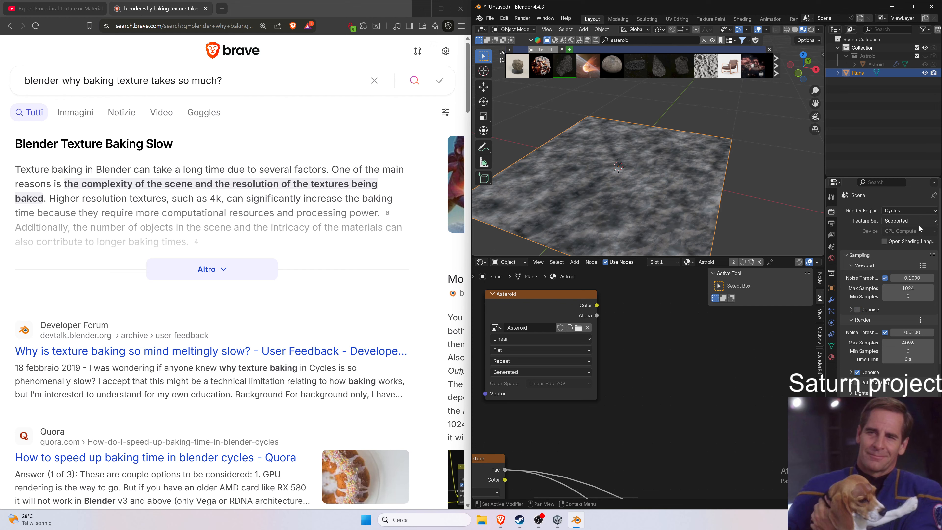
pyautogui.scroll(-6, 891, 345)
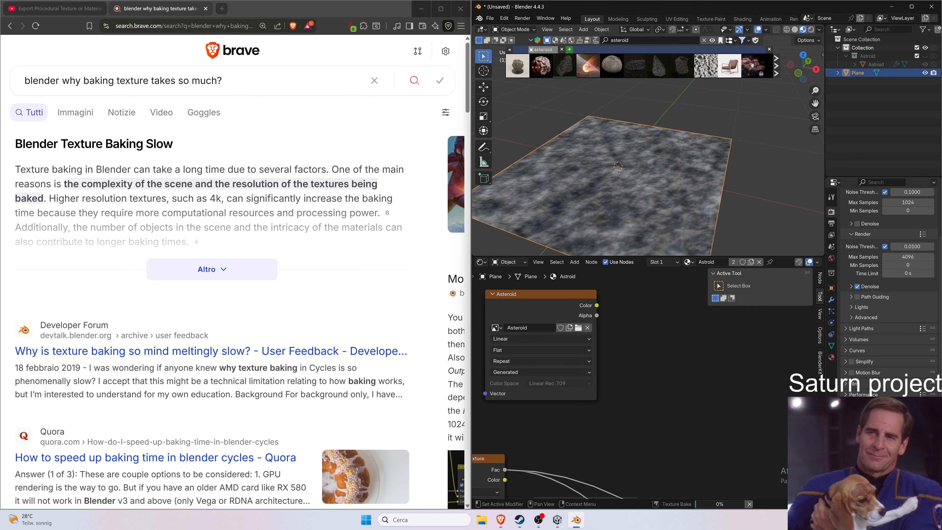
pyautogui.moveTo(715, 508)
pyautogui.click(271, 268)
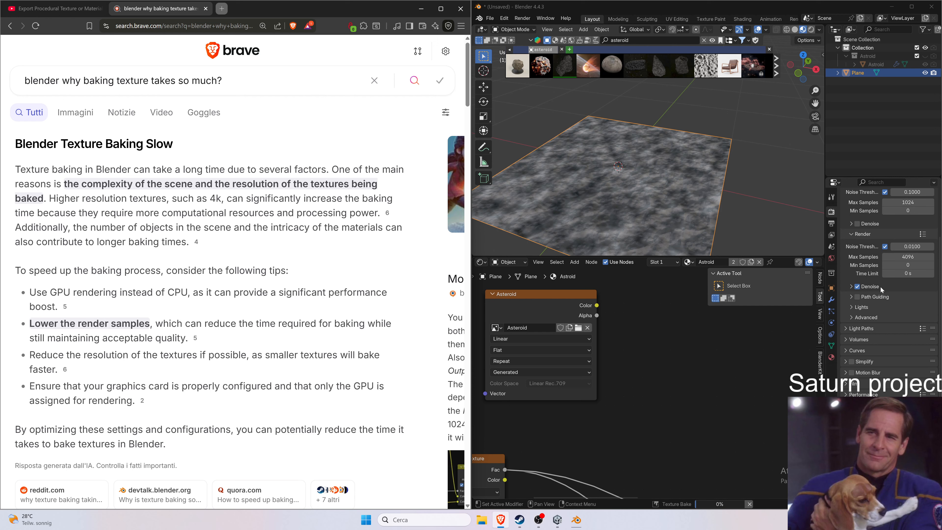
pyautogui.scroll(2, 881, 287)
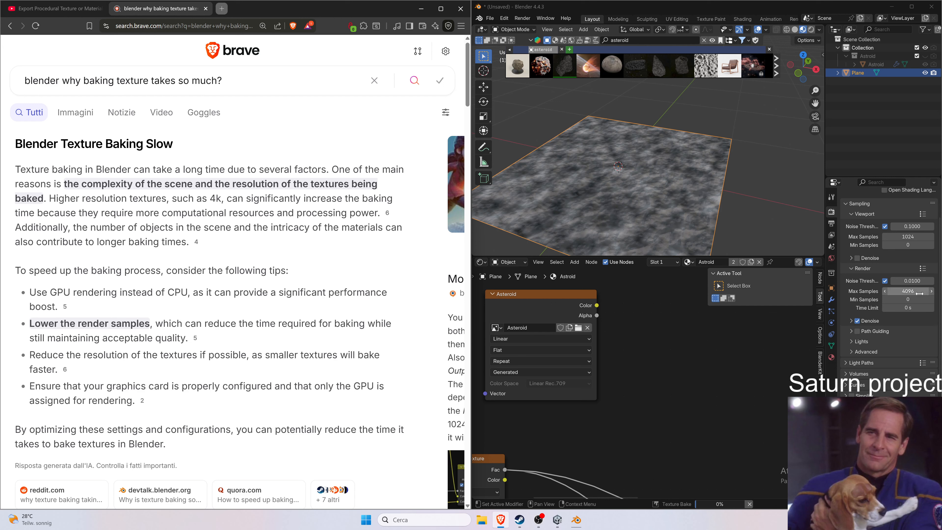
pyautogui.scroll(-3, 917, 293)
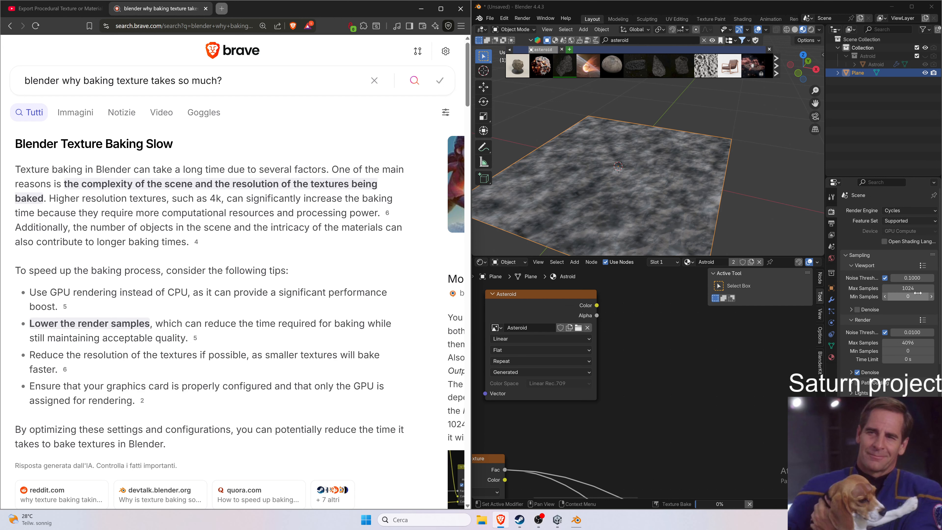
pyautogui.scroll(-3, 884, 393)
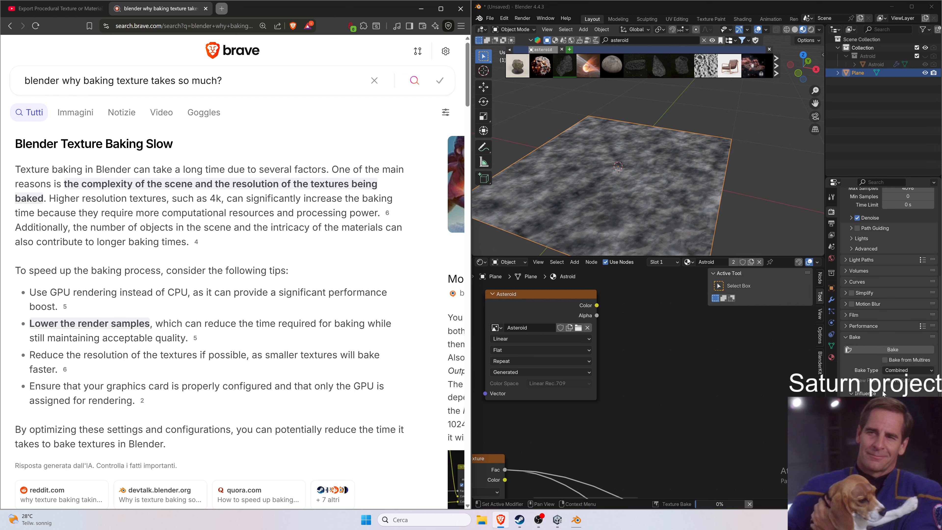
pyautogui.scroll(-1, 207, 282)
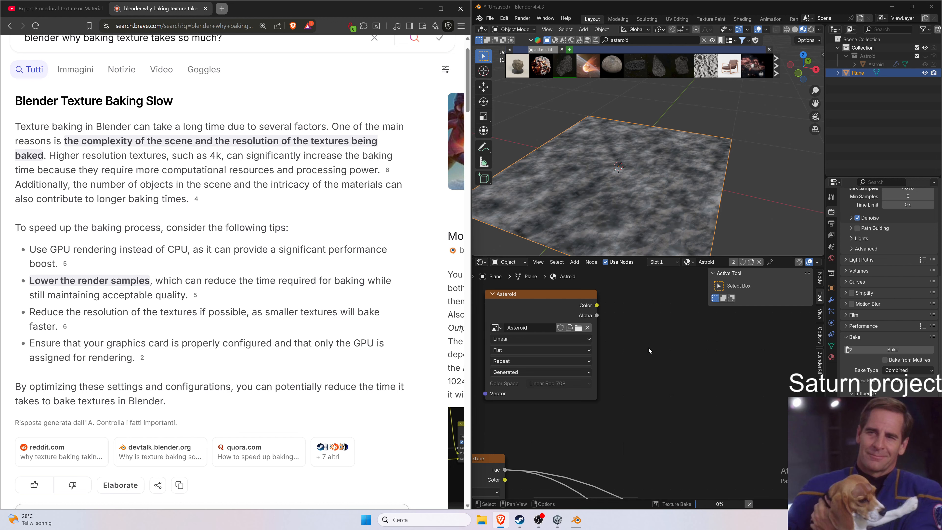
# Add an Image Texture node to the asteroid's shader node tree.
pyautogui.rightClick(645, 339)
pyautogui.moveTo(665, 341)
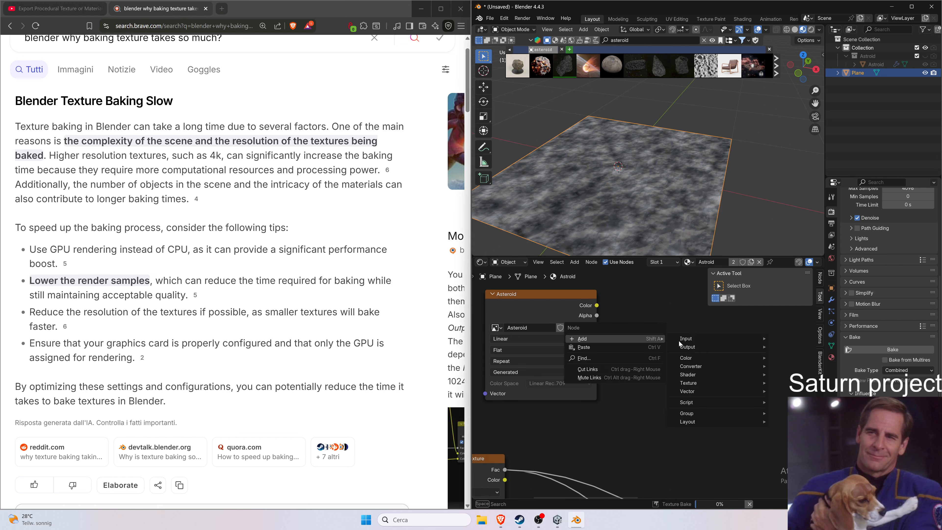
pyautogui.moveTo(697, 383)
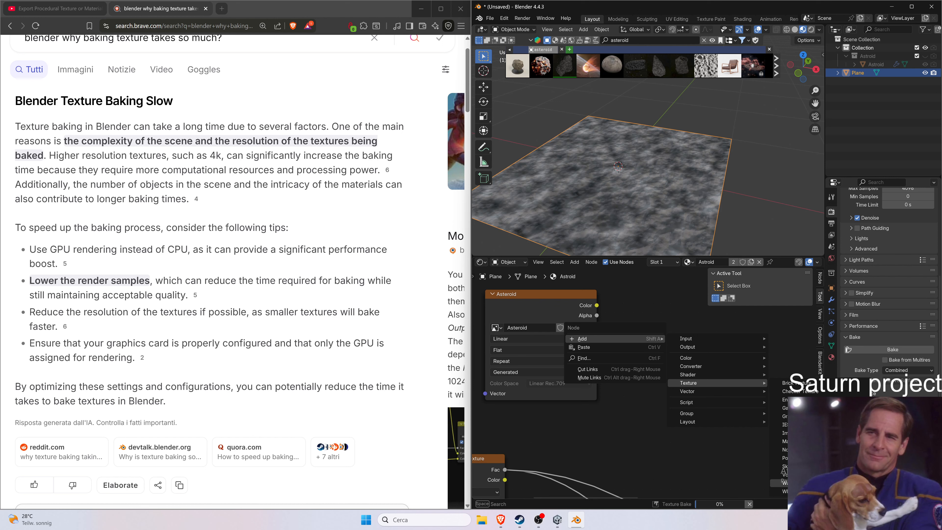
pyautogui.click(783, 432)
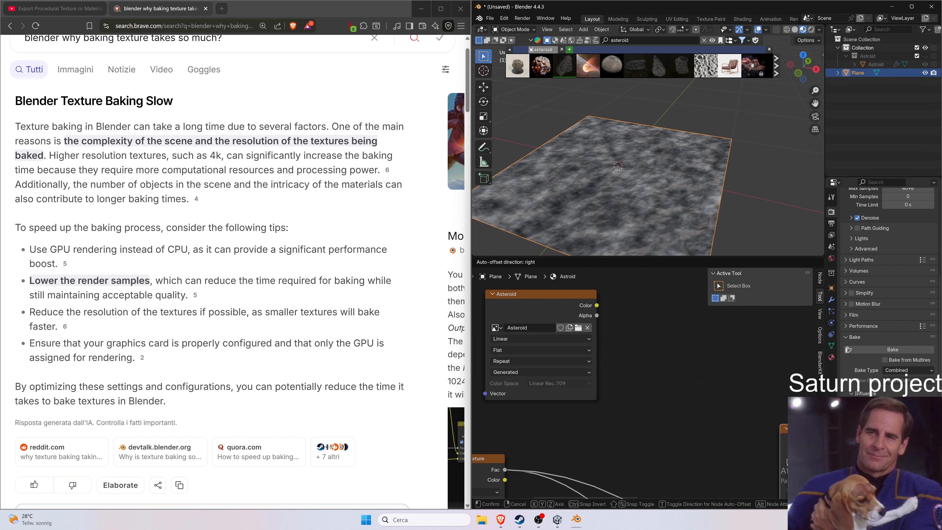
pyautogui.click(688, 380)
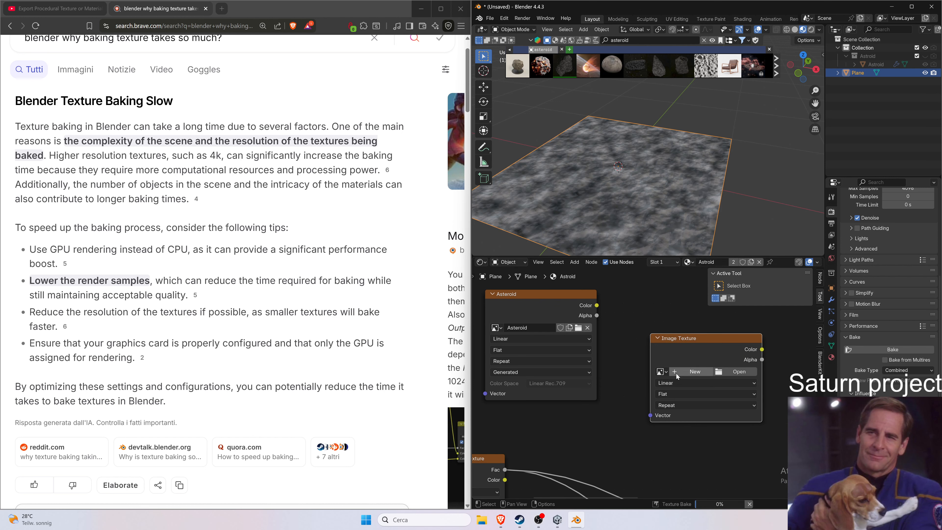
# Create a new 1024 × 1024 image named Asteroid2 for the node, with 32-bit Float turned off.
pyautogui.click(700, 374)
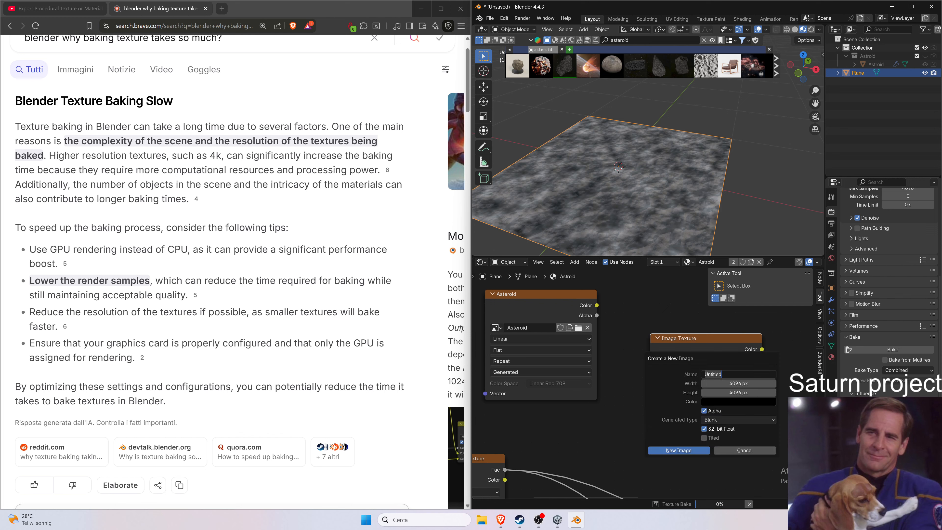
pyautogui.write('Asteroid2')
pyautogui.press('Tab')
pyautogui.write('1024')
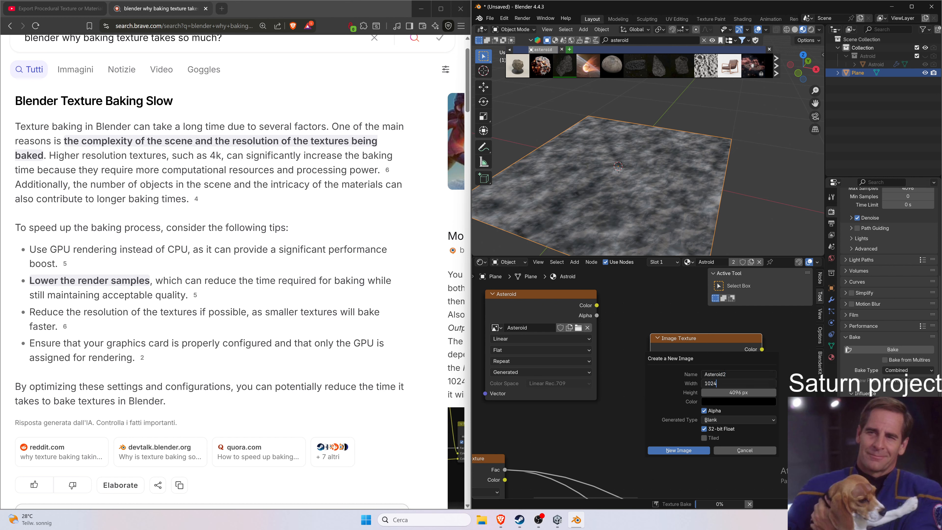
pyautogui.press('Tab')
pyautogui.write('1024')
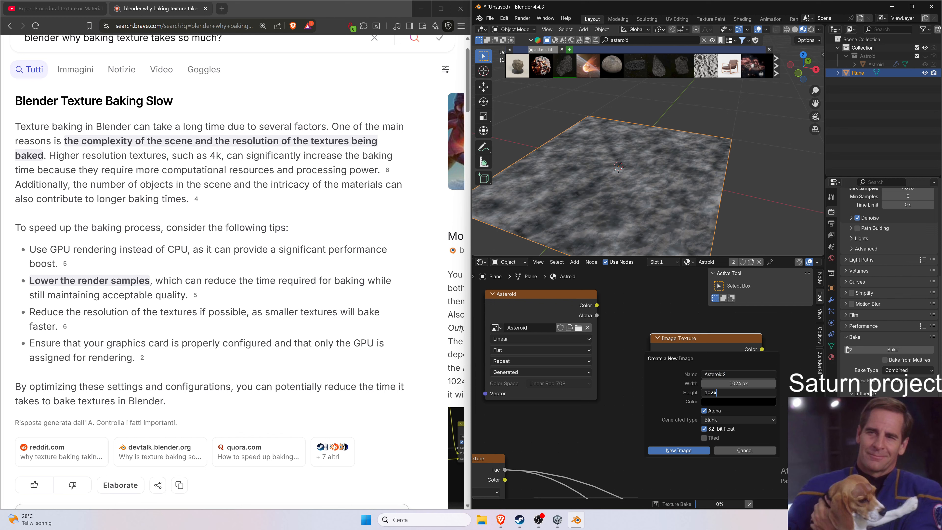
pyautogui.press('Return')
pyautogui.click(703, 429)
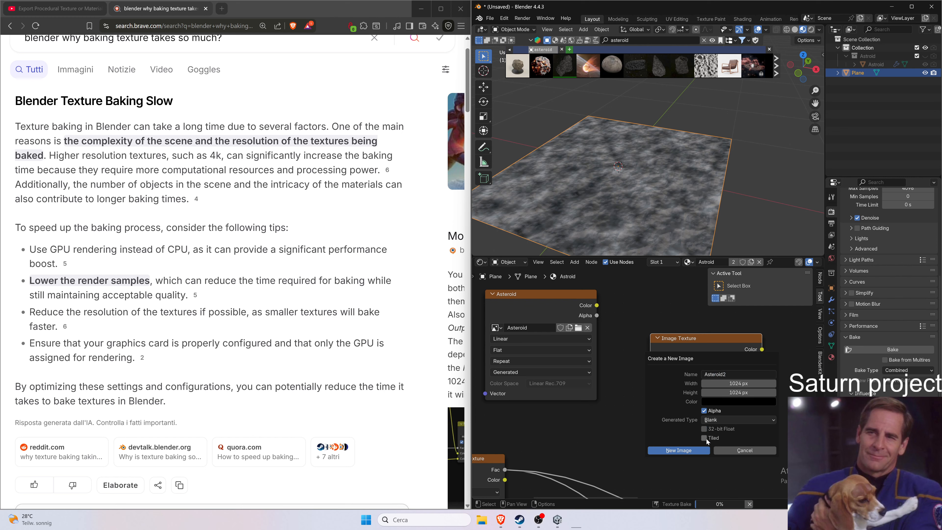
pyautogui.click(701, 450)
# Reposition the Asteroid2 node and cancel the bake in progress.
pyautogui.moveTo(717, 351); pyautogui.dragTo(700, 336)
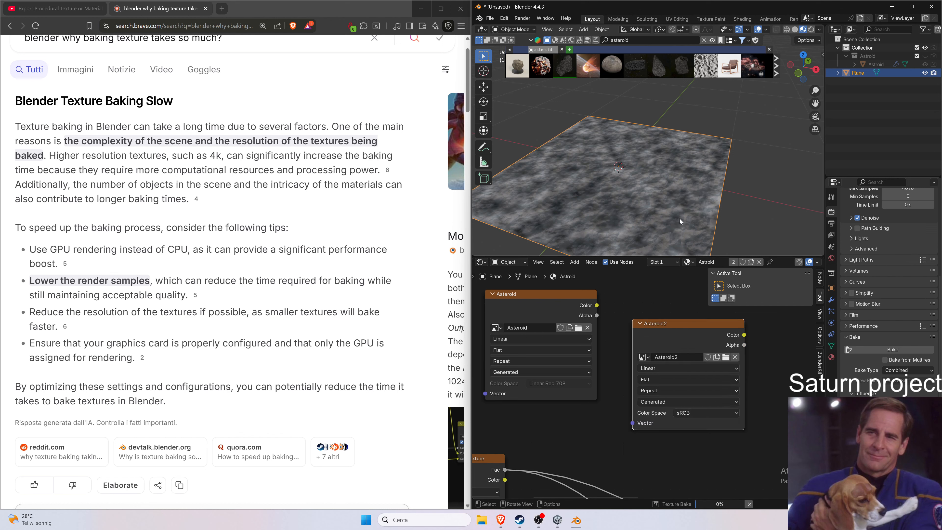
pyautogui.click(749, 504)
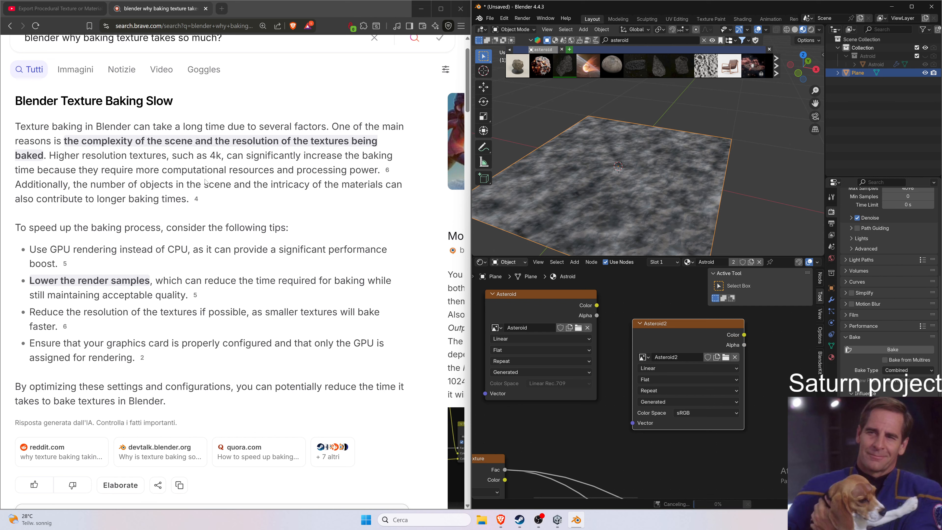
# Switch to the YouTube tutorial tab and play the part showing how to bake the texture.
pyautogui.click(92, 9)
pyautogui.press('space')
pyautogui.click(330, 302)
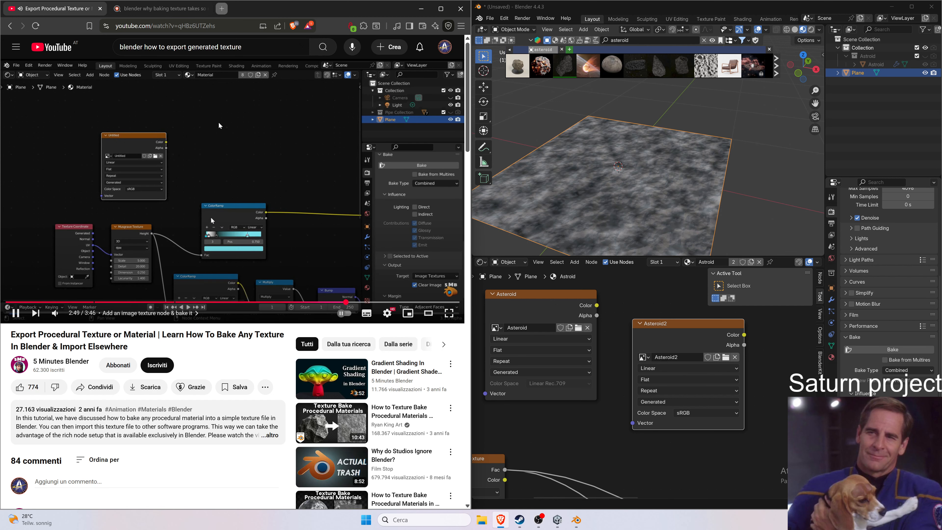
# Select the Asteroid2 image node and start baking into it.
pyautogui.click(660, 289)
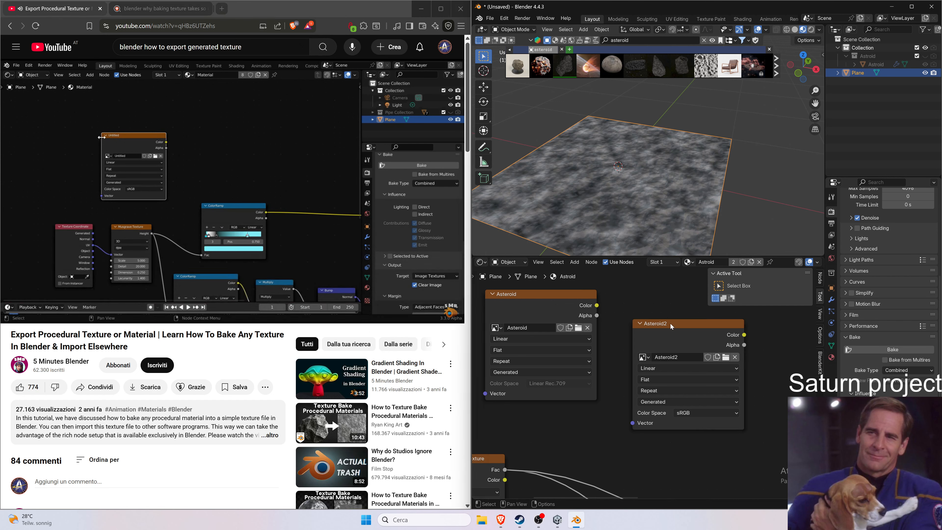
pyautogui.click(677, 329)
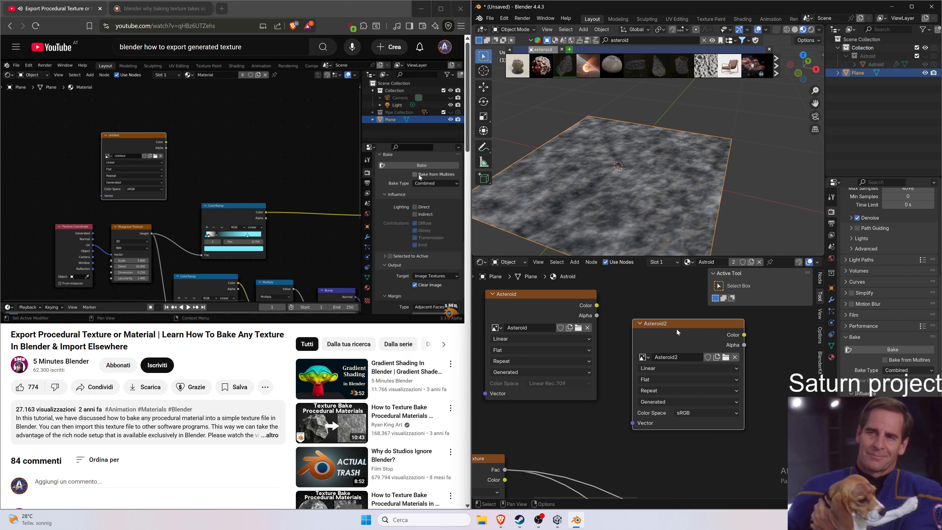
pyautogui.click(897, 349)
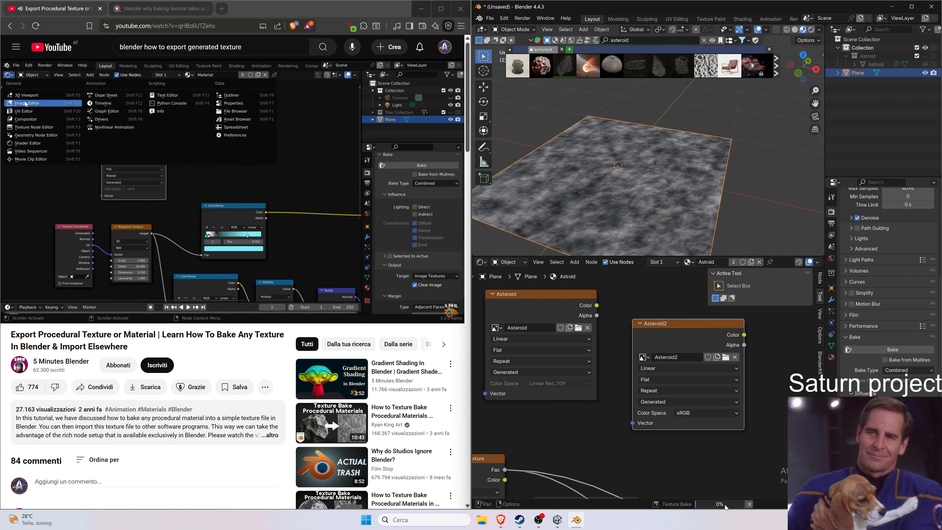
# Return to the search tab and search for "blender how to bake texture faster".
pyautogui.moveTo(723, 505)
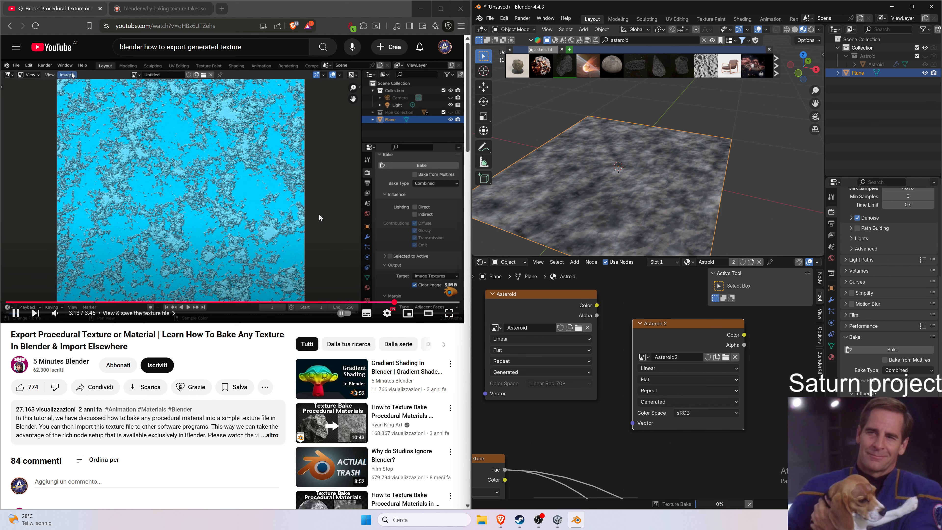
pyautogui.click(161, 8)
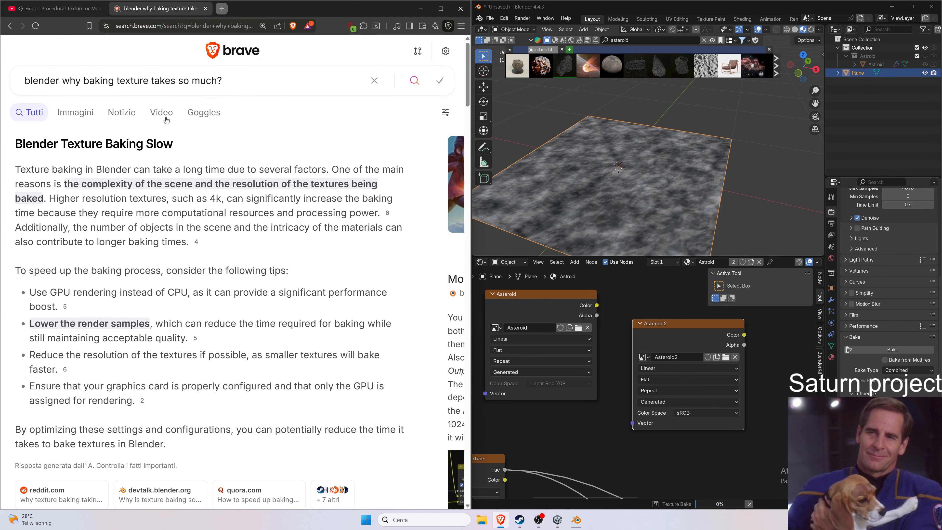
pyautogui.moveTo(62, 81); pyautogui.dragTo(244, 81)
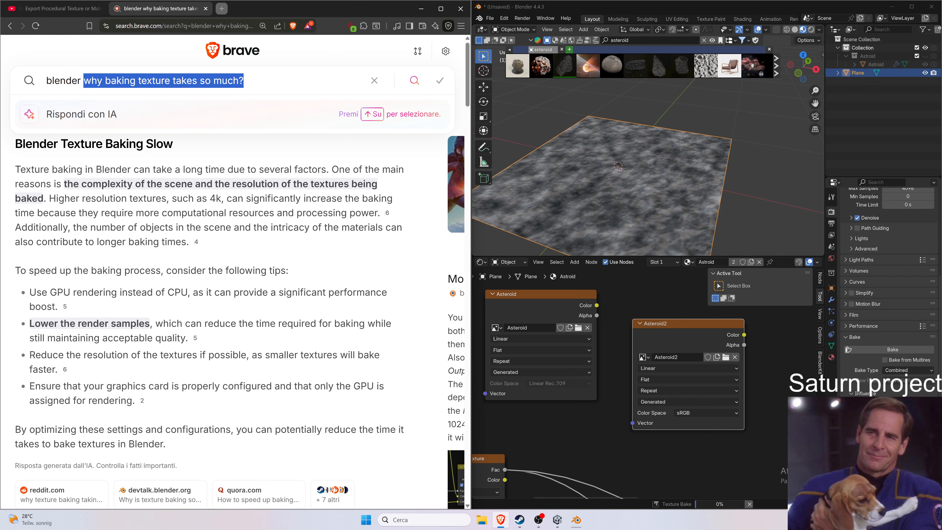
pyautogui.write('how to bake ')
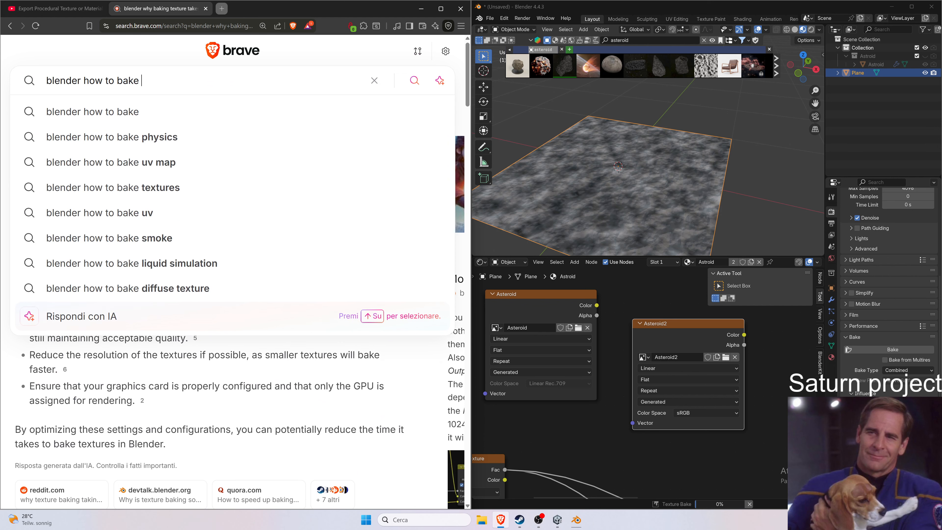
pyautogui.write('texture faster')
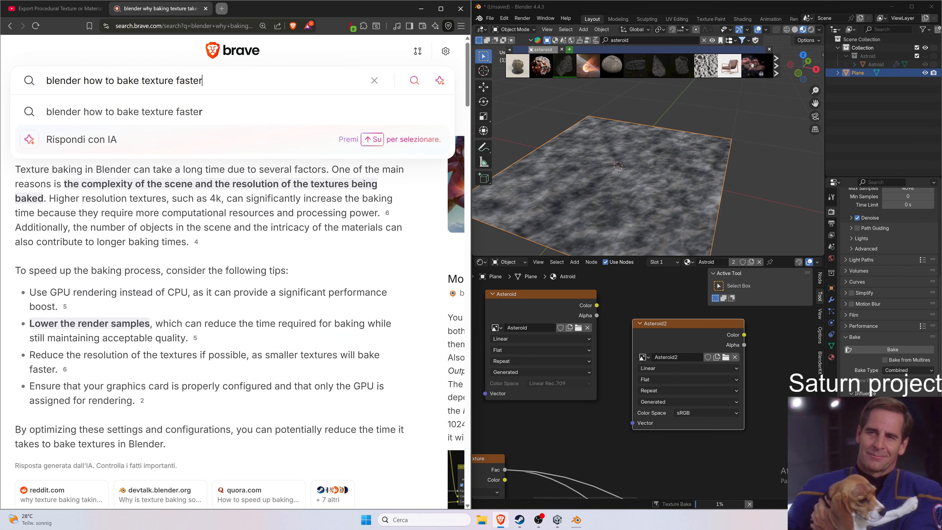
pyautogui.press('Return')
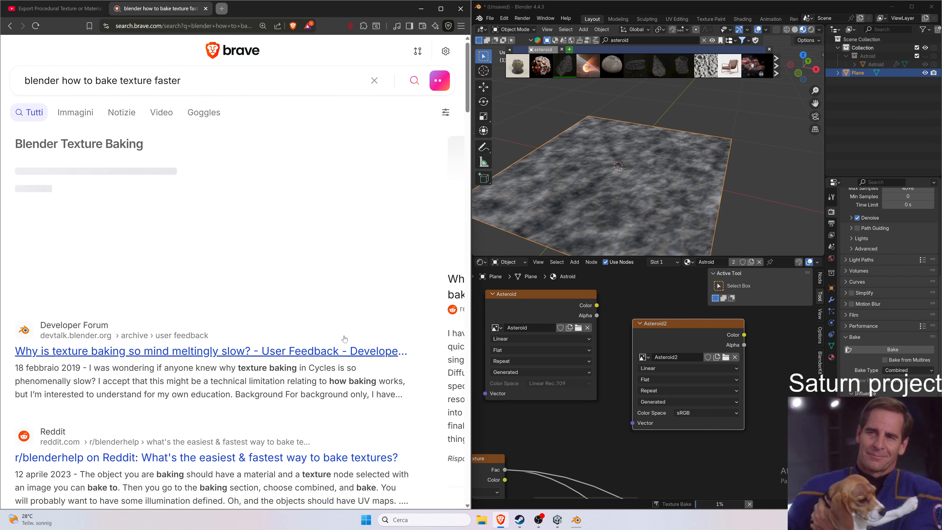
# Open the devtalk forum thread on slow texture baking in a new tab and read the reply about tile size.
pyautogui.scroll(-1, 295, 309)
pyautogui.middleClick(295, 309)
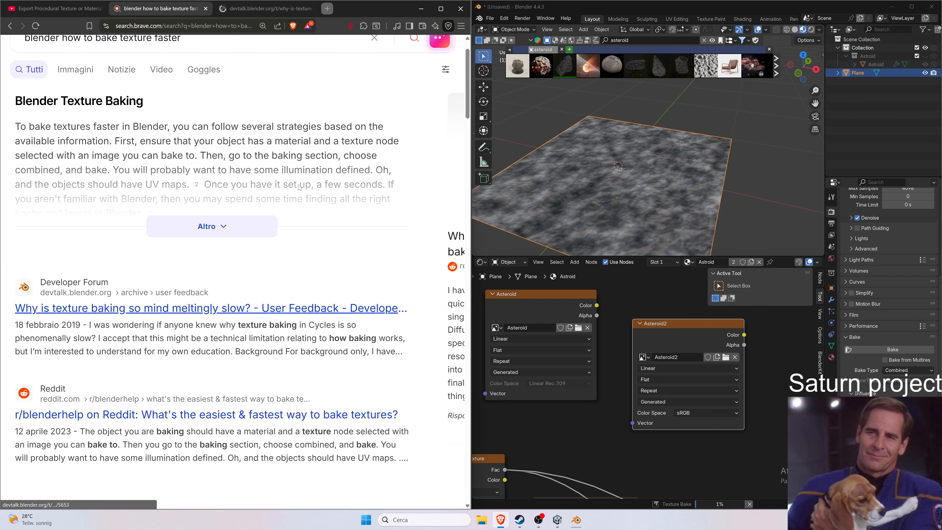
pyautogui.click(260, 10)
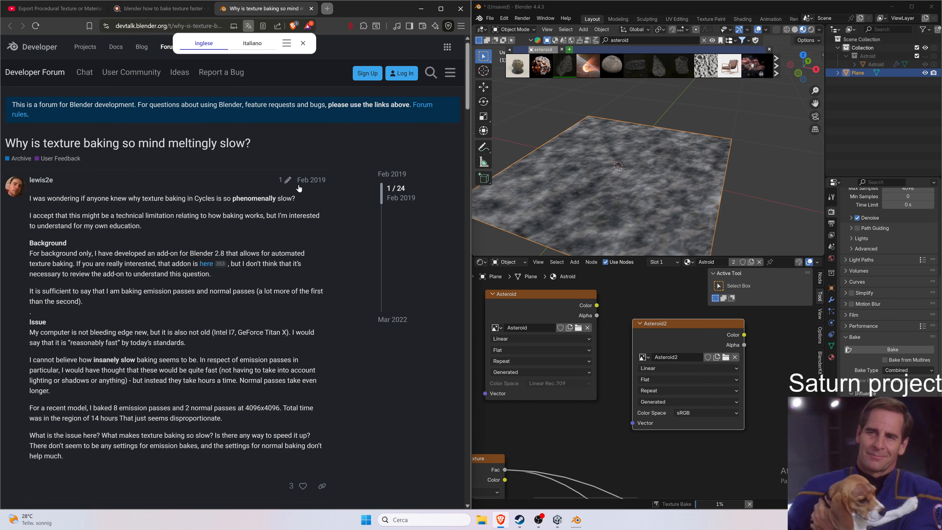
pyautogui.scroll(-8, 296, 181)
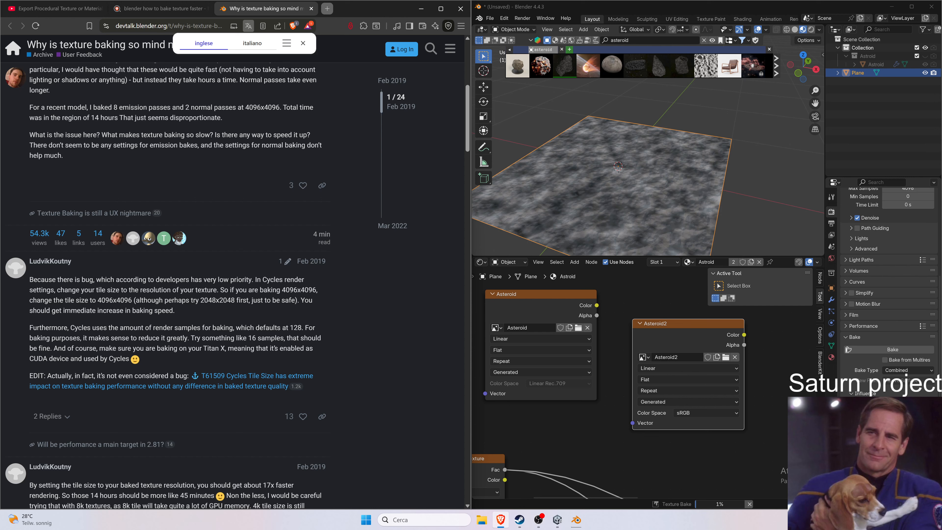
pyautogui.moveTo(215, 290); pyautogui.dragTo(191, 280)
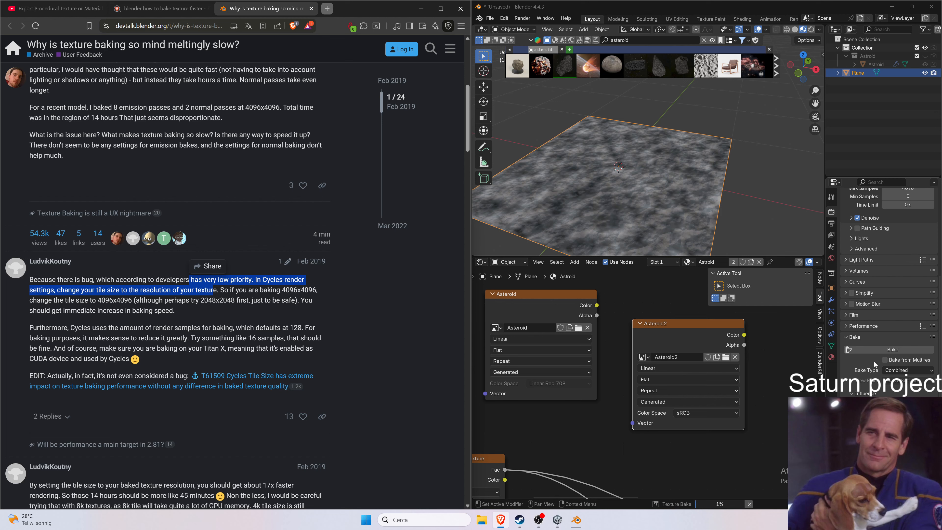
# Inspect the Asteroid2 and Asteroid images in an Image Editor, return the area to the Shader Editor and start the bake again.
pyautogui.scroll(-2, 875, 365)
pyautogui.scroll(-2, 875, 365)
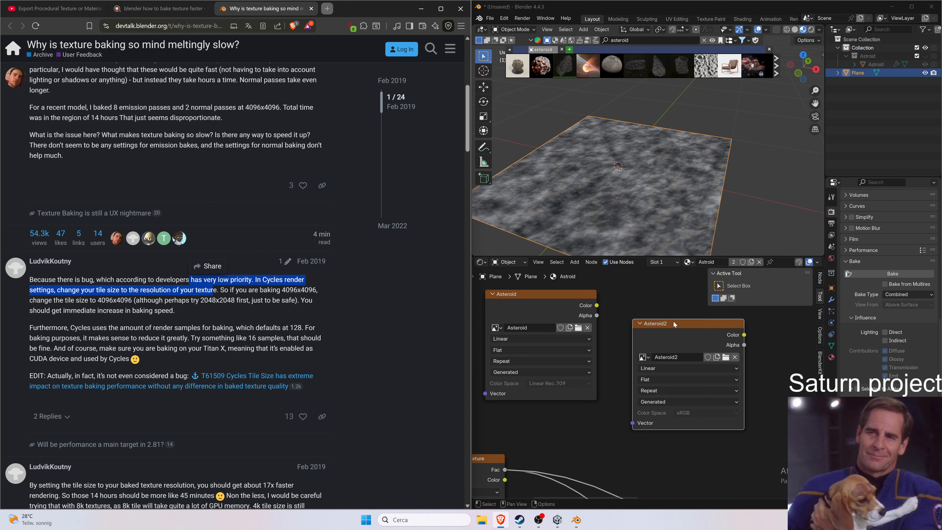
pyautogui.click(481, 263)
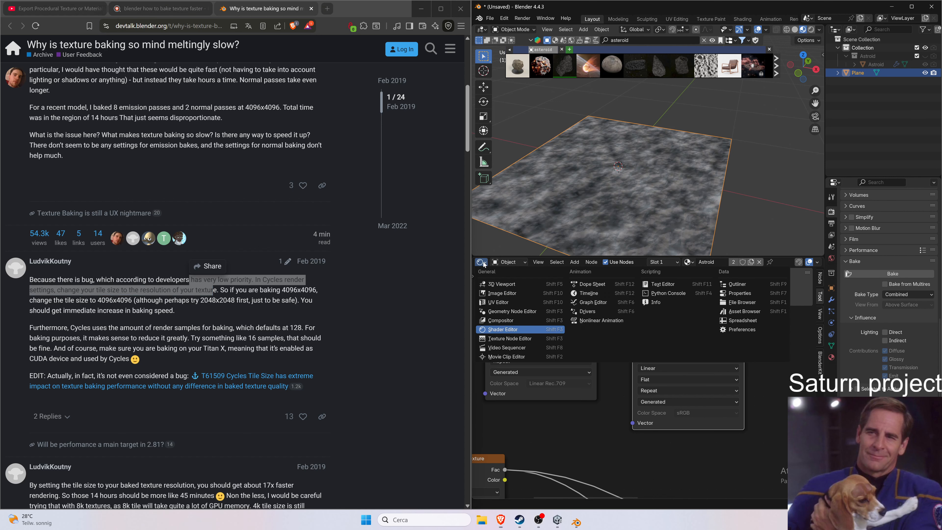
pyautogui.click(502, 293)
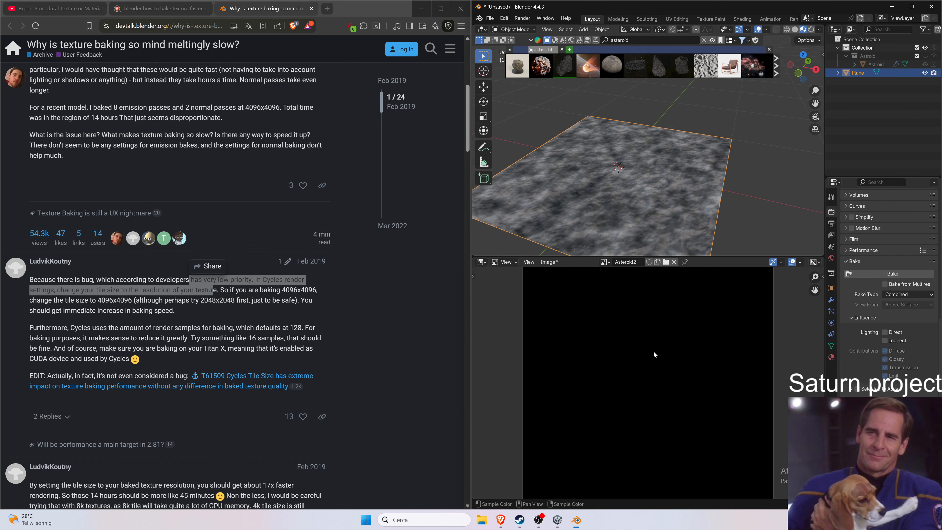
pyautogui.click(605, 262)
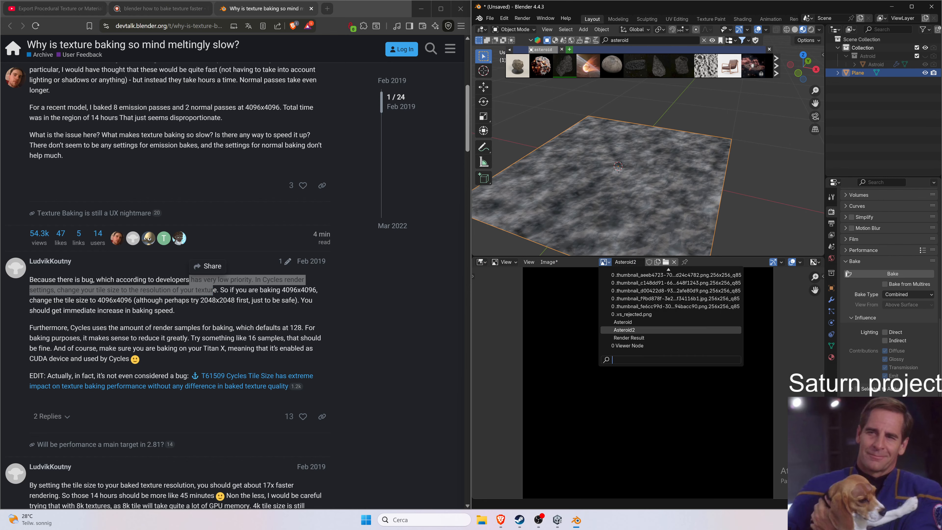
pyautogui.click(624, 330)
pyautogui.click(603, 262)
pyautogui.click(623, 322)
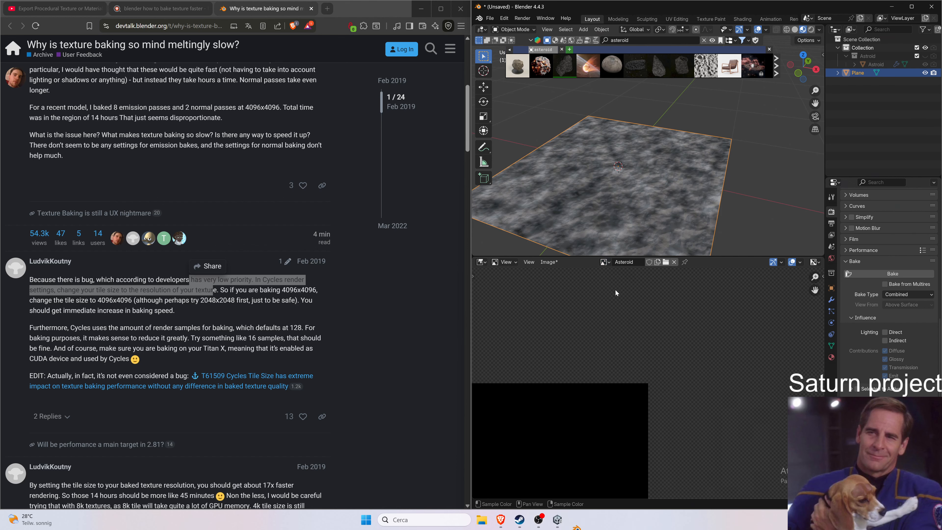
pyautogui.click(604, 262)
pyautogui.click(623, 330)
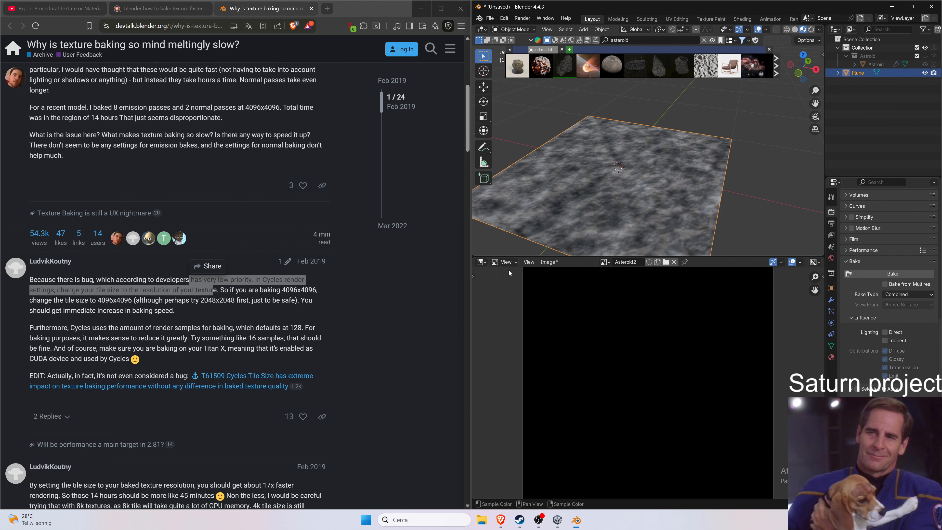
pyautogui.click(480, 262)
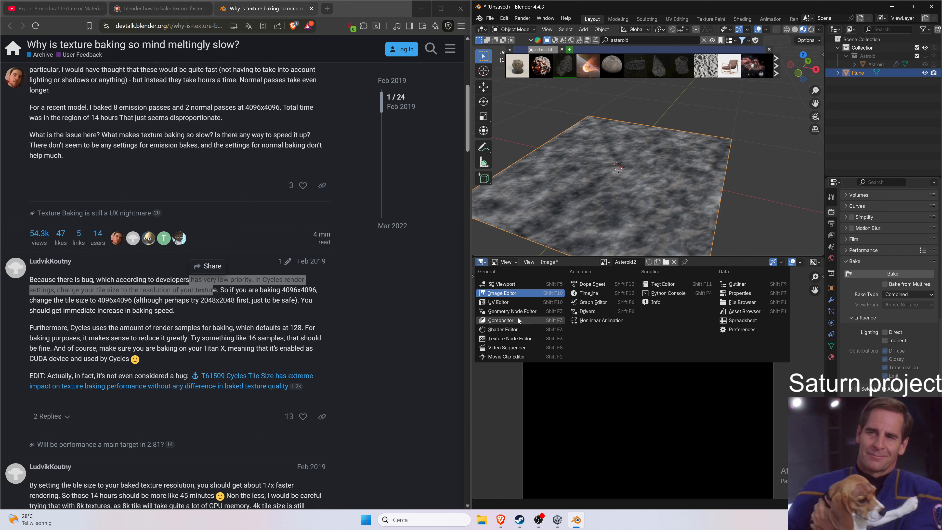
pyautogui.click(515, 329)
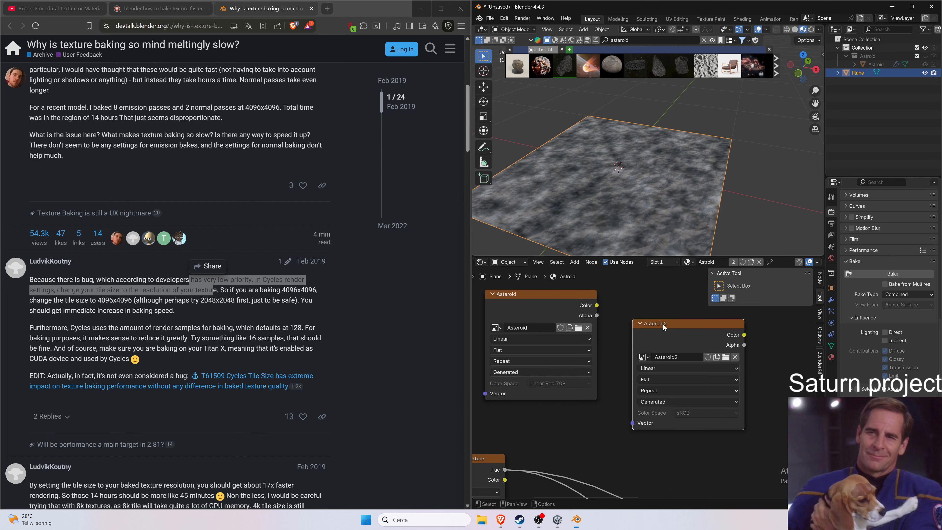
pyautogui.click(888, 274)
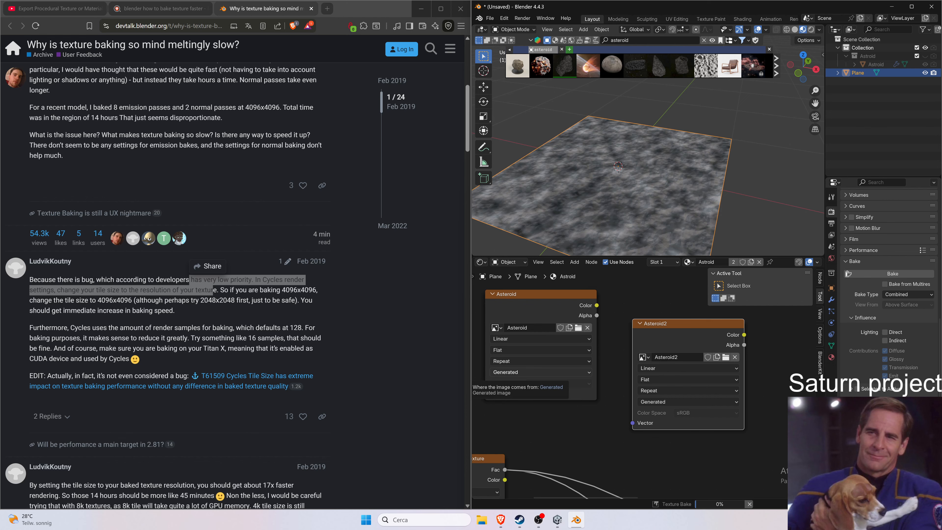
# Open YouTube in a new browser tab and search for "blender how to bake texture faster".
pyautogui.click(46, 12)
pyautogui.middleClick(43, 53)
pyautogui.click(129, 10)
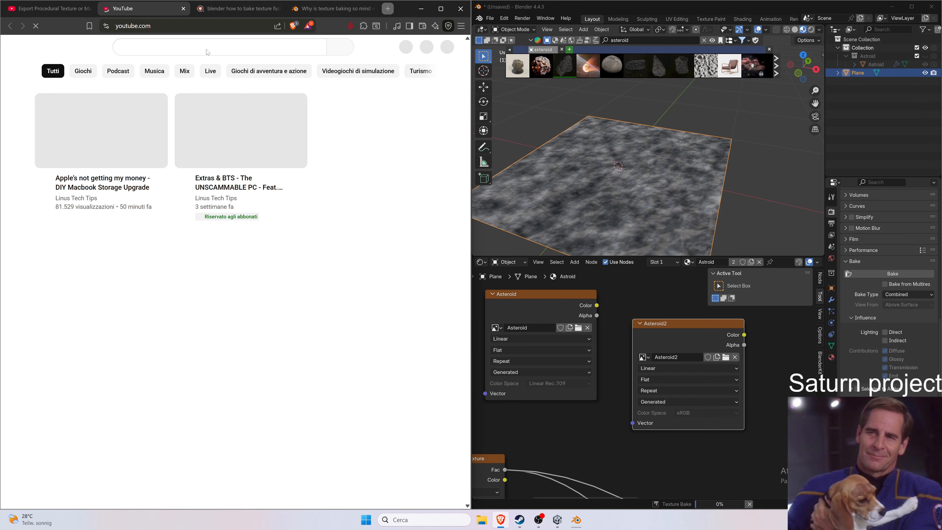
pyautogui.write('blend')
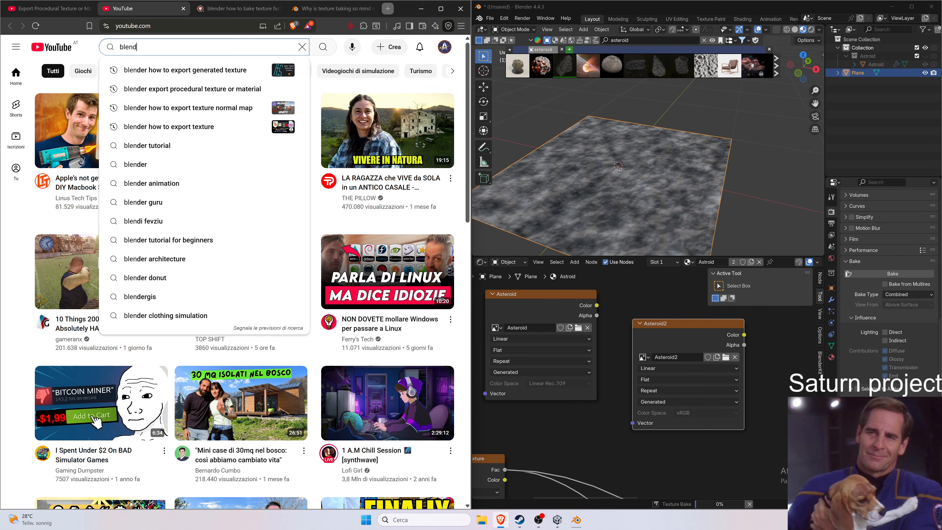
pyautogui.write('er how to bake')
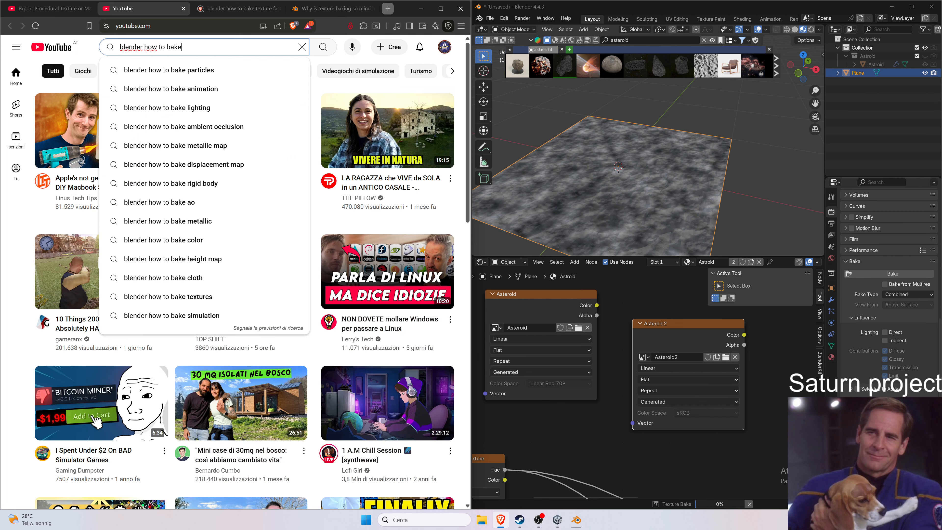
pyautogui.write(' texture faster')
pyautogui.press('Return')
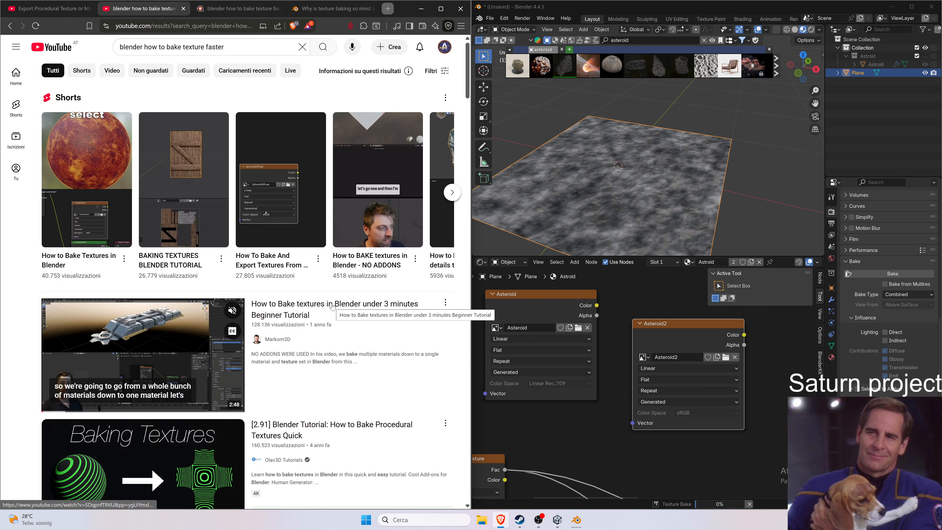
# Open the "How to Bake textures in Blender under 3 minutes" tutorial and watch its baking part full screen.
pyautogui.click(338, 299)
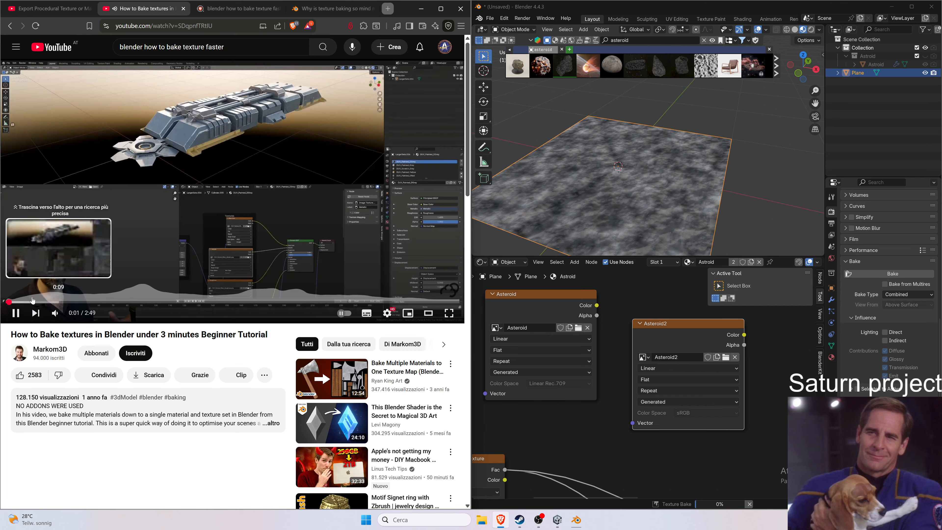
pyautogui.click(49, 302)
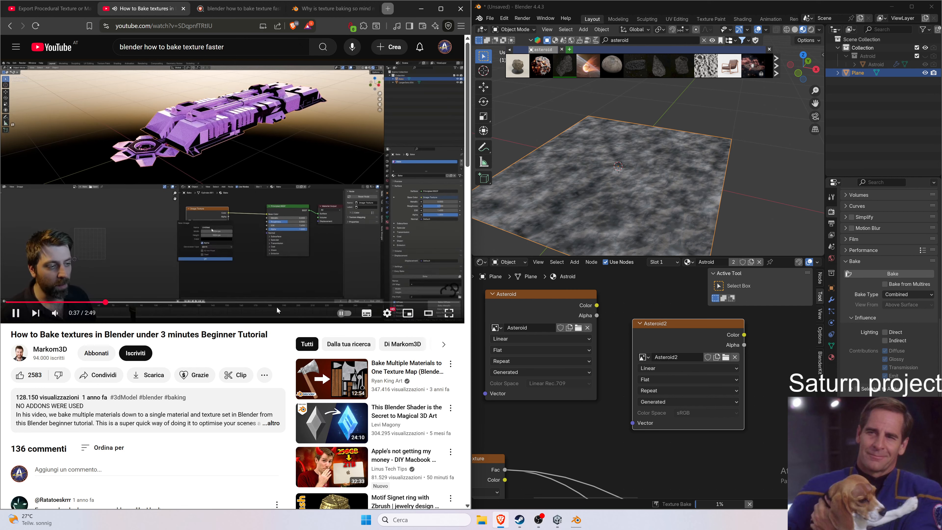
pyautogui.doubleClick(237, 253)
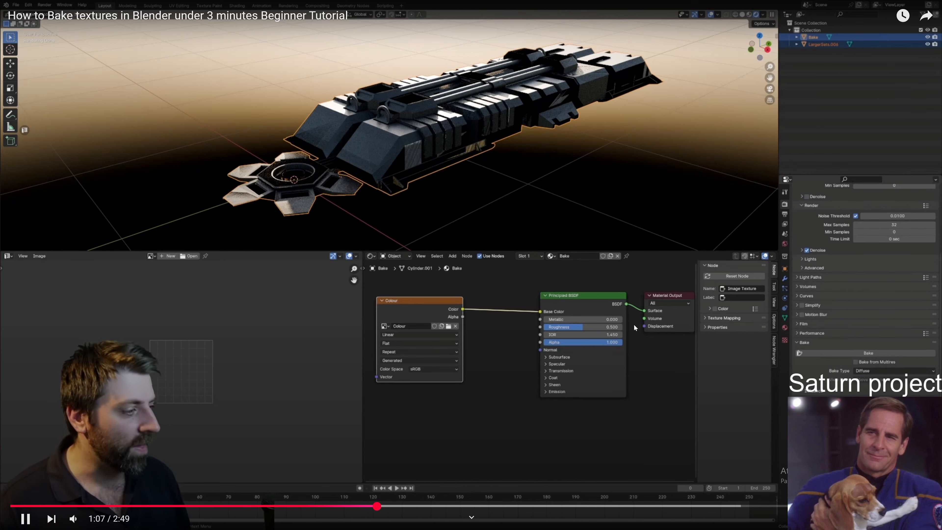
pyautogui.press('Escape')
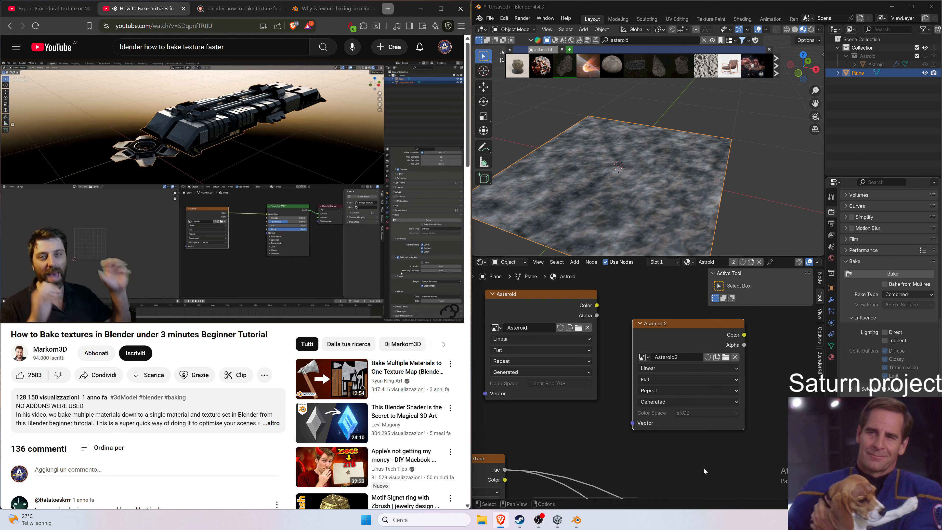
# Pause the video, cancel the running texture bake and inspect the Render Result, Asteroid2 and Asteroid images in an Image Editor.
pyautogui.press('space')
pyautogui.click(744, 503)
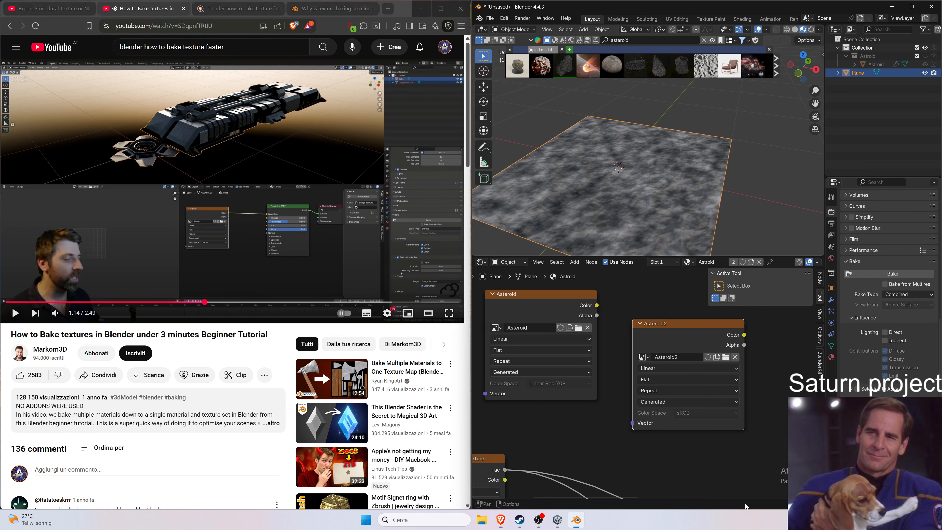
pyautogui.click(482, 264)
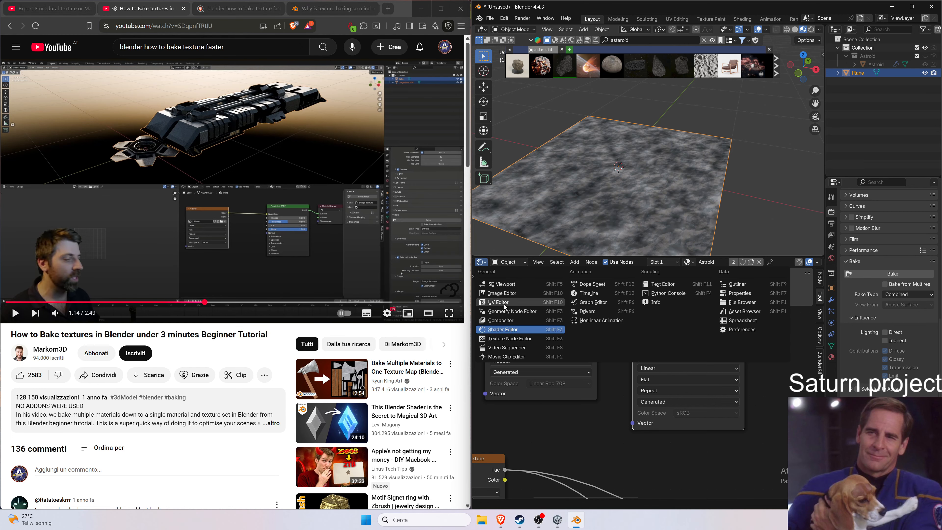
pyautogui.click(509, 296)
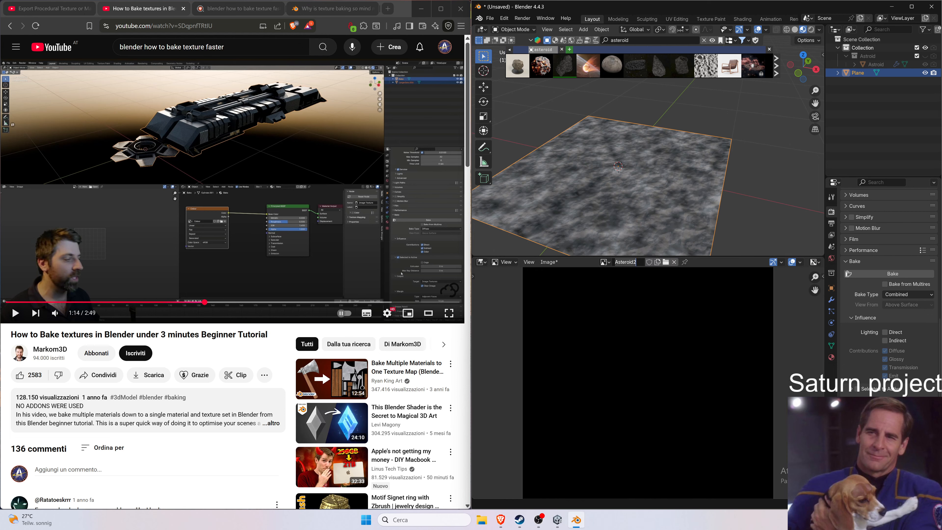
pyautogui.click(605, 262)
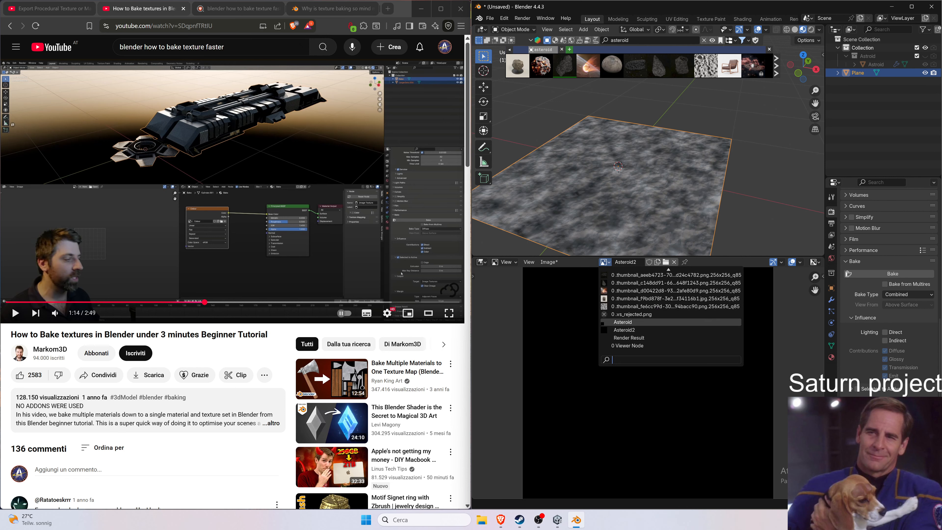
pyautogui.click(628, 337)
pyautogui.click(607, 262)
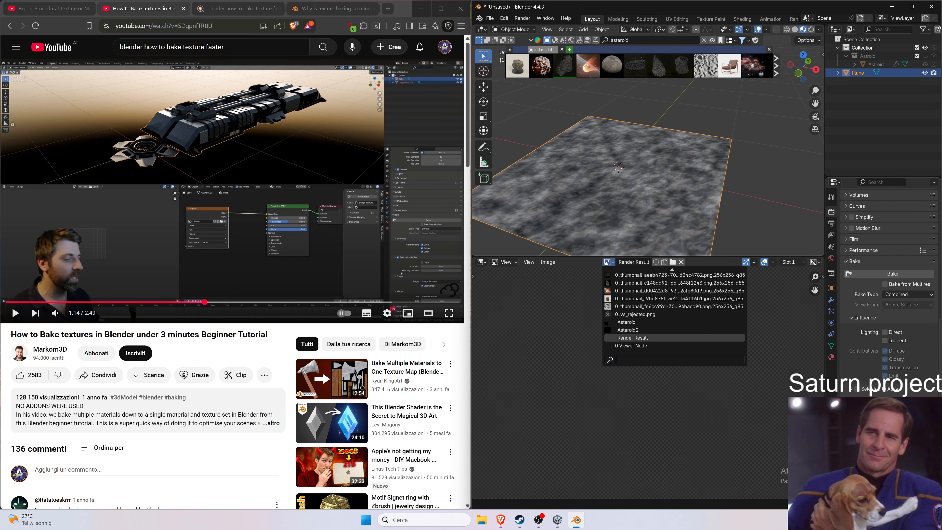
pyautogui.click(627, 329)
pyautogui.click(605, 262)
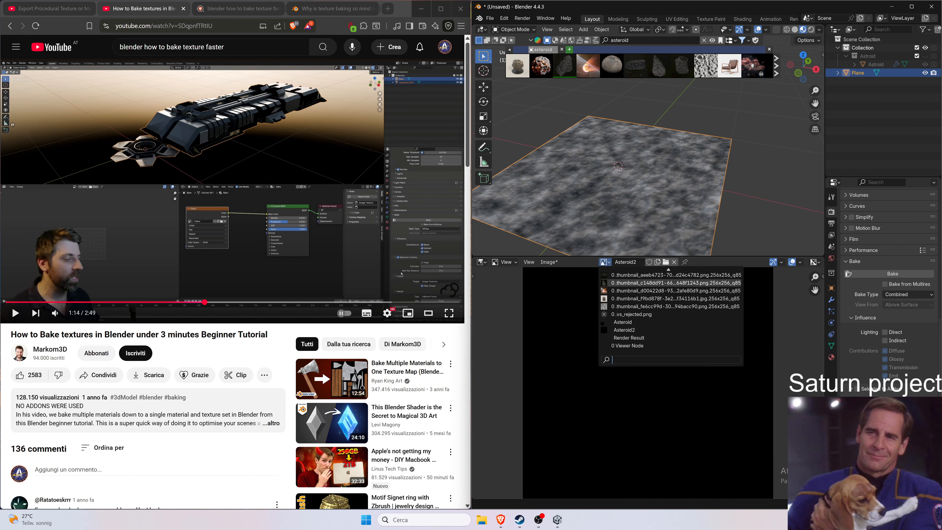
pyautogui.click(627, 320)
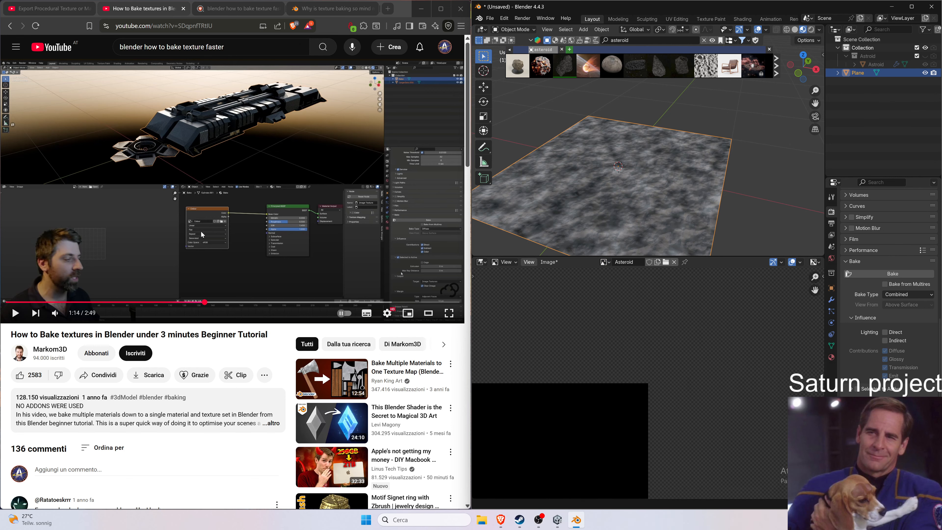
# Watch the tutorial's bake result section full screen.
pyautogui.click(213, 280)
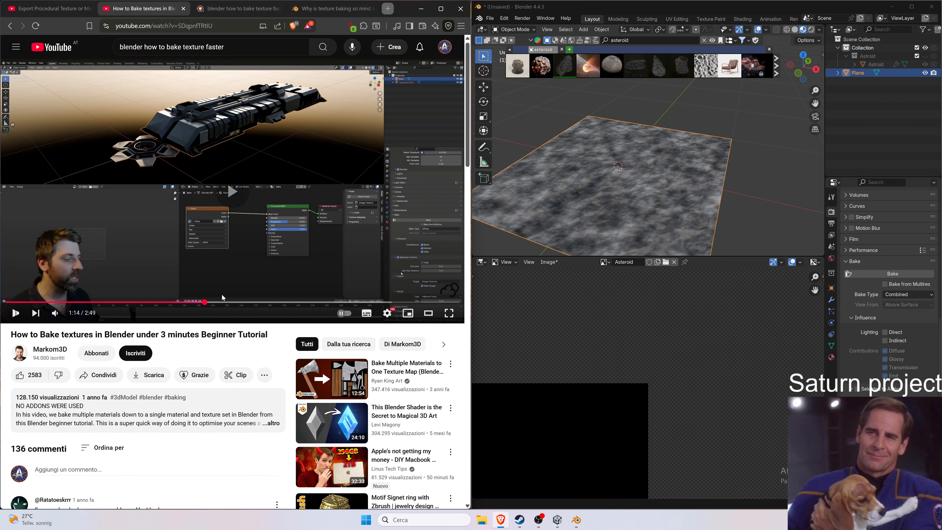
pyautogui.click(448, 313)
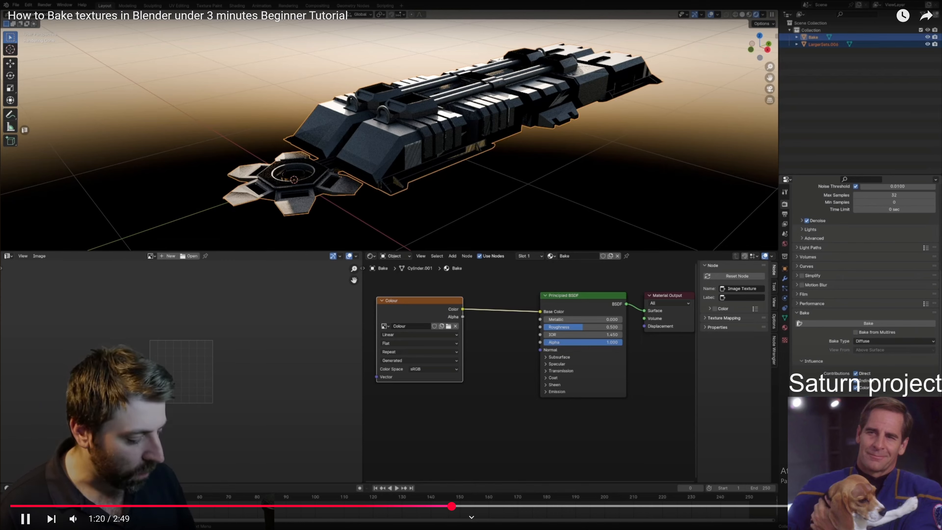
pyautogui.moveTo(743, 402)
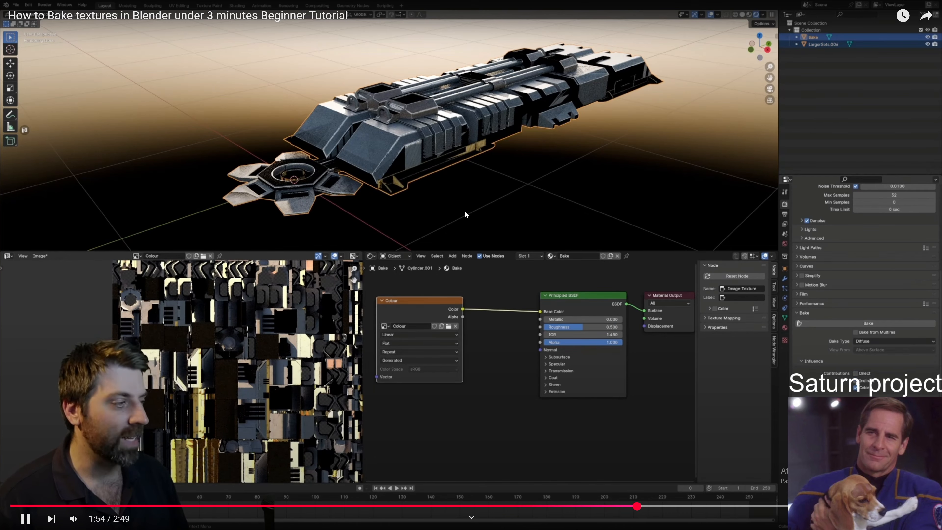
pyautogui.press('Escape')
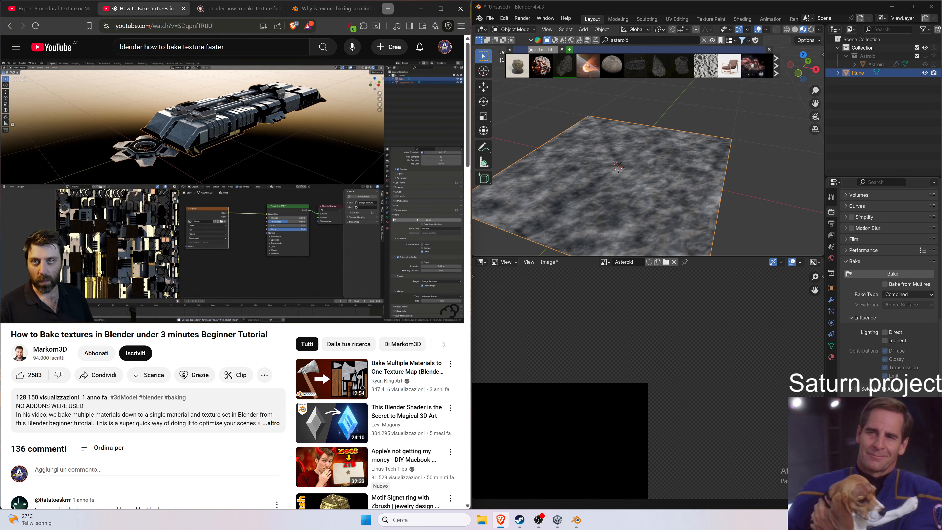
pyautogui.doubleClick(433, 253)
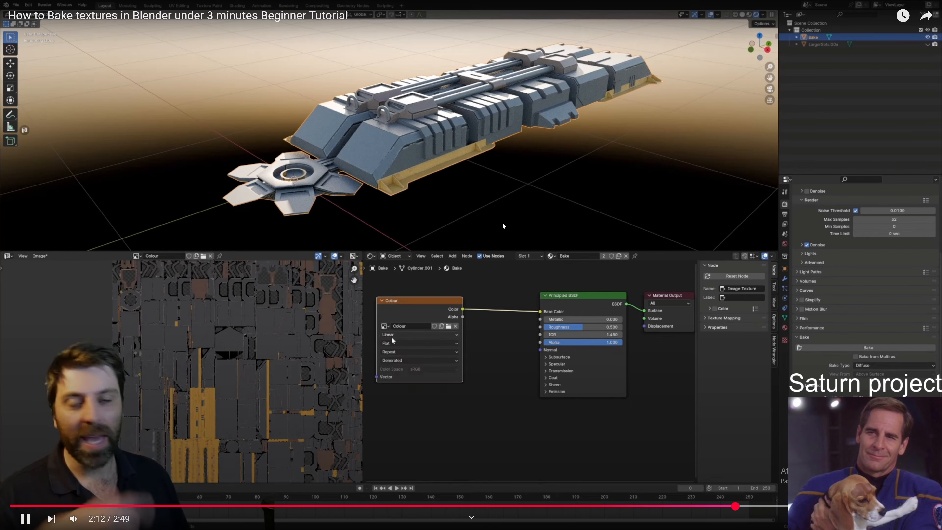
pyautogui.click(503, 222)
pyautogui.doubleClick(502, 222)
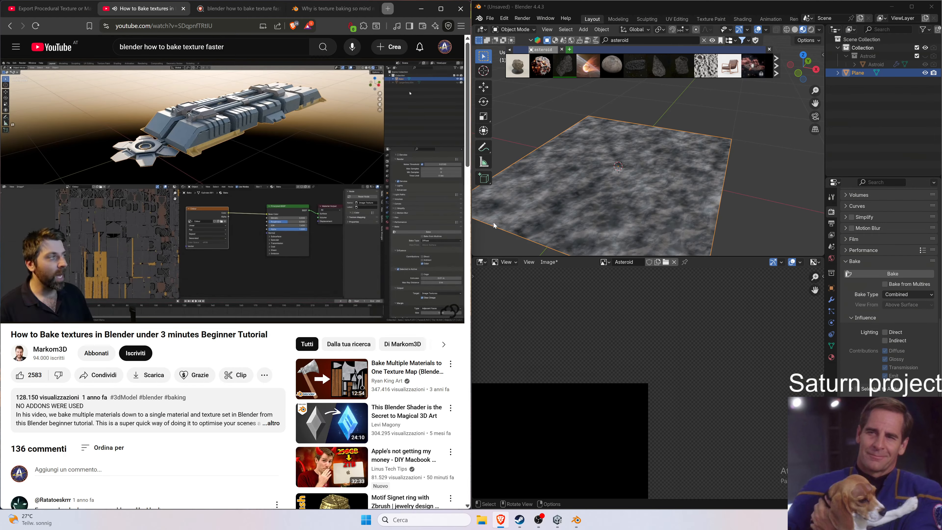
pyautogui.click(428, 223)
# Switch the area back to the Shader Editor and open the image list of the Asteroid2 texture node.
pyautogui.click(481, 262)
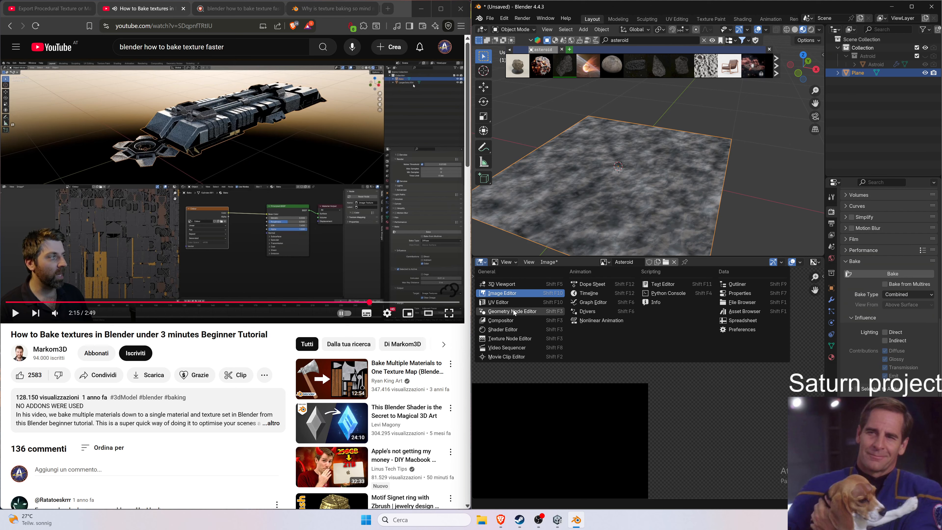
pyautogui.click(519, 329)
pyautogui.click(643, 356)
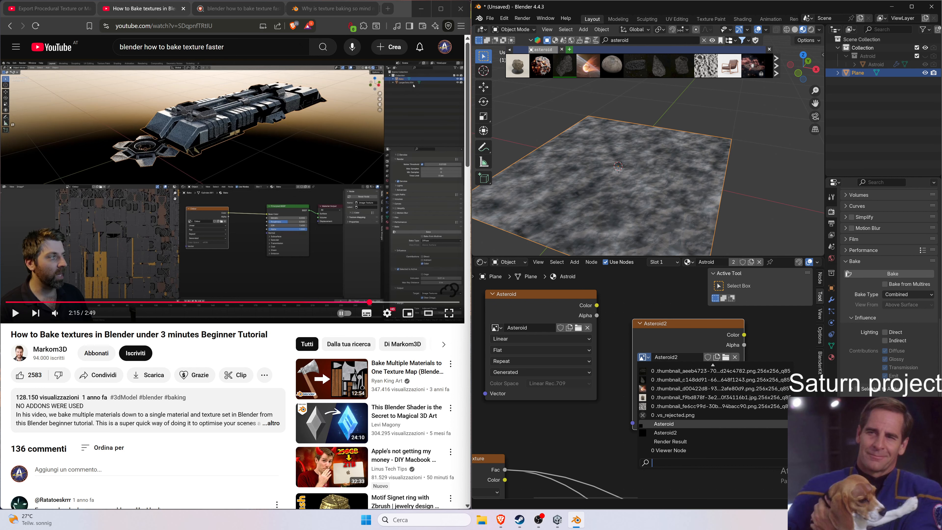
# Rewind the tutorial a few seconds and watch it full screen.
pyautogui.click(364, 228)
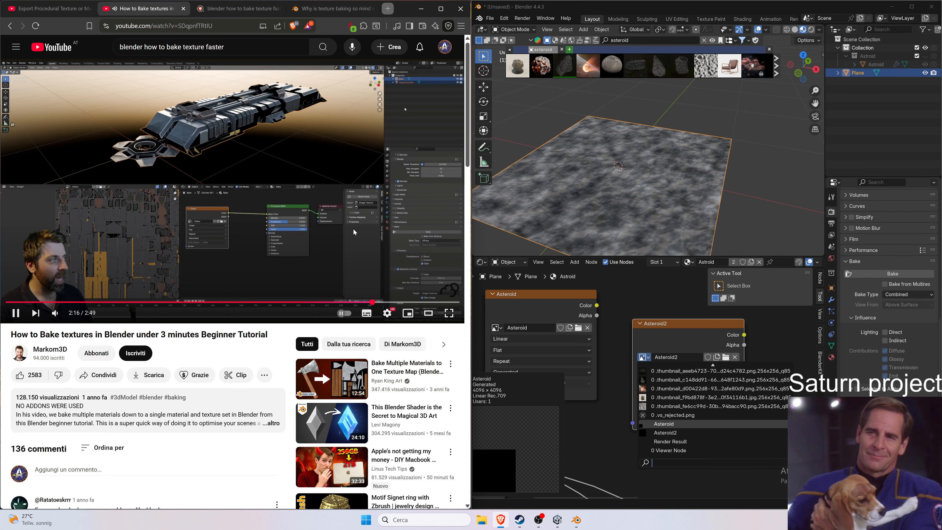
pyautogui.press('j')
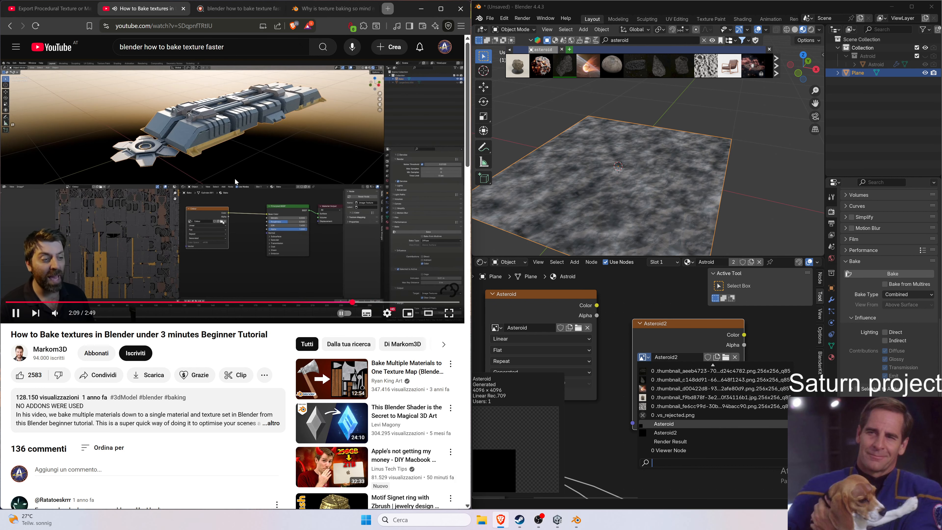
pyautogui.press('f')
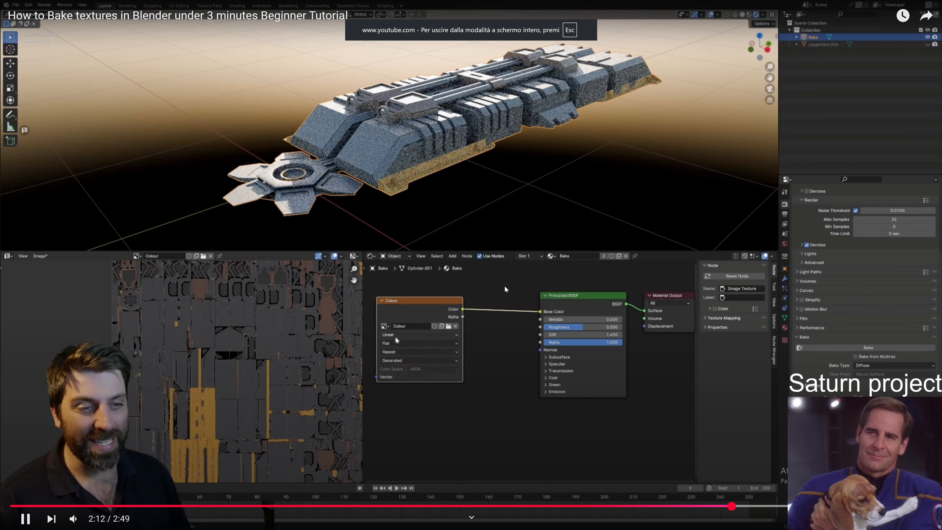
pyautogui.press('Escape')
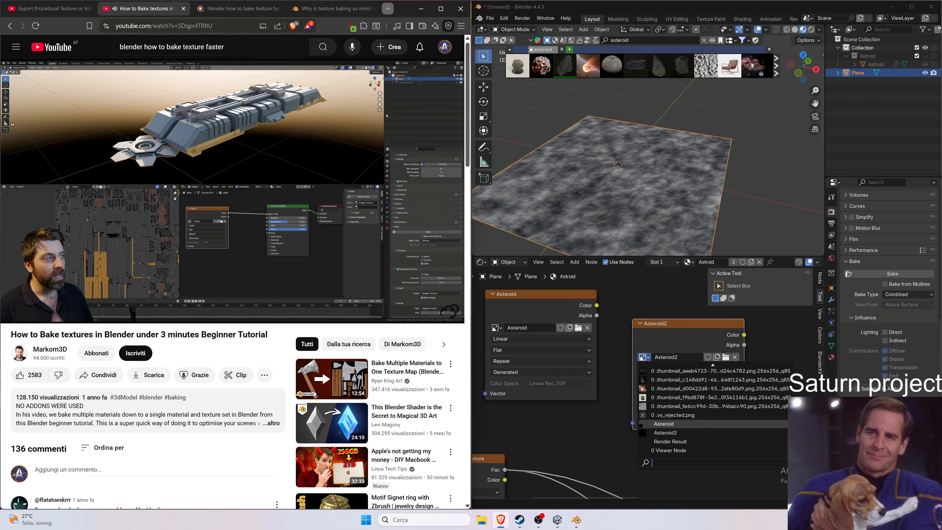
pyautogui.click(648, 357)
pyautogui.click(663, 424)
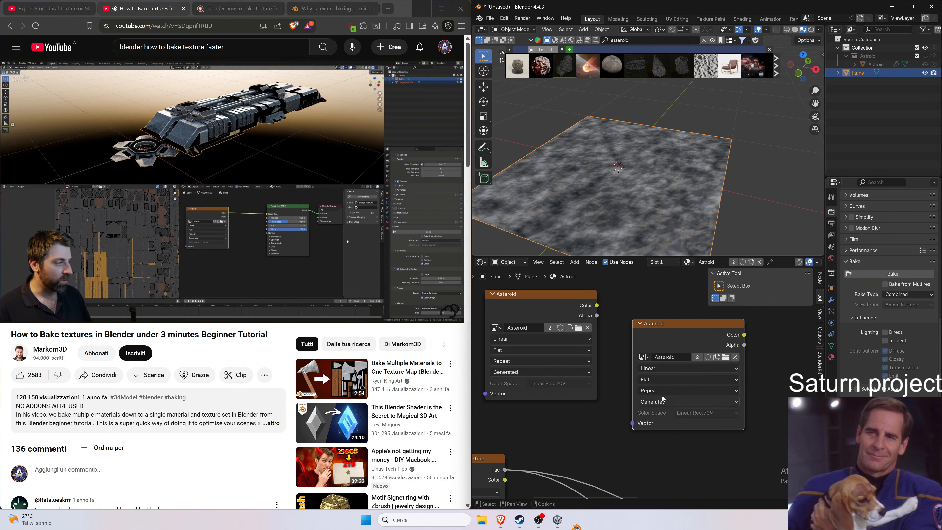
pyautogui.click(644, 357)
pyautogui.click(665, 432)
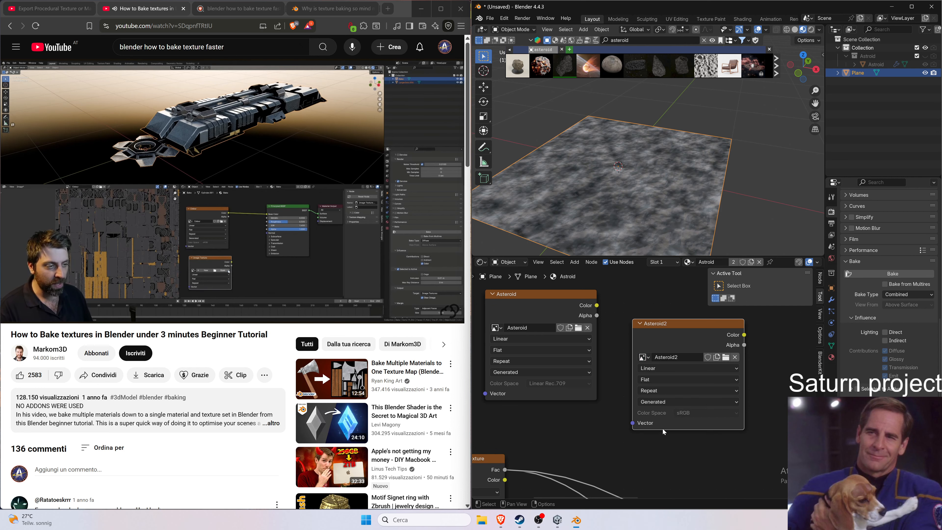
# Watch the tutorial's new image section full screen.
pyautogui.doubleClick(428, 246)
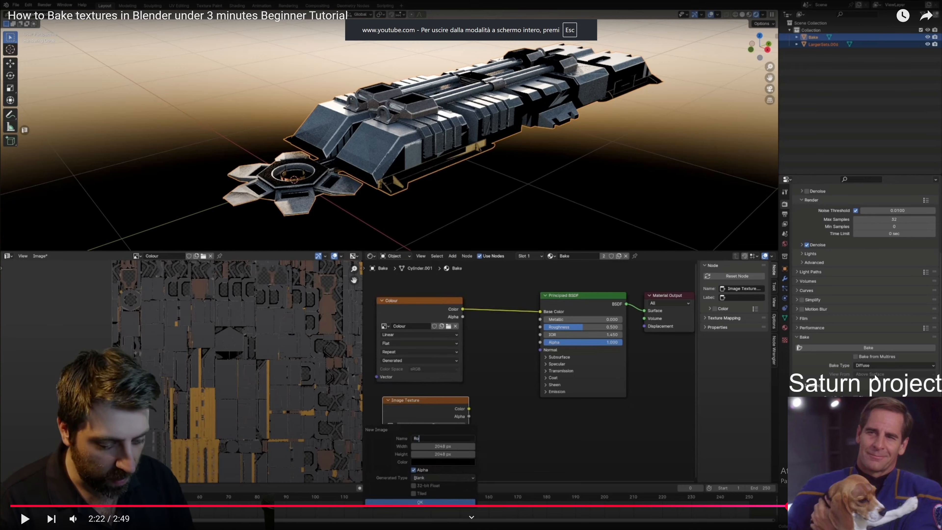
pyautogui.press('Escape')
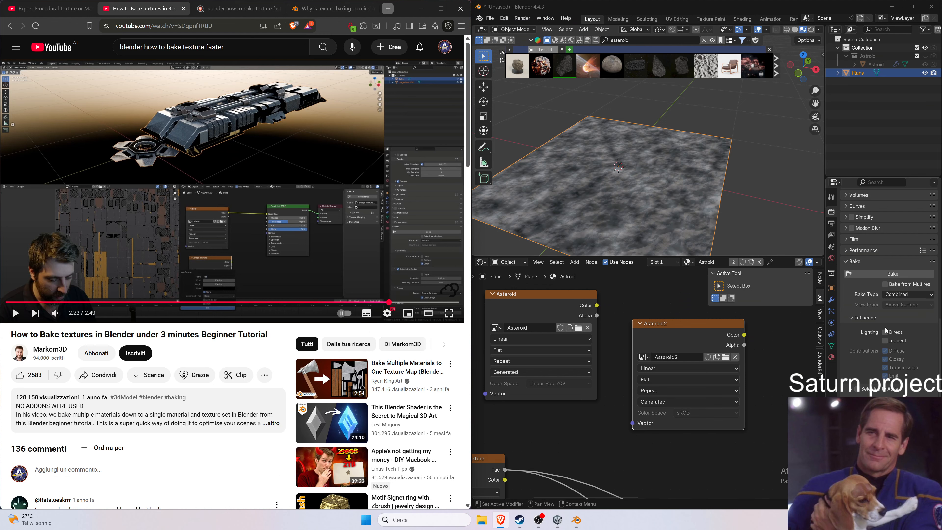
# Set the bake type to Diffuse and run the bake.
pyautogui.click(920, 397)
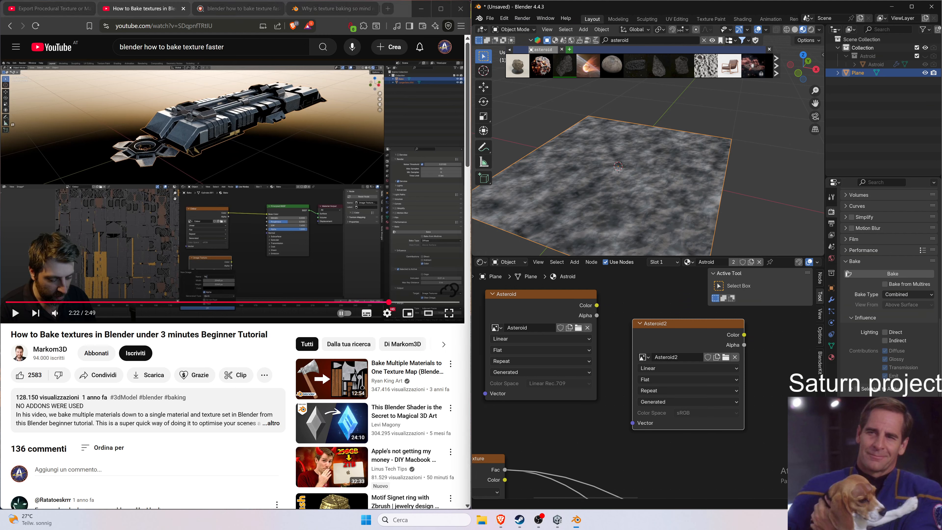
pyautogui.click(907, 294)
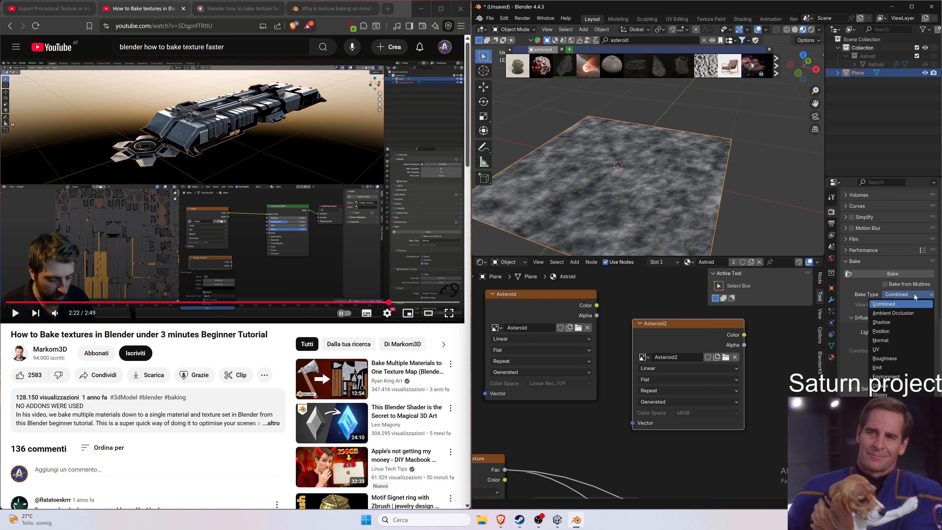
pyautogui.click(898, 387)
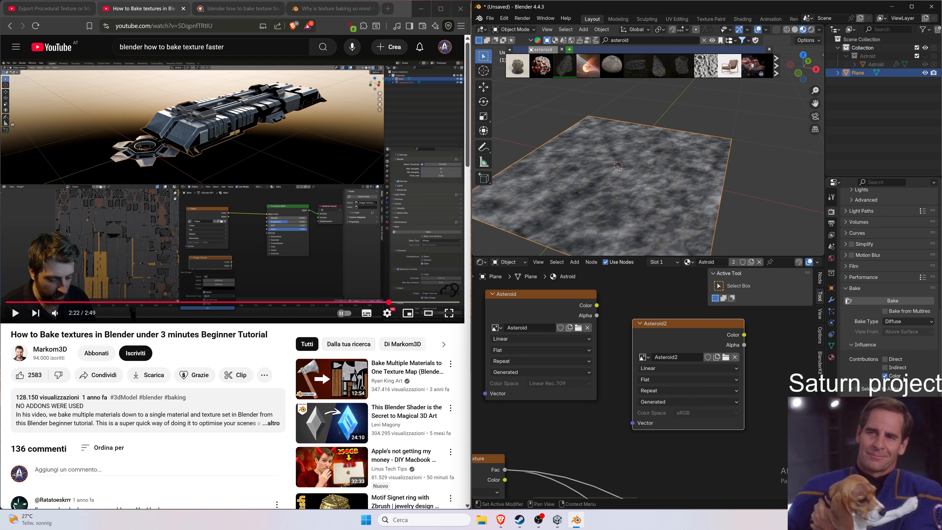
pyautogui.click(892, 301)
# Switch the node editor area to an Image Editor to view the baked Asteroid2 texture.
pyautogui.click(481, 262)
pyautogui.click(496, 293)
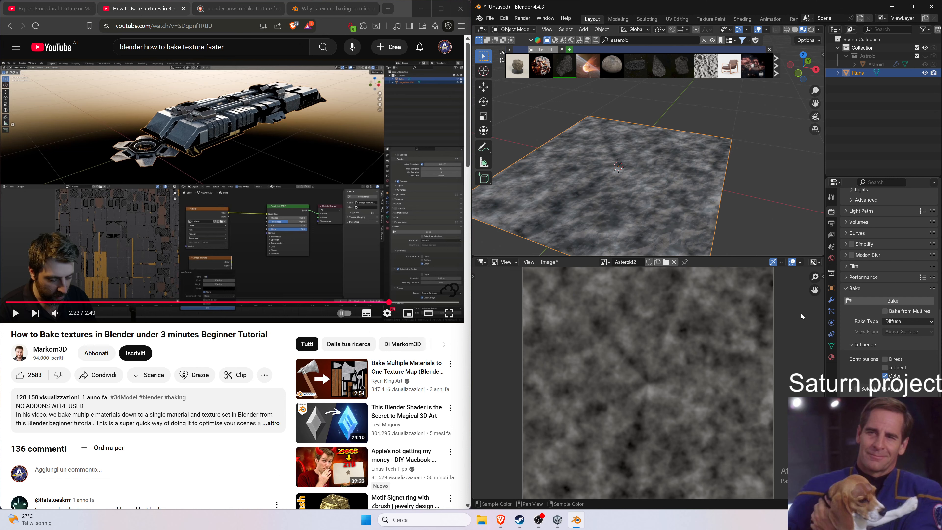
# Switch to the export procedural texture tutorial tab and watch how it saves the baked texture file.
pyautogui.click(406, 302)
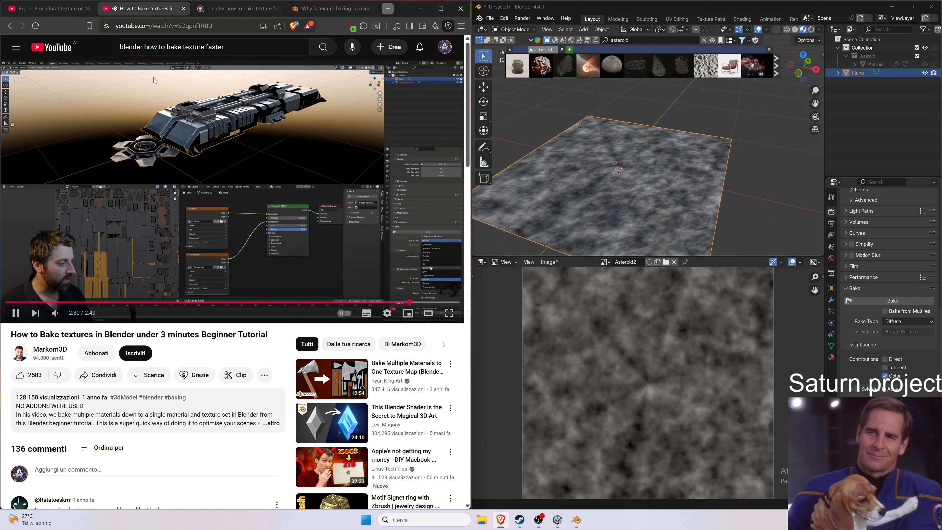
pyautogui.click(153, 78)
pyautogui.click(52, 8)
pyautogui.click(281, 192)
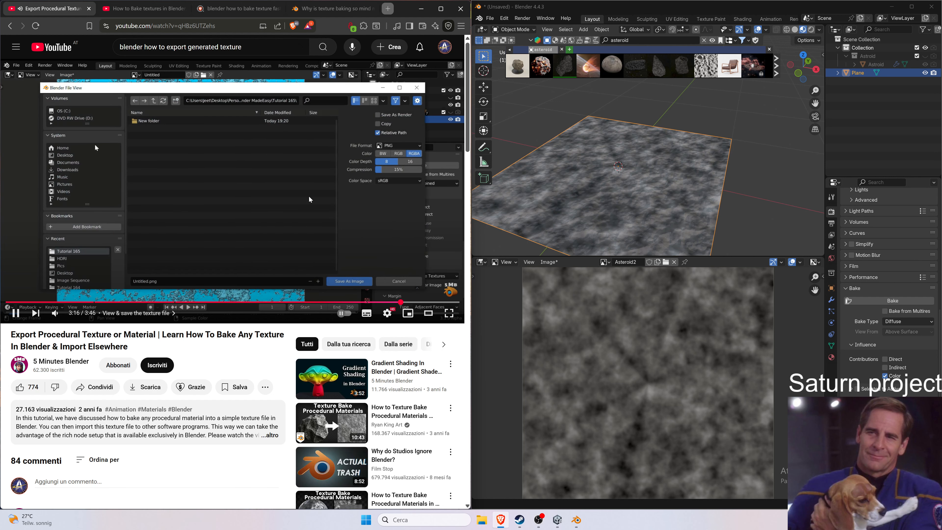
pyautogui.press('Left')
pyautogui.press('Left')
pyautogui.press('Left')
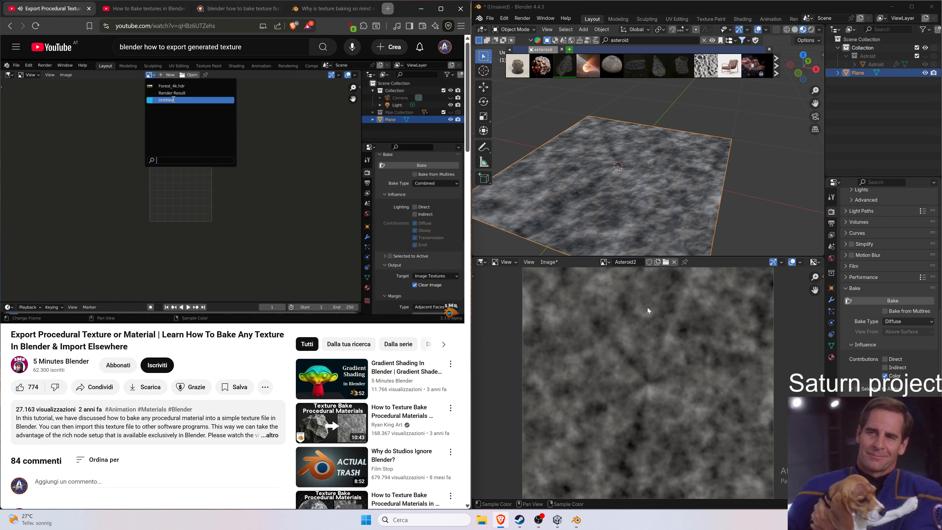
pyautogui.press('space')
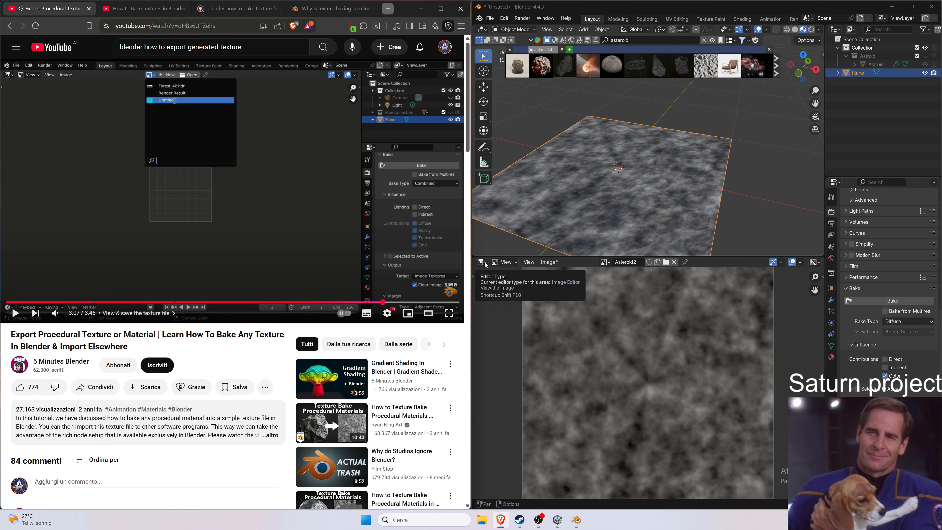
pyautogui.press('space')
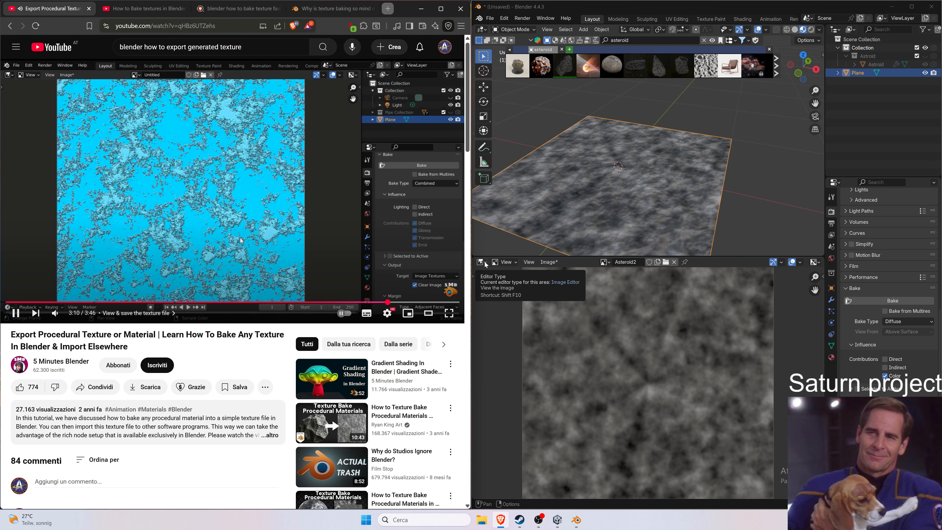
pyautogui.click(222, 244)
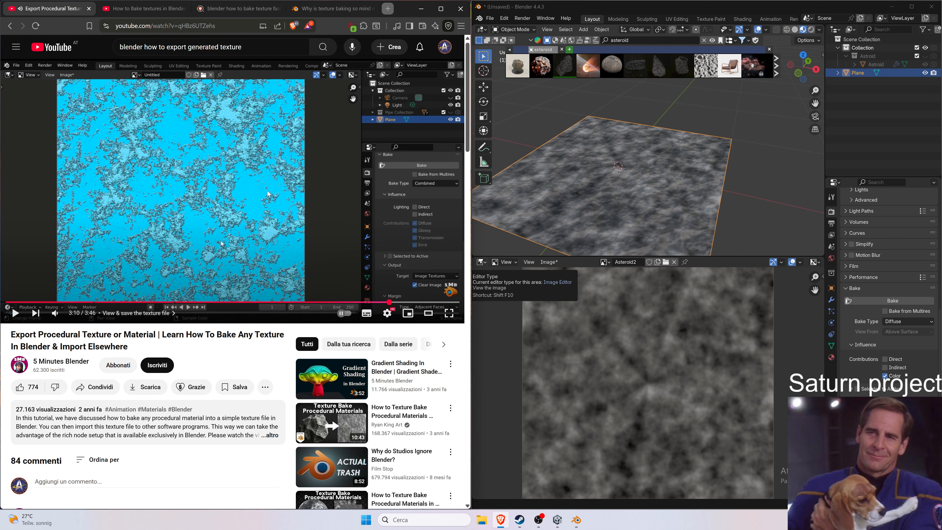
pyautogui.click(221, 243)
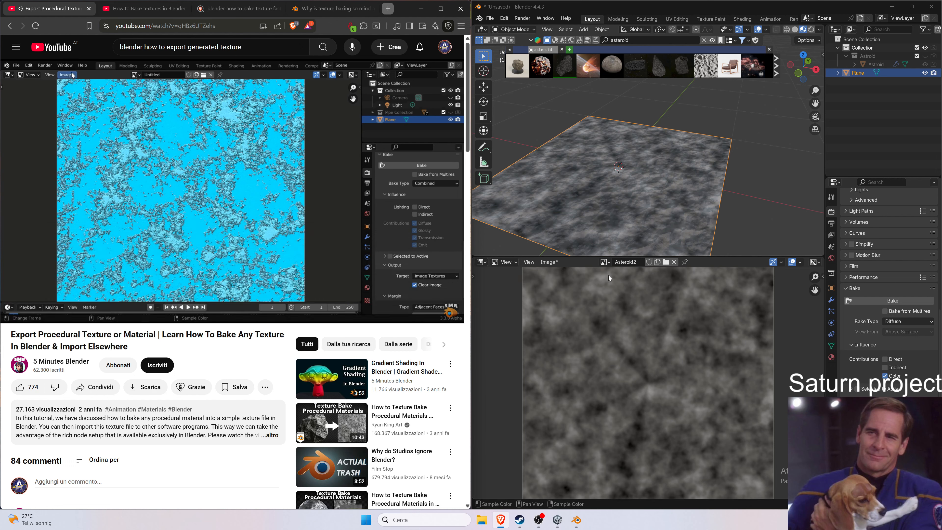
pyautogui.click(550, 262)
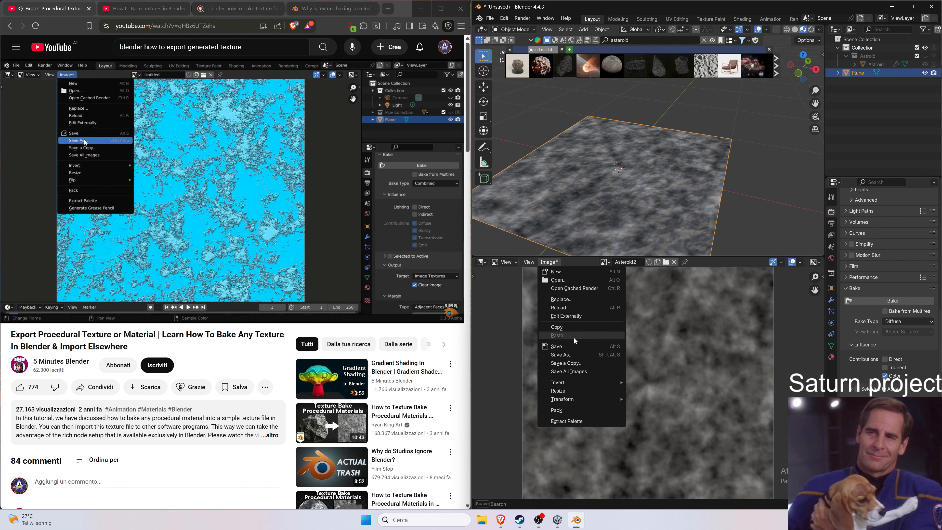
pyautogui.click(568, 355)
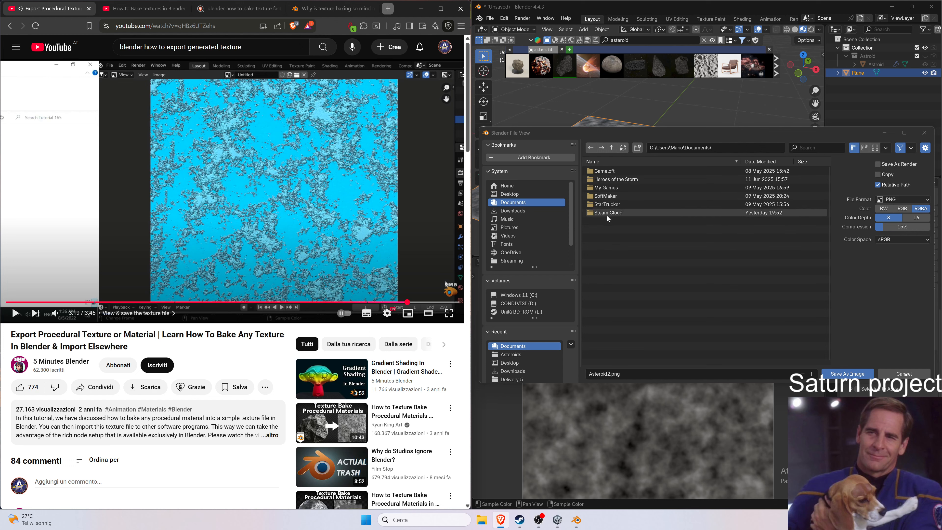
pyautogui.click(516, 186)
pyautogui.scroll(-2, 520, 223)
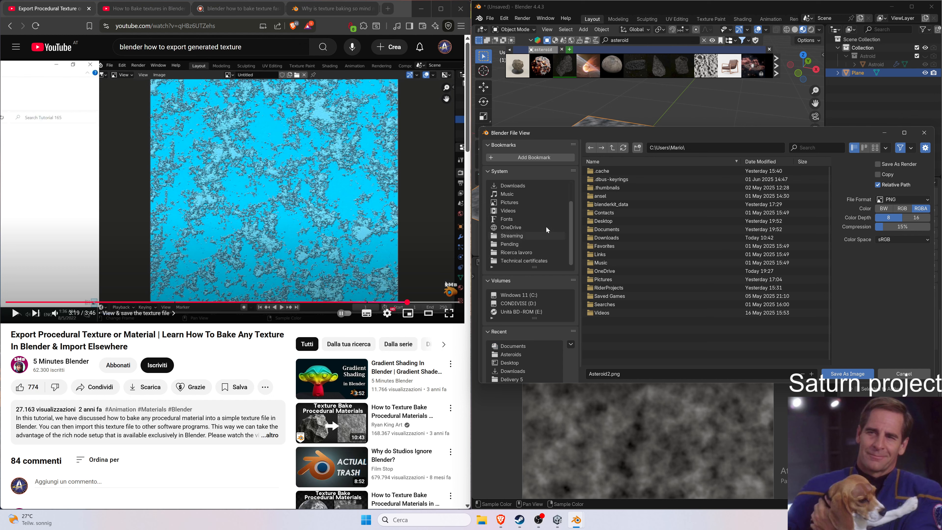
pyautogui.scroll(2, 541, 246)
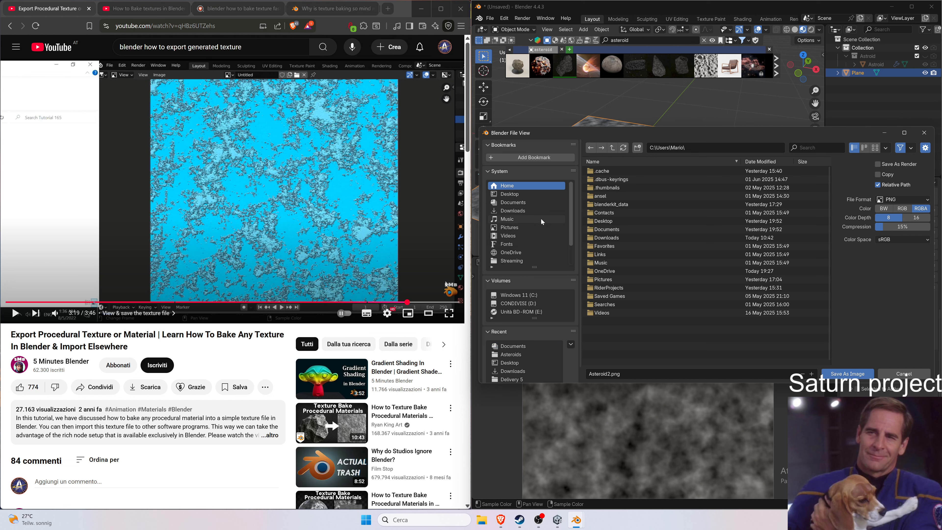
pyautogui.press('Escape')
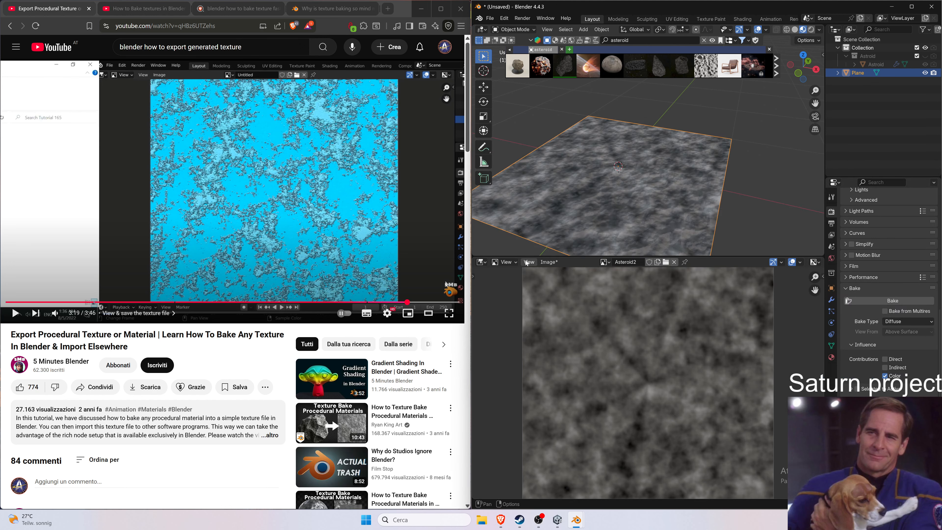
# Save the Asteroid2 image as Asteroid2.png in the Pictures folder.
pyautogui.hotkey('shift', 'alt', 's')
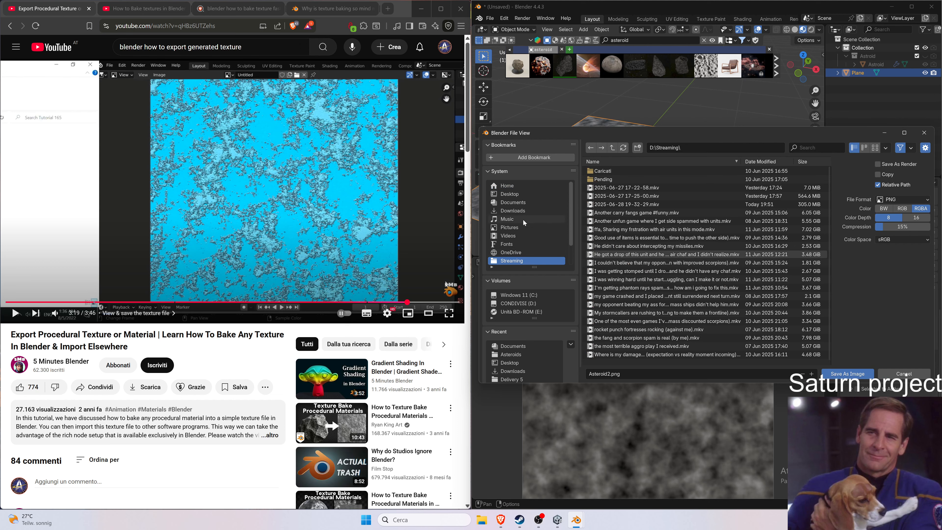
pyautogui.click(526, 186)
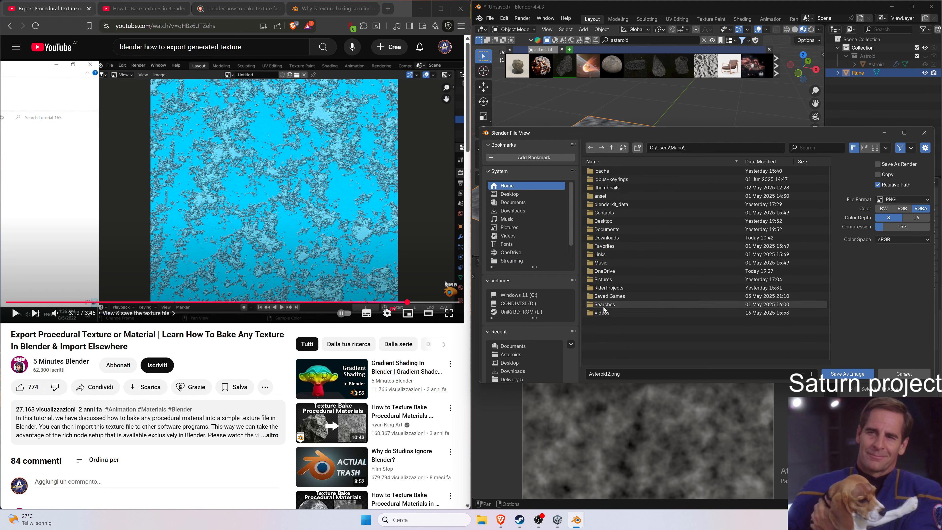
pyautogui.click(606, 289)
pyautogui.click(923, 132)
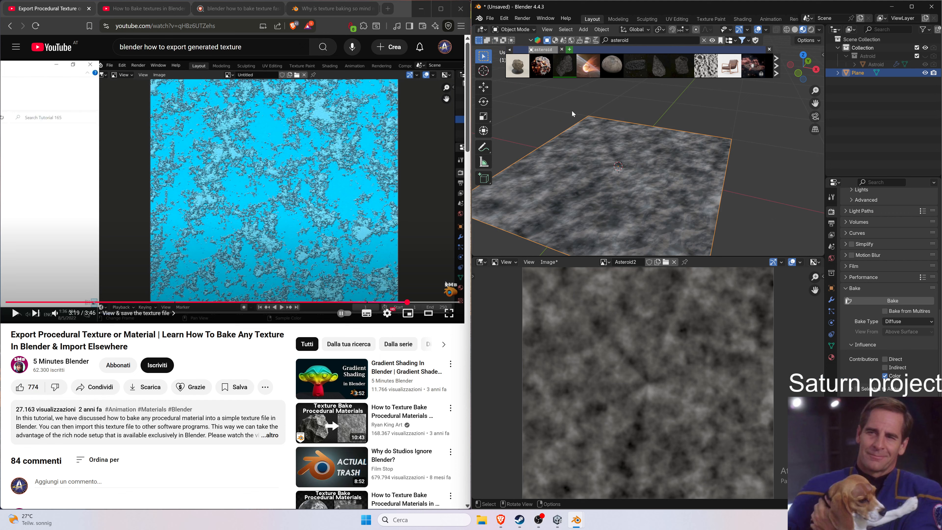
pyautogui.click(483, 520)
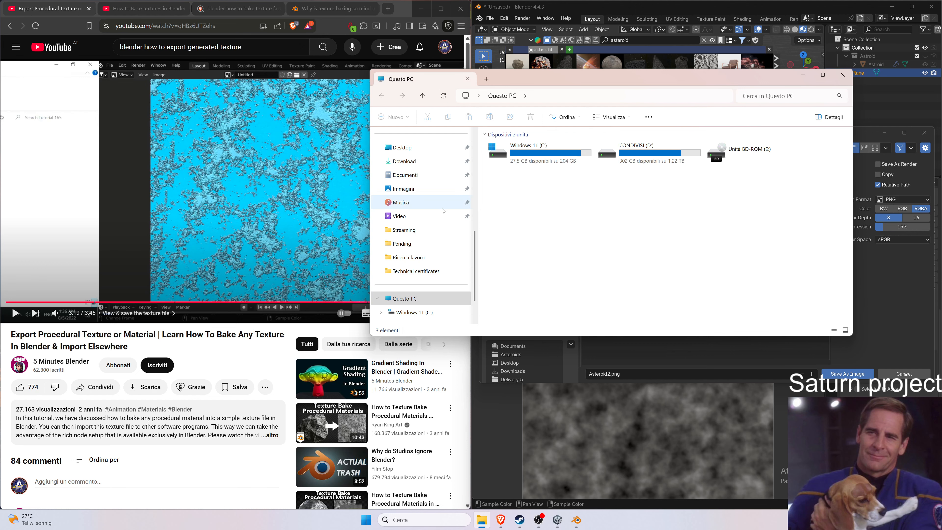
pyautogui.click(803, 75)
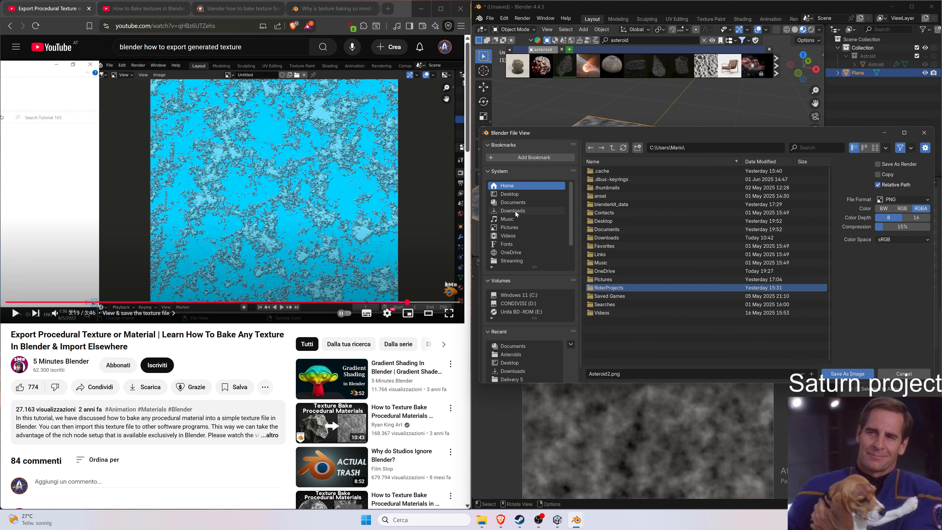
pyautogui.click(525, 226)
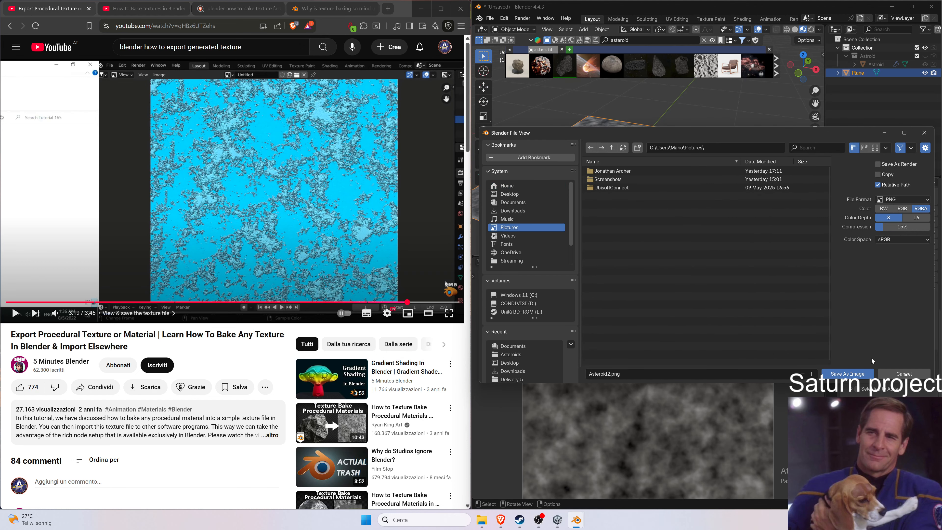
pyautogui.click(858, 372)
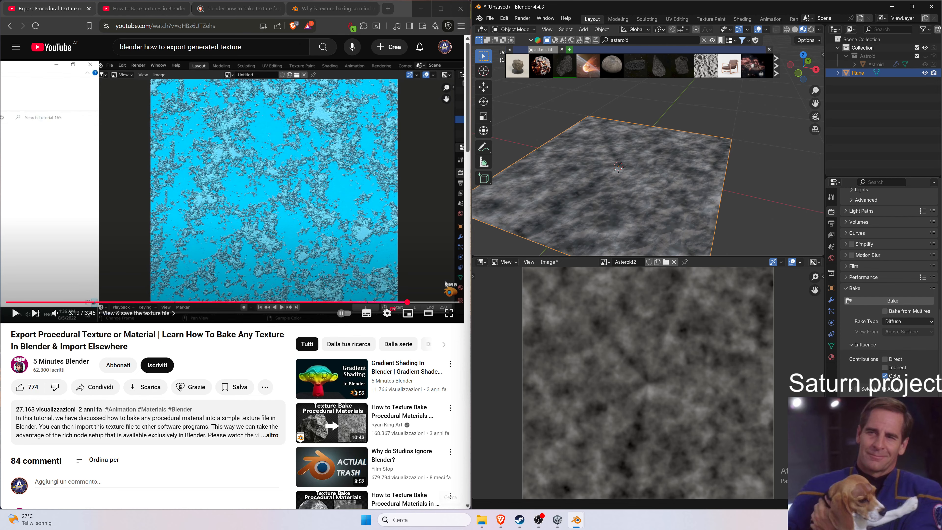
# Browse the Desktop, Download and Pictures folders in File Explorer to look for the saved texture.
pyautogui.click(480, 522)
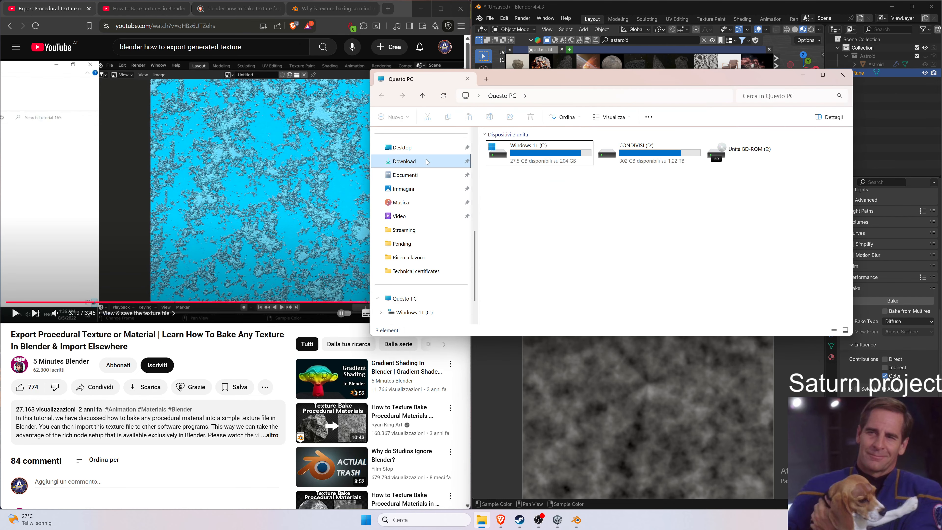
pyautogui.click(445, 161)
pyautogui.click(417, 148)
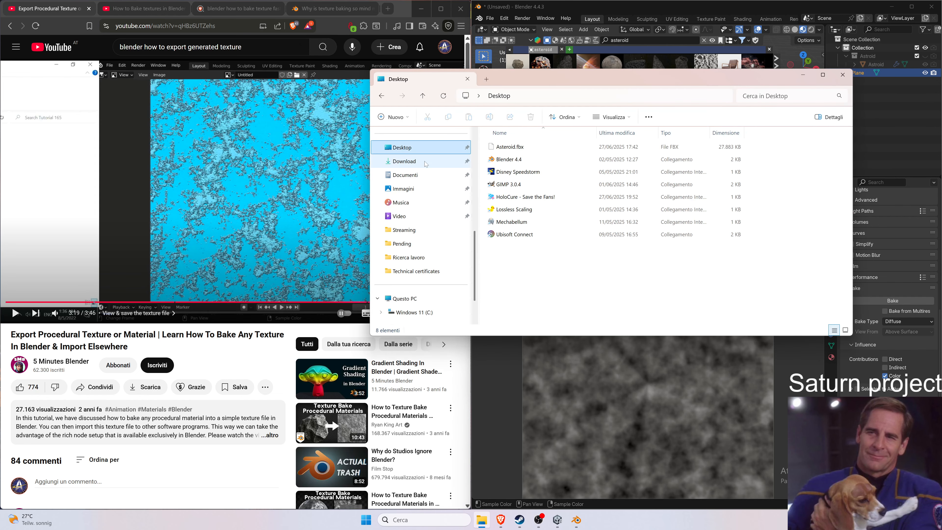
pyautogui.click(427, 161)
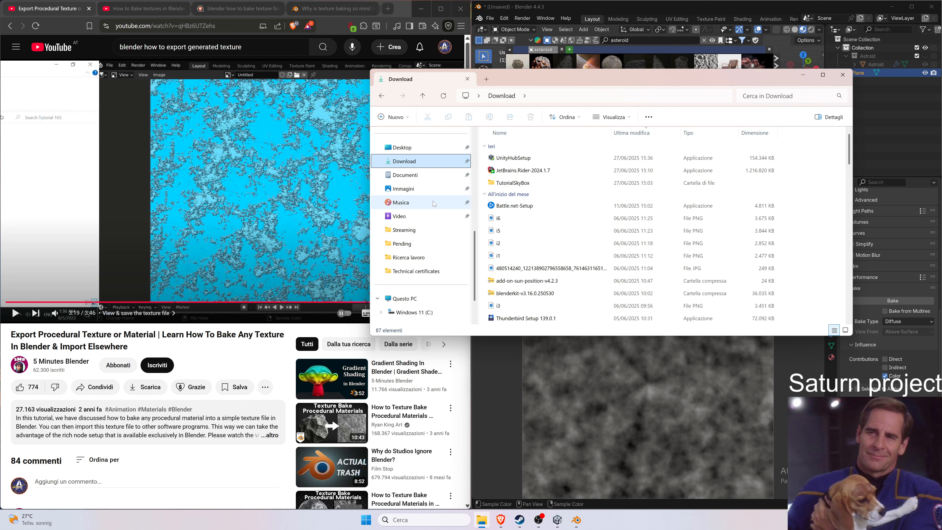
pyautogui.click(438, 189)
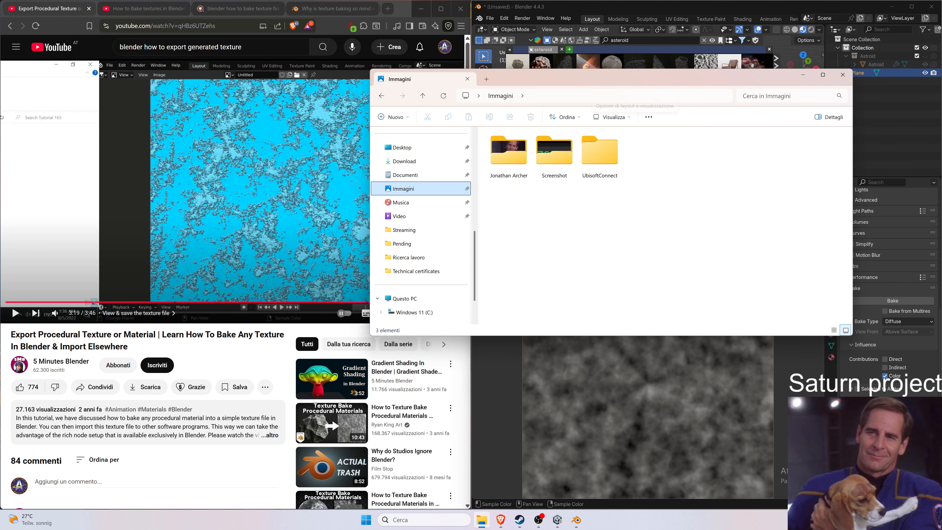
pyautogui.moveTo(607, 79); pyautogui.dragTo(211, 53)
# Save the Asteroid2 image again to the Pictures folder as Asteroid2.png.
pyautogui.click(549, 263)
pyautogui.click(558, 354)
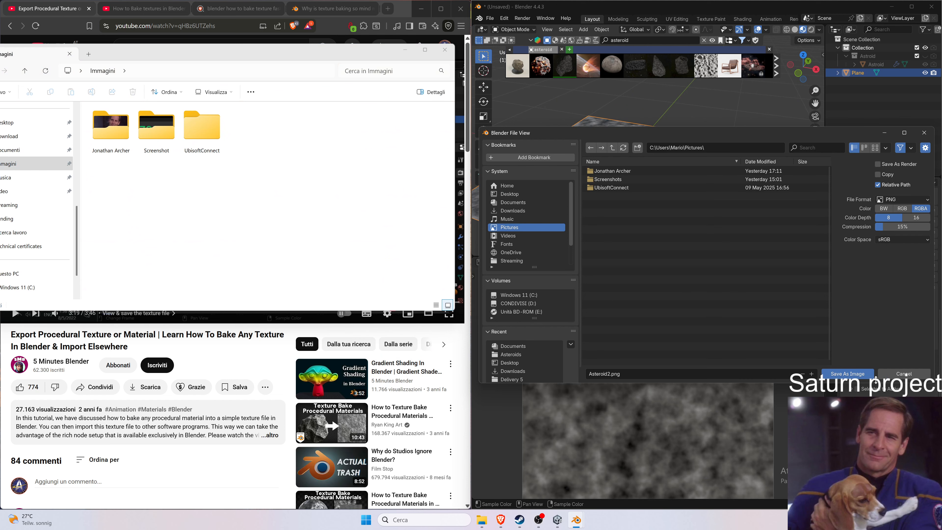
pyautogui.click(848, 374)
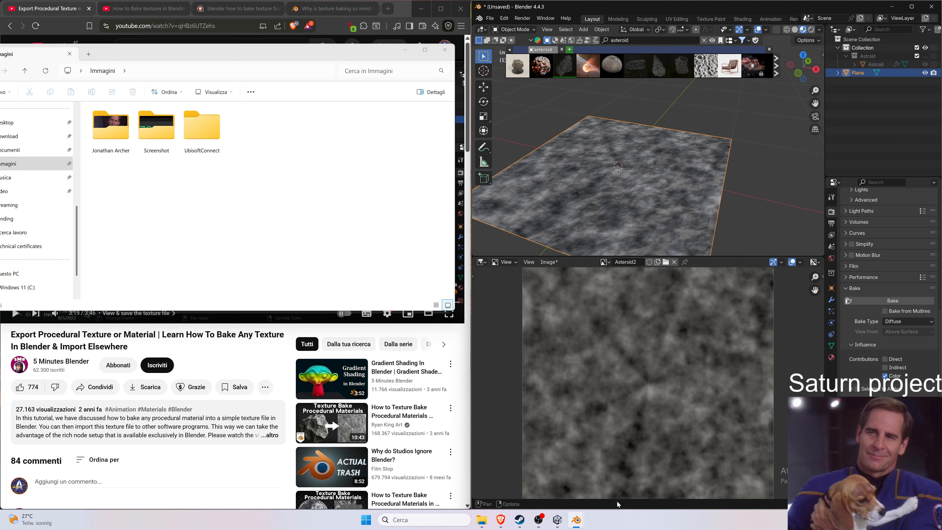
pyautogui.moveTo(580, 520)
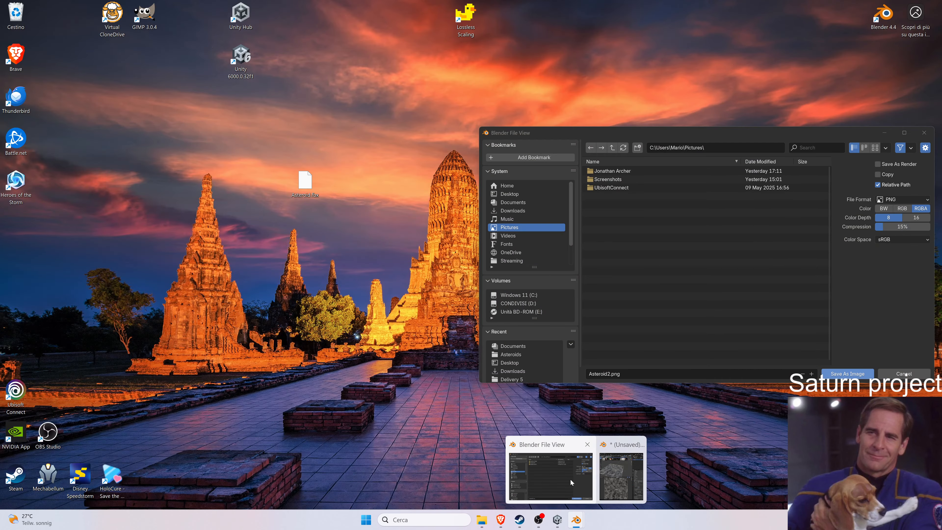
# In the Save As Image dialog, browse to the Saturn project's Assets, 3D Models, Asteroids folder under RiderProjects.
pyautogui.click(570, 479)
pyautogui.moveTo(697, 132); pyautogui.dragTo(236, 113)
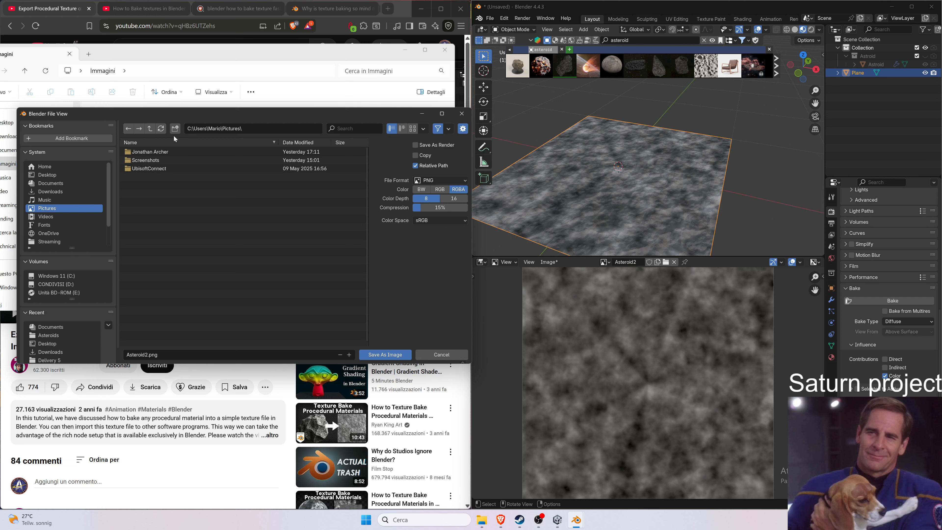
pyautogui.click(74, 167)
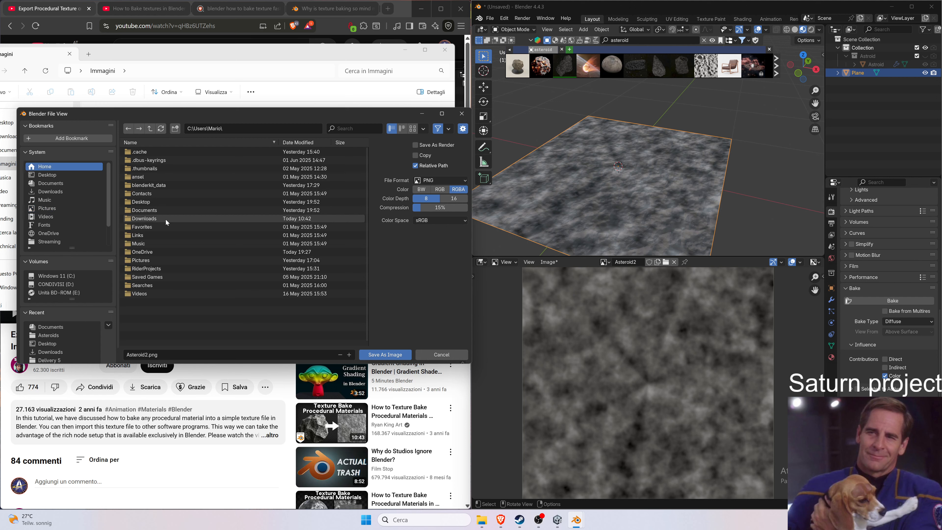
pyautogui.doubleClick(165, 267)
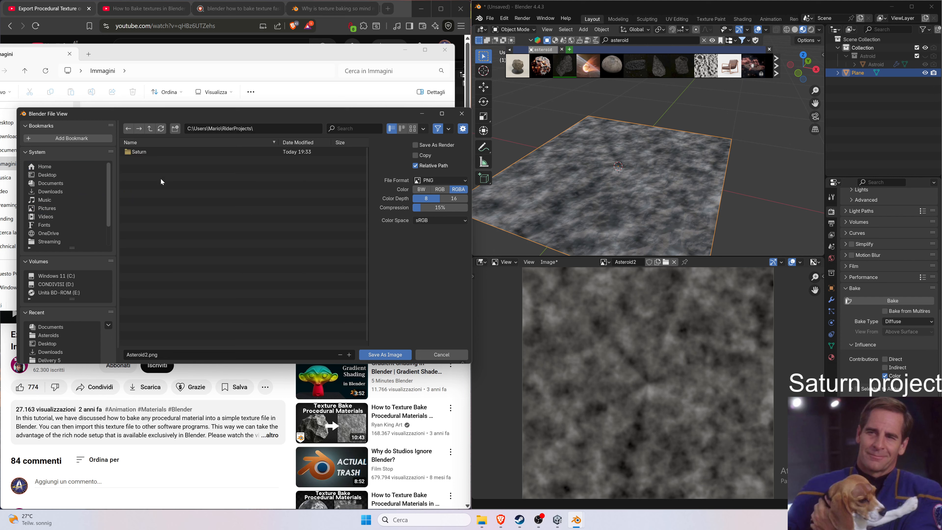
pyautogui.doubleClick(161, 152)
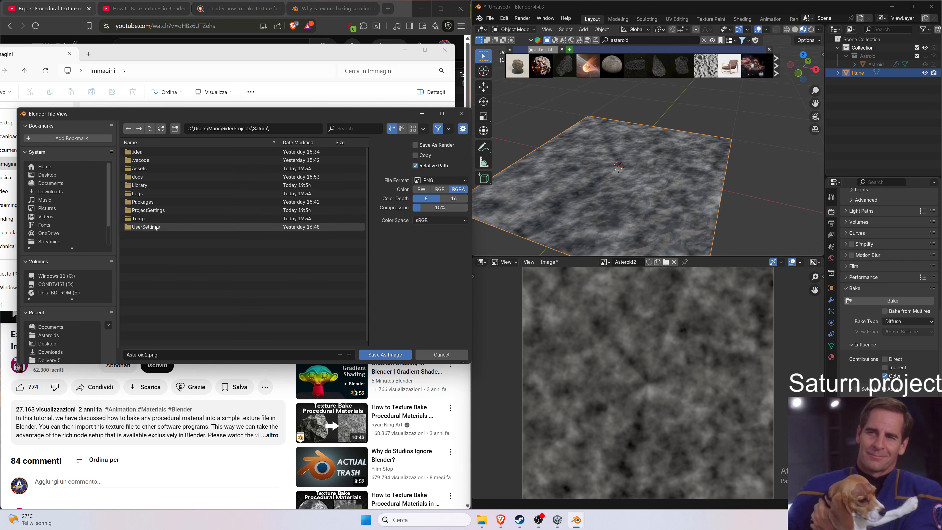
pyautogui.doubleClick(151, 185)
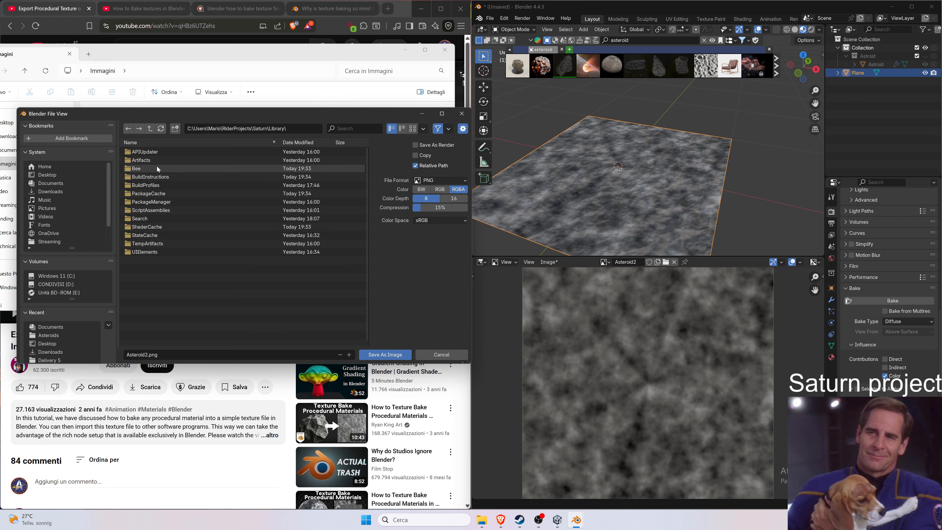
pyautogui.click(256, 128)
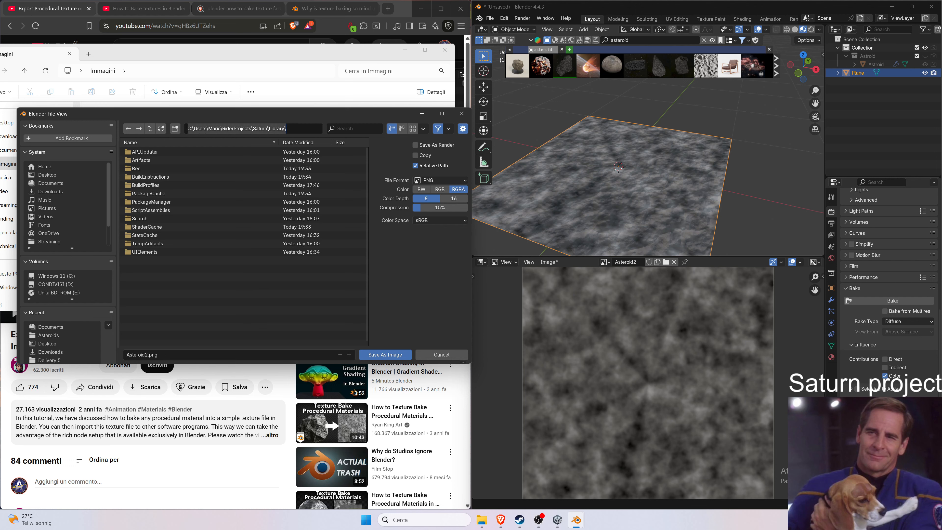
pyautogui.click(131, 126)
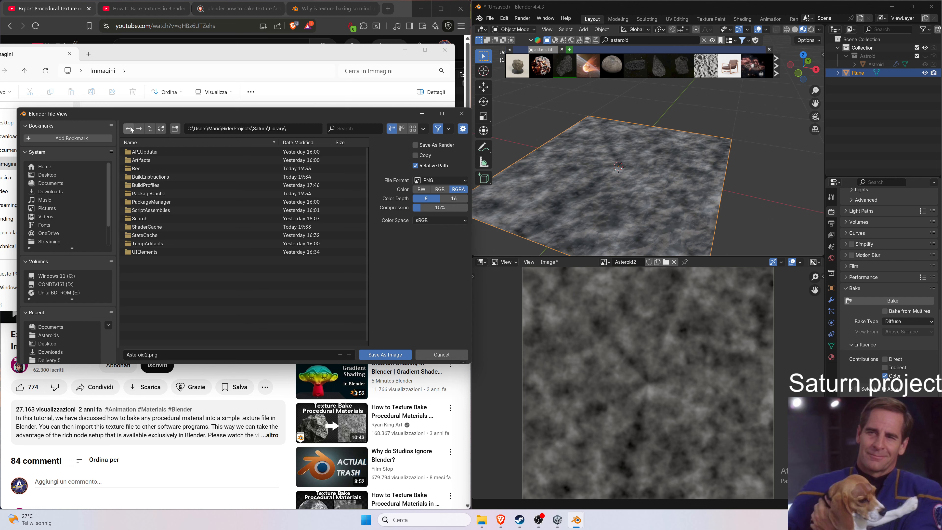
pyautogui.click(131, 127)
pyautogui.doubleClick(143, 167)
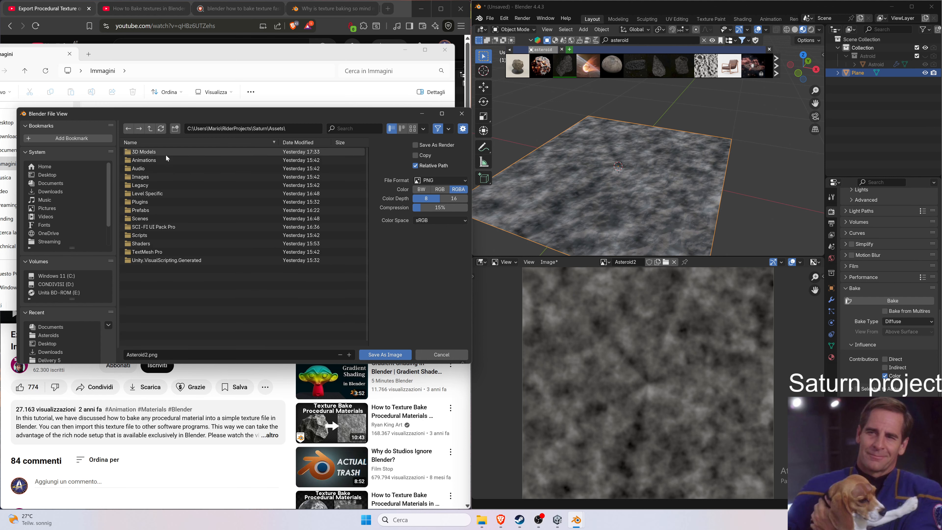
pyautogui.doubleClick(165, 152)
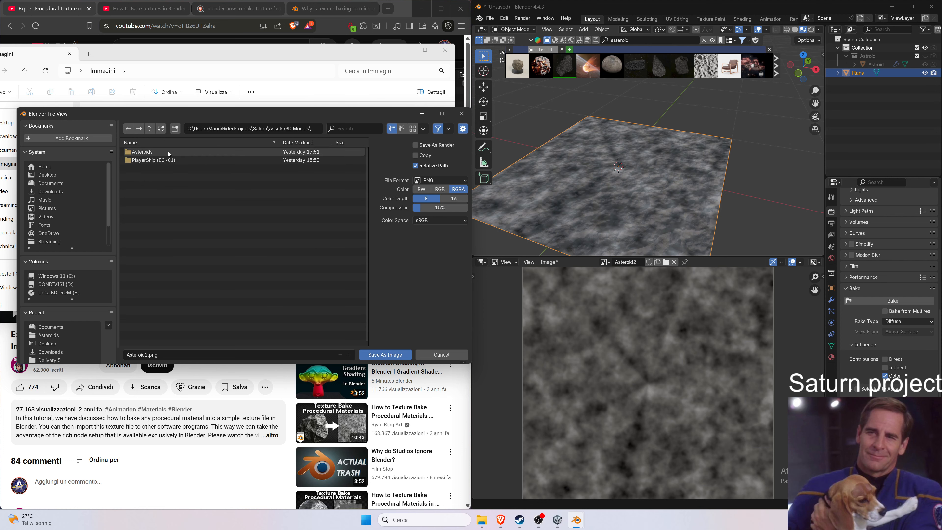
pyautogui.doubleClick(168, 152)
# Delete the assets folder inside the Asteroids folder.
pyautogui.click(166, 154)
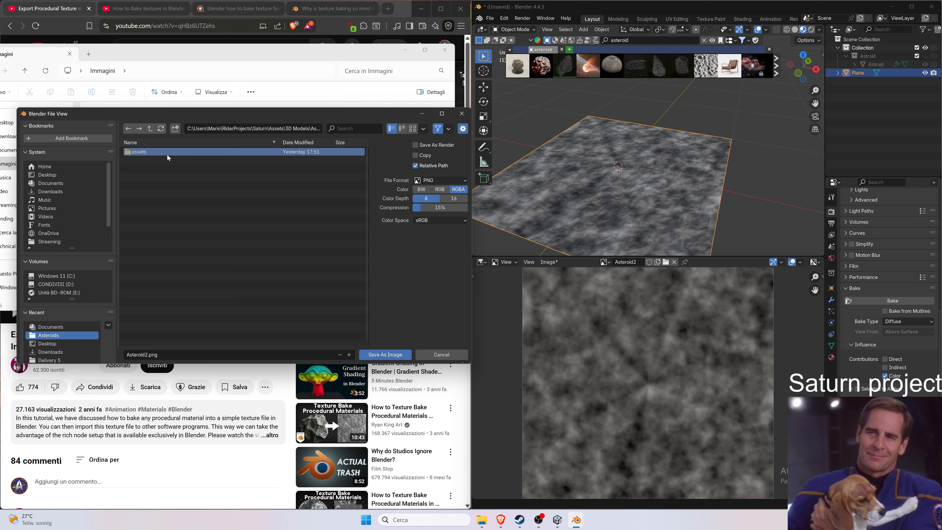
pyautogui.press('Delete')
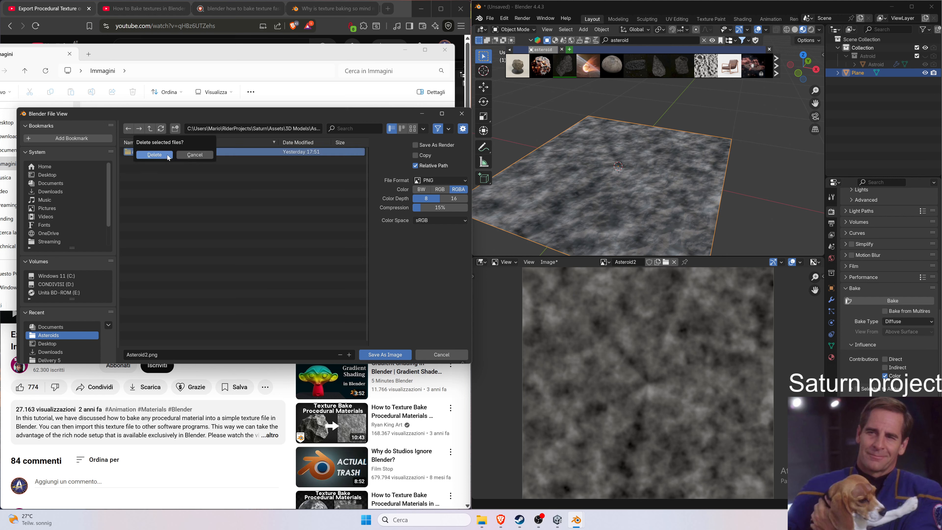
pyautogui.click(154, 155)
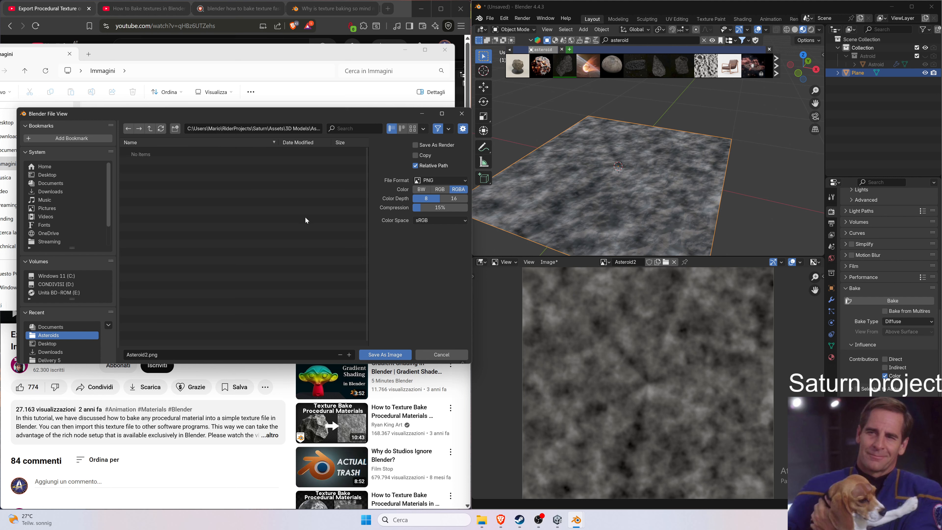
# Create a new folder named Asteroid inside Asteroids and open it.
pyautogui.click(171, 132)
pyautogui.write('Asteroid')
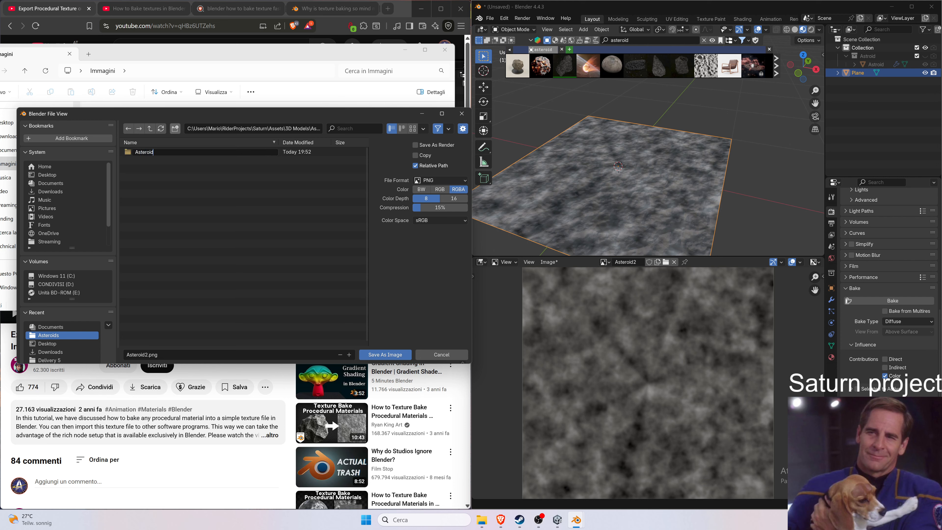
pyautogui.press('Return')
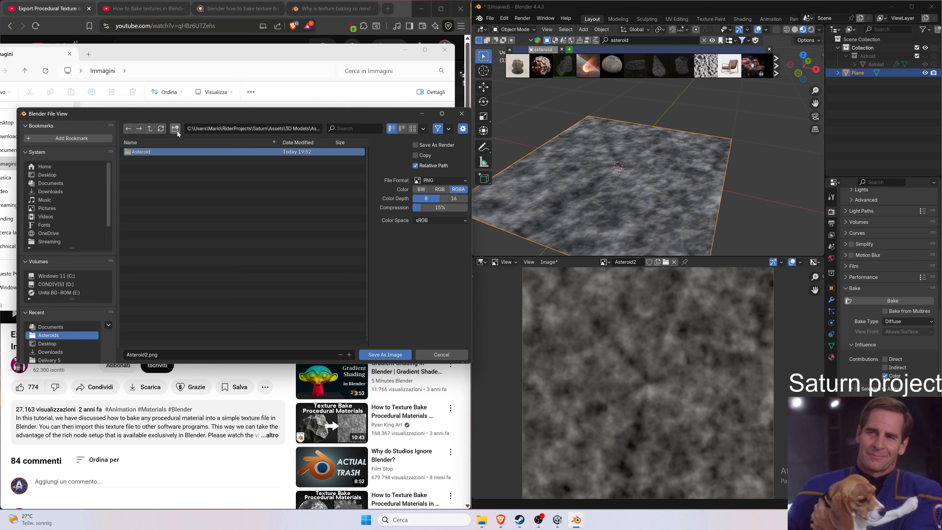
pyautogui.doubleClick(179, 155)
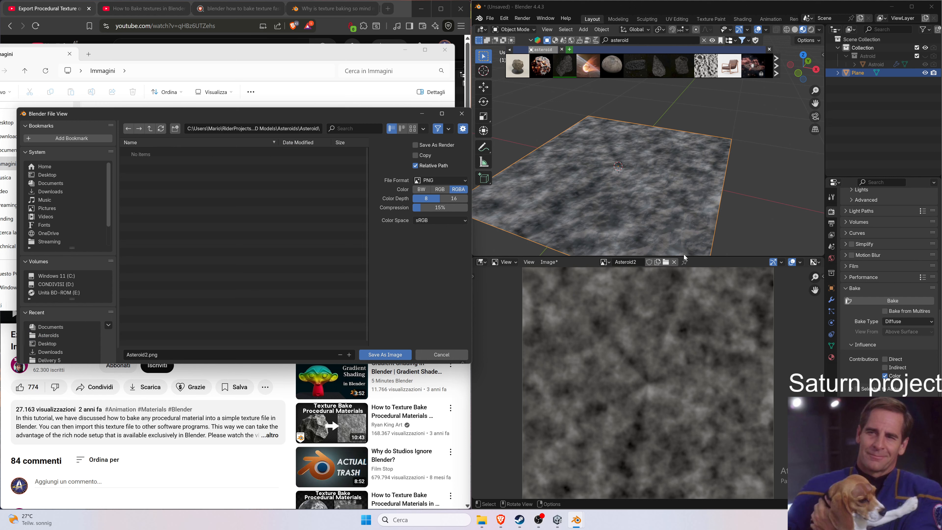
# Save the image as Asteroid2.png into the new Asteroid folder.
pyautogui.click(146, 355)
pyautogui.click(145, 355)
pyautogui.hotkey('shift', 'Home')
pyautogui.press('Right')
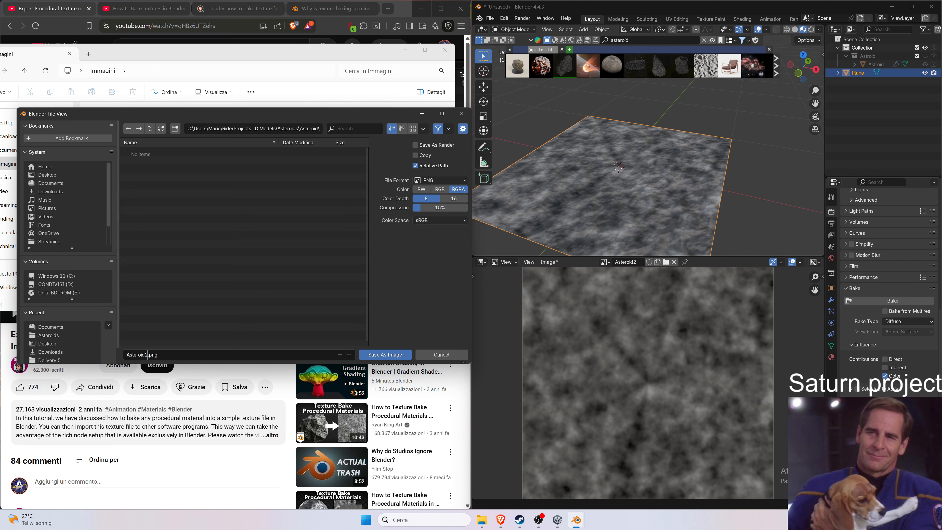
pyautogui.press('Return')
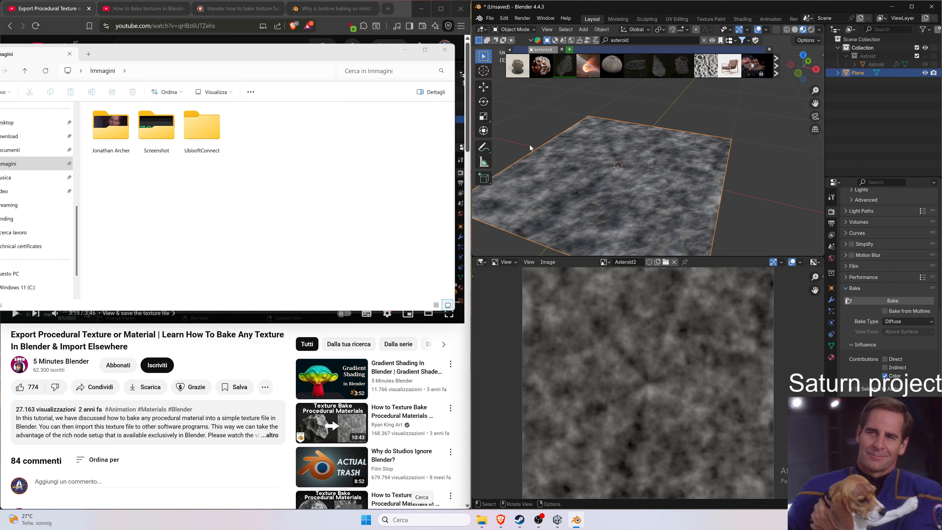
# Switch the lower image area to the Shader Editor showing the Asteroid material nodes.
pyautogui.click(481, 263)
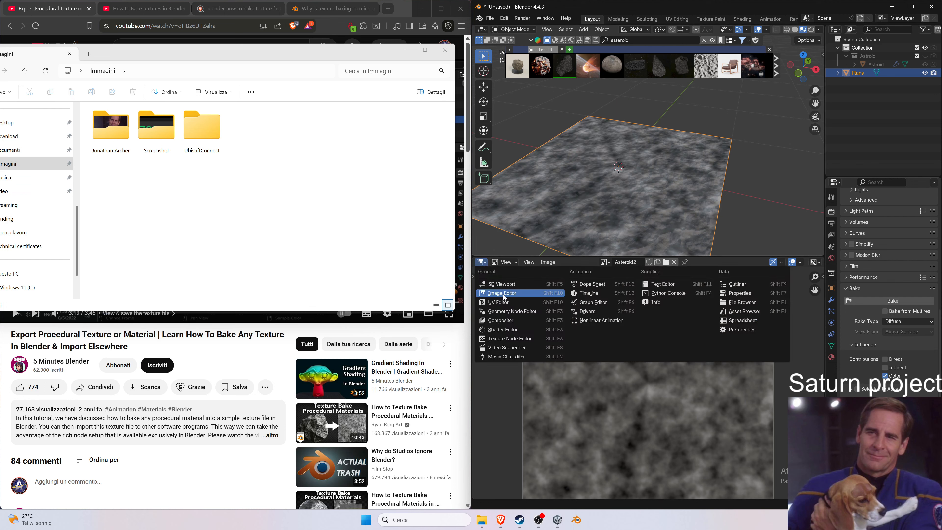
pyautogui.click(512, 329)
pyautogui.click(550, 306)
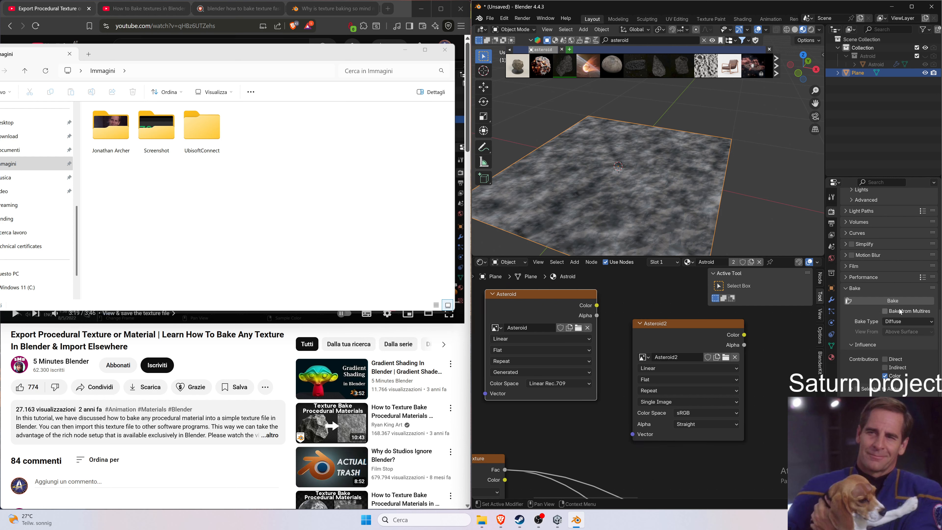
# Set the Bake Type to Combined and start the bake.
pyautogui.click(913, 321)
pyautogui.click(904, 330)
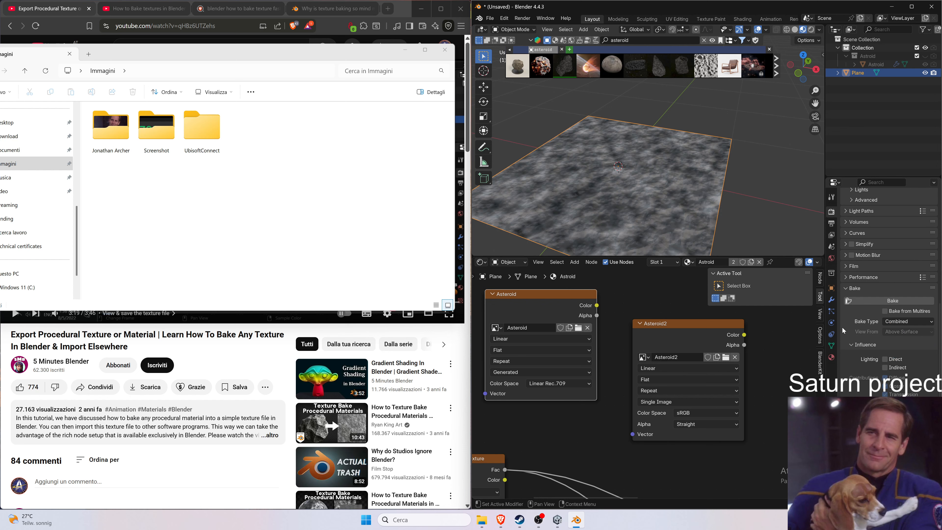
pyautogui.click(914, 301)
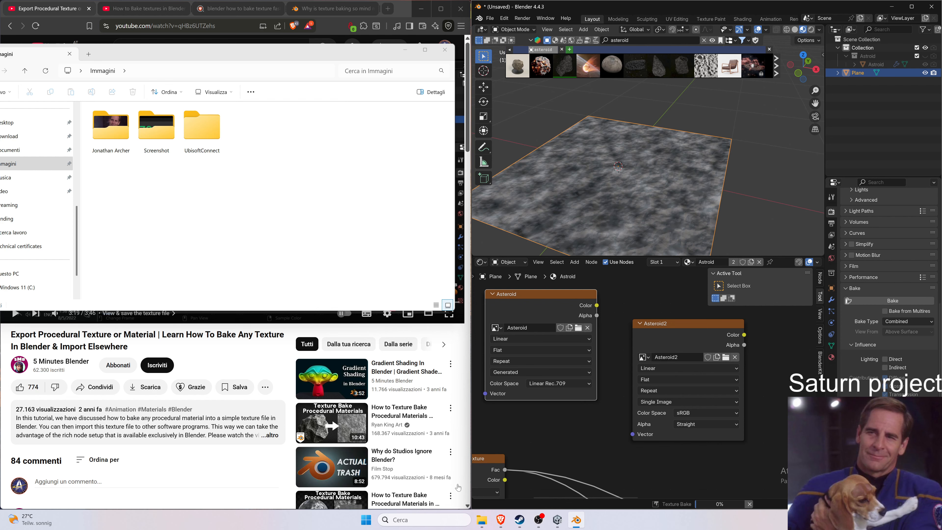
# In File Explorer, browse to Mario's RiderProjects folder and pin the Saturn folder to Quick Access.
pyautogui.moveTo(482, 523)
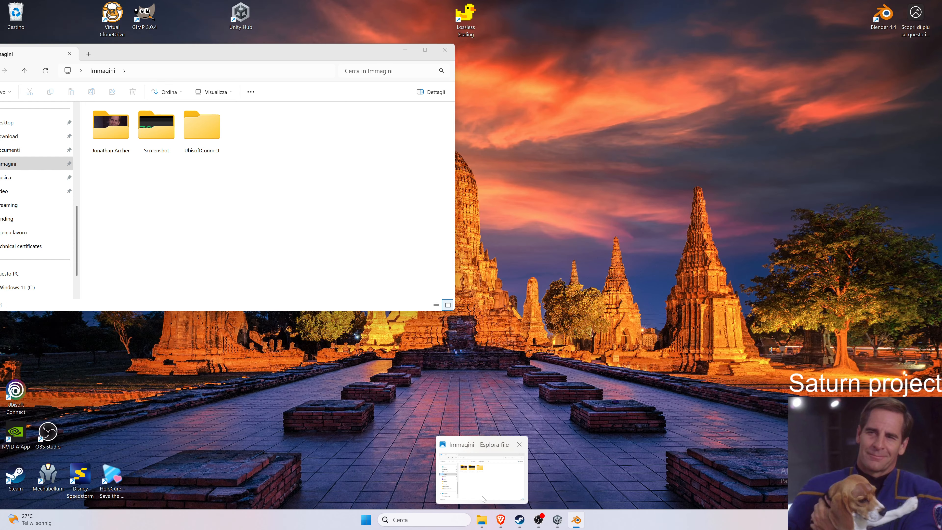
pyautogui.click(481, 475)
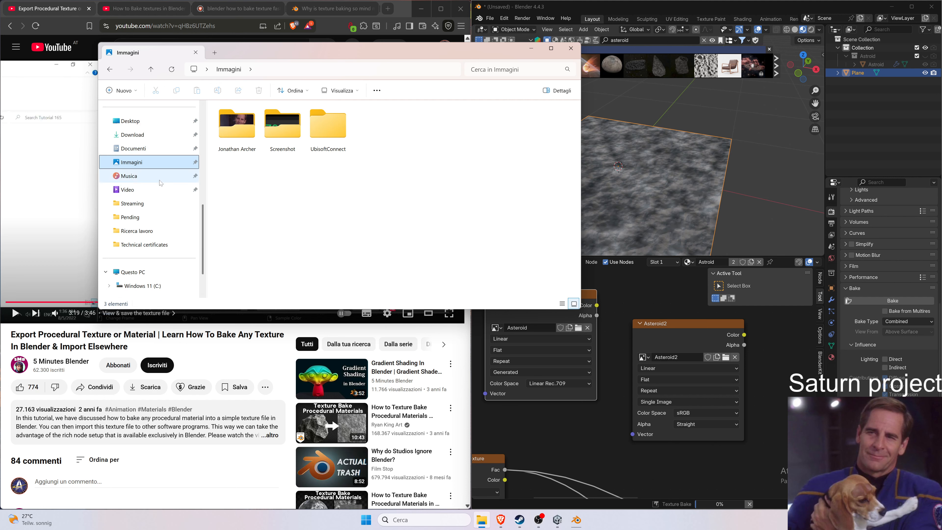
pyautogui.scroll(-1, 148, 222)
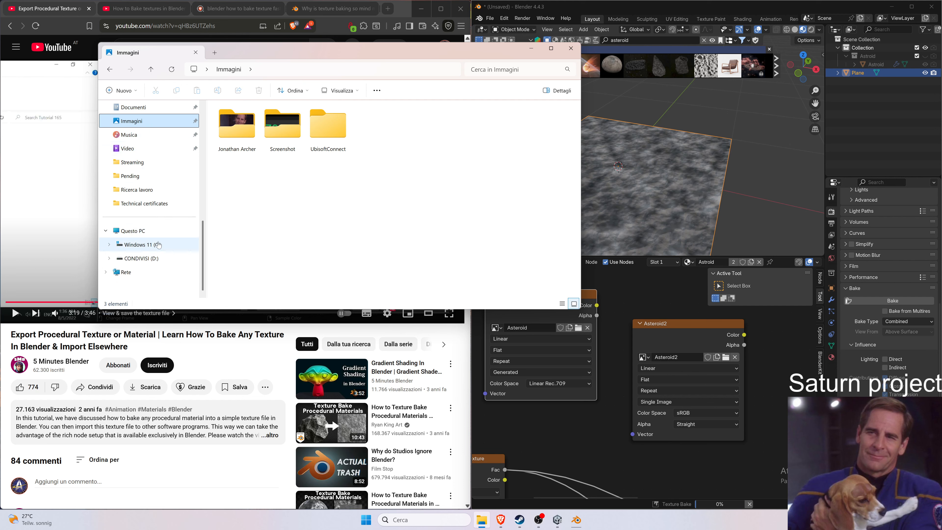
pyautogui.click(141, 244)
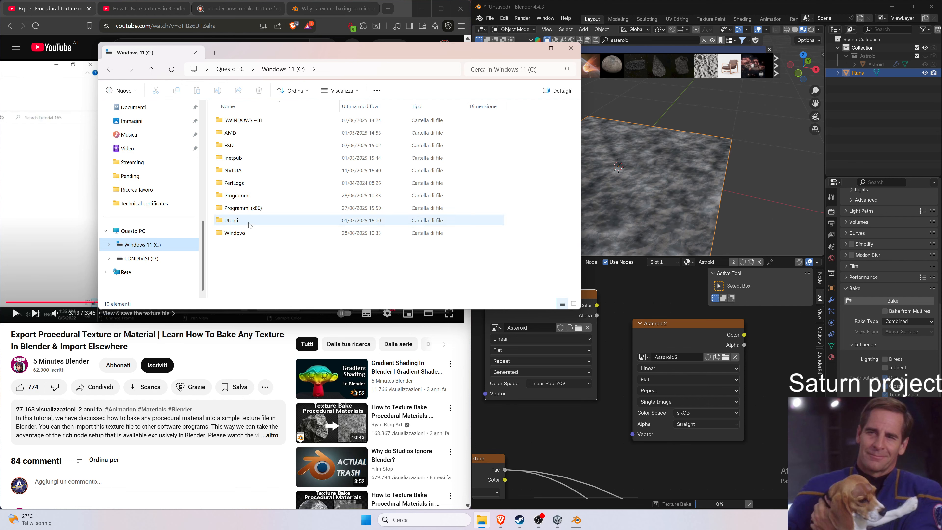
pyautogui.doubleClick(233, 220)
pyautogui.doubleClick(259, 119)
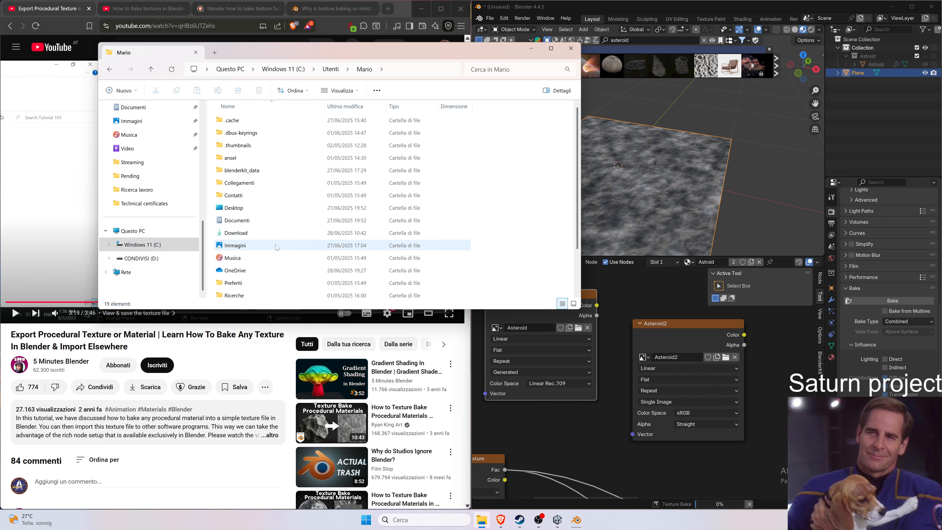
pyautogui.click(258, 256)
pyautogui.doubleClick(258, 256)
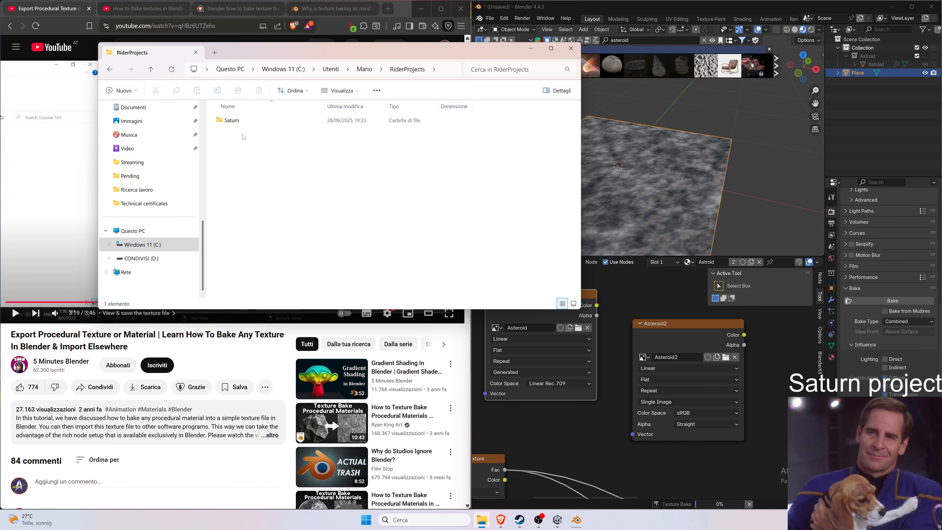
pyautogui.click(236, 121)
pyautogui.rightClick(237, 121)
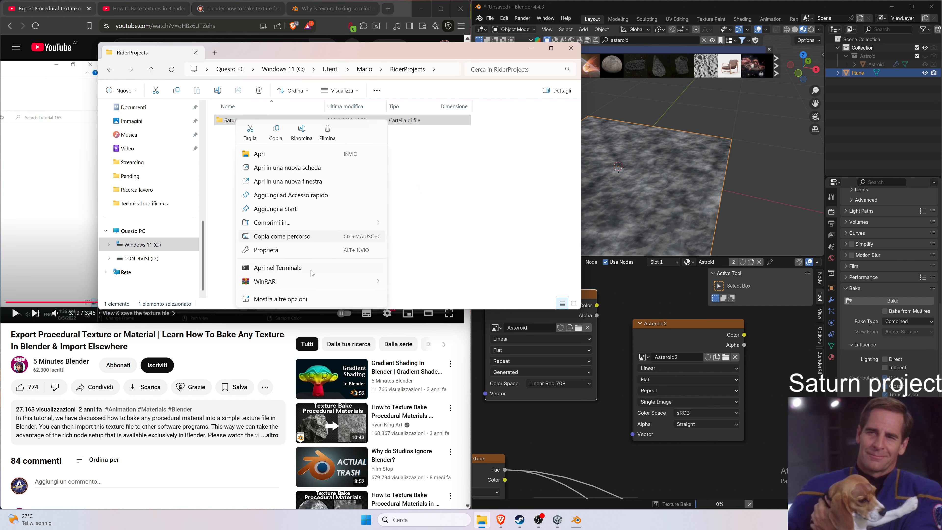
pyautogui.moveTo(315, 224)
pyautogui.click(323, 197)
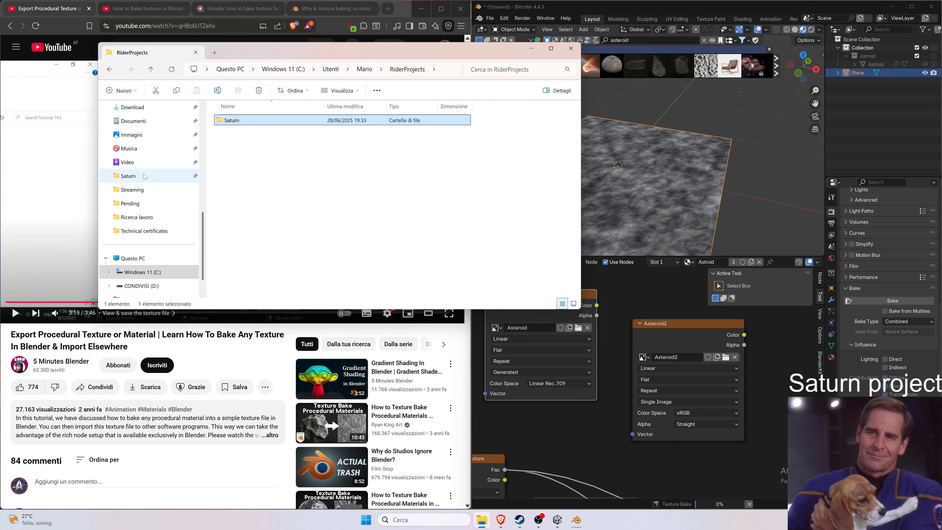
# Open the Saturn project's Assets, 3D Models, Asteroids, Asteroid folder in File Explorer.
pyautogui.doubleClick(239, 122)
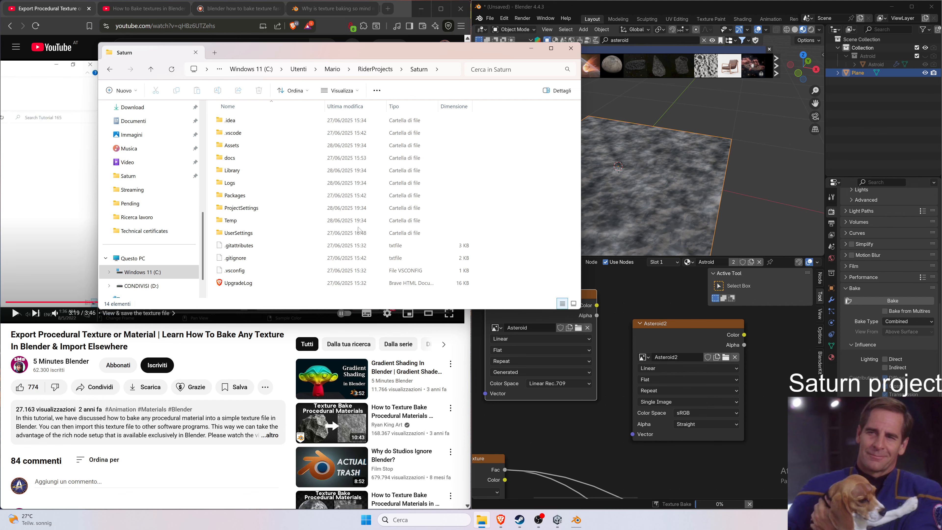
pyautogui.press('super')
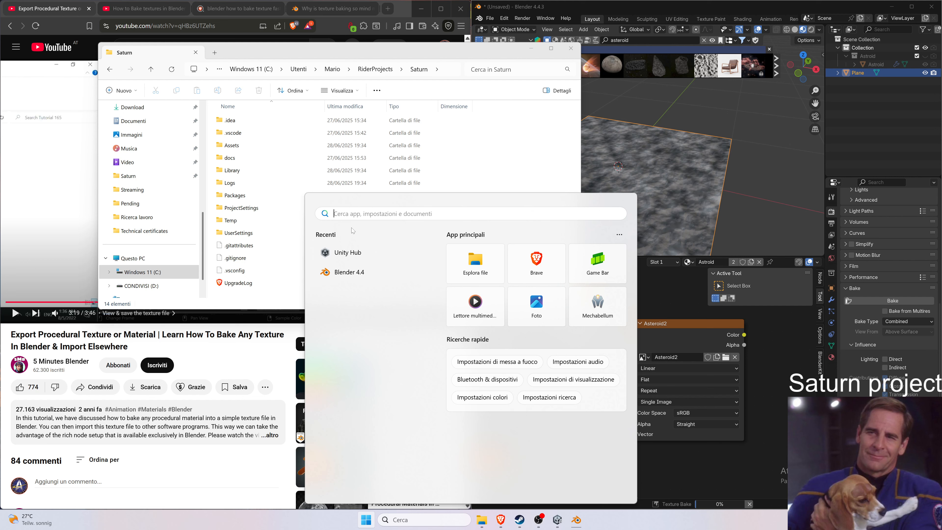
pyautogui.click(253, 146)
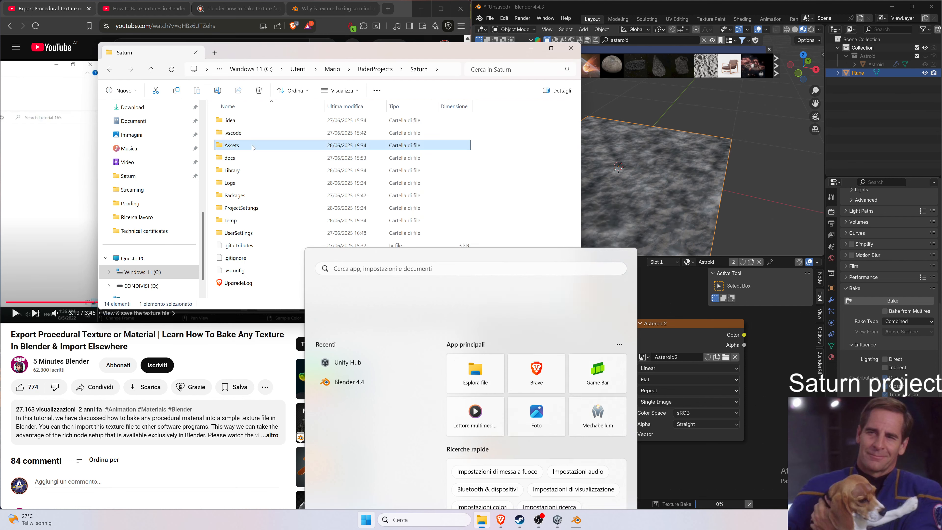
pyautogui.doubleClick(253, 146)
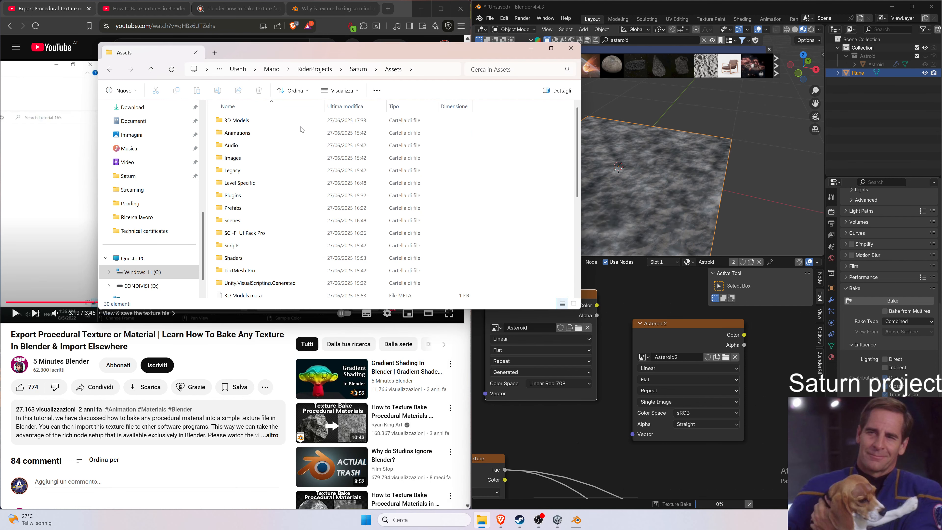
pyautogui.doubleClick(283, 125)
pyautogui.doubleClick(226, 121)
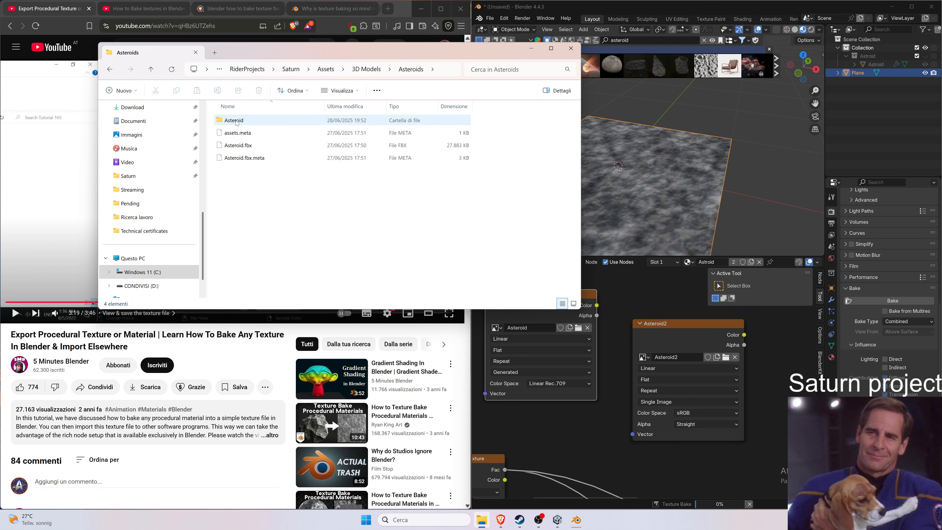
pyautogui.doubleClick(226, 121)
# Open the Asteroid Texture image file to preview it, then close the viewer.
pyautogui.click(239, 135)
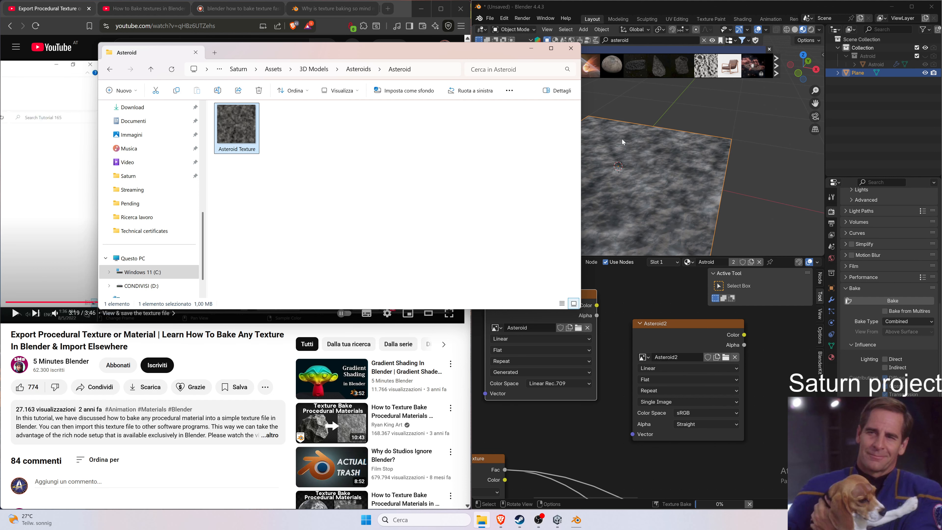
pyautogui.doubleClick(245, 149)
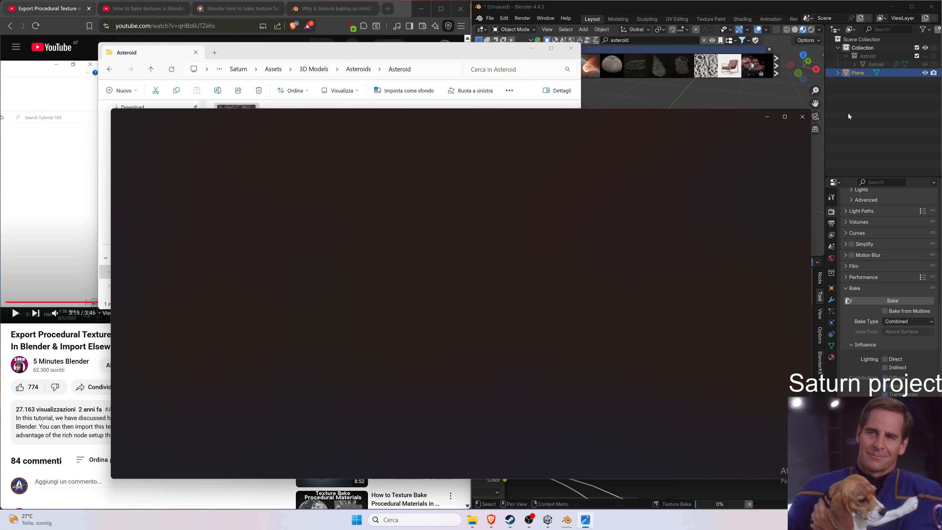
pyautogui.click(803, 117)
# Rename the texture file to Asteroid Diffuse Texture and minimize File Explorer.
pyautogui.click(237, 149)
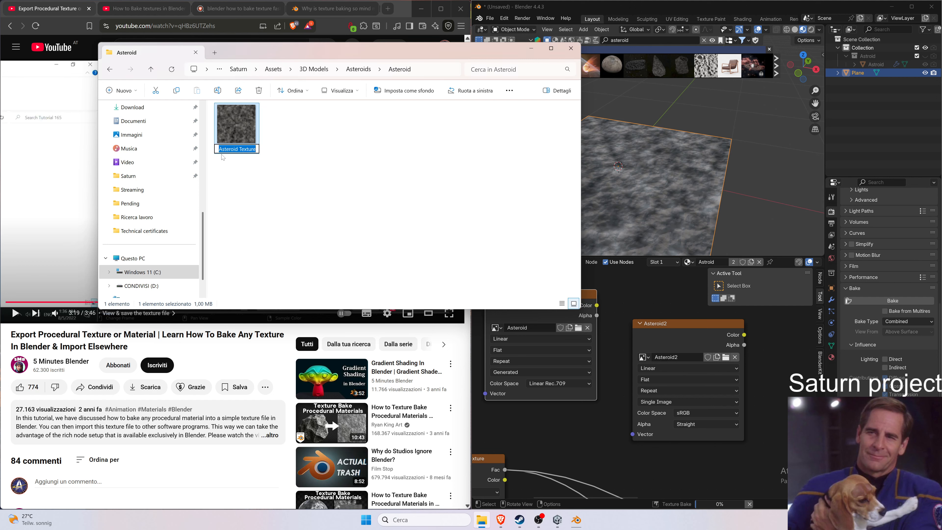
pyautogui.doubleClick(247, 149)
pyautogui.click(256, 148)
pyautogui.doubleClick(247, 149)
pyautogui.click(239, 149)
pyautogui.write('Diffus')
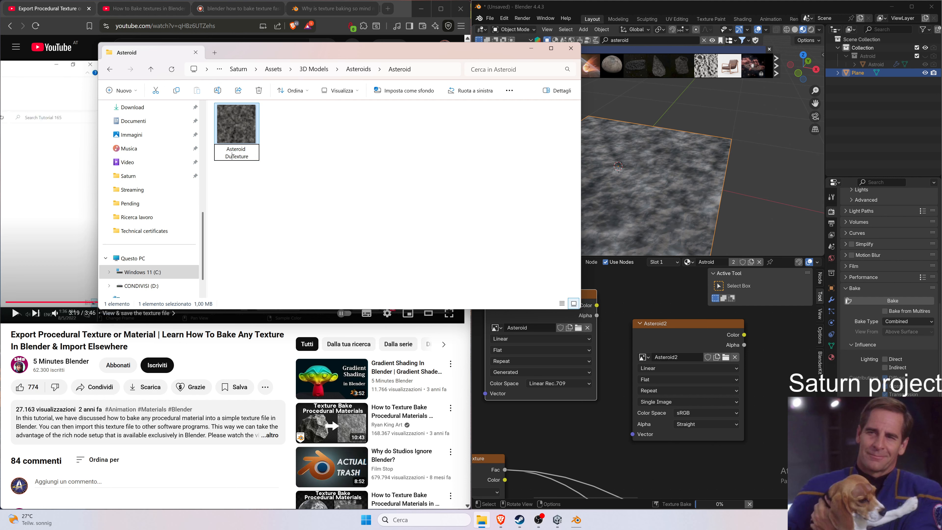
pyautogui.write('e')
pyautogui.press('Return')
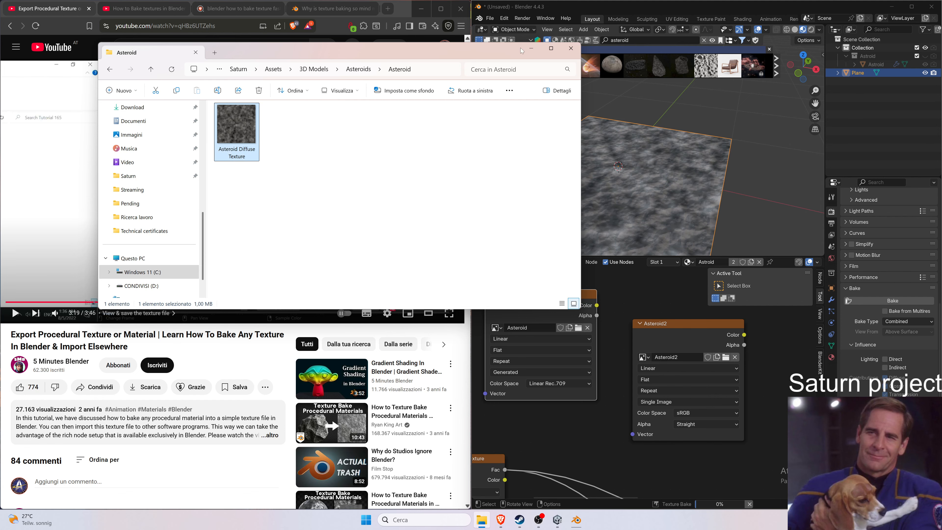
pyautogui.click(530, 50)
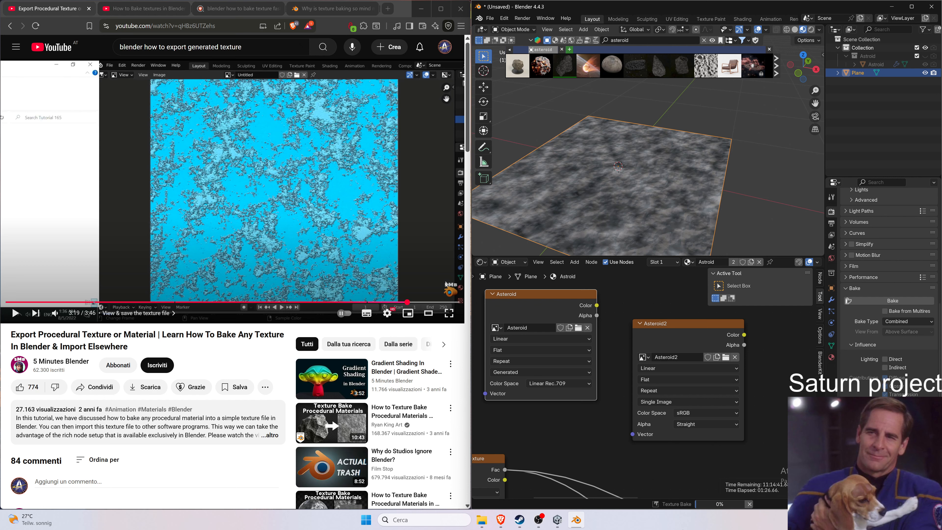
# Switch to Unity and open the 3D Models, Asteroids, Asteroid folder in the Project window.
pyautogui.click(561, 517)
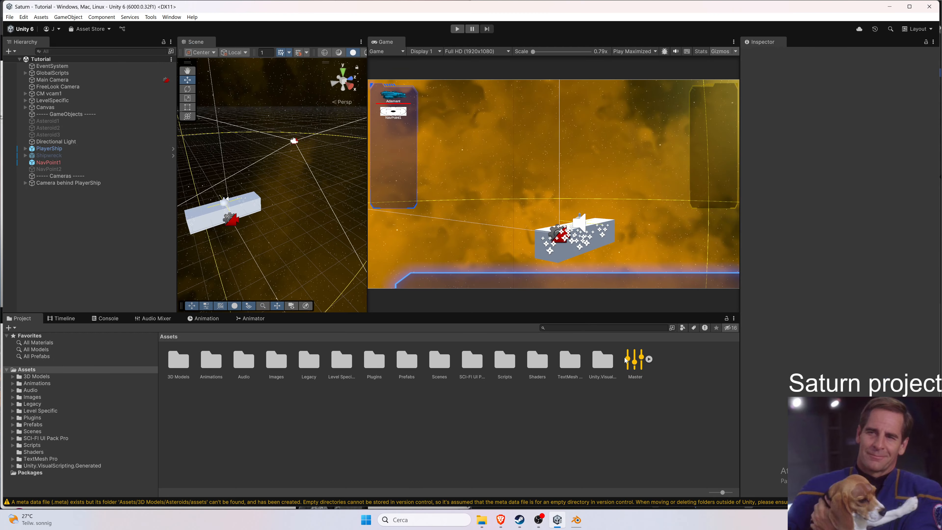
pyautogui.doubleClick(181, 371)
pyautogui.doubleClick(180, 367)
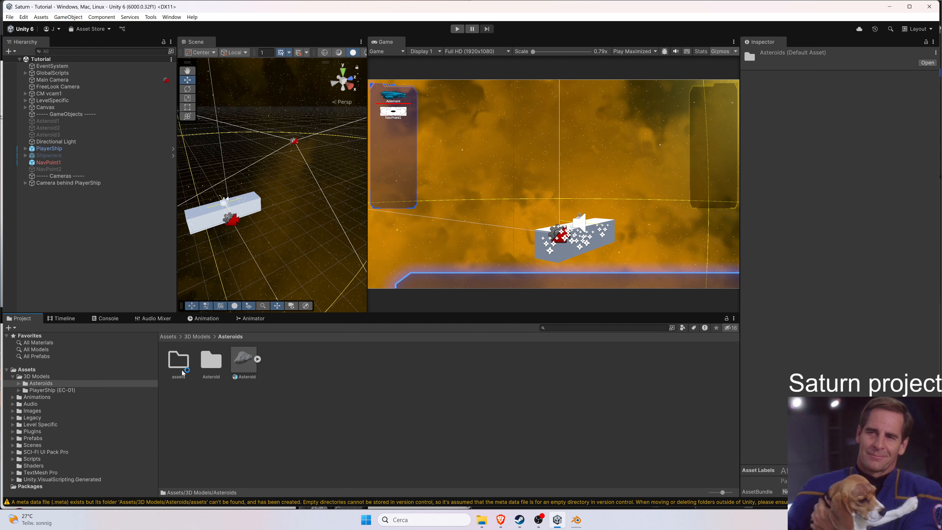
pyautogui.doubleClick(211, 362)
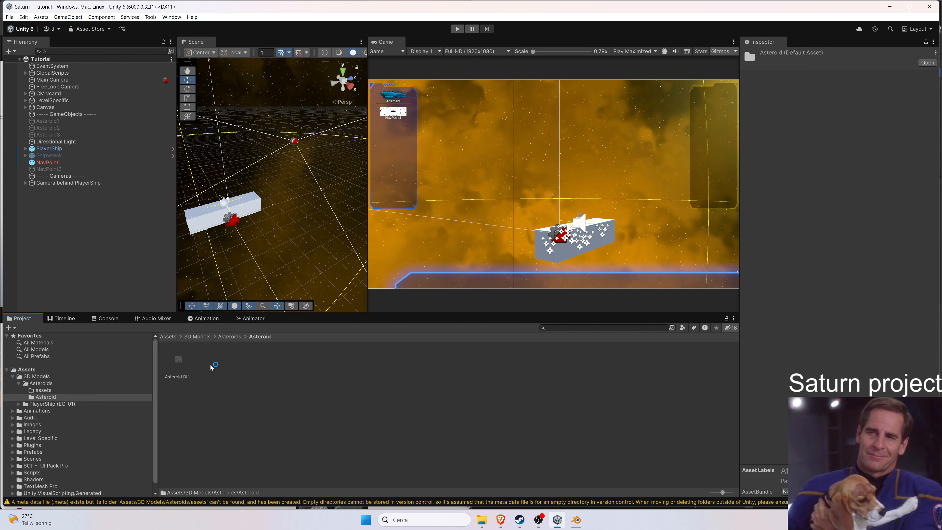
# Delete the Asteroid model file and the empty assets folder from the Asteroids folder.
pyautogui.click(229, 335)
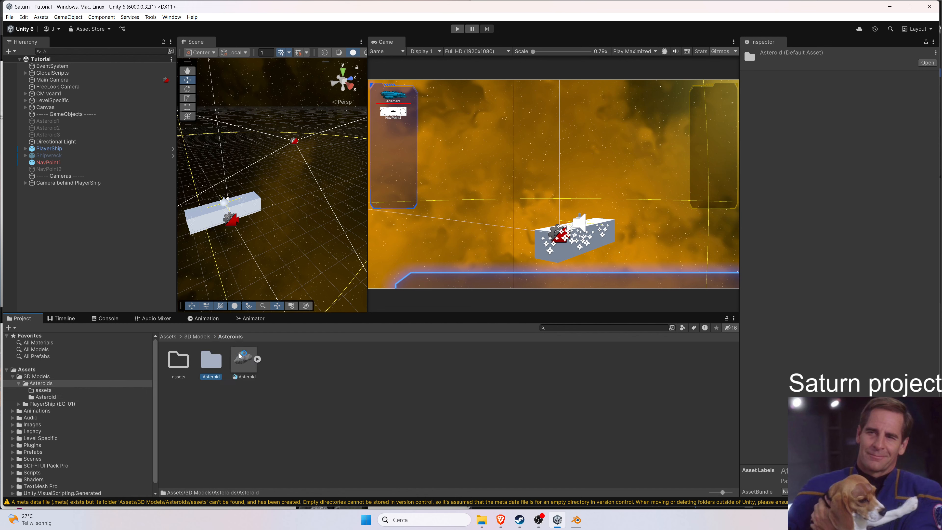
pyautogui.click(243, 359)
pyautogui.press('Delete')
pyautogui.click(497, 275)
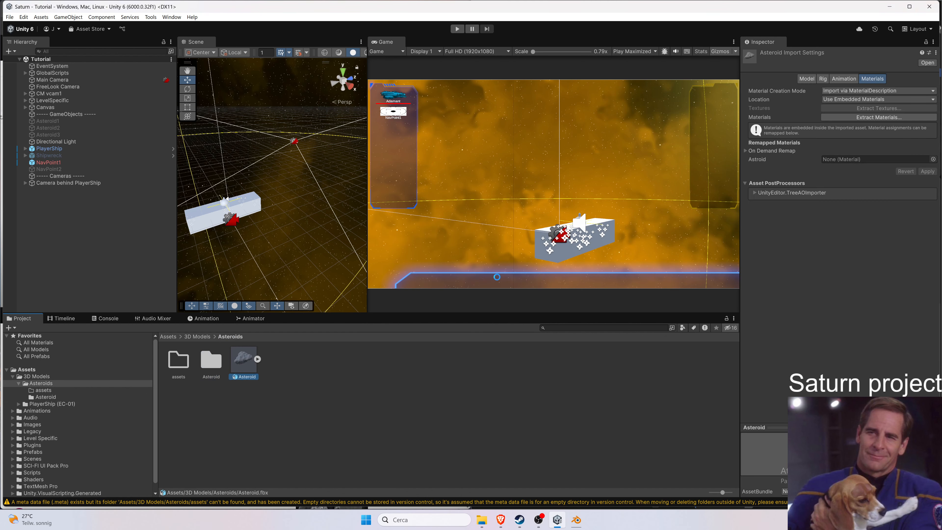
pyautogui.click(172, 366)
pyautogui.press('Delete')
pyautogui.press('Return')
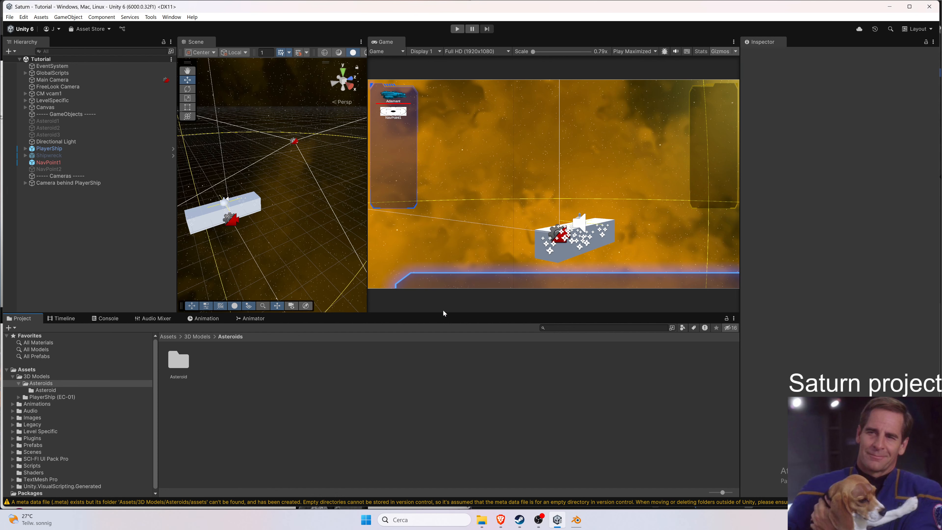
# Check the contents of the Asteroid and Asteroids folders in the Project window.
pyautogui.doubleClick(180, 362)
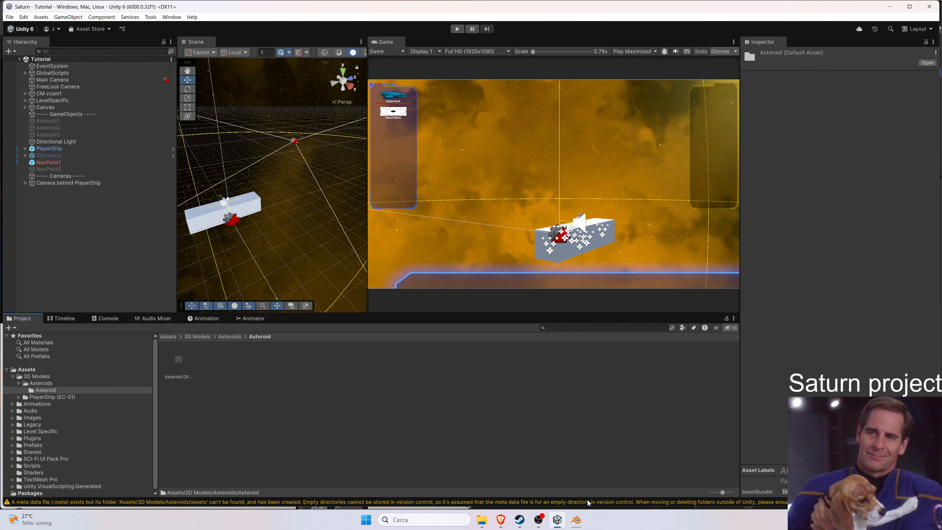
pyautogui.moveTo(580, 525)
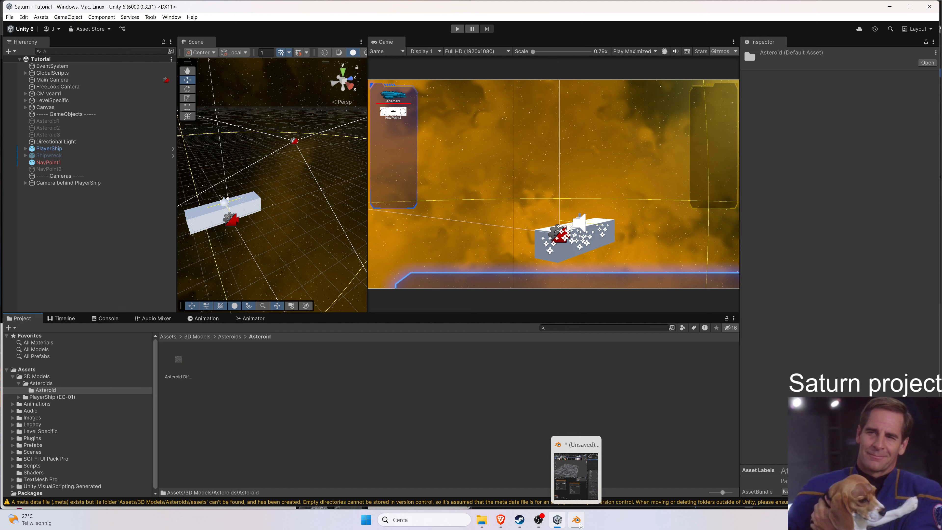
pyautogui.click(580, 525)
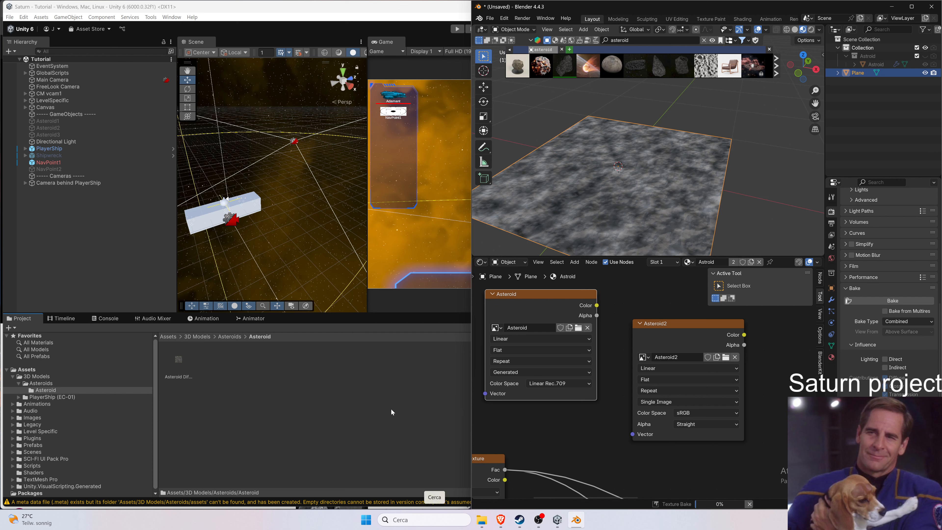
pyautogui.click(307, 403)
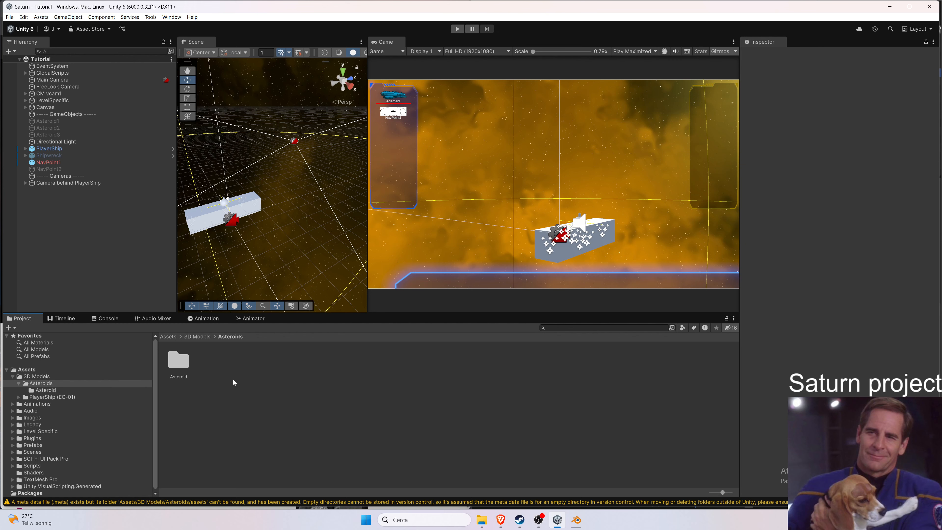
pyautogui.doubleClick(183, 361)
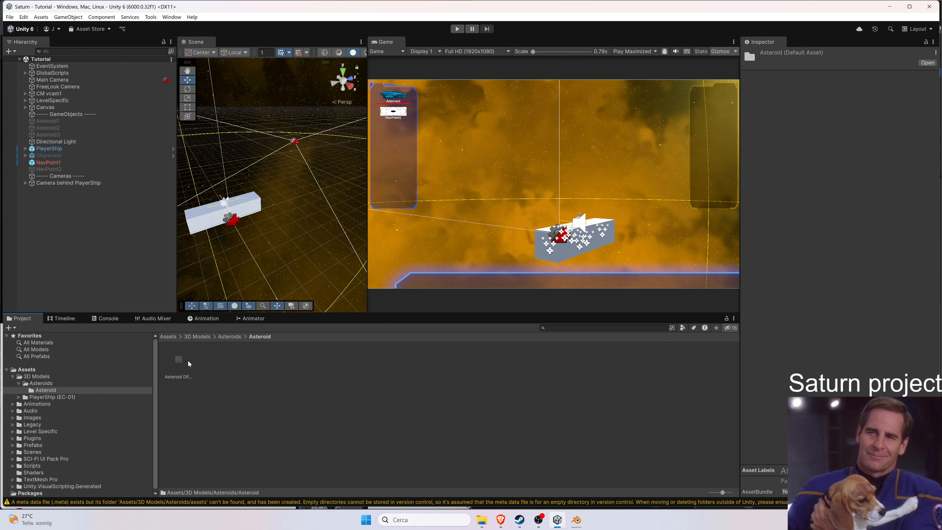
pyautogui.click(230, 336)
# Open Task Manager and inspect Blender's CPU usage in the process list.
pyautogui.click(563, 523)
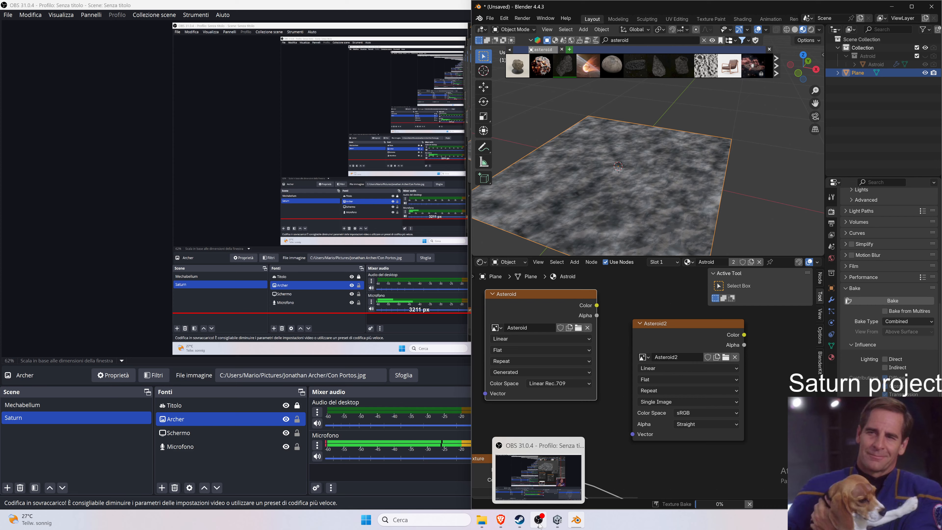
pyautogui.click(538, 520)
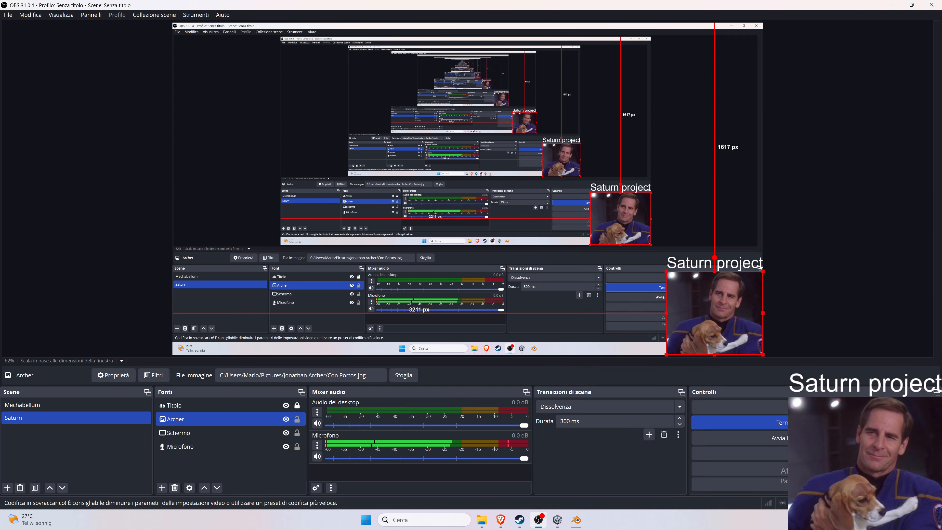
pyautogui.click(896, 5)
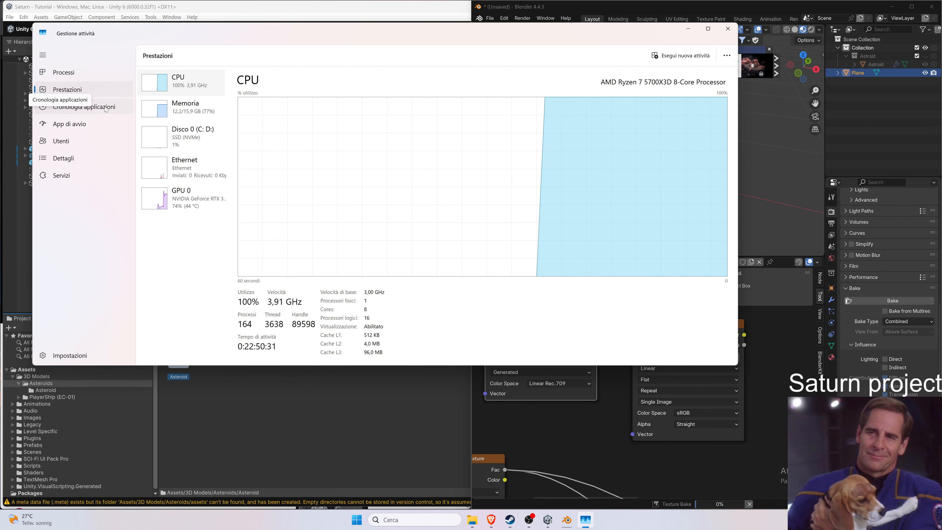
pyautogui.click(74, 106)
pyautogui.click(98, 73)
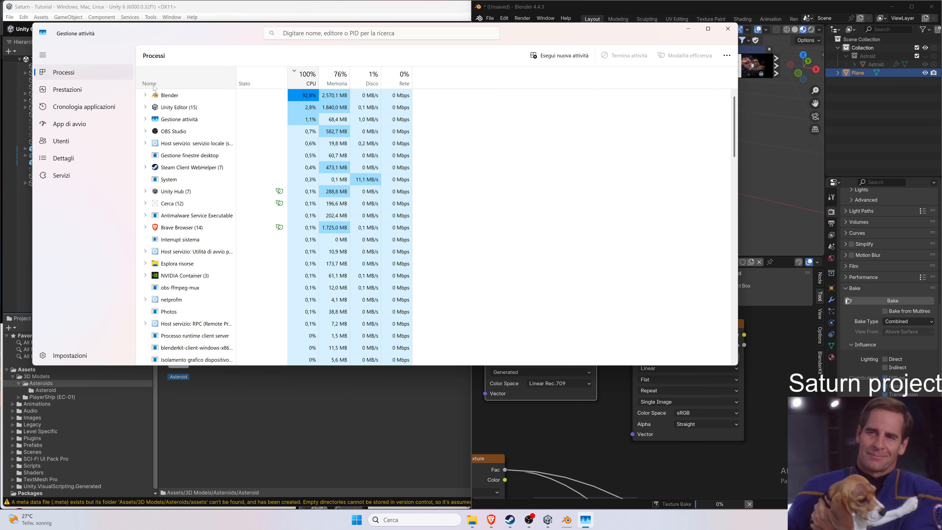
pyautogui.click(146, 95)
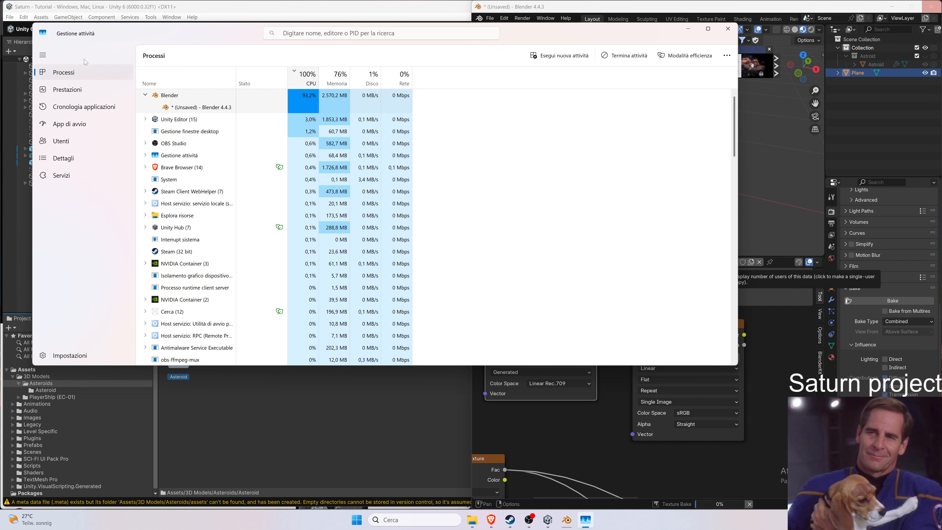
pyautogui.click(84, 83)
# Expand and read the search answer on why Blender bakes with the CPU instead of the GPU.
pyautogui.click(548, 519)
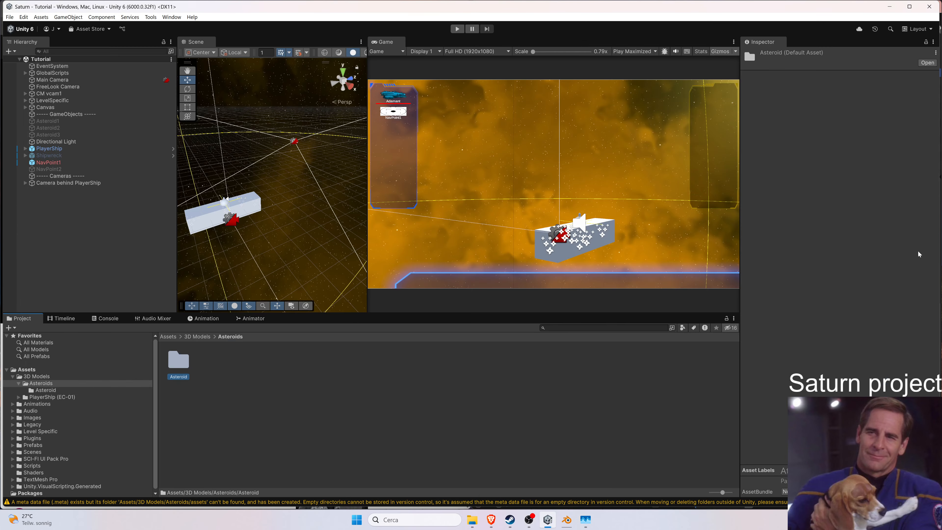
pyautogui.click(533, 523)
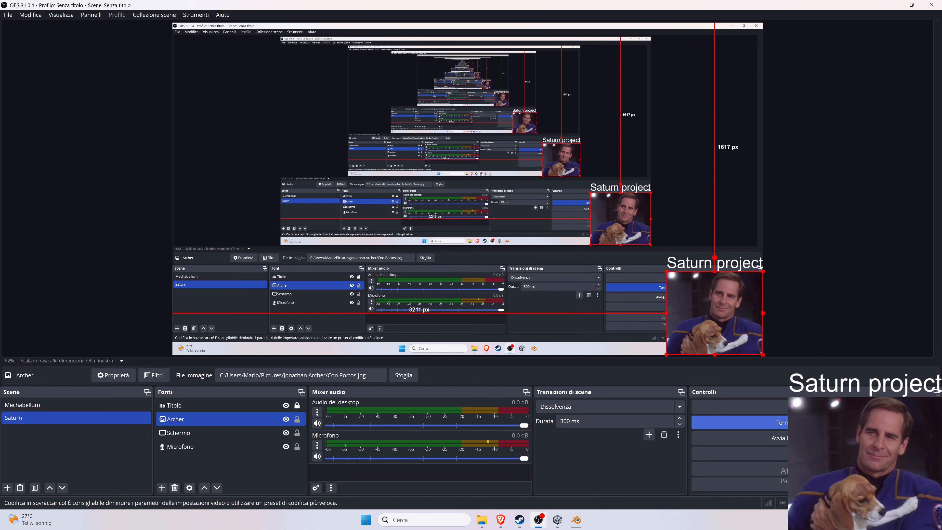
pyautogui.click(886, 6)
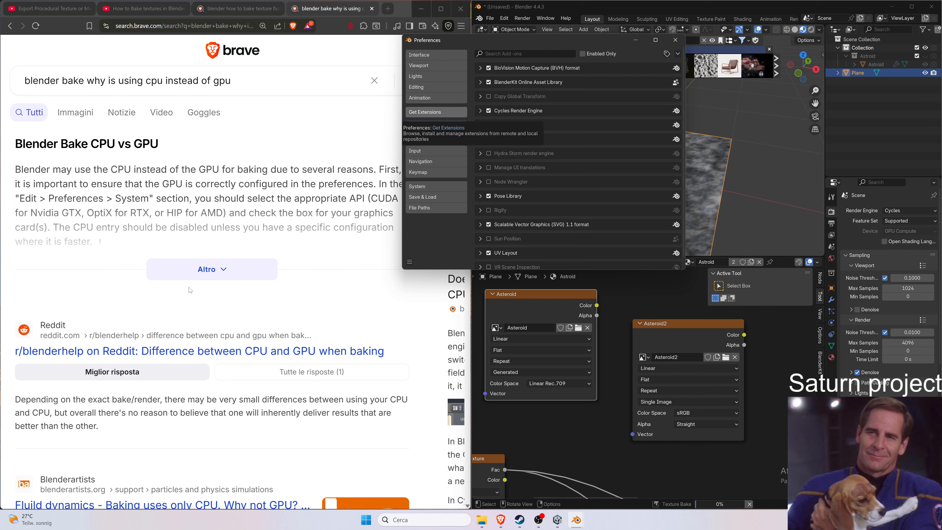
pyautogui.click(190, 275)
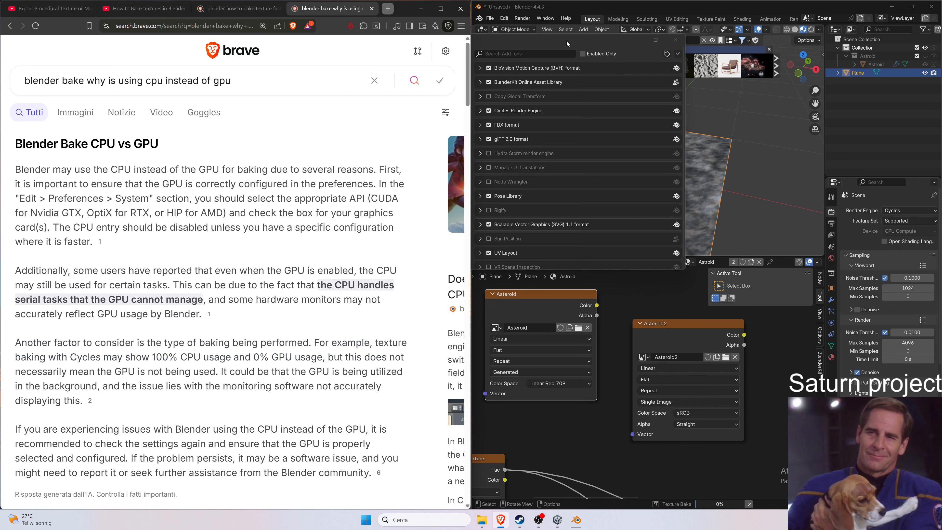
pyautogui.moveTo(567, 43); pyautogui.dragTo(715, 120)
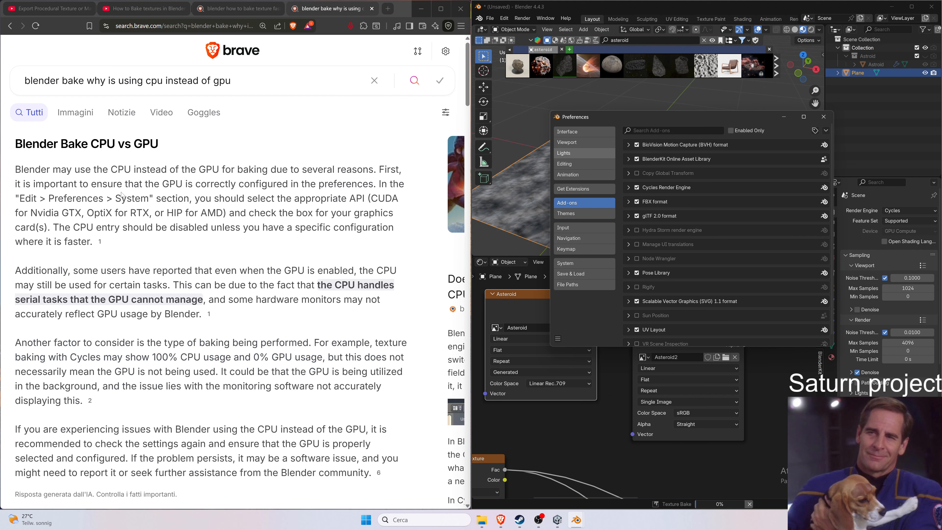
pyautogui.click(492, 11)
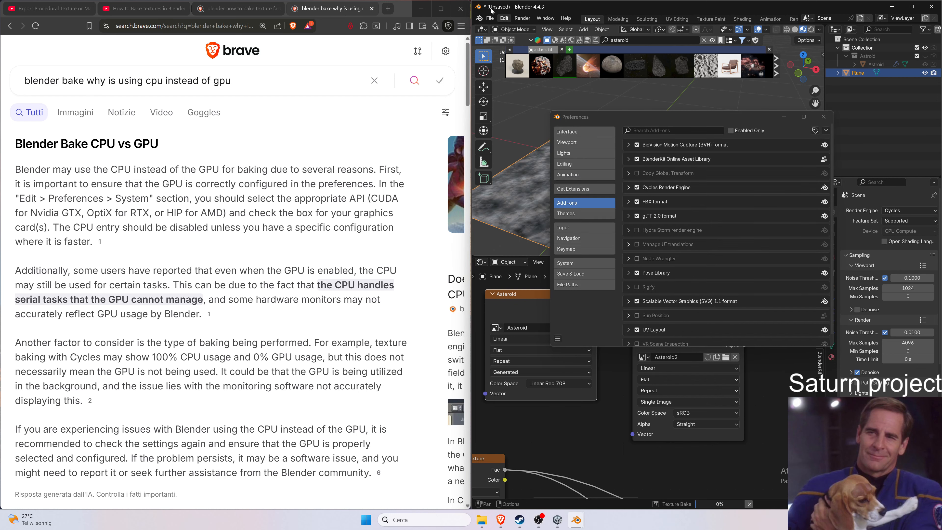
pyautogui.click(828, 119)
# Open Blender Preferences and move the window over the browser.
pyautogui.click(500, 21)
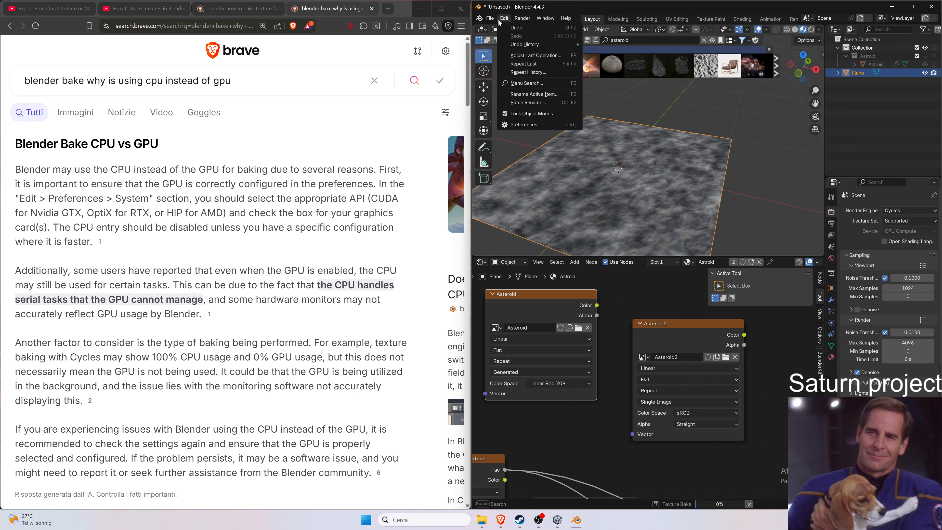
pyautogui.click(523, 125)
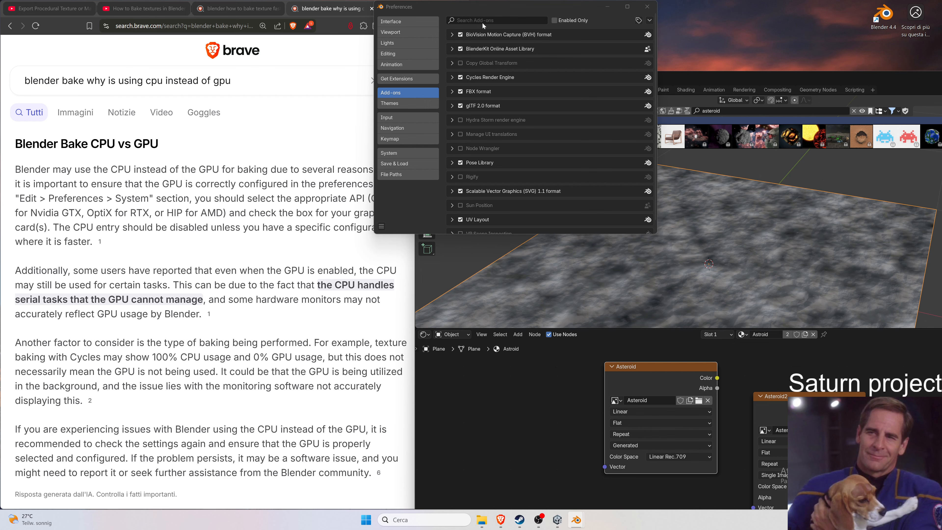
pyautogui.moveTo(708, 75); pyautogui.dragTo(941, 76)
pyautogui.moveTo(419, 14); pyautogui.dragTo(173, 187)
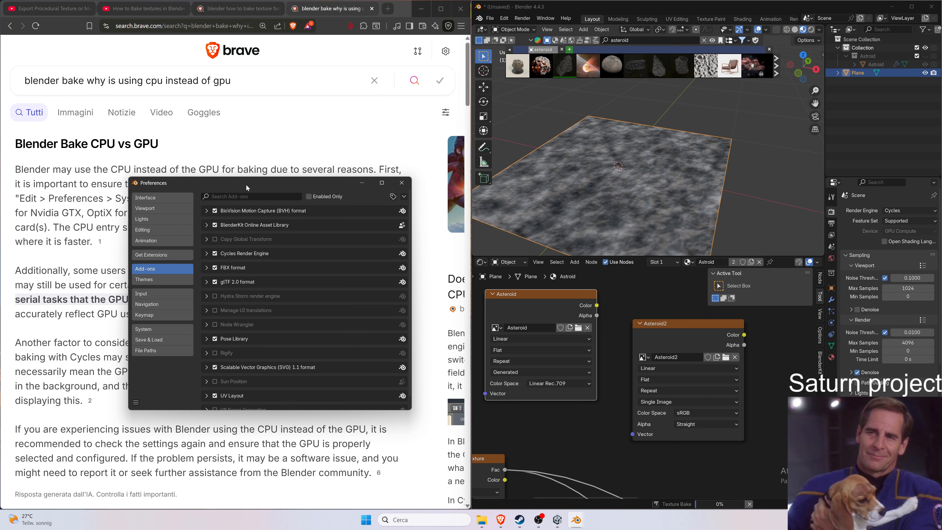
pyautogui.moveTo(247, 188); pyautogui.dragTo(245, 269)
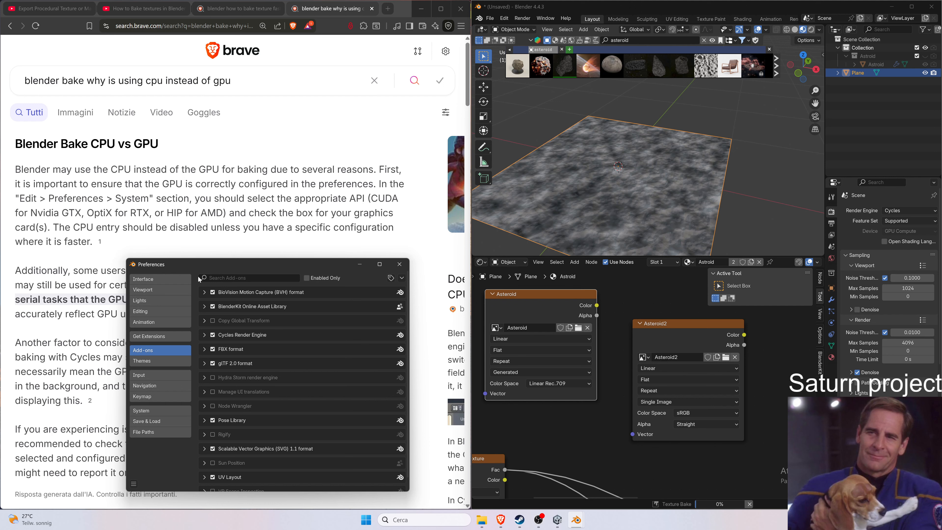
# Set the Cycles render devices to OptiX with the NVIDIA GeForce RTX 3060 enabled in System preferences.
pyautogui.click(160, 410)
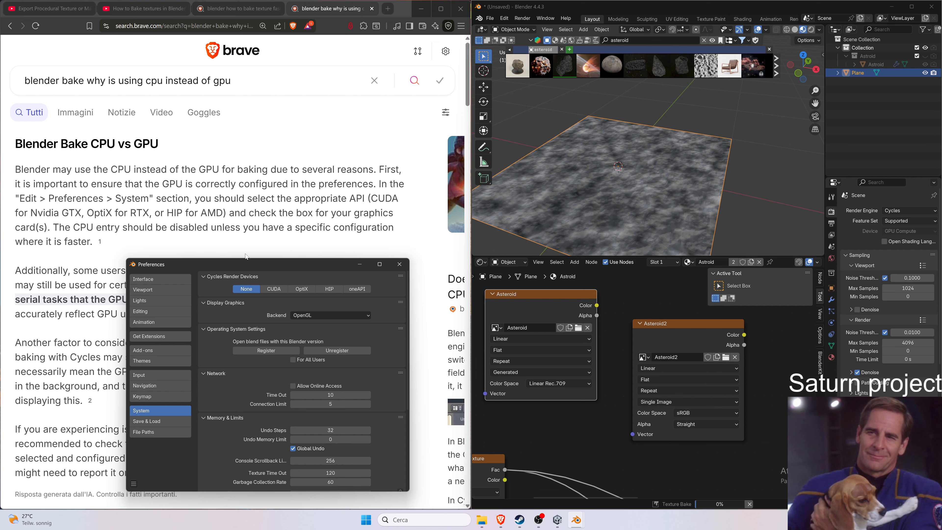
pyautogui.click(274, 289)
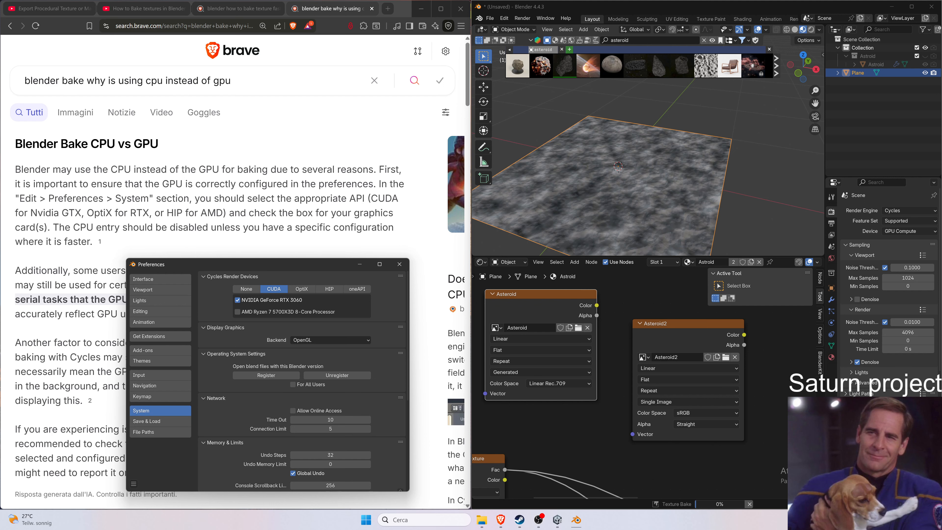
pyautogui.click(305, 289)
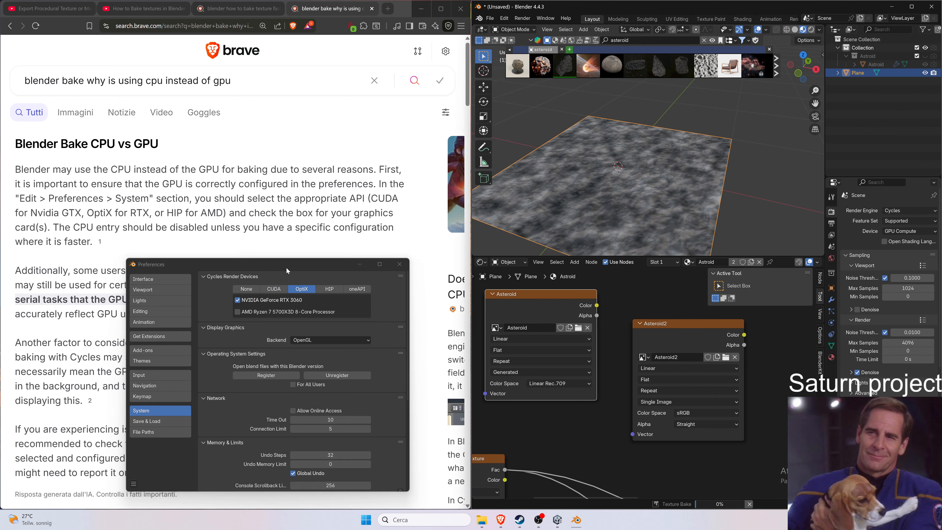
# Close the Preferences window and cancel the running texture bake.
pyautogui.moveTo(286, 267); pyautogui.dragTo(310, 25)
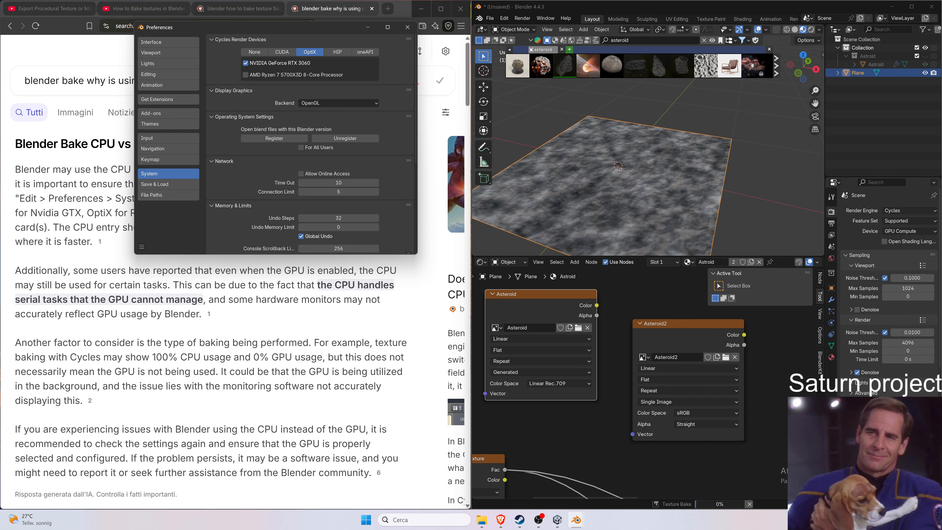
pyautogui.scroll(-1, 238, 275)
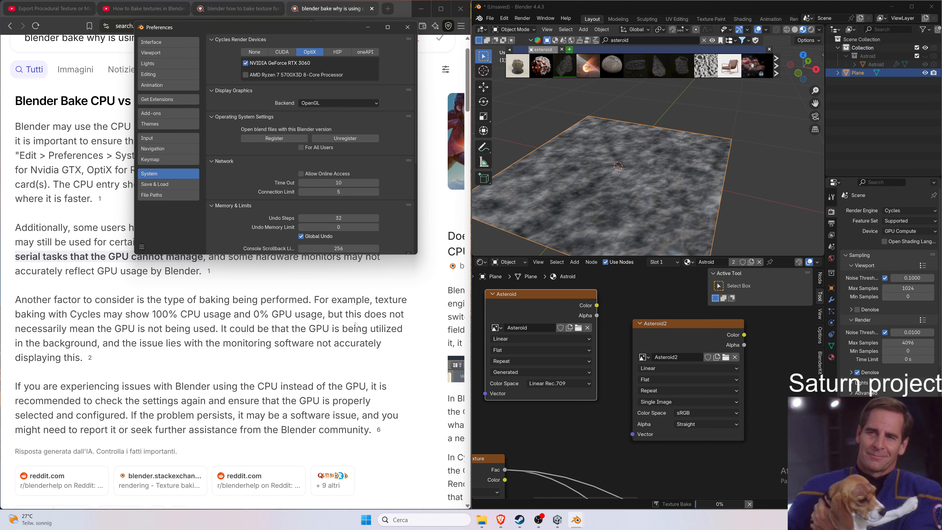
pyautogui.click(408, 27)
pyautogui.click(749, 504)
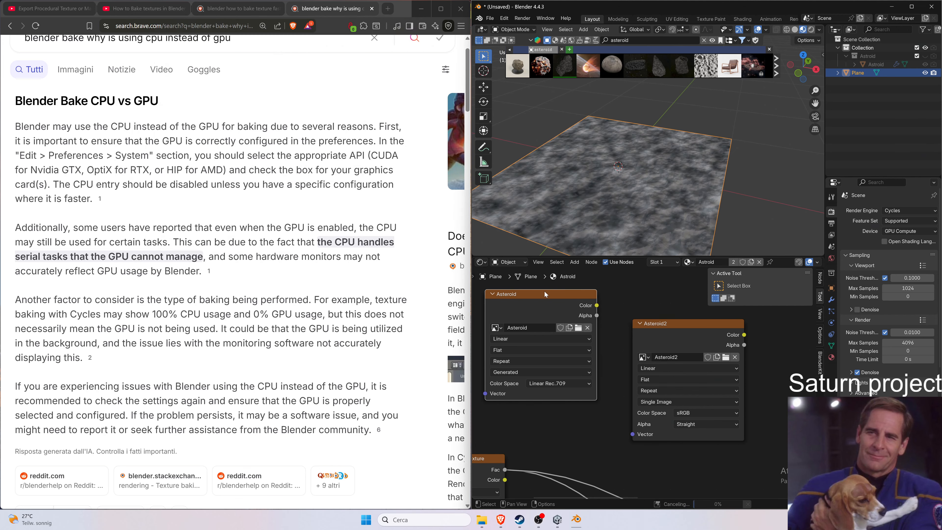
# Switch the node area to the Image Editor to inspect the baked Asteroid image, then return to the Shader Editor.
pyautogui.click(481, 262)
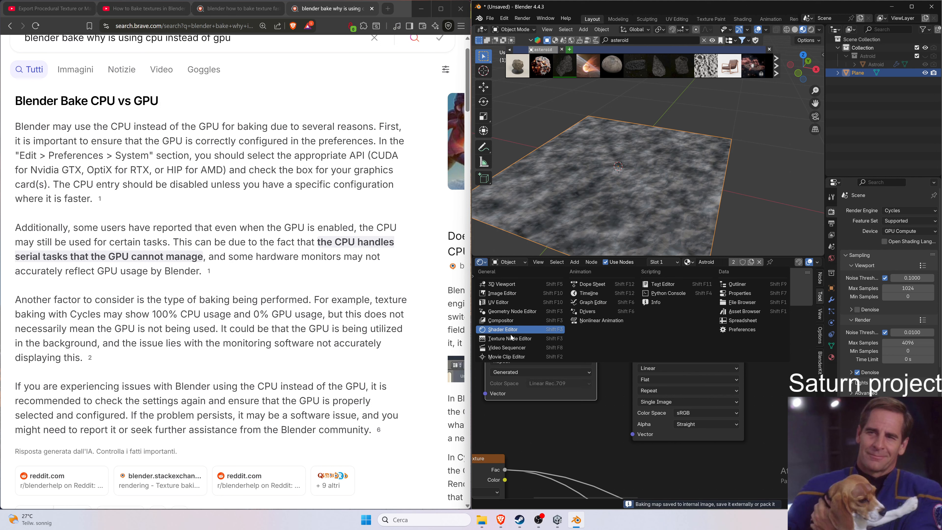
pyautogui.click(521, 294)
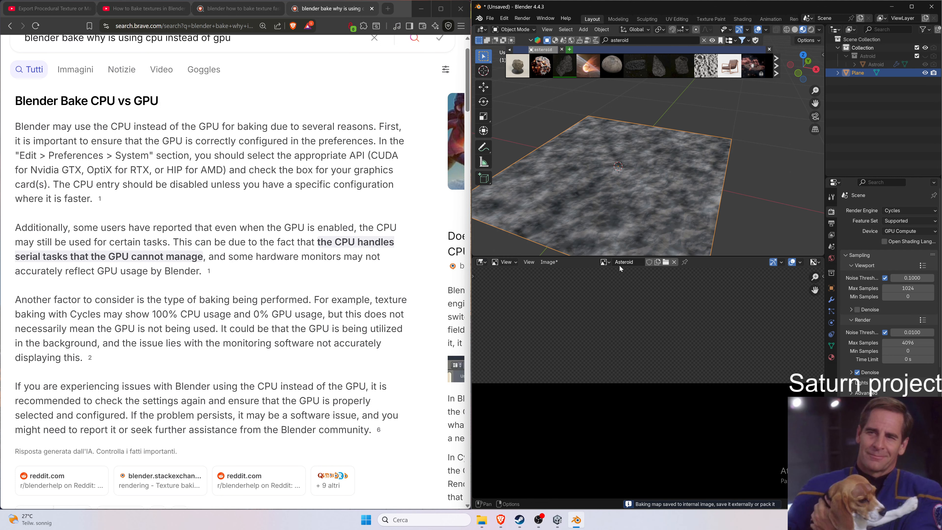
pyautogui.click(604, 262)
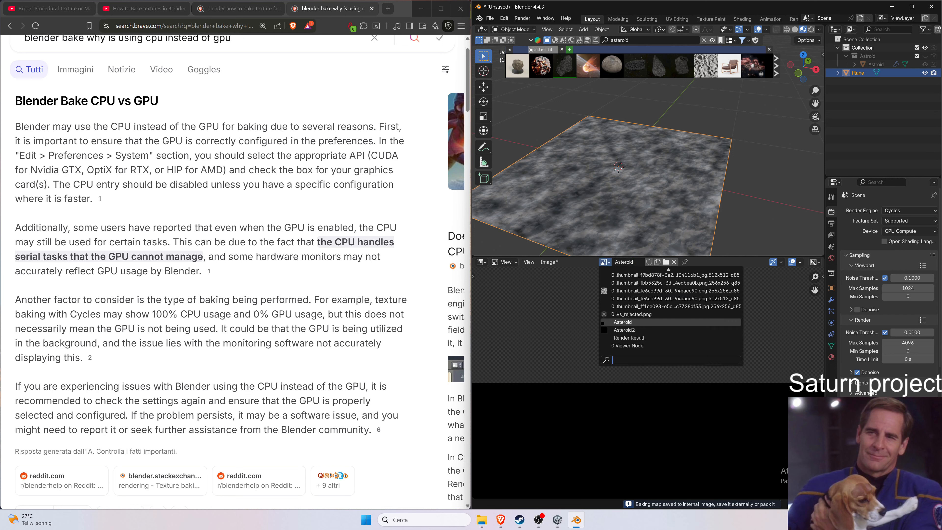
pyautogui.click(622, 322)
pyautogui.click(481, 262)
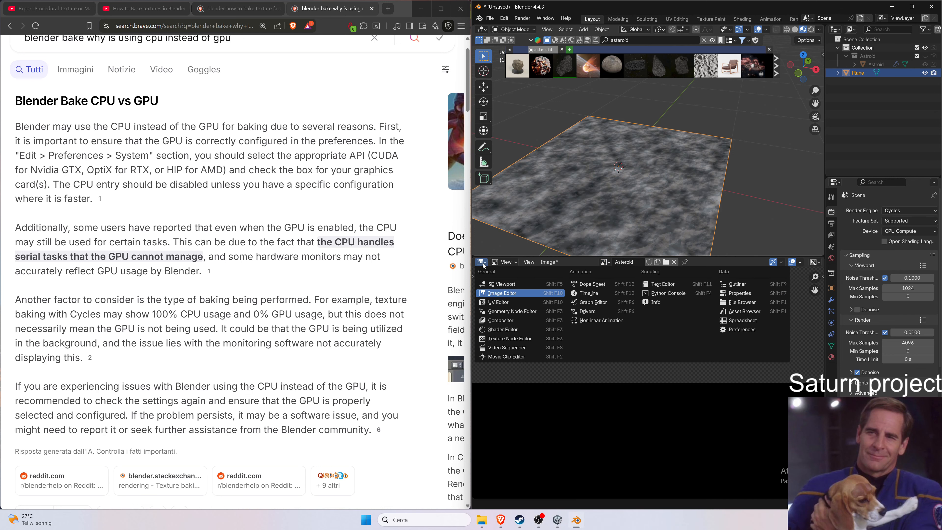
pyautogui.click(497, 331)
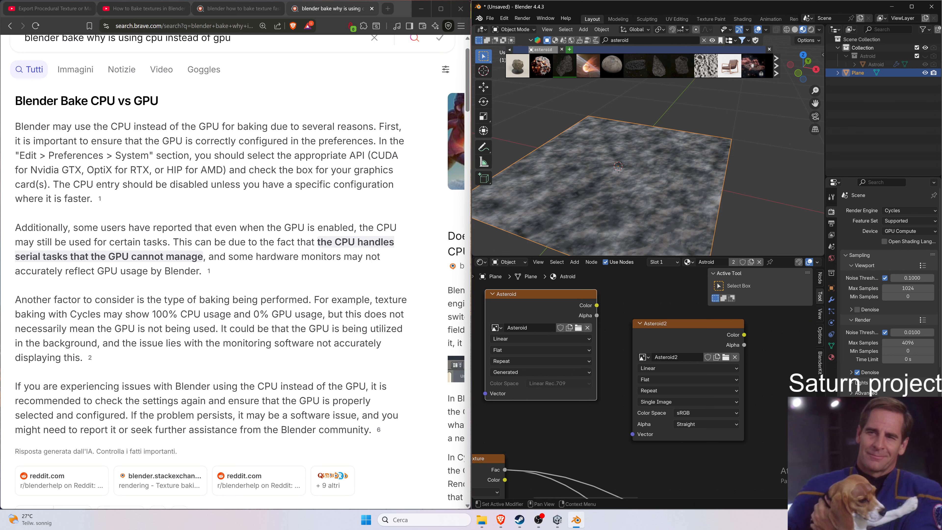
# Start the texture bake again from the render properties.
pyautogui.scroll(-5, 890, 297)
pyautogui.click(889, 391)
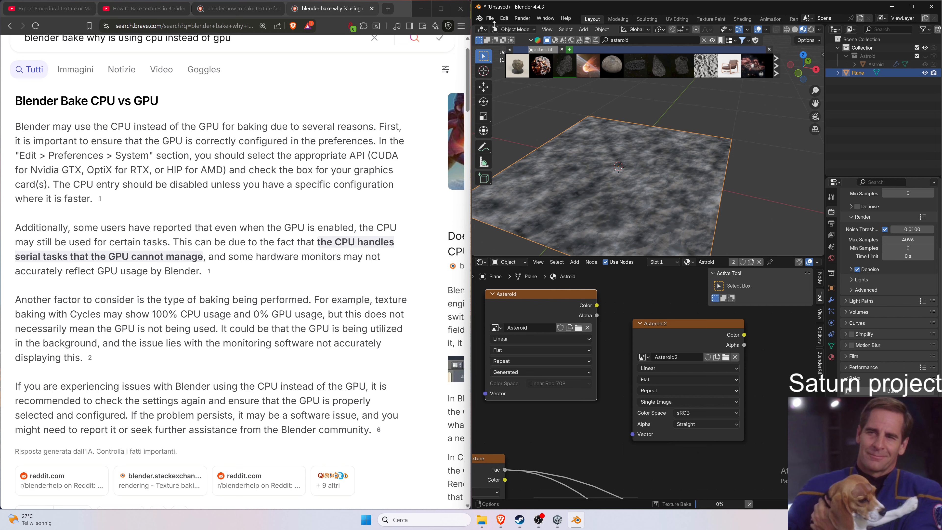
# Open Preferences and try switching the display graphics backend to Vulkan (experimental), then set it back to OpenGL.
pyautogui.click(489, 19)
pyautogui.moveTo(504, 18)
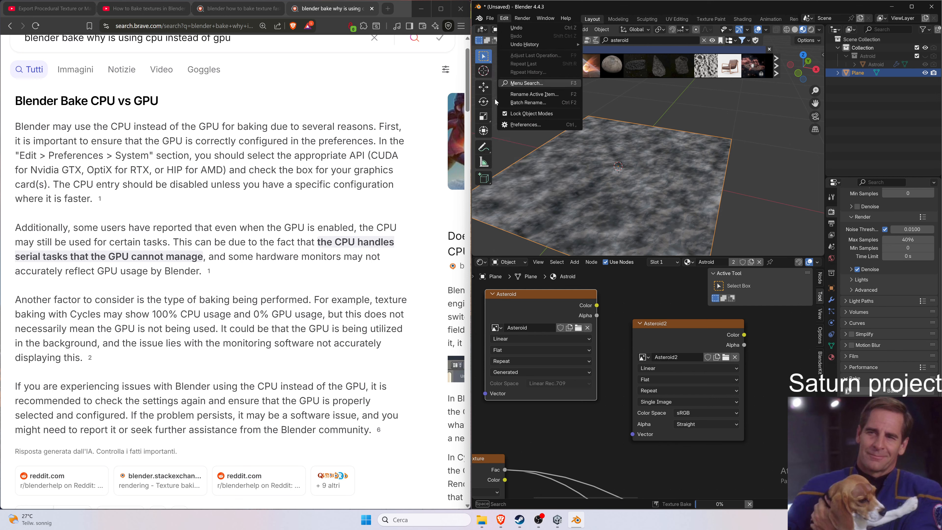
pyautogui.click(511, 125)
pyautogui.moveTo(444, 12); pyautogui.dragTo(175, 119)
pyautogui.click(343, 191)
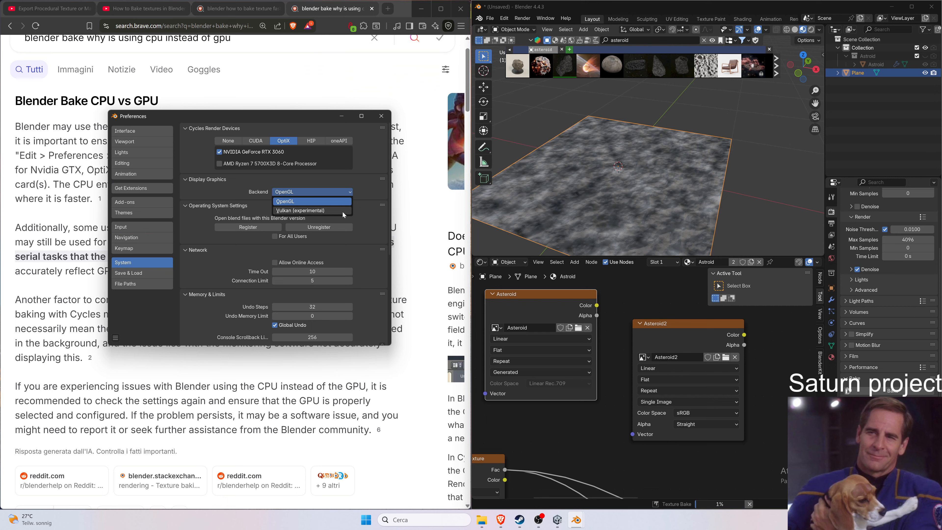
pyautogui.click(342, 211)
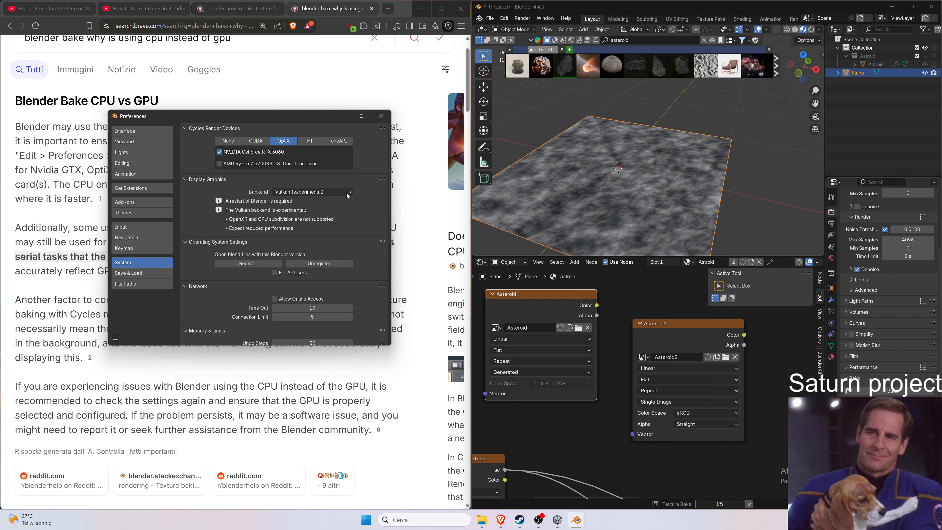
pyautogui.click(312, 189)
pyautogui.click(315, 197)
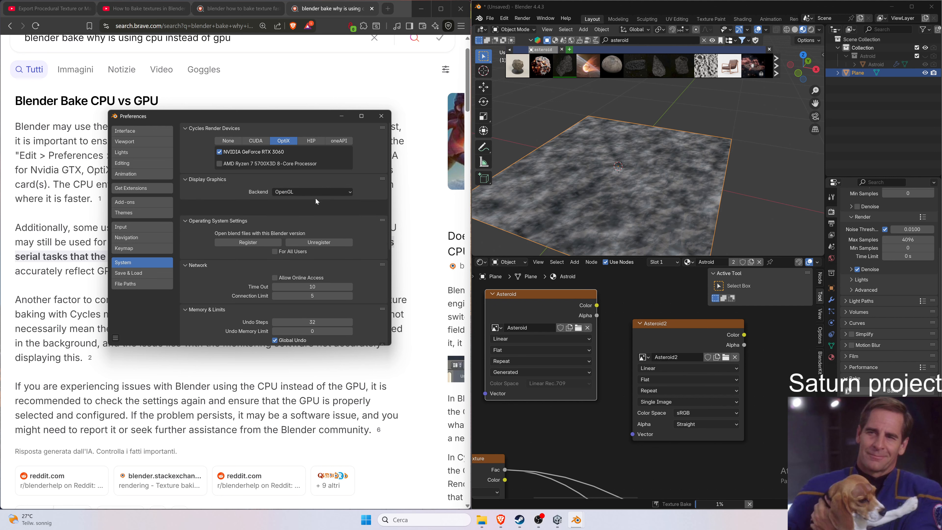
# Scroll through the System preferences memory and limits settings, then close the Preferences window.
pyautogui.scroll(-2, 334, 195)
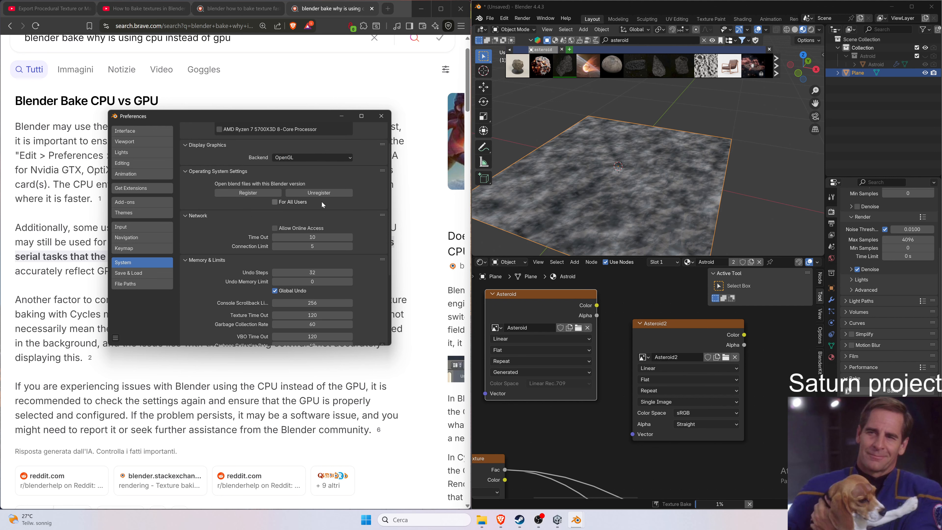
pyautogui.scroll(-3, 354, 228)
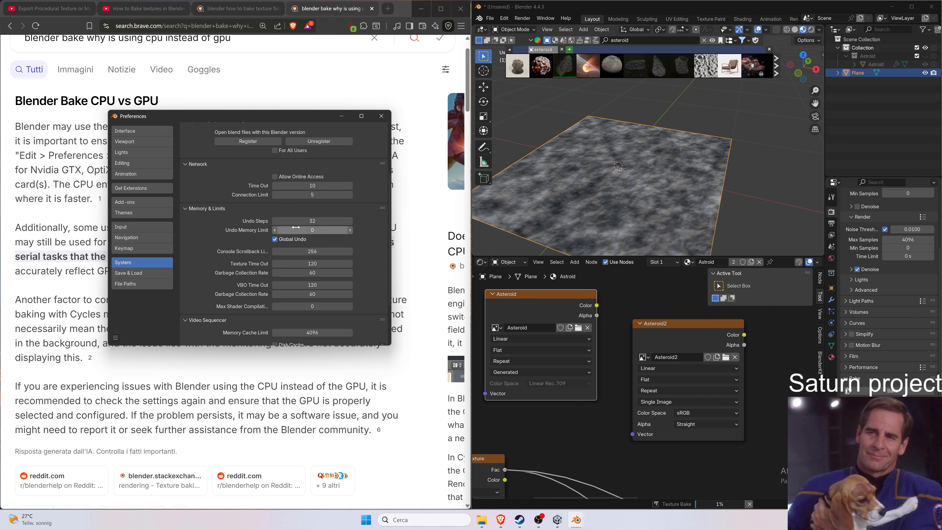
pyautogui.scroll(-2, 310, 208)
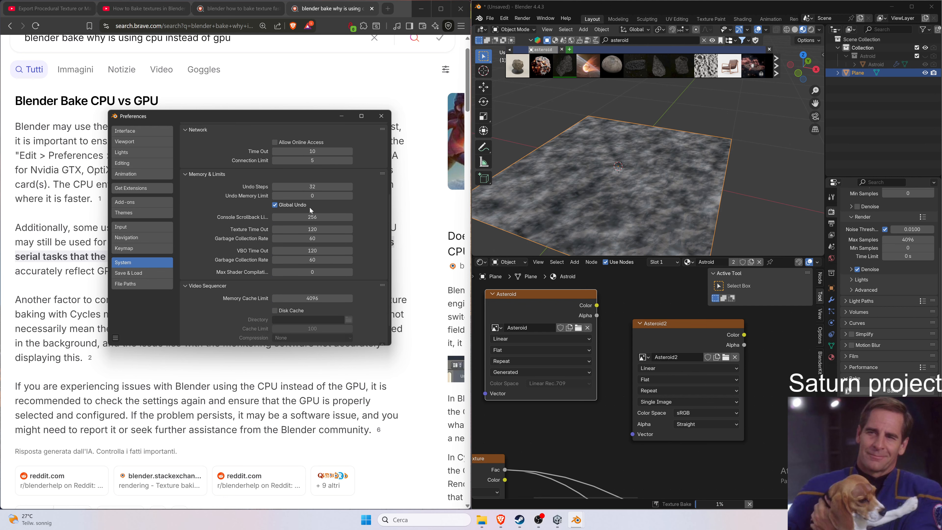
pyautogui.scroll(-1, 310, 210)
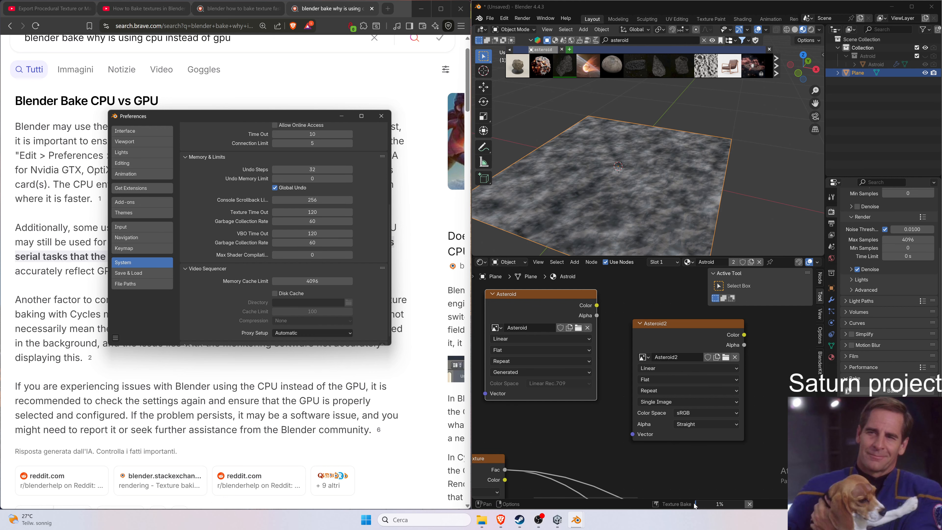
pyautogui.scroll(-1, 218, 179)
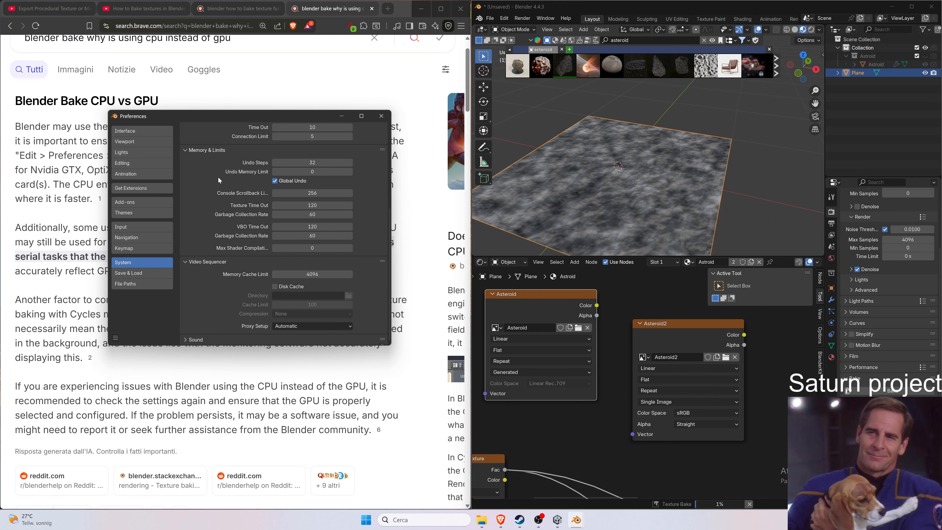
pyautogui.scroll(7, 269, 285)
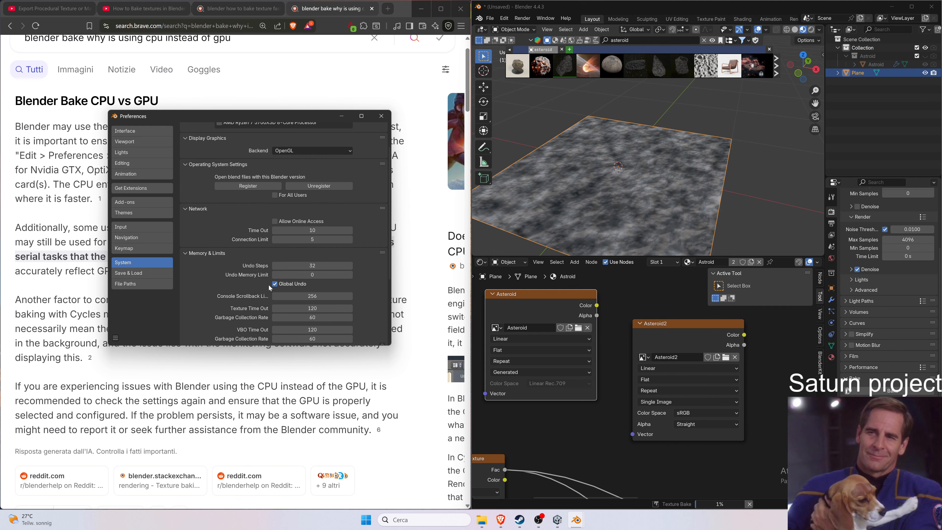
pyautogui.scroll(2, 272, 280)
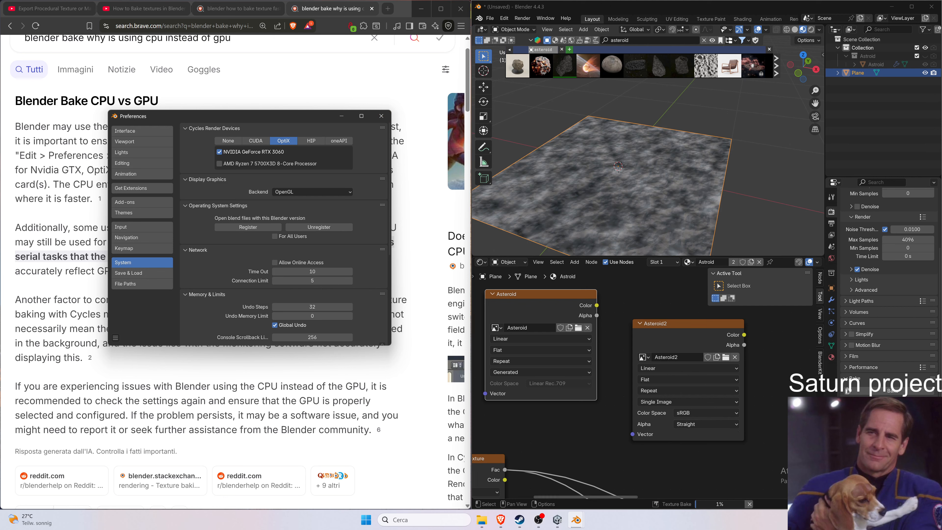
pyautogui.moveTo(729, 507)
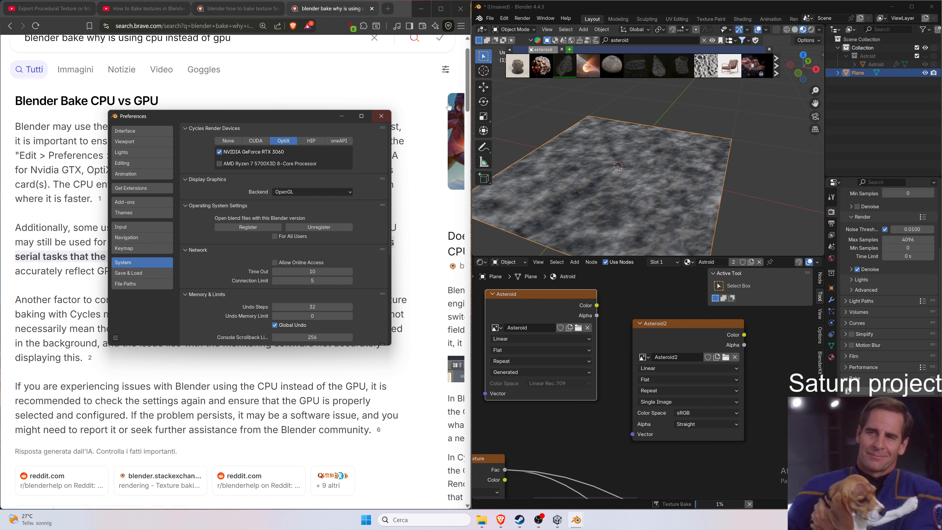
pyautogui.click(380, 114)
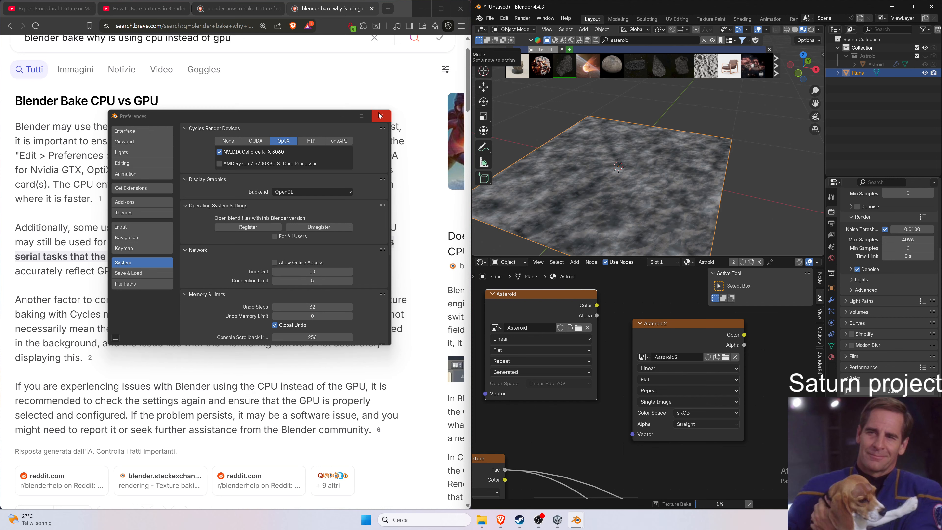
pyautogui.click(381, 117)
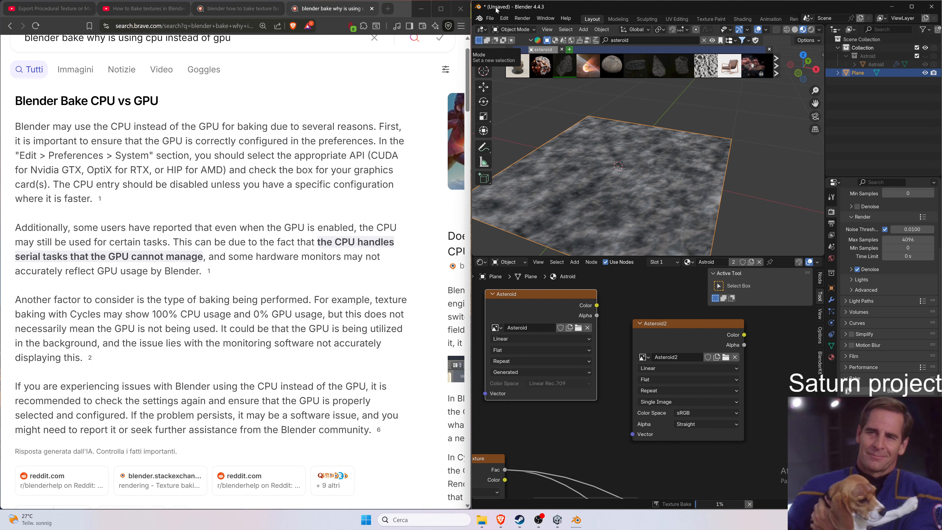
# Save the blend file as Untitled.blend in the Downloads folder.
pyautogui.click(490, 18)
pyautogui.click(507, 80)
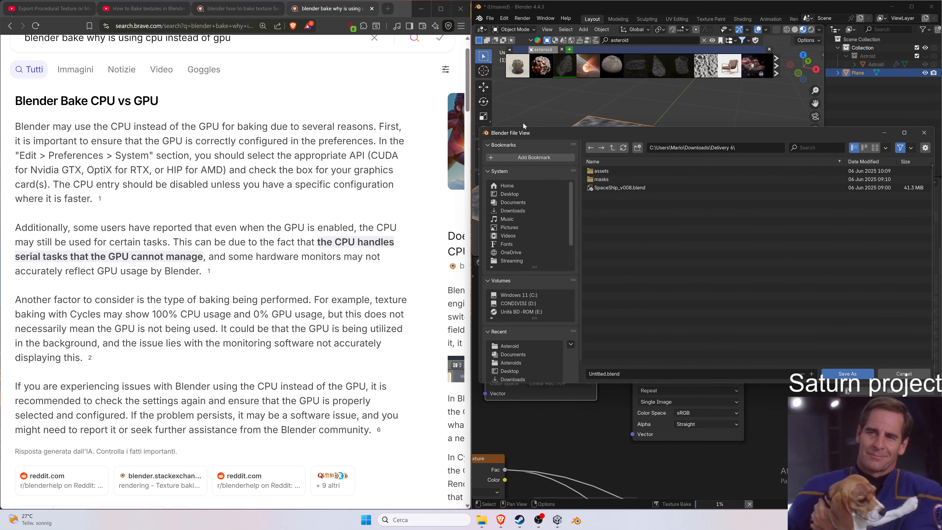
pyautogui.moveTo(518, 133); pyautogui.dragTo(65, 22)
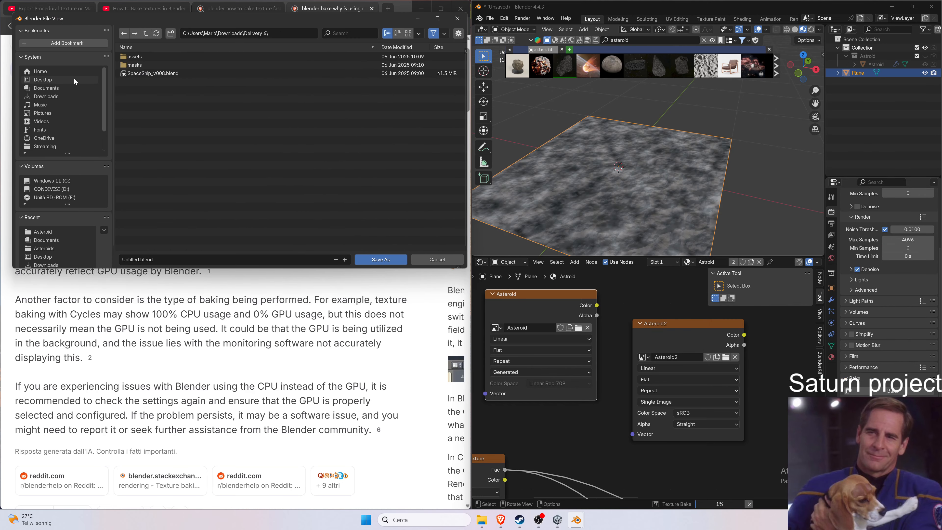
pyautogui.click(71, 96)
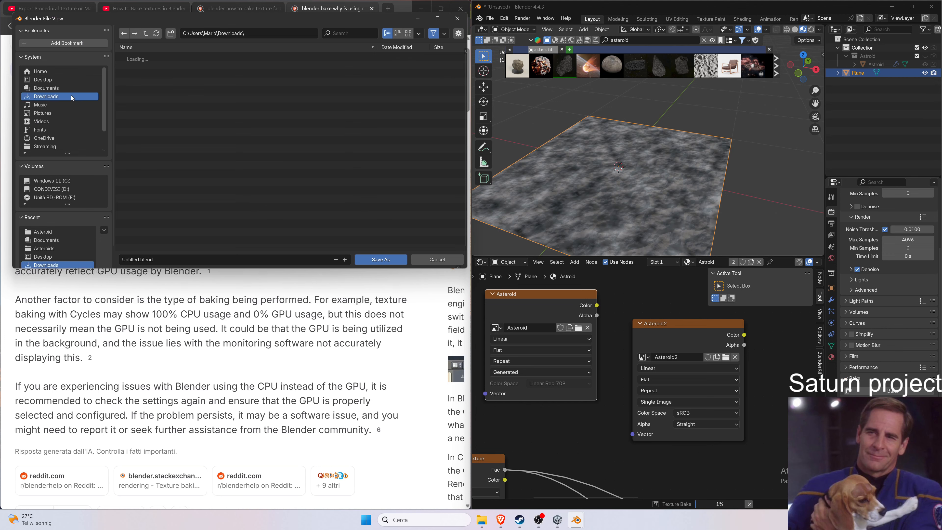
pyautogui.click(394, 261)
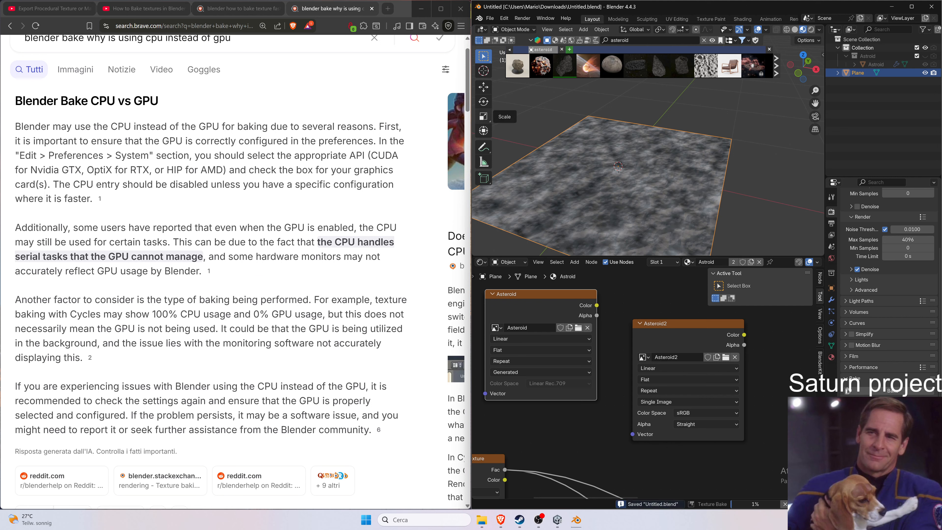
# Open and read the Quora answers about Blender rendering on the CPU despite selecting GPU compute.
pyautogui.scroll(-6, 317, 291)
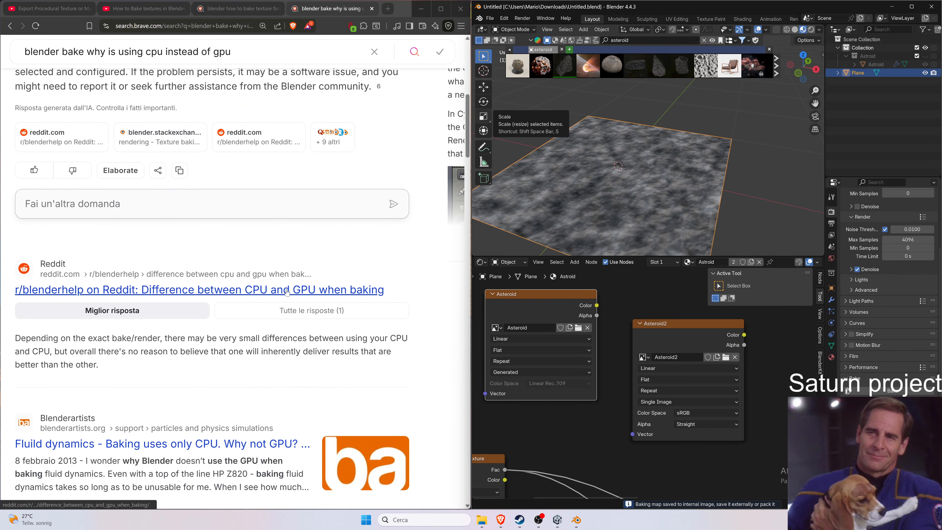
pyautogui.scroll(-2, 316, 291)
pyautogui.scroll(-4, 218, 318)
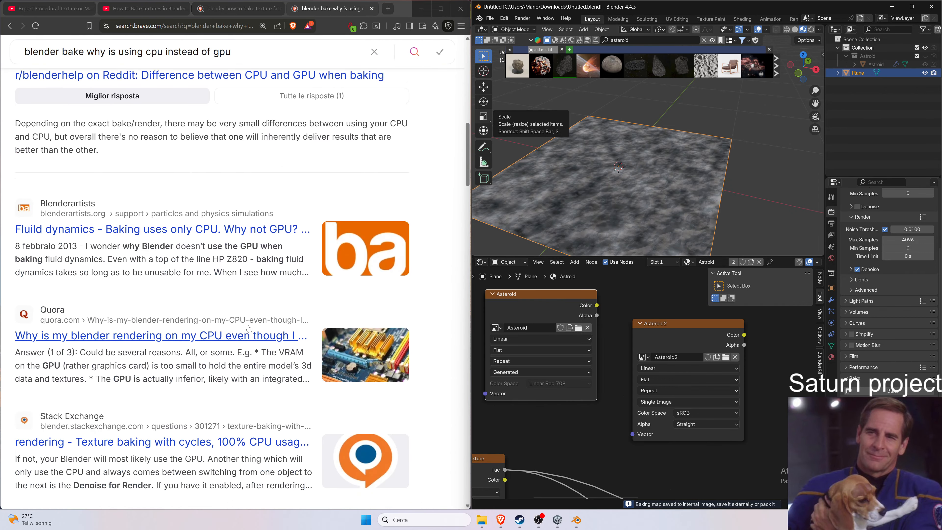
pyautogui.click(224, 293)
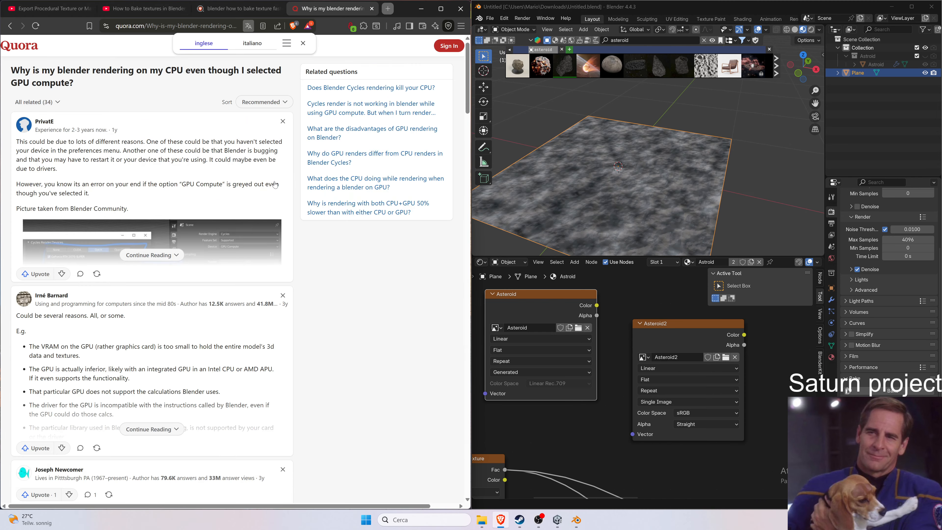
pyautogui.scroll(-3, 278, 191)
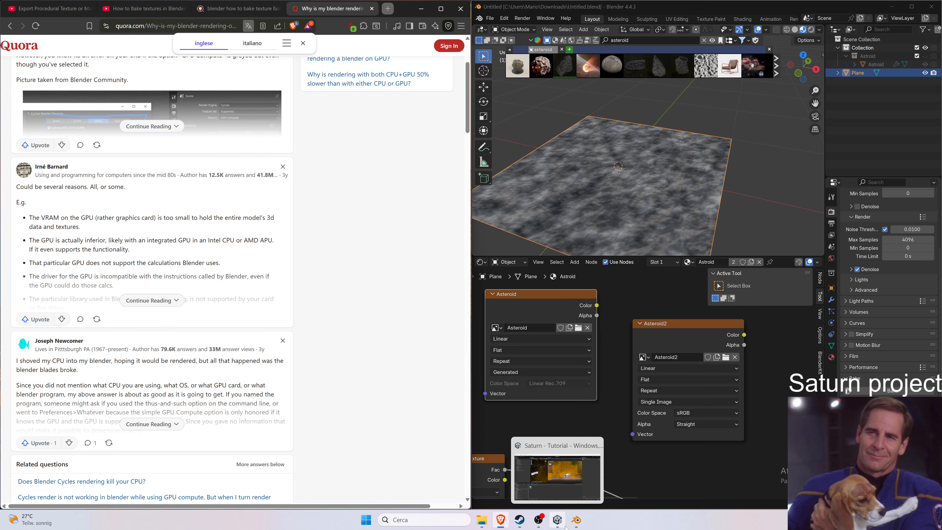
pyautogui.moveTo(539, 527)
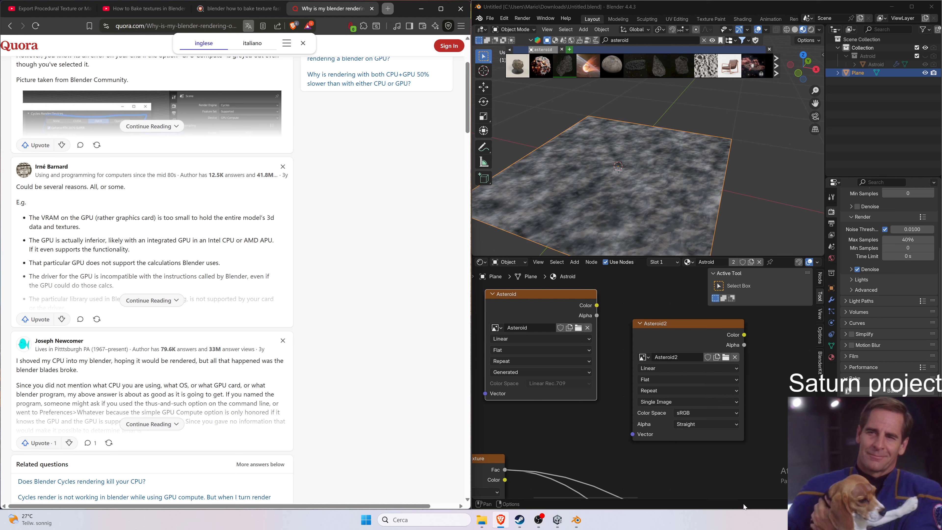
# View the Asteroid image in the Image Editor again, then switch the area back to the Shader Editor.
pyautogui.click(479, 263)
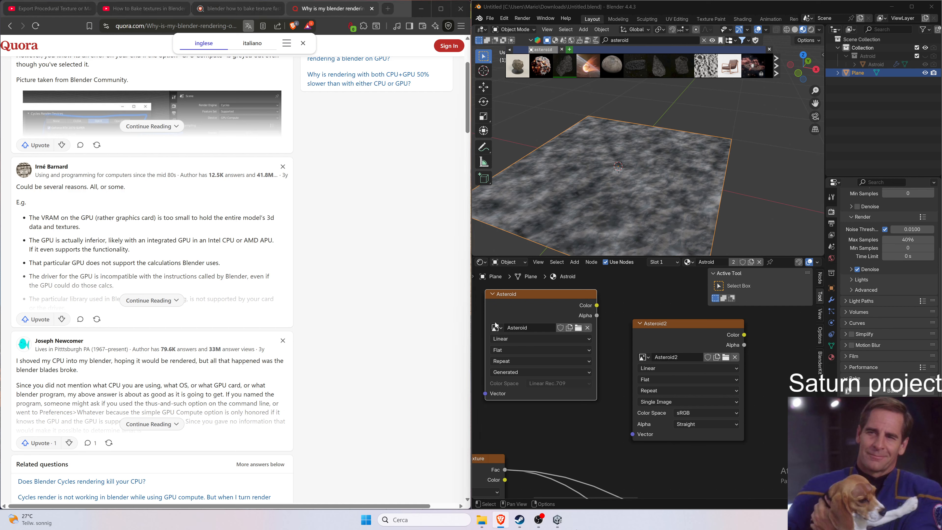
pyautogui.click(478, 262)
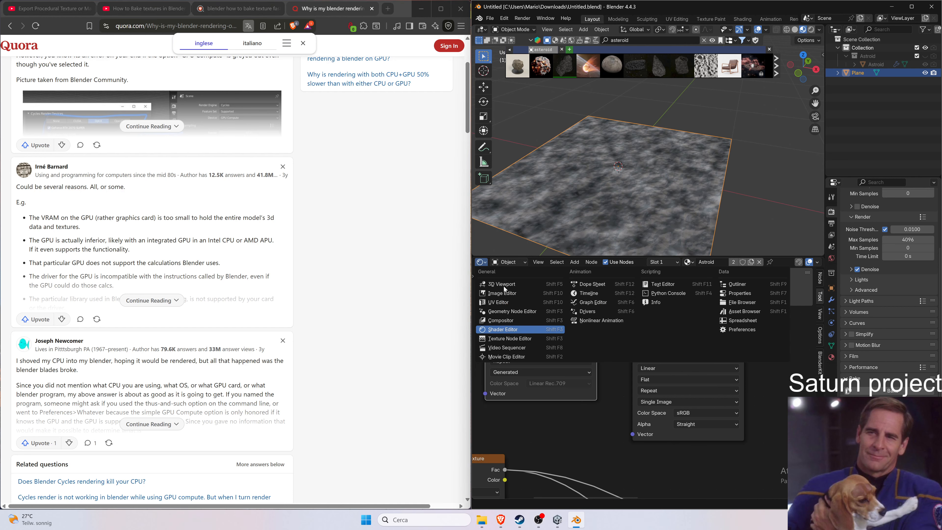
pyautogui.click(514, 295)
pyautogui.click(605, 262)
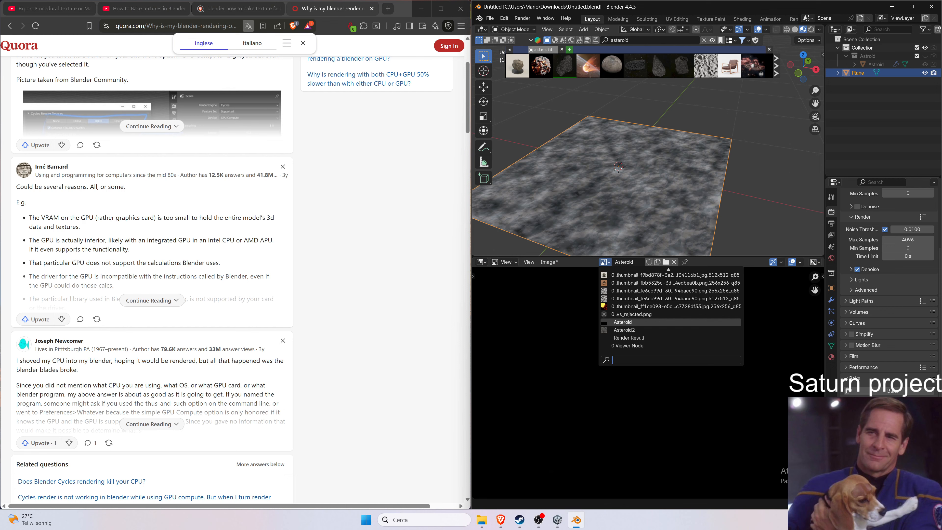
pyautogui.click(622, 322)
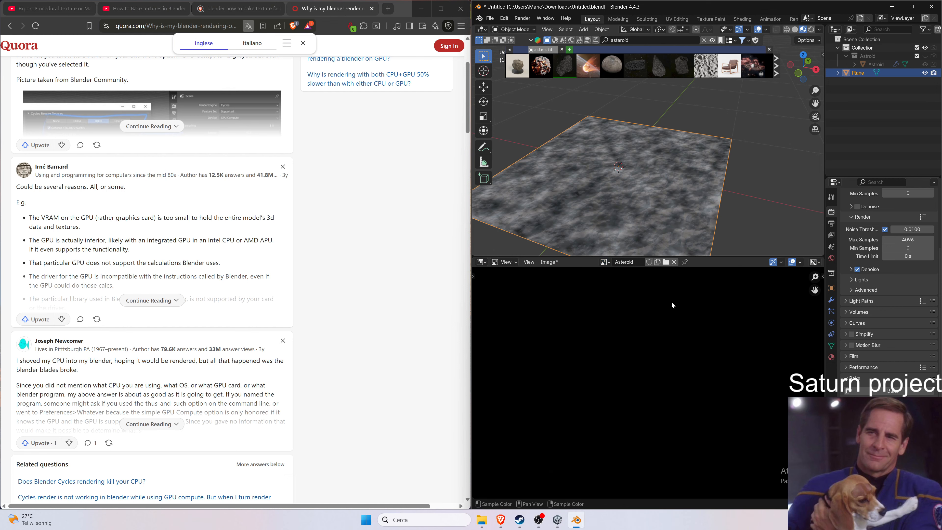
pyautogui.click(481, 262)
pyautogui.click(481, 262)
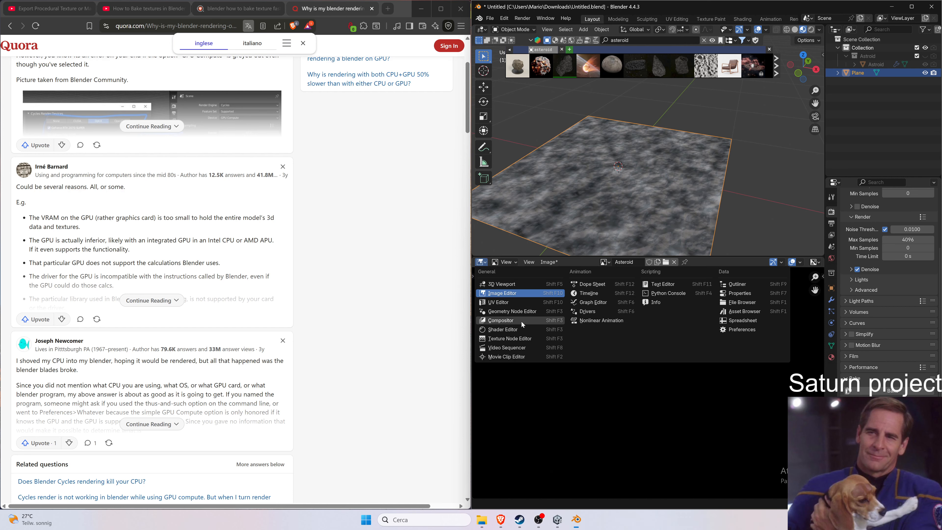
pyautogui.click(522, 329)
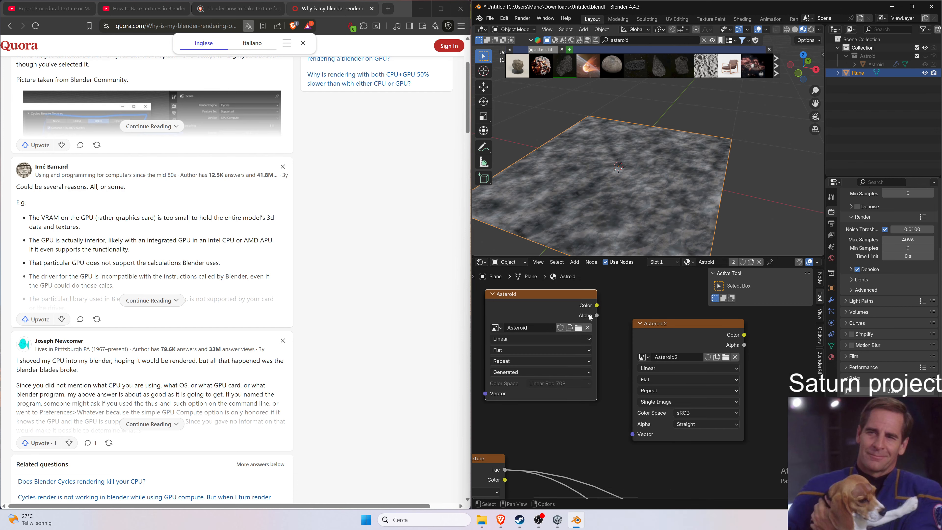
# Switch the Asteroid image node's image to Asteroid2 and back to Asteroid.
pyautogui.click(496, 327)
pyautogui.click(518, 403)
pyautogui.click(496, 327)
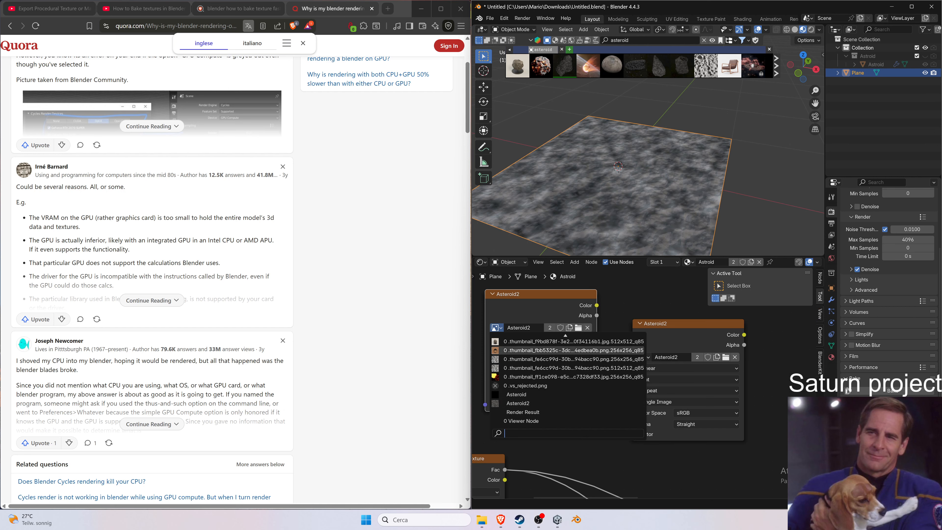
pyautogui.click(515, 394)
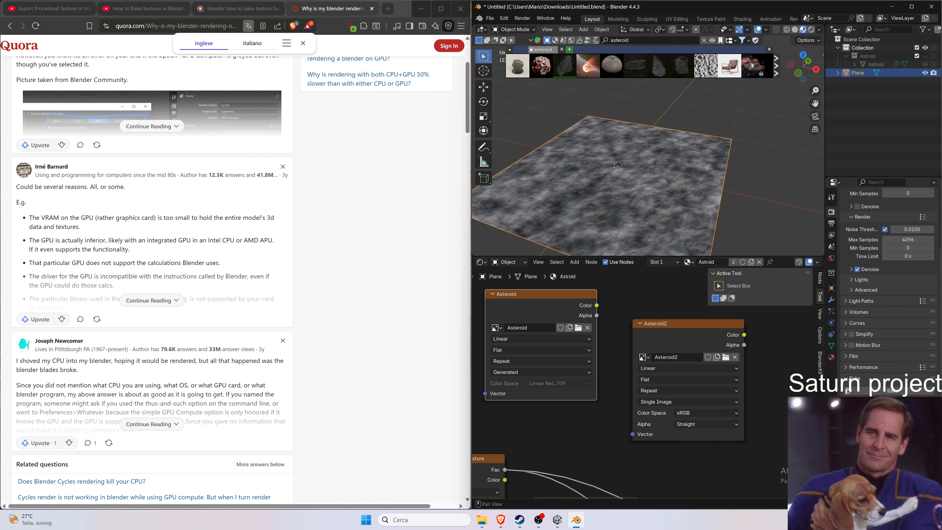
# Save the blend file and quit Blender, saving the modified image as well.
pyautogui.hotkey('ctrl', 's')
pyautogui.click(930, 13)
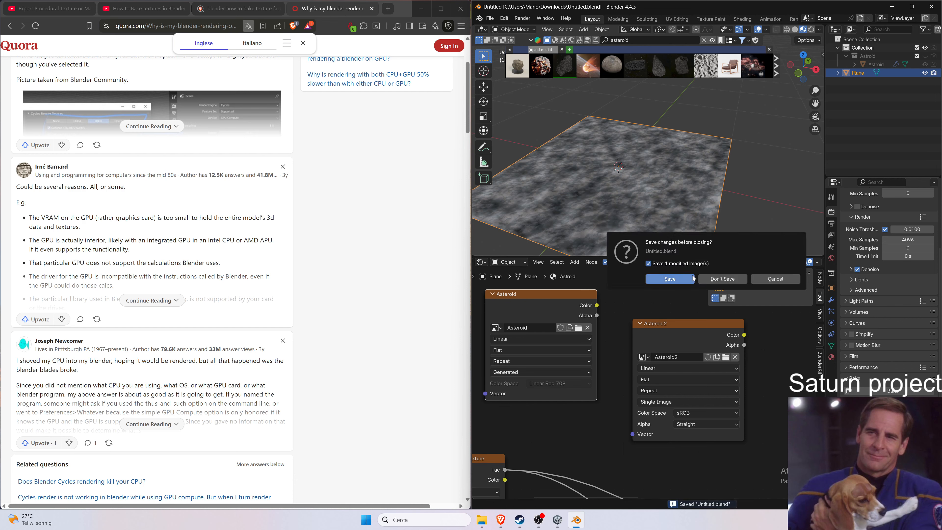
pyautogui.click(675, 278)
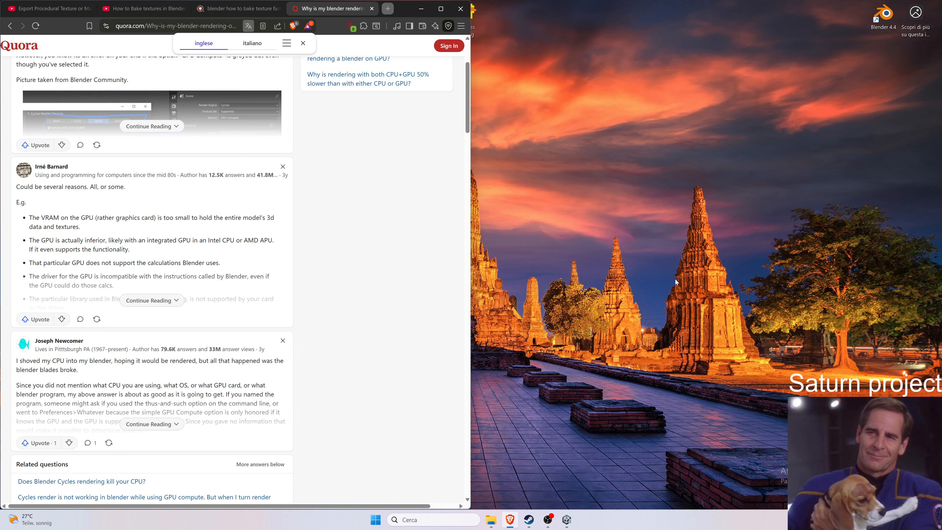
# Relaunch Blender, snap its window to the right half, and open the recent Untitled.blend file.
pyautogui.press('super')
pyautogui.write('blender')
pyautogui.press('Return')
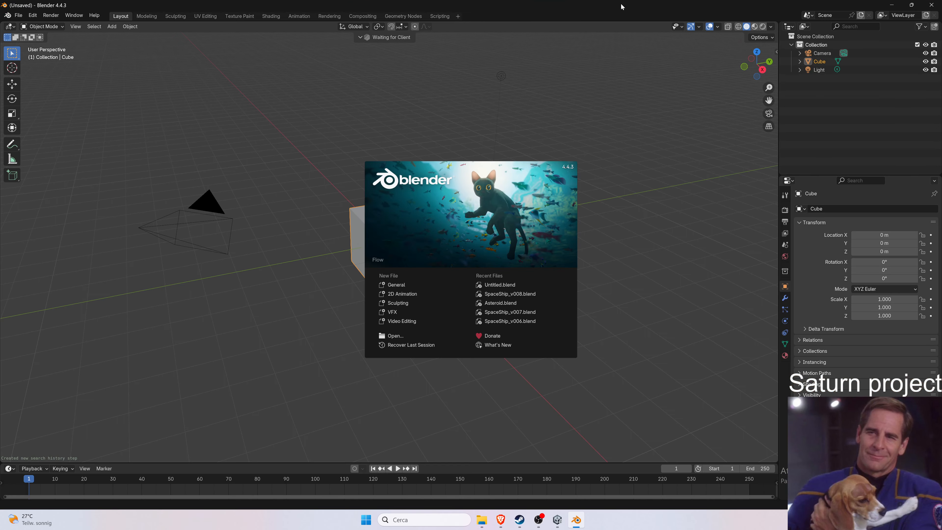
pyautogui.moveTo(622, 7); pyautogui.dragTo(940, 153)
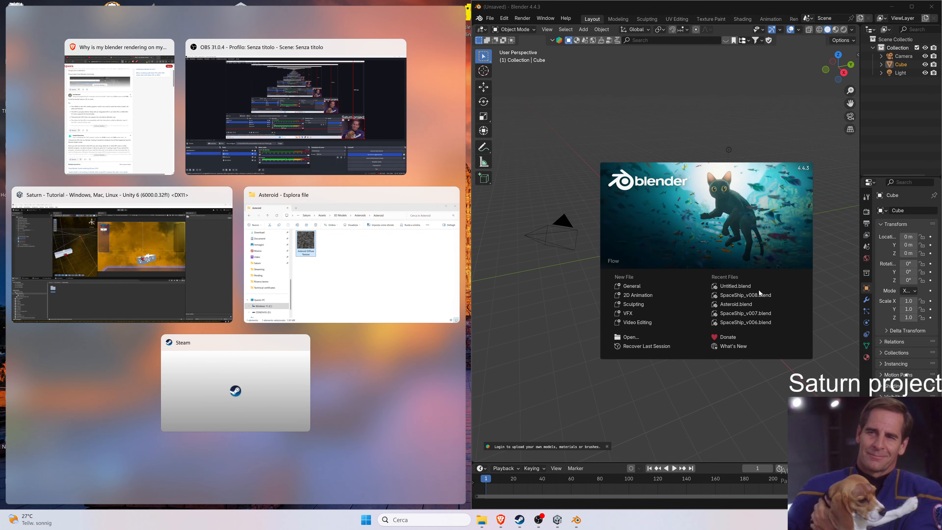
pyautogui.click(758, 288)
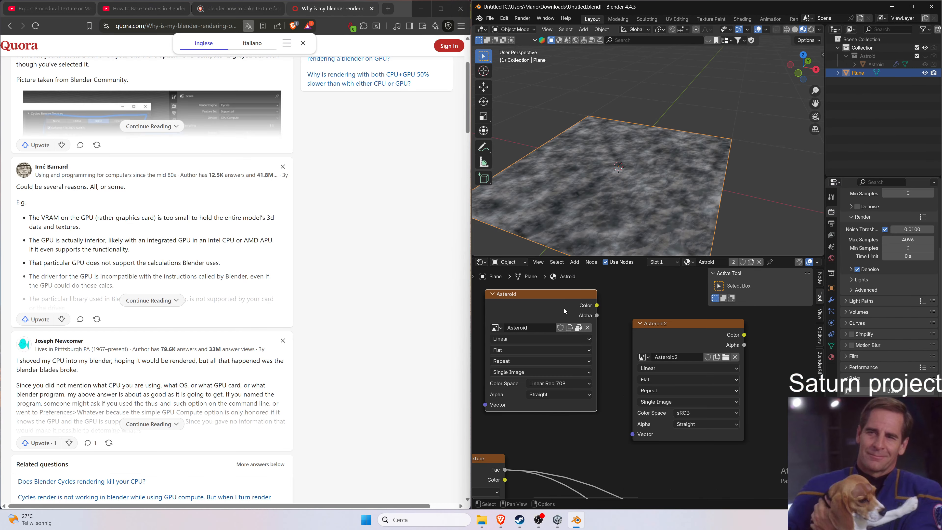
# Switch the Asteroid image node's image to Asteroid2 and back to Asteroid again.
pyautogui.click(500, 327)
pyautogui.click(506, 343)
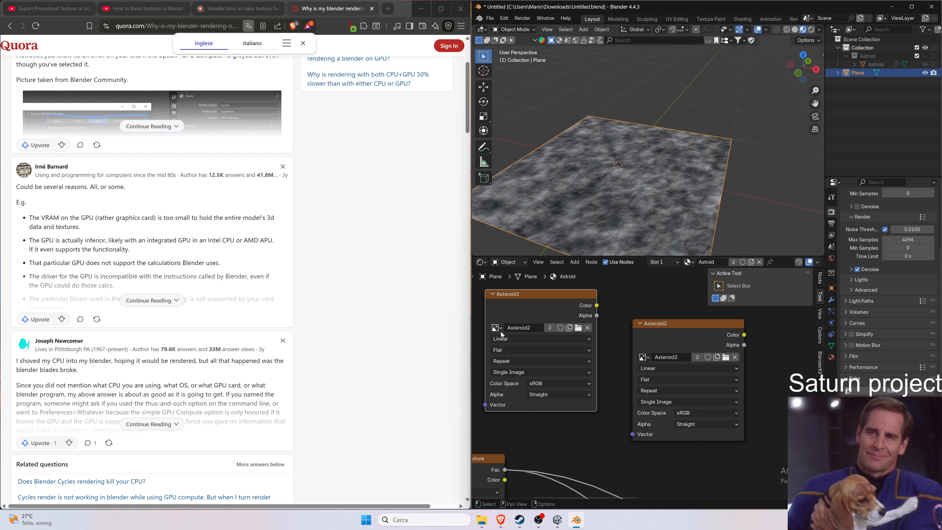
pyautogui.click(497, 328)
pyautogui.click(506, 341)
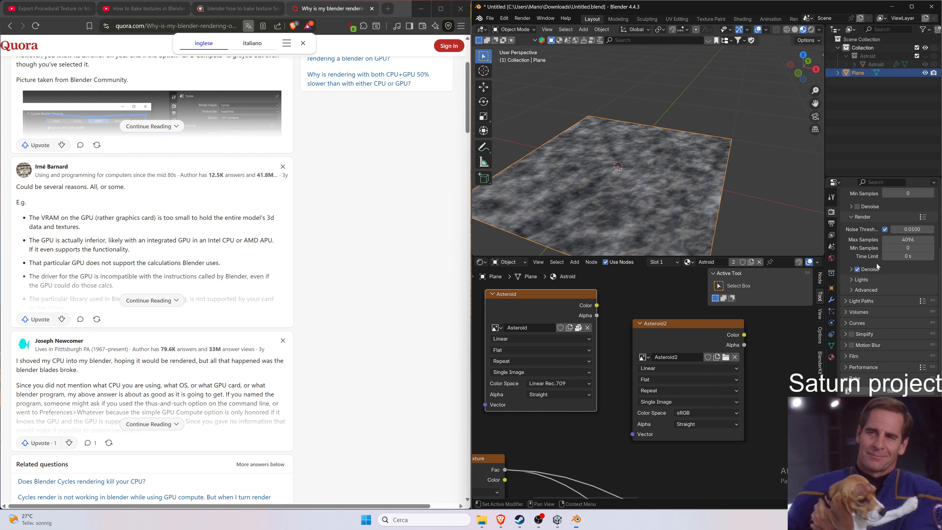
# Start baking the material from the Bake section of the render properties.
pyautogui.scroll(-2, 863, 283)
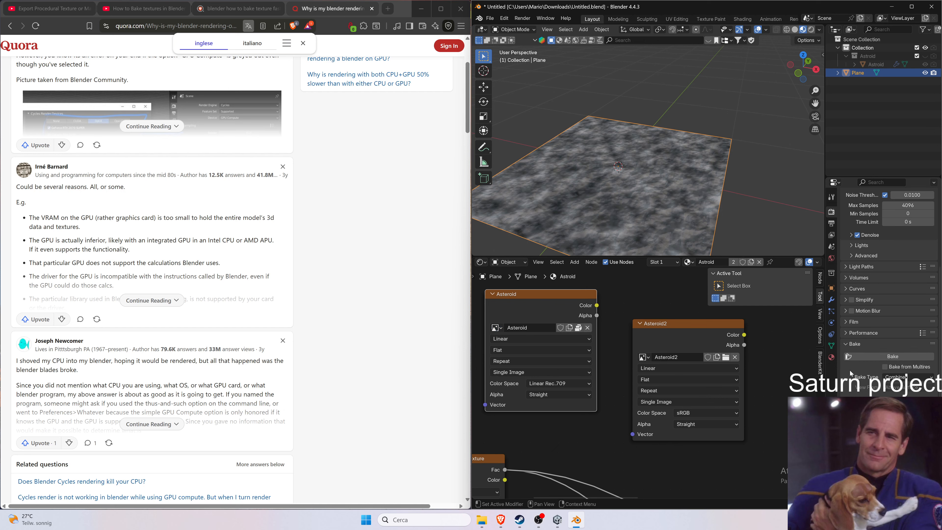
pyautogui.click(899, 356)
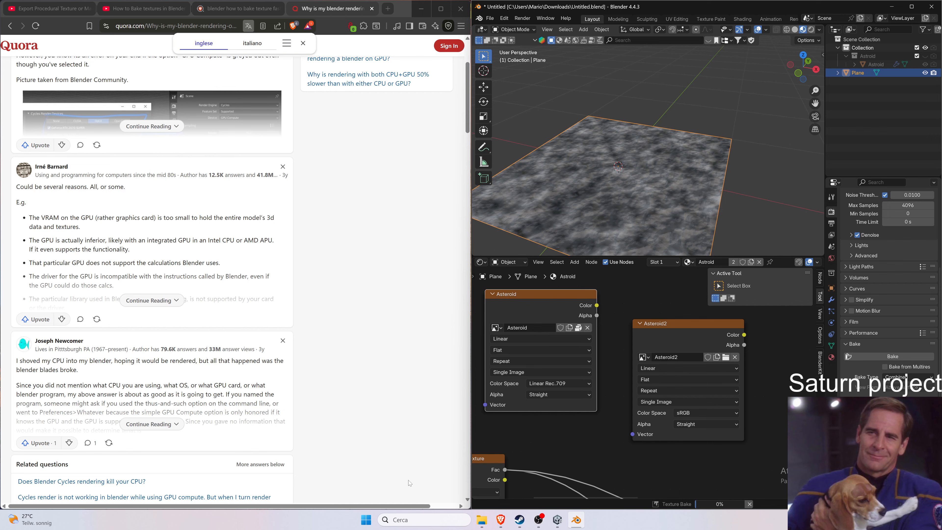
# Open Task Manager and view the GPU 0 performance graph while the bake runs.
pyautogui.rightClick(641, 520)
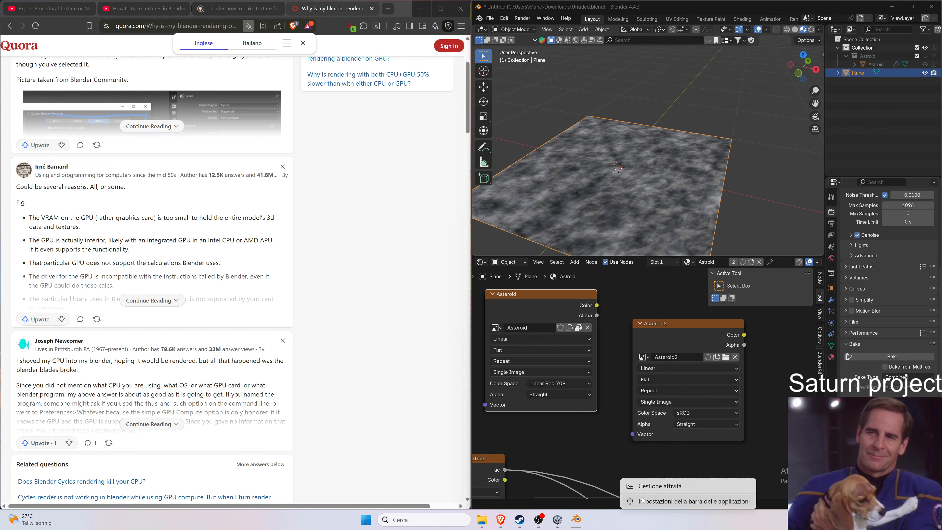
pyautogui.click(650, 486)
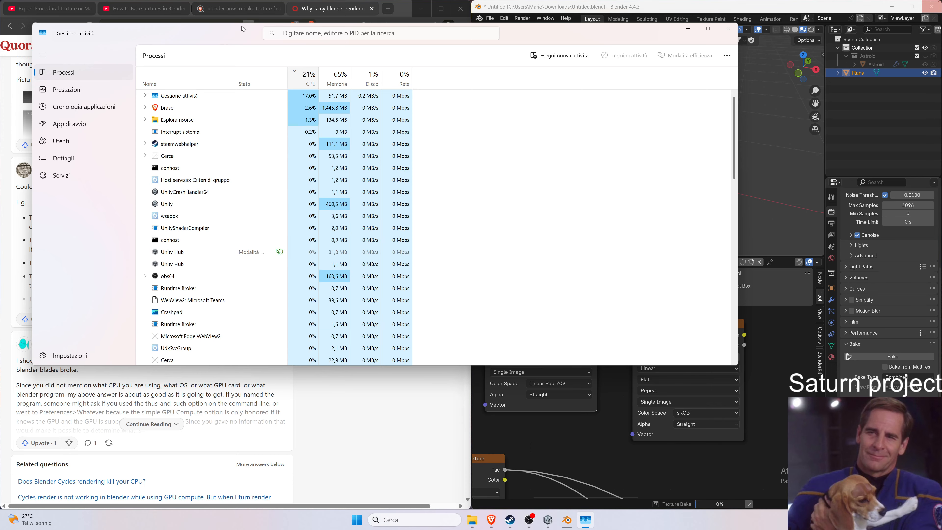
pyautogui.moveTo(243, 28); pyautogui.dragTo(524, 26)
pyautogui.click(377, 87)
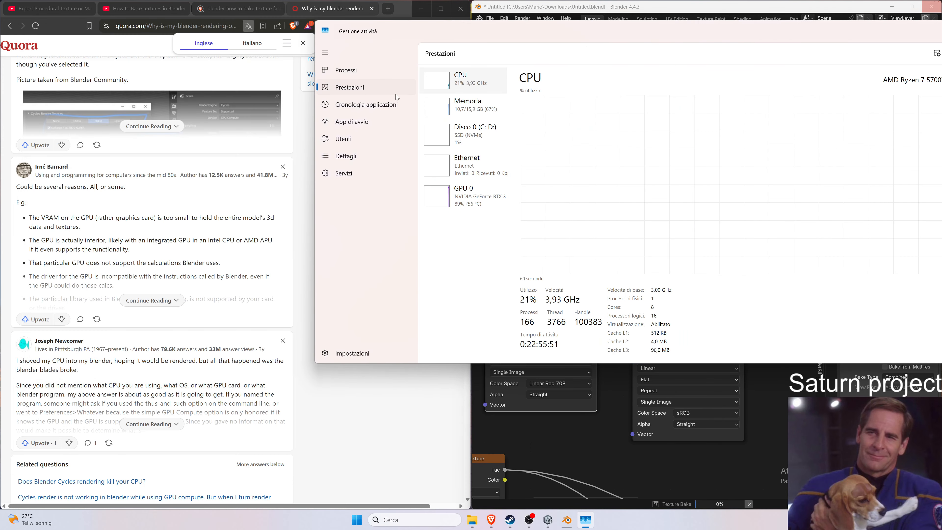
pyautogui.click(497, 199)
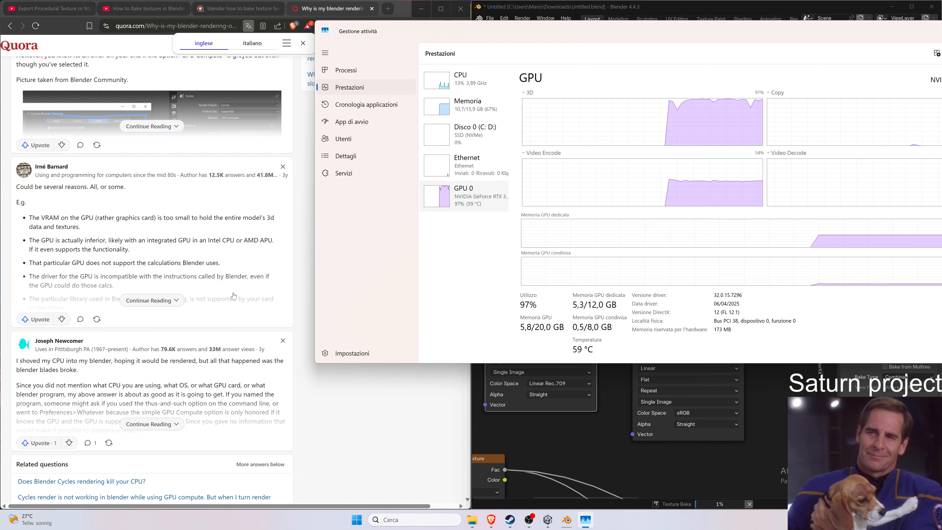
# Search the web for "blender rtx 3060 optix or cuda?" and read the answer summary.
pyautogui.click(159, 301)
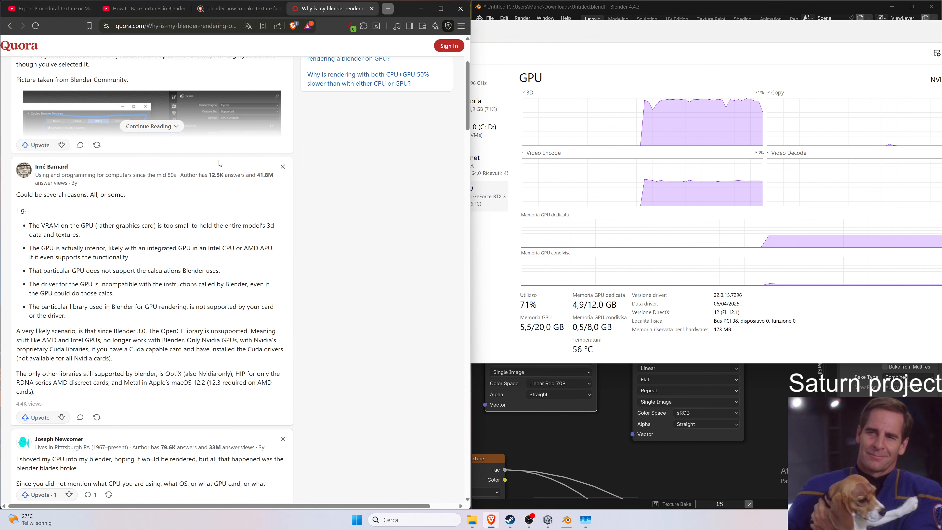
pyautogui.click(229, 32)
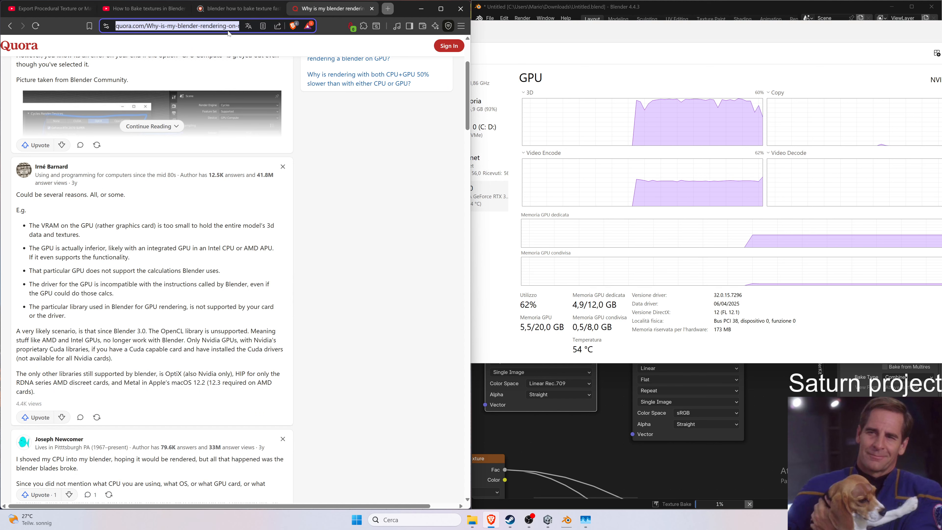
pyautogui.write('rtx ')
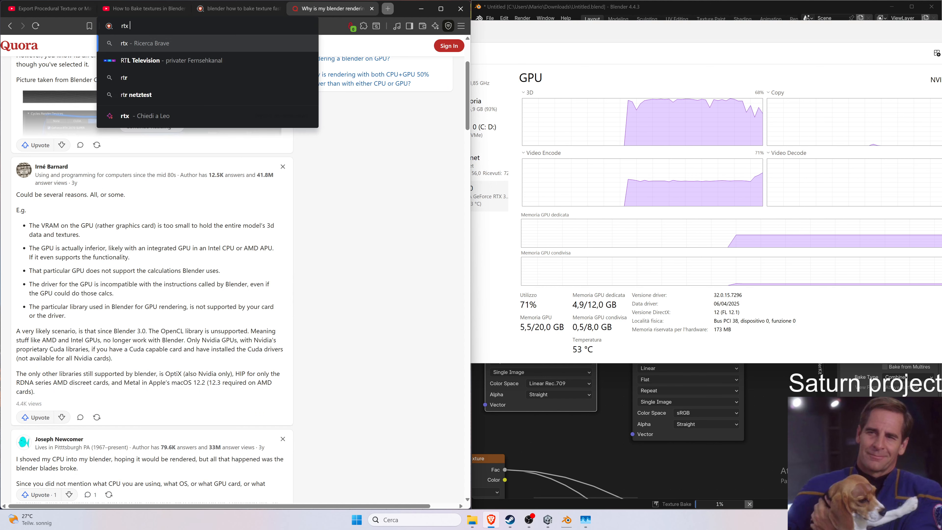
pyautogui.write('3060 op')
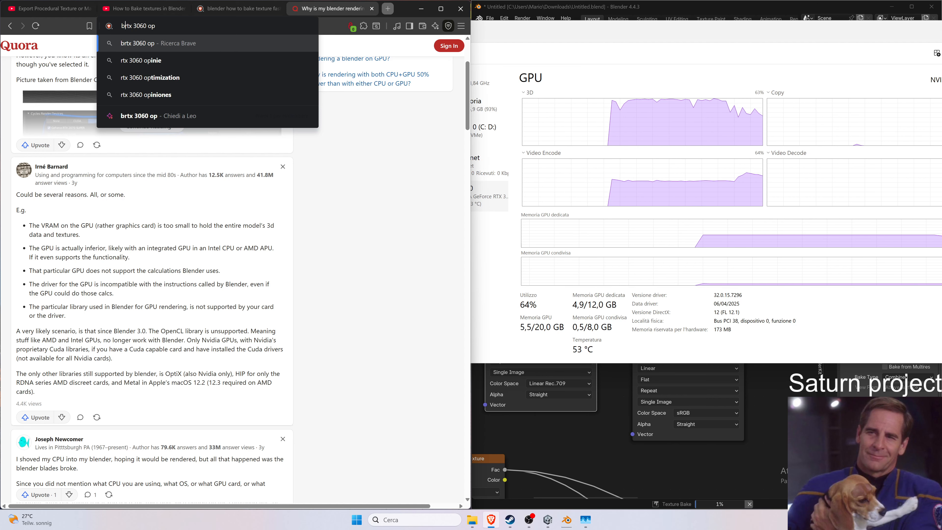
pyautogui.write('blender')
pyautogui.press('End')
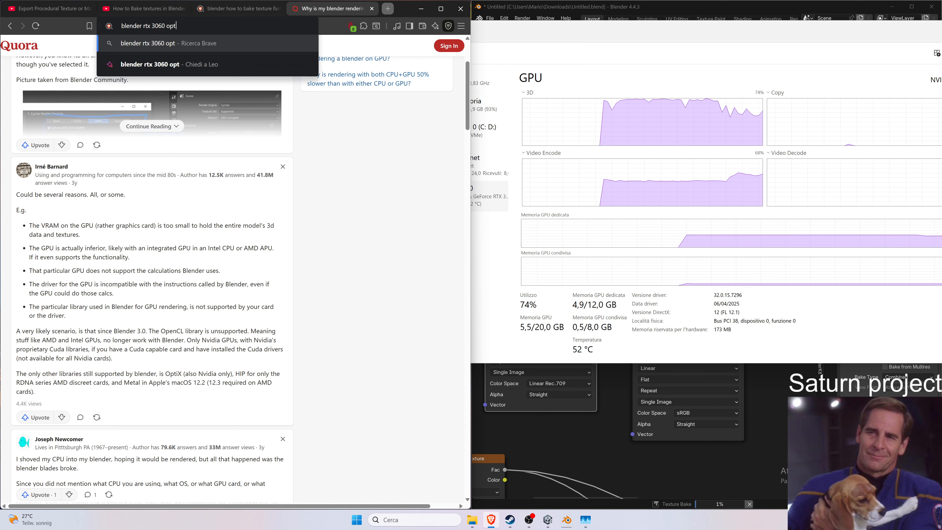
pyautogui.write('tix o')
pyautogui.write('r cuba?')
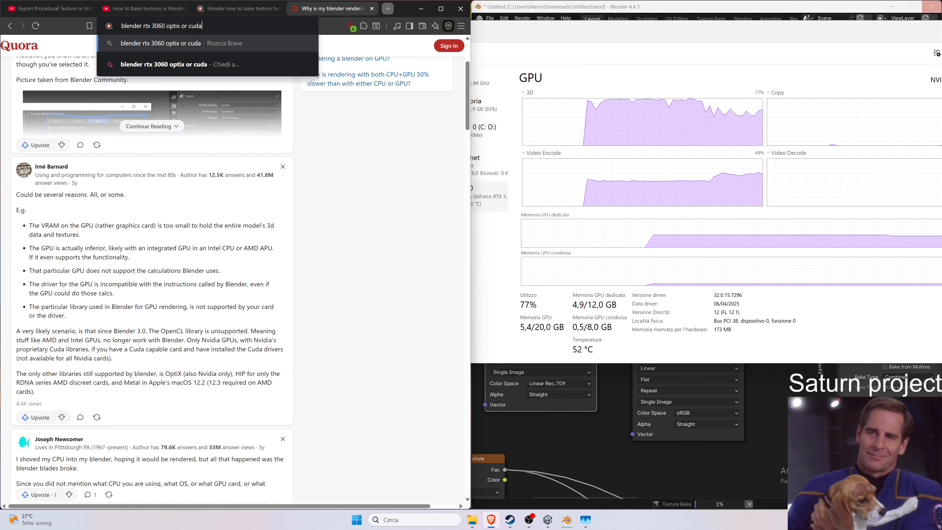
pyautogui.press('Return')
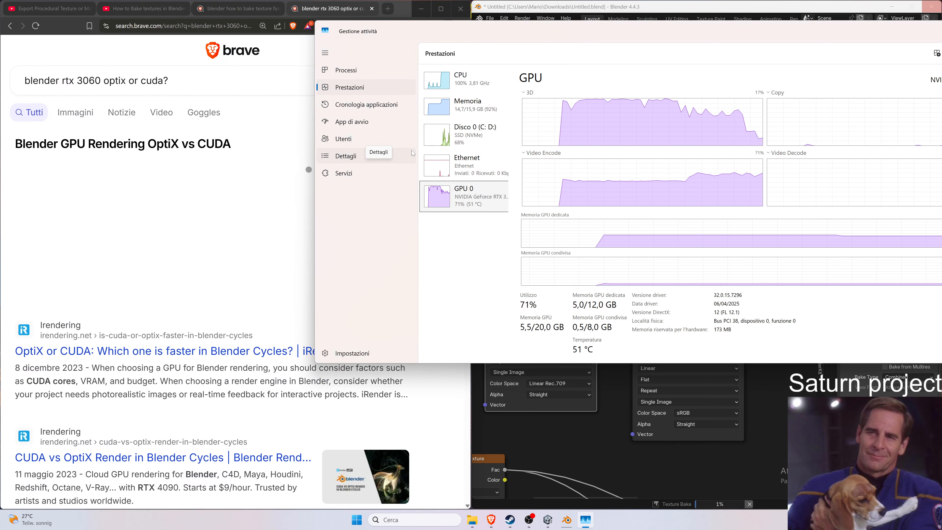
pyautogui.click(188, 269)
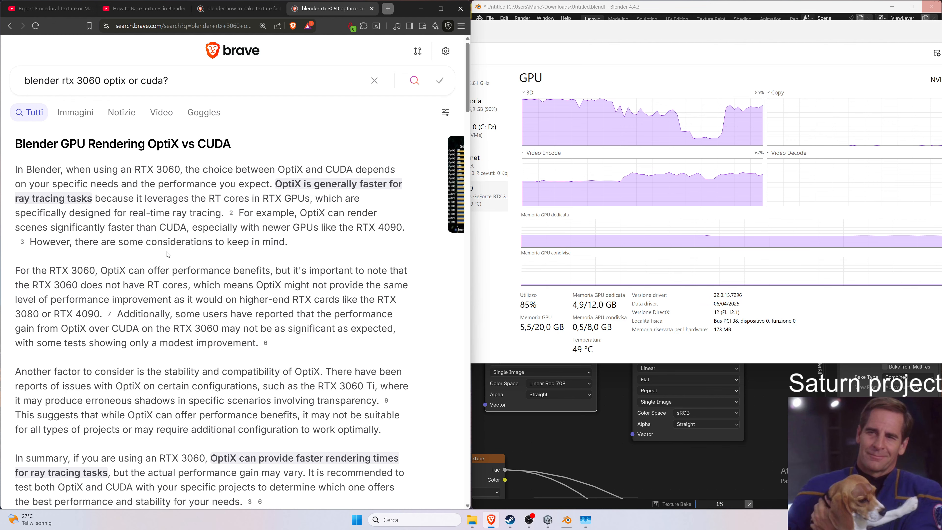
pyautogui.tripleClick(174, 241)
pyautogui.scroll(-2, 211, 271)
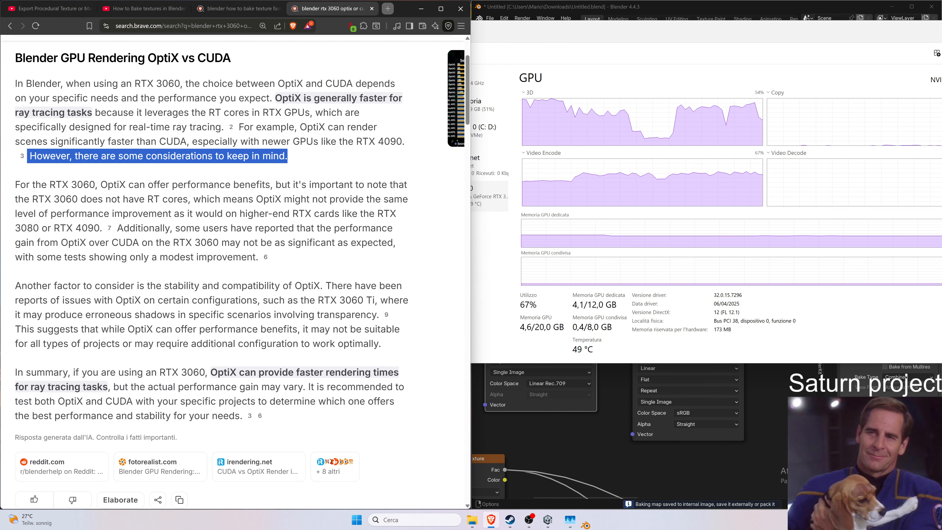
# View the baked Asteroid image in the Image Editor and maximize the Blender window.
pyautogui.click(778, 508)
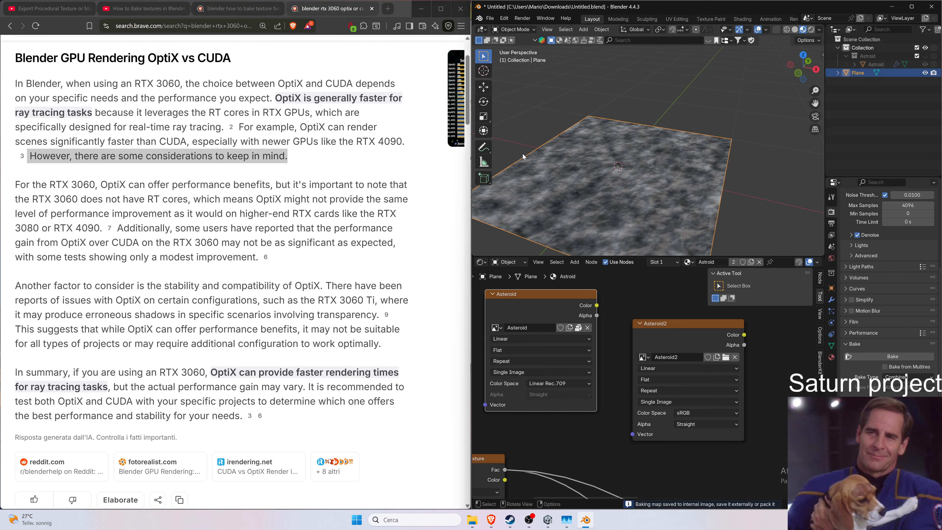
pyautogui.click(480, 262)
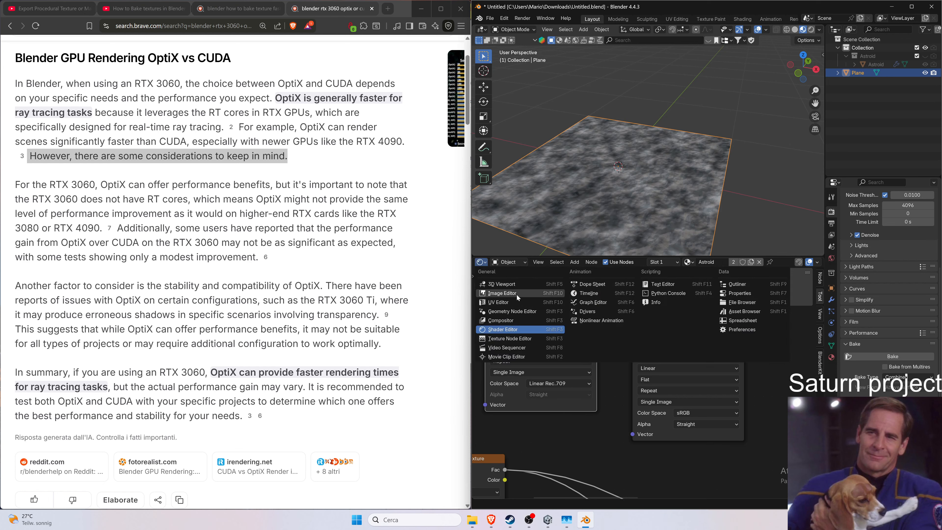
pyautogui.click(502, 293)
pyautogui.click(604, 261)
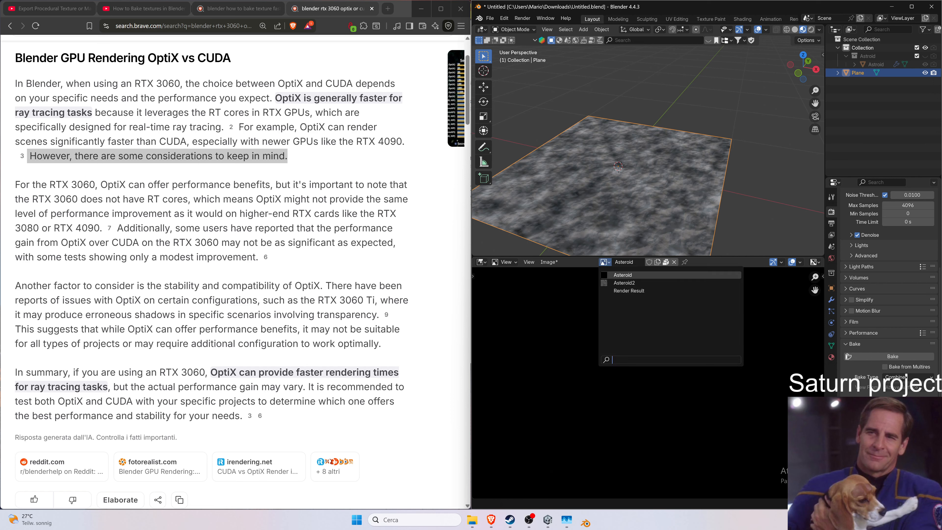
pyautogui.click(629, 274)
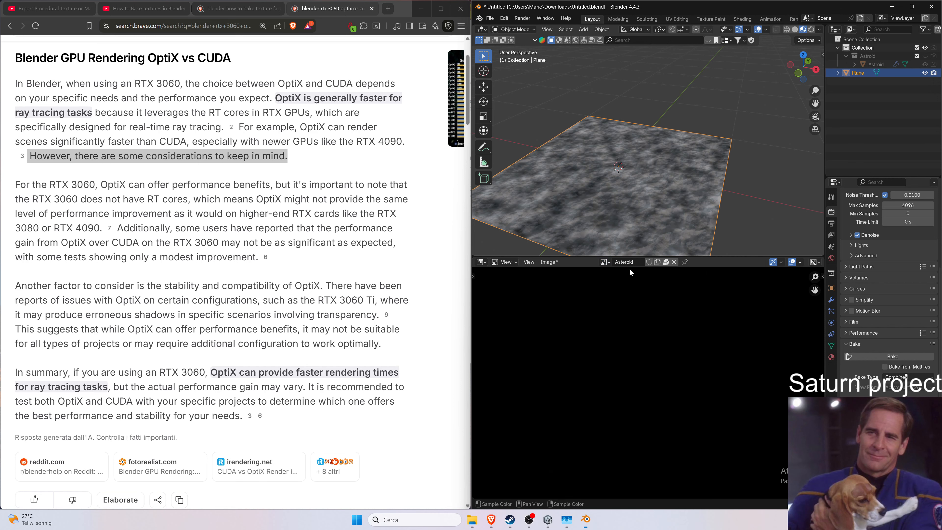
pyautogui.click(632, 262)
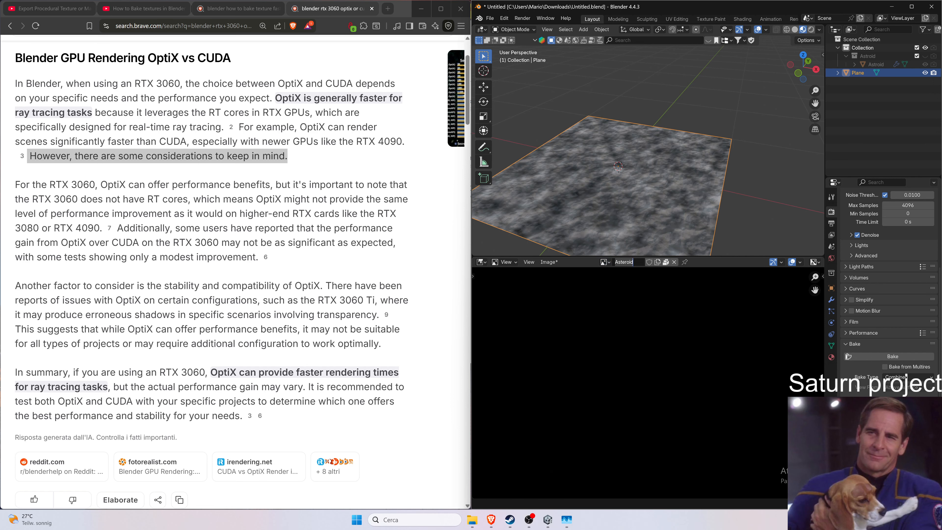
pyautogui.click(604, 261)
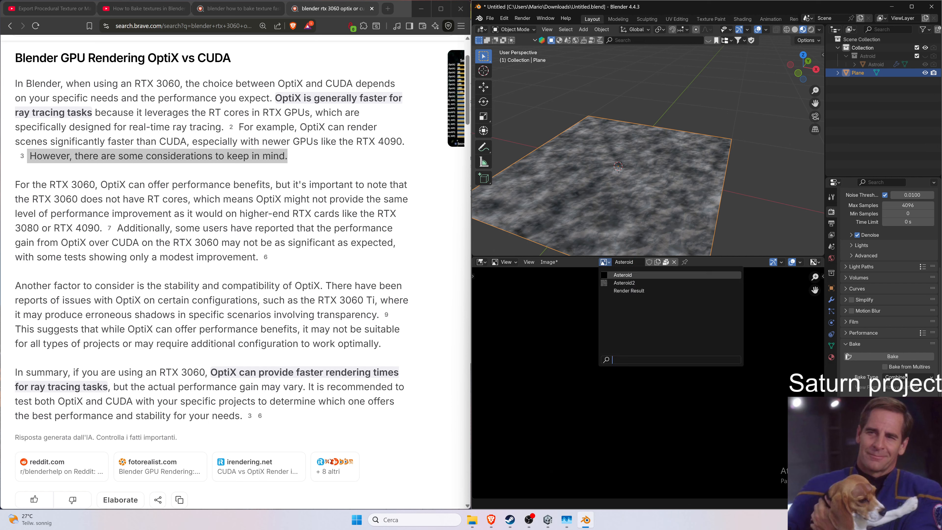
pyautogui.click(609, 278)
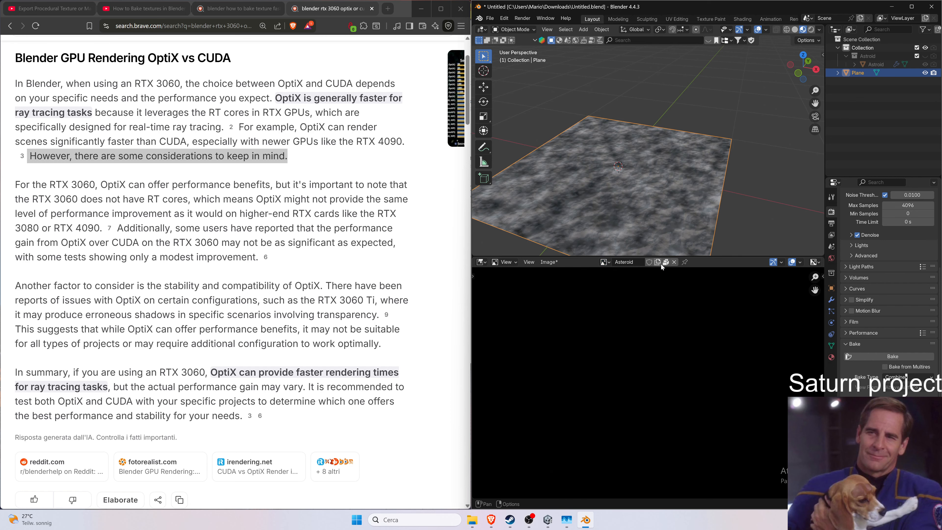
pyautogui.click(912, 6)
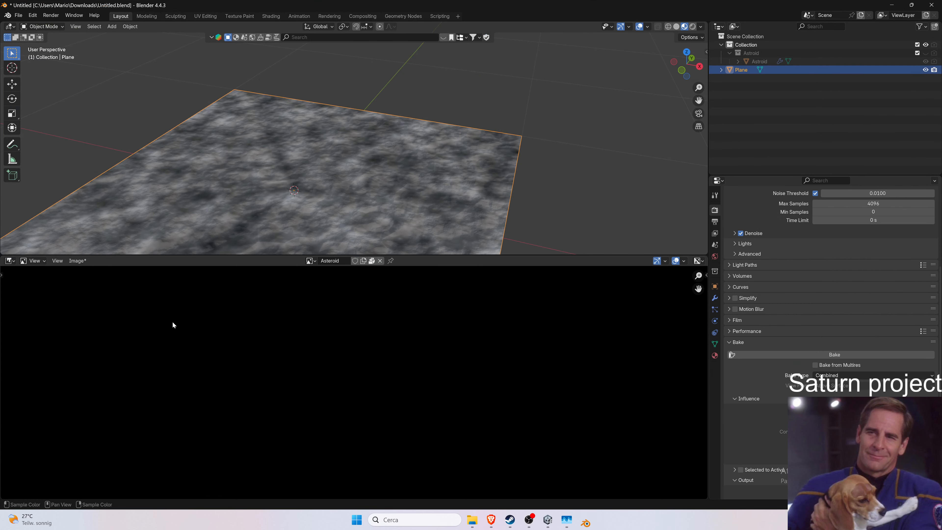
# Switch the lower area from the Image Editor back to the Shader Editor.
pyautogui.click(310, 261)
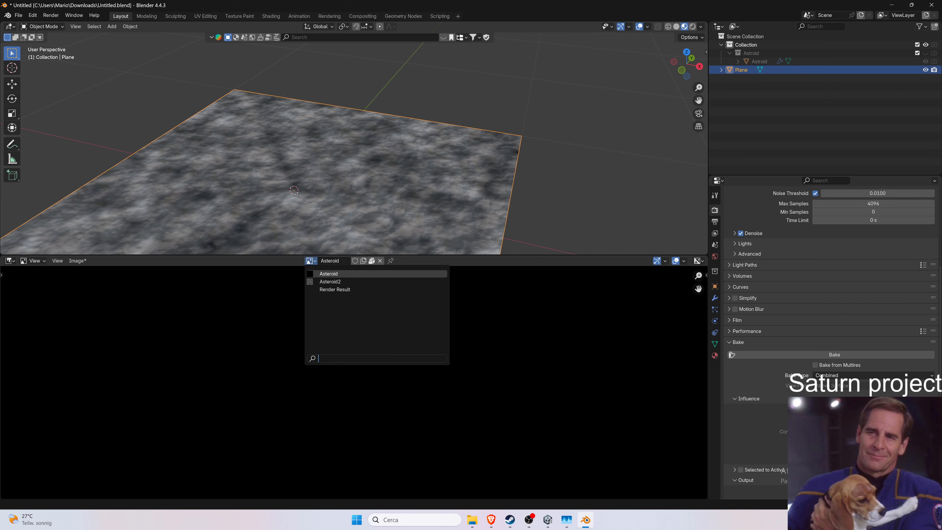
pyautogui.click(10, 261)
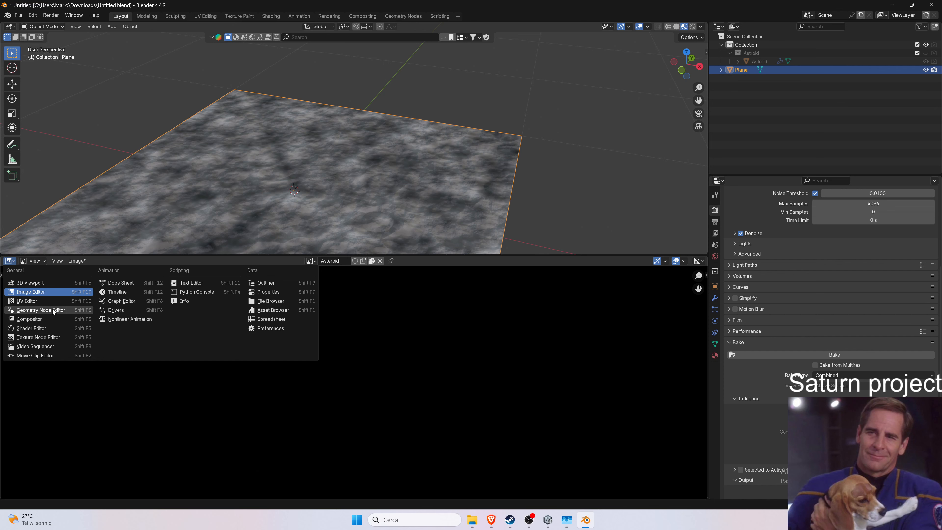
pyautogui.click(54, 326)
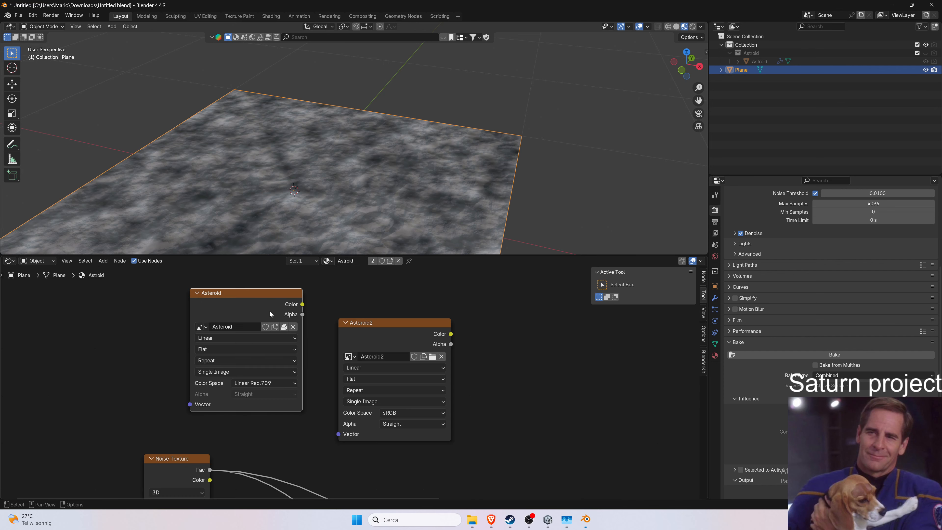
# Delete the two existing Asteroid and Asteroid2 image texture nodes from the material.
pyautogui.press('x')
pyautogui.click(379, 321)
pyautogui.press('x')
# Add a new Image Texture node to the material's node tree.
pyautogui.rightClick(289, 303)
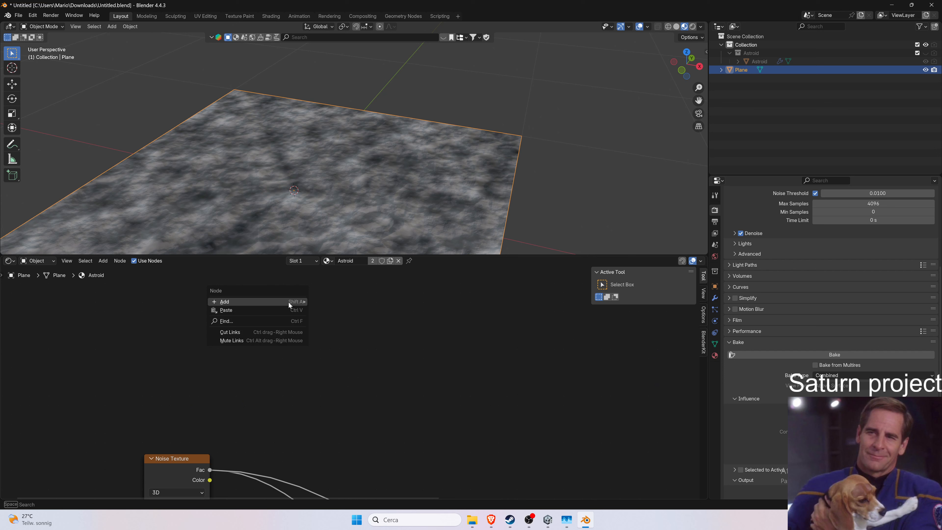
pyautogui.moveTo(284, 302)
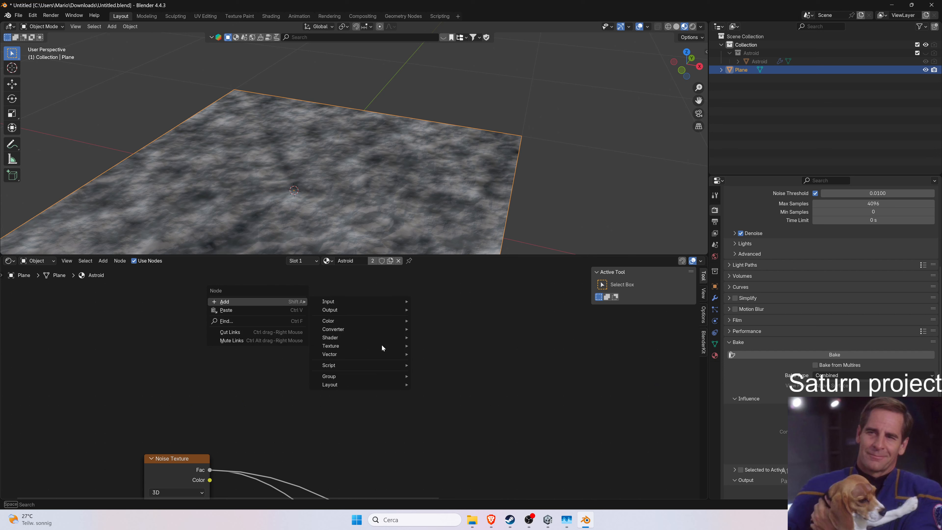
pyautogui.moveTo(385, 346)
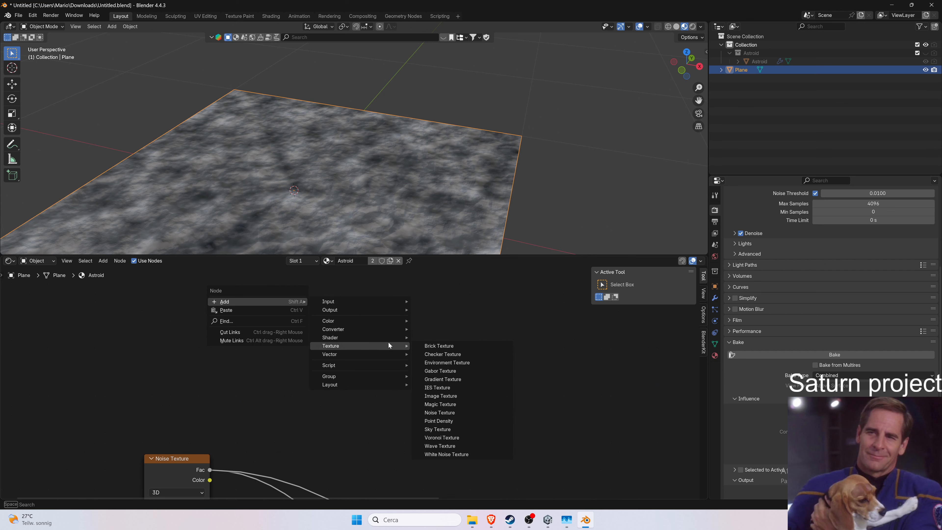
pyautogui.click(453, 400)
pyautogui.click(304, 312)
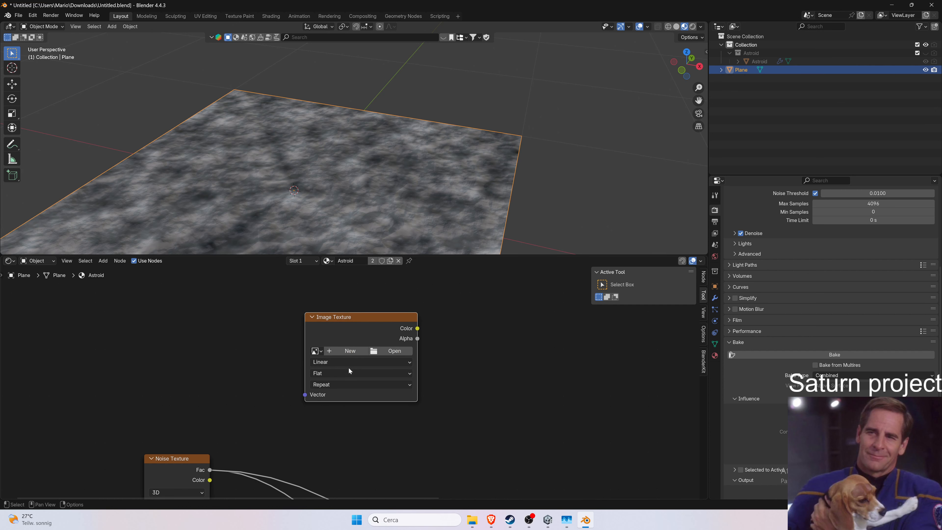
# Create a new 4096 × 4096 px image named Asteroid3 for the Image Texture node.
pyautogui.click(353, 354)
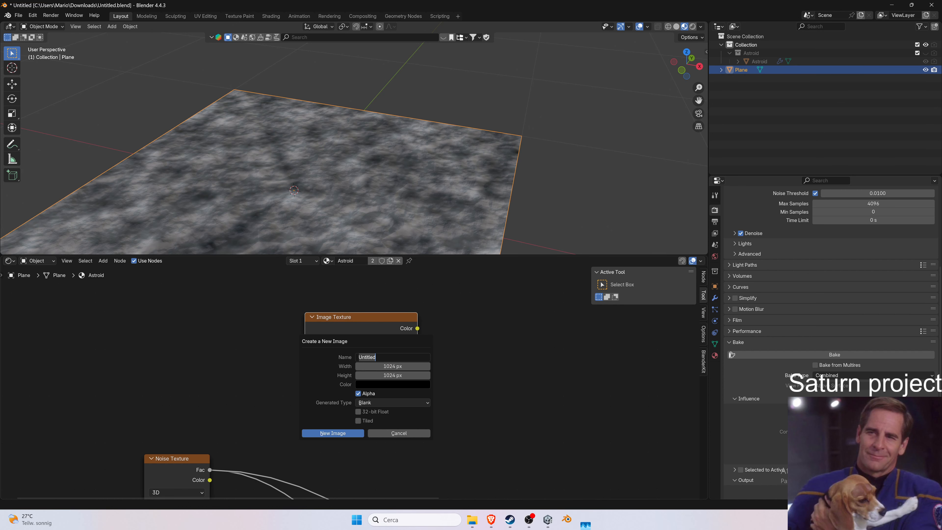
pyautogui.click(410, 367)
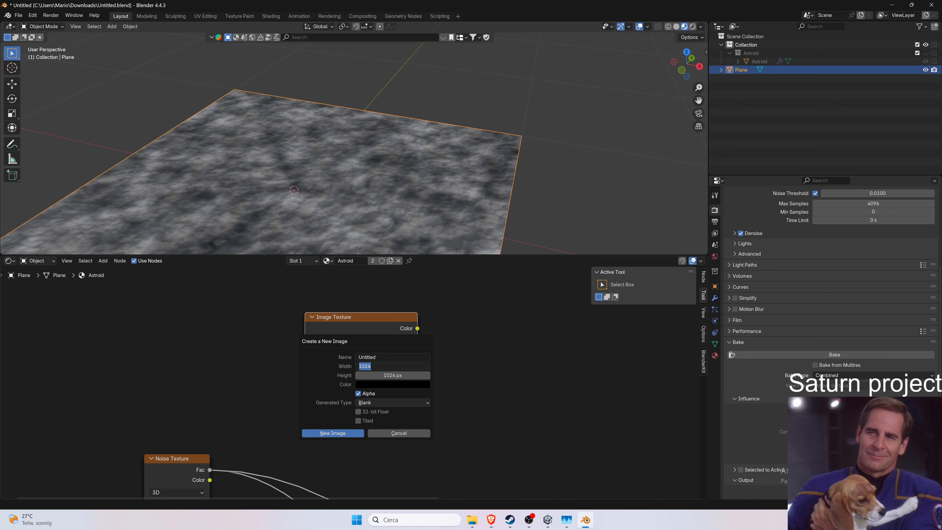
pyautogui.write('4096')
pyautogui.press('Tab')
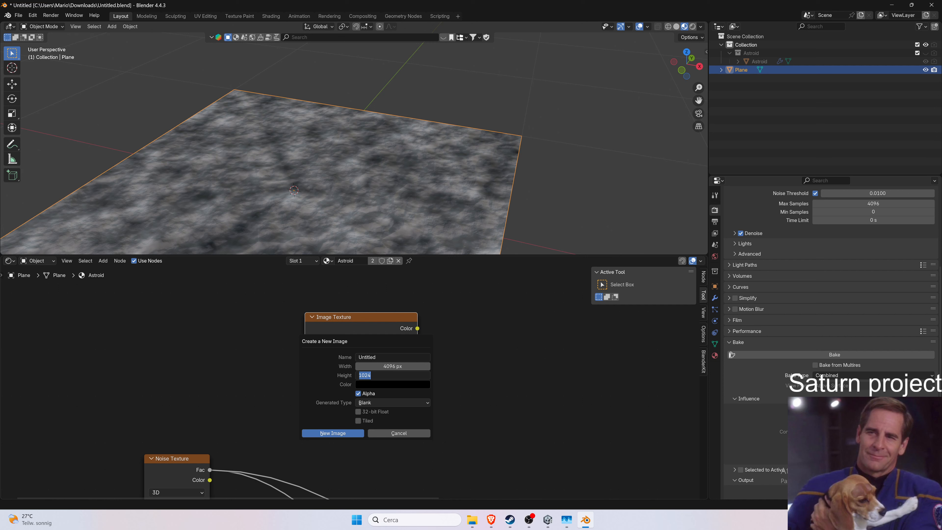
pyautogui.press('Return')
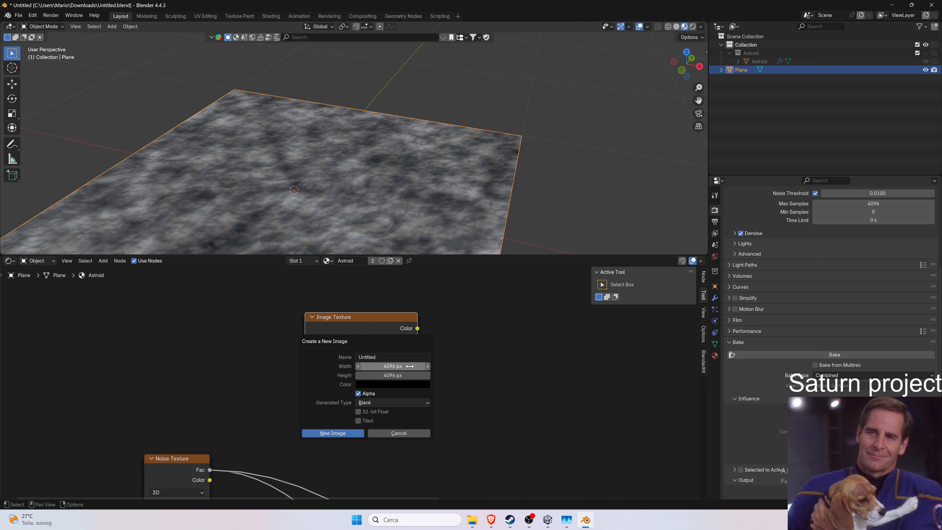
pyautogui.click(421, 359)
pyautogui.click(420, 358)
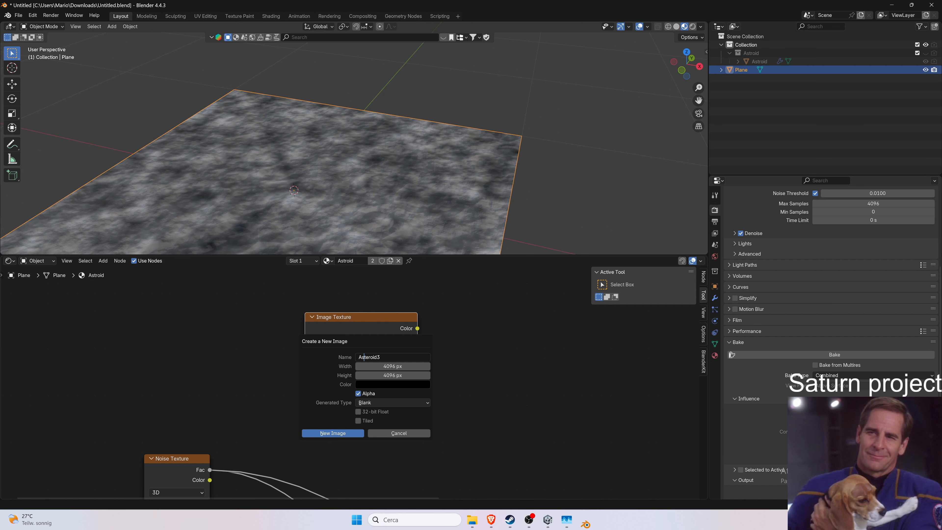
pyautogui.click(343, 434)
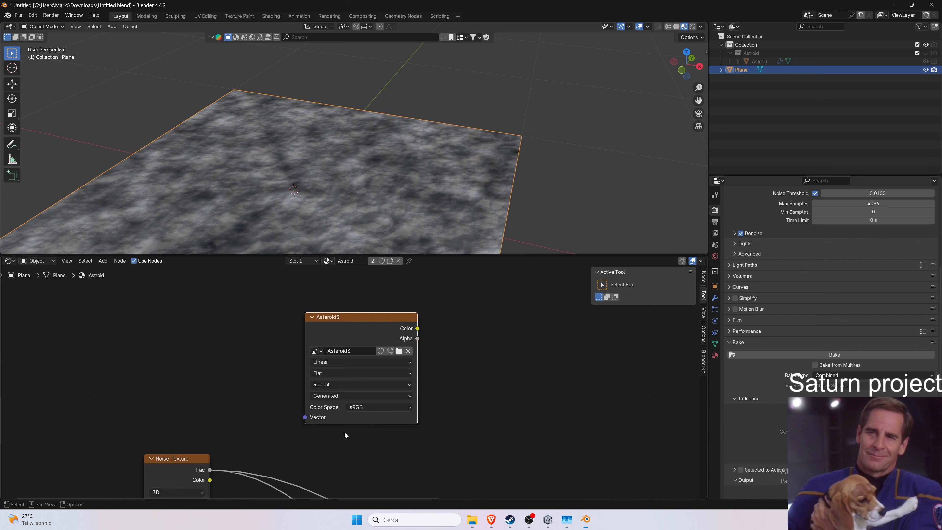
# Move the Asteroid3 image node up and pick Asteroid3 as its image.
pyautogui.moveTo(370, 310); pyautogui.dragTo(266, 298)
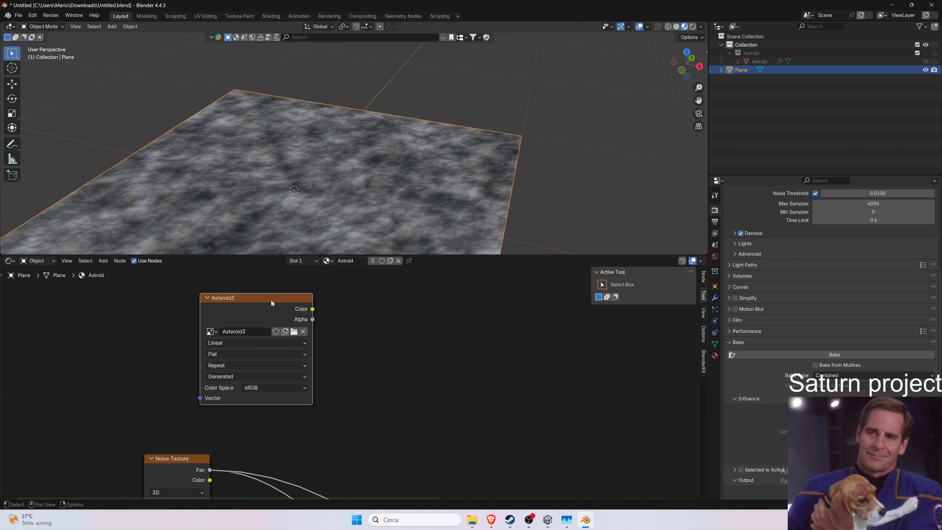
pyautogui.click(211, 331)
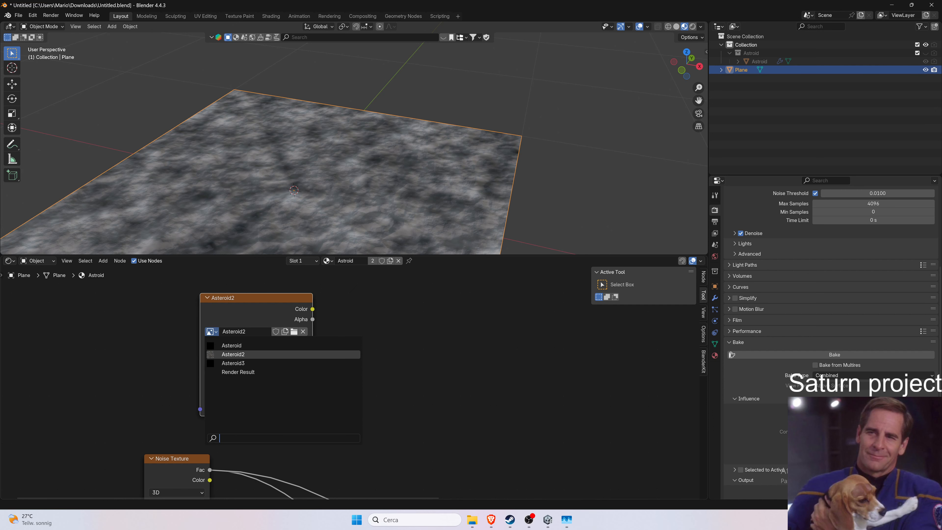
pyautogui.click(233, 363)
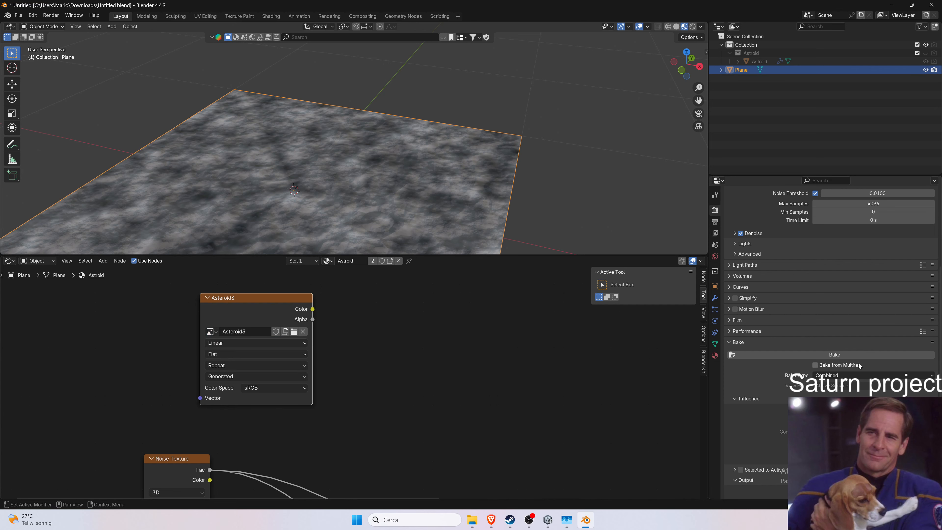
pyautogui.click(18, 15)
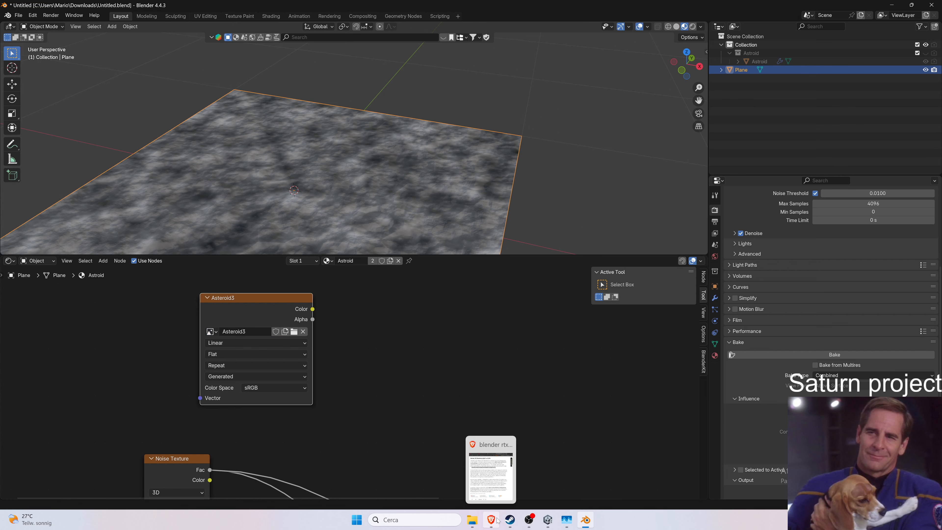
pyautogui.click(491, 468)
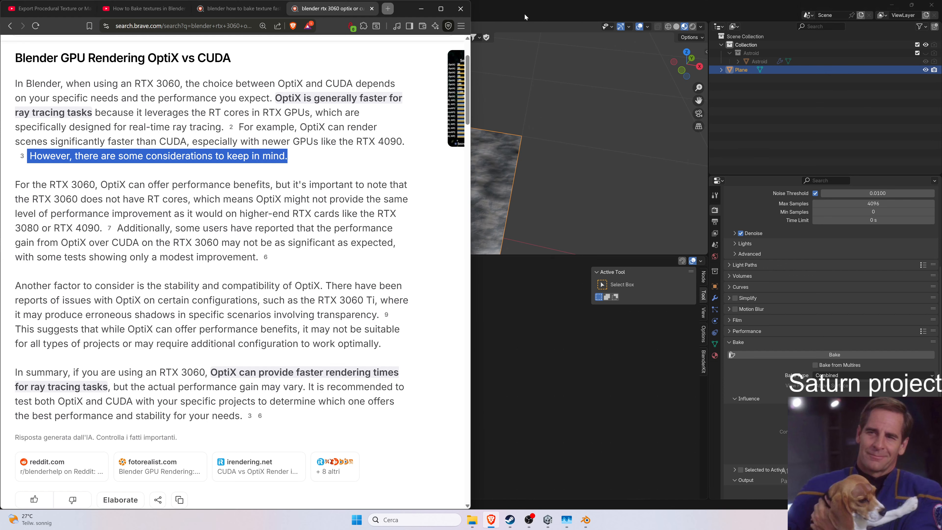
pyautogui.hotkey('alt', 'Tab')
# Open Preferences and switch the Cycles render device from OptiX to CUDA, then close Preferences.
pyautogui.click(19, 15)
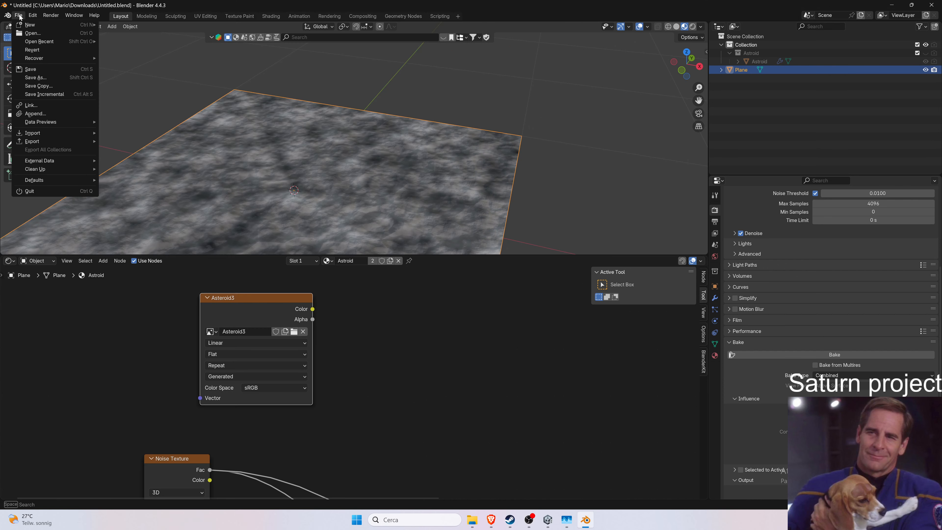
pyautogui.moveTo(32, 15)
pyautogui.click(50, 122)
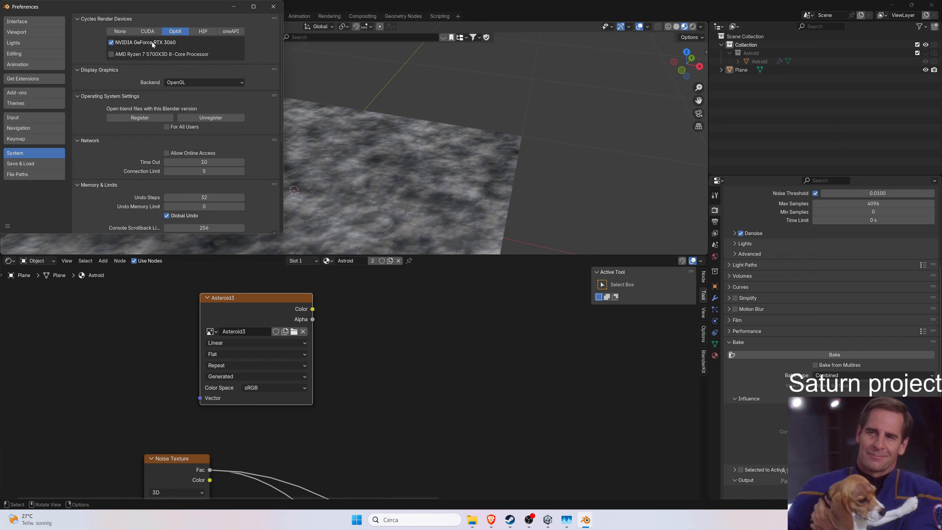
pyautogui.hotkey('alt', 'F4')
pyautogui.hotkey('alt', 'Tab')
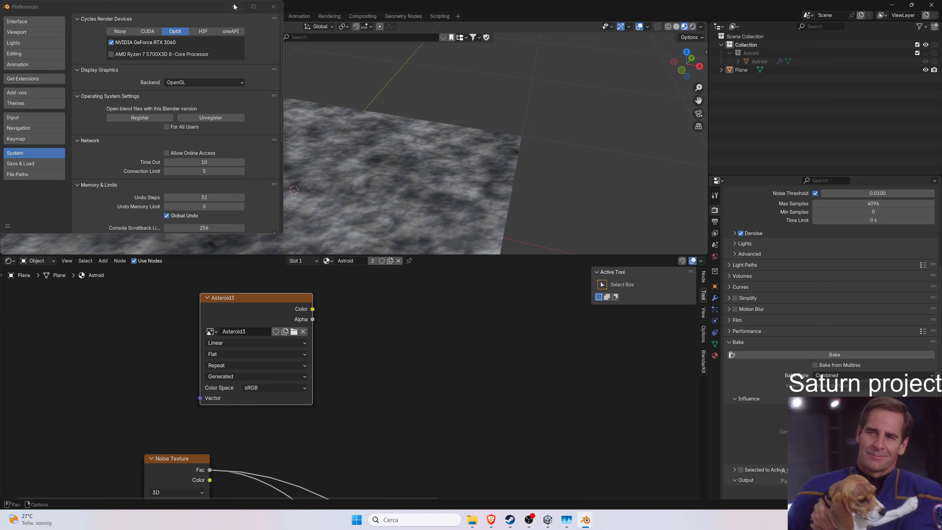
pyautogui.moveTo(345, 4); pyautogui.dragTo(640, 50)
pyautogui.hotkey('alt', 'Tab')
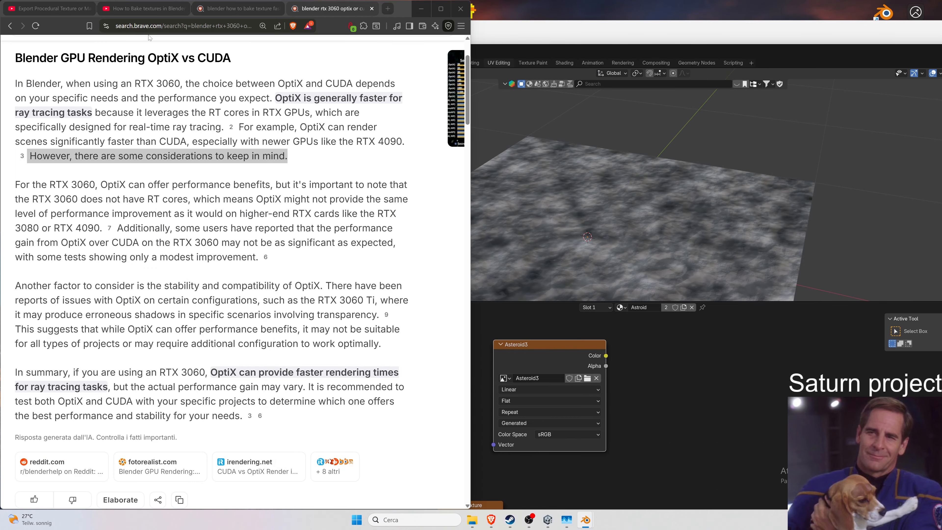
pyautogui.hotkey('alt', 'Tab')
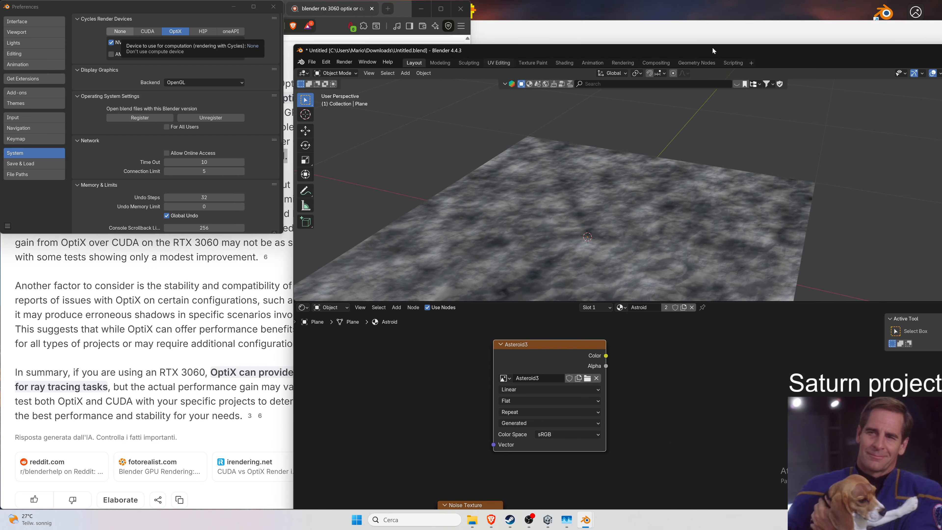
pyautogui.click(149, 31)
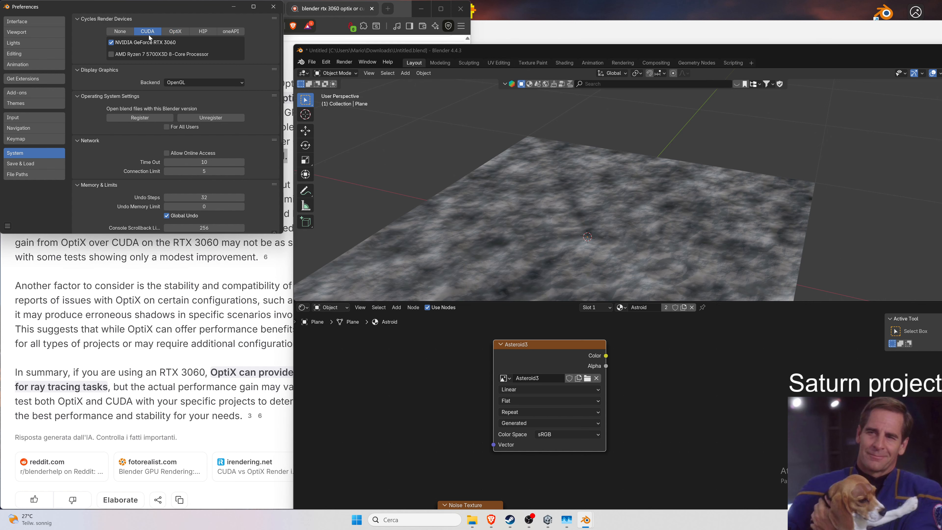
pyautogui.click(273, 6)
# Tile Blender on the right half beside the Asteroid assets folder in File Explorer.
pyautogui.moveTo(633, 43); pyautogui.dragTo(940, 48)
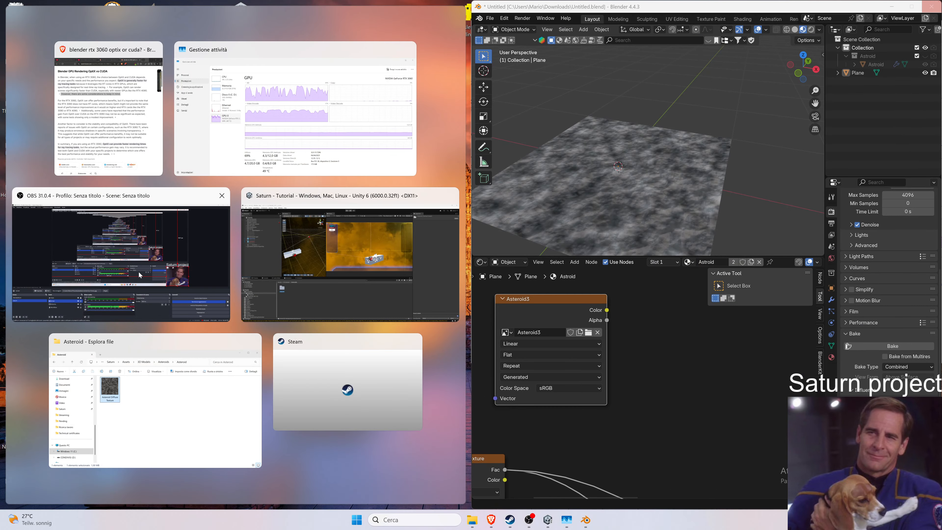
pyautogui.click(179, 415)
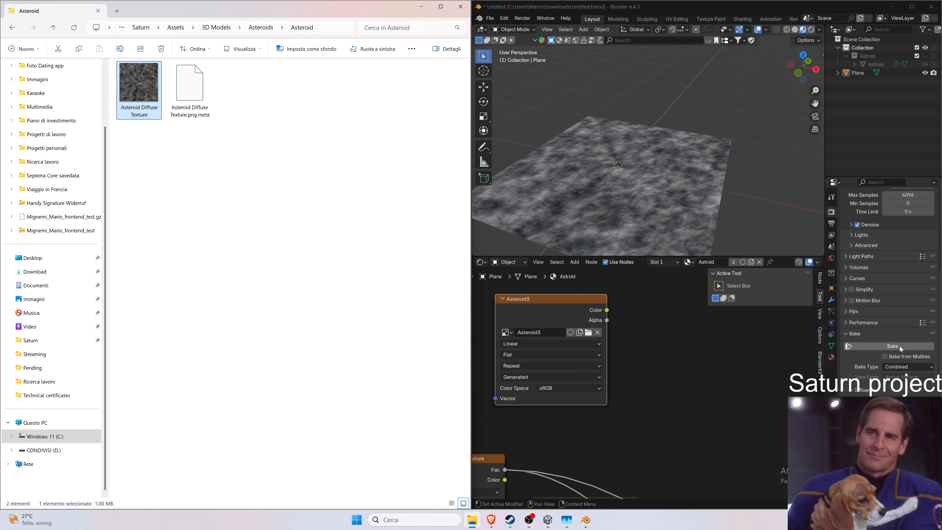
# Select the plane and start baking into the Asteroid3 image.
pyautogui.click(635, 214)
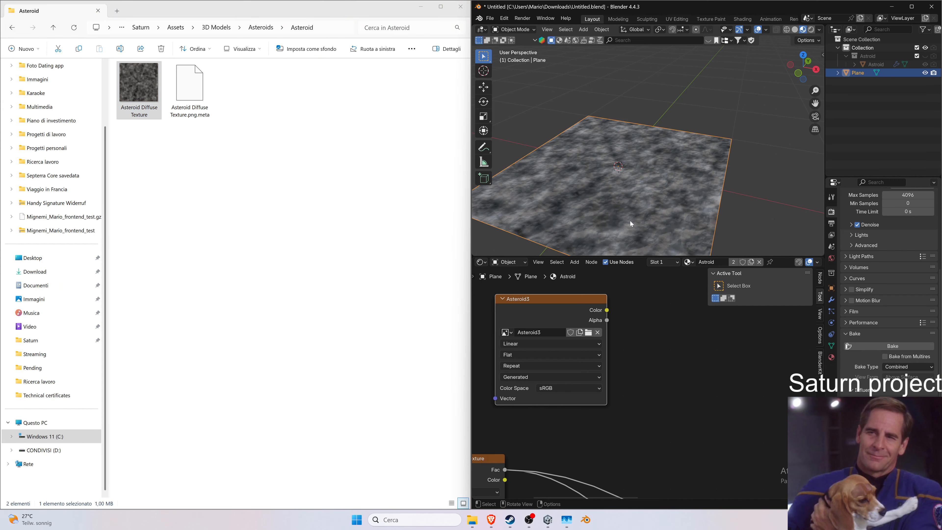
pyautogui.click(907, 345)
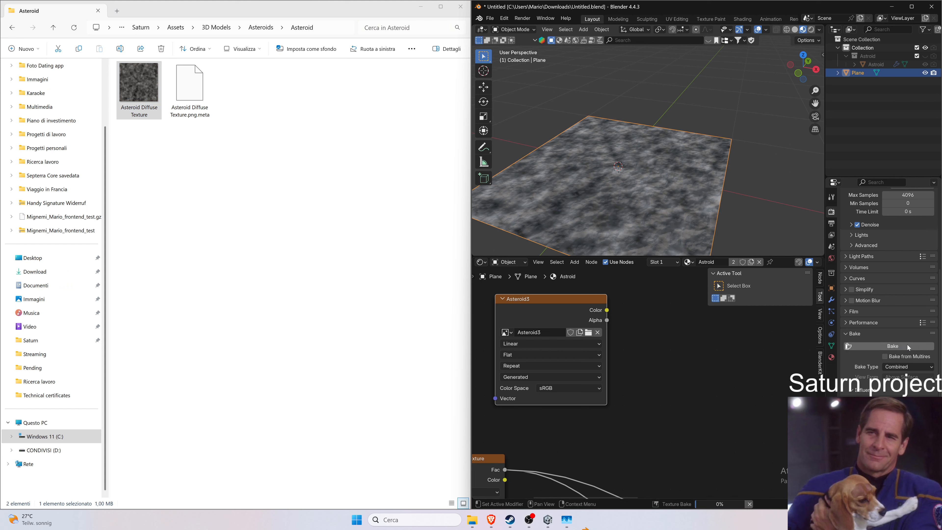
# Read the OptiX versus CUDA summary in the browser search results.
pyautogui.click(491, 520)
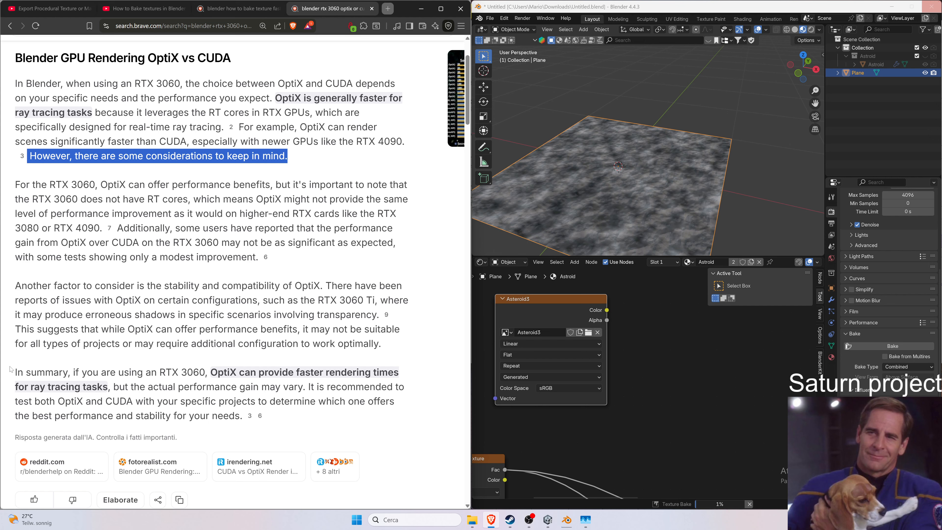
pyautogui.moveTo(13, 372)
pyautogui.mouseDown()
pyautogui.moveTo(252, 386)
pyautogui.moveTo(331, 386)
pyautogui.moveTo(400, 372)
pyautogui.moveTo(119, 386)
pyautogui.moveTo(269, 401)
pyautogui.moveTo(393, 386)
pyautogui.moveTo(418, 393)
pyautogui.moveTo(410, 418)
pyautogui.mouseUp()
pyautogui.scroll(-6, 411, 418)
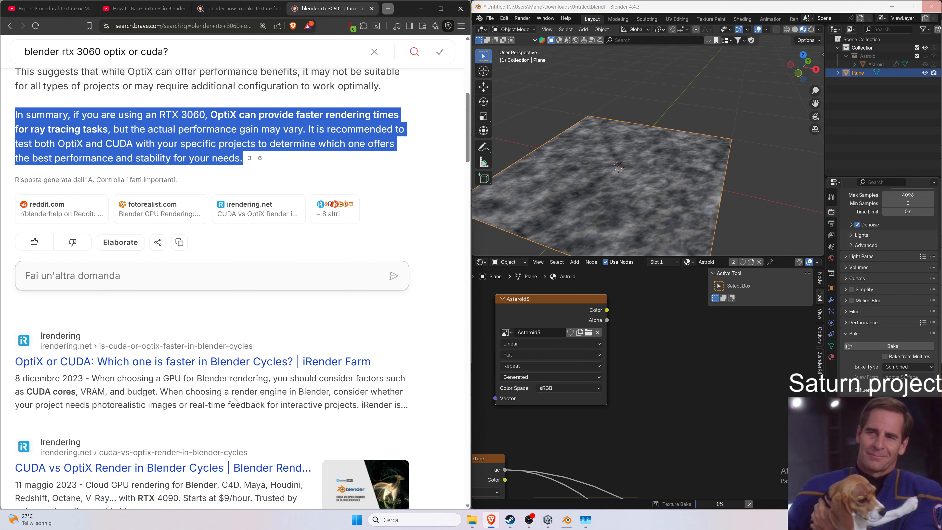
pyautogui.scroll(-7, 329, 359)
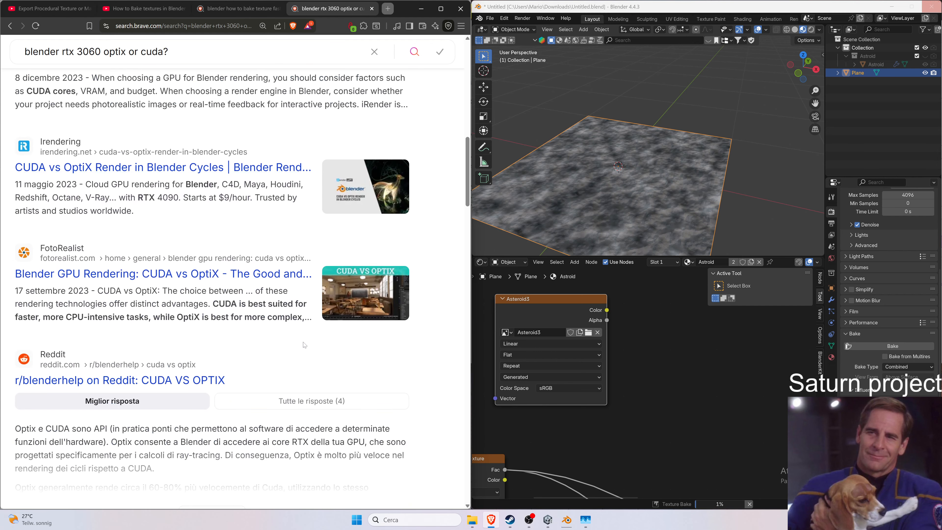
pyautogui.scroll(11, 292, 341)
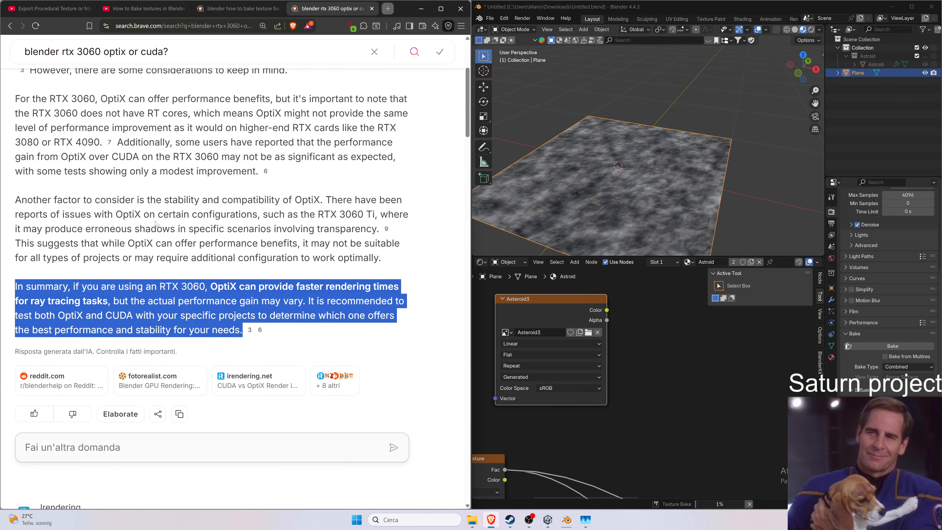
pyautogui.scroll(2, 236, 270)
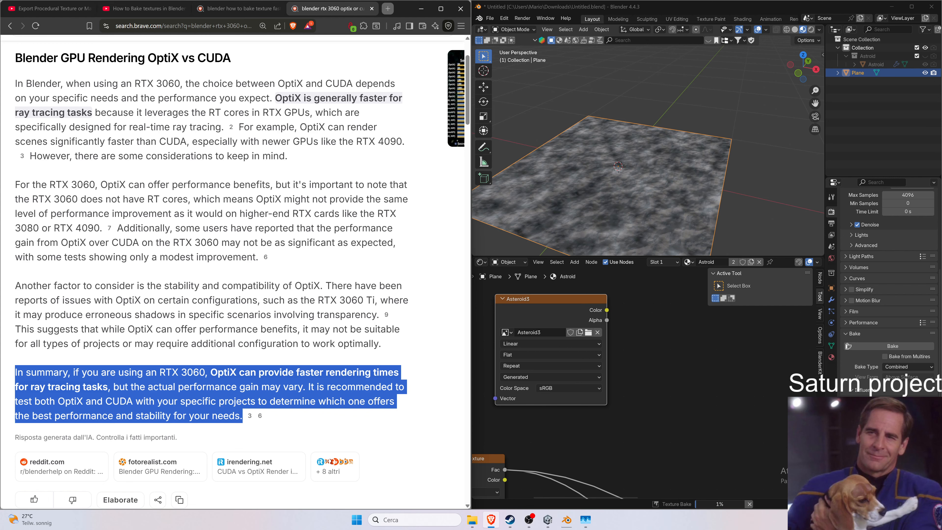
# Search in a new browser tab for how many RT cores the RTX 3060 12GB has and read the results.
pyautogui.click(388, 9)
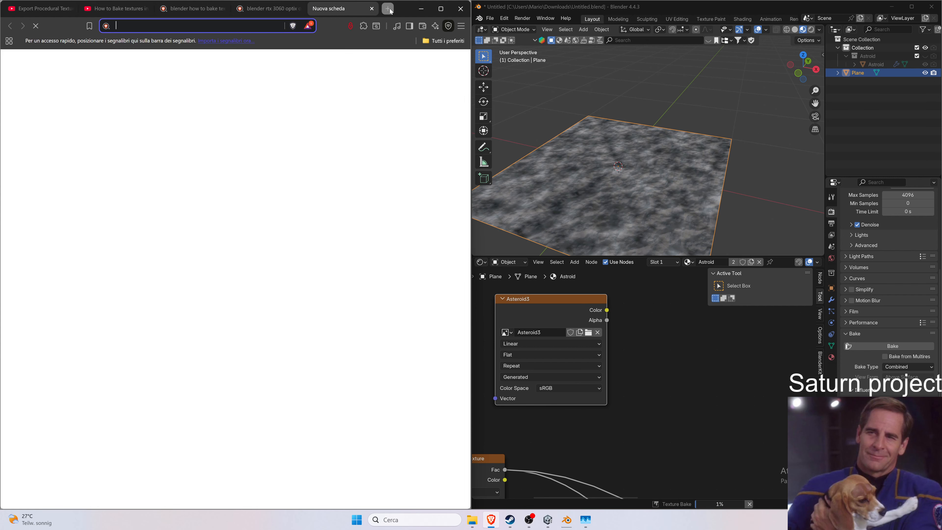
pyautogui.write('3060')
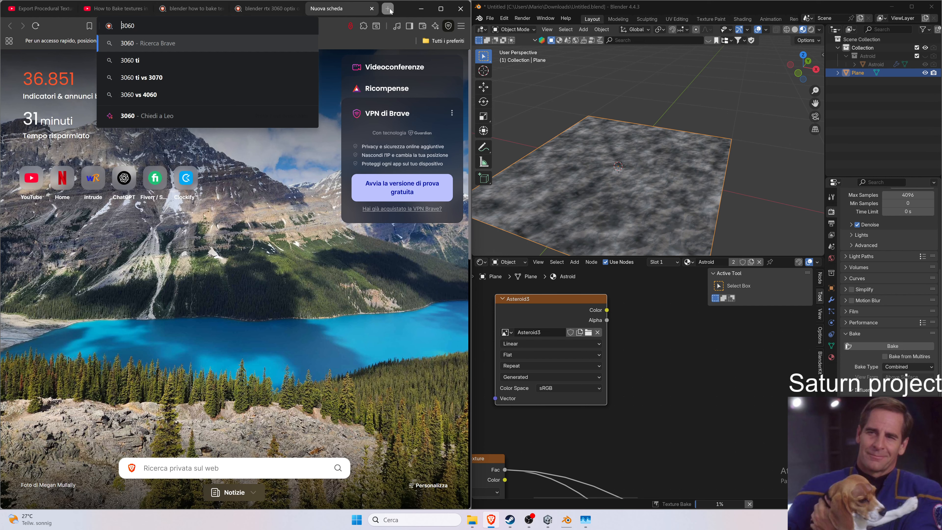
pyautogui.press('Home')
pyautogui.write('rt')
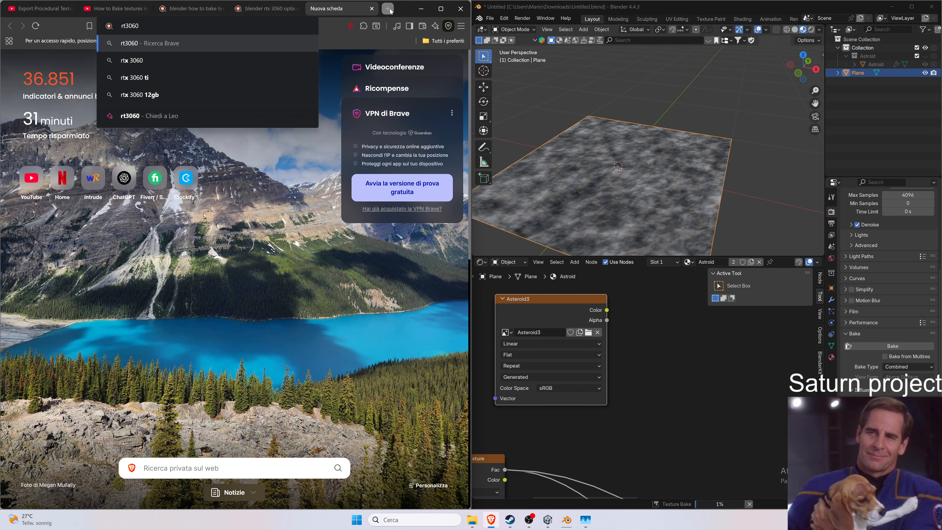
pyautogui.write('x')
pyautogui.press('End')
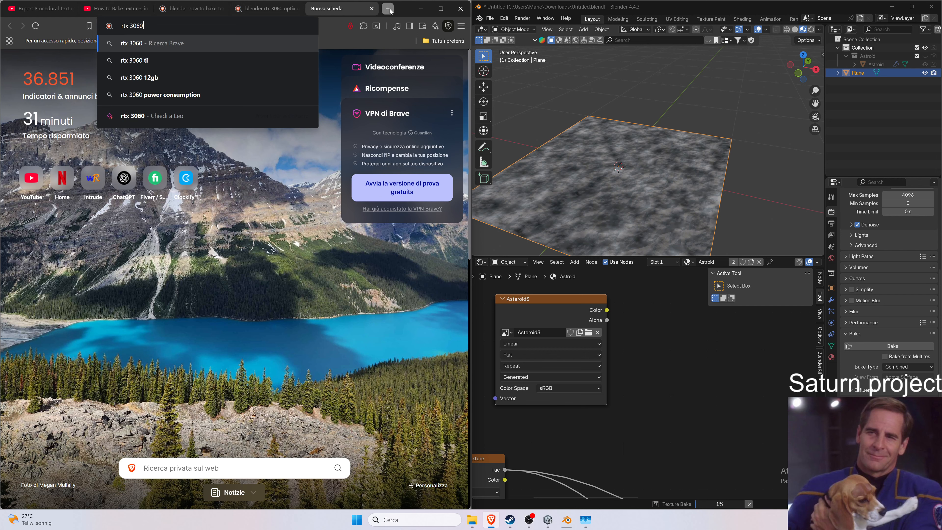
pyautogui.write('12gn')
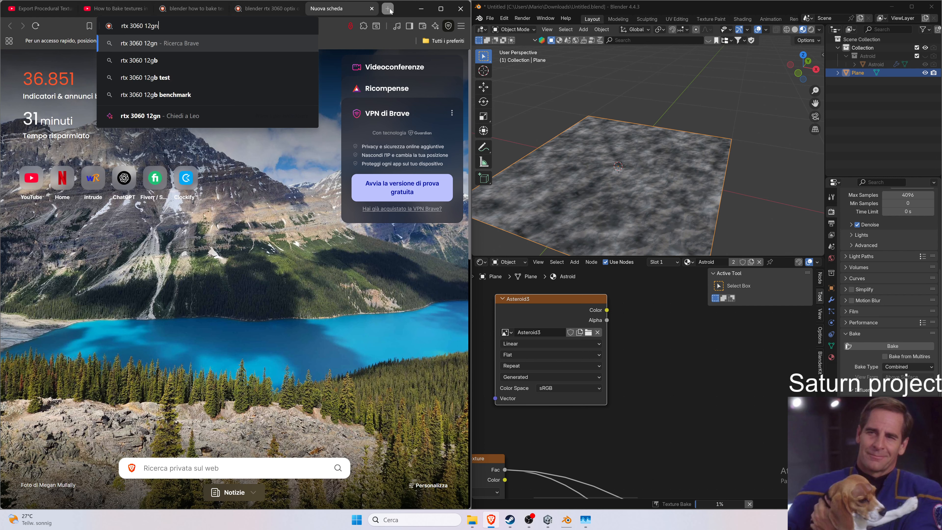
pyautogui.press('BackSpace')
pyautogui.write('b ')
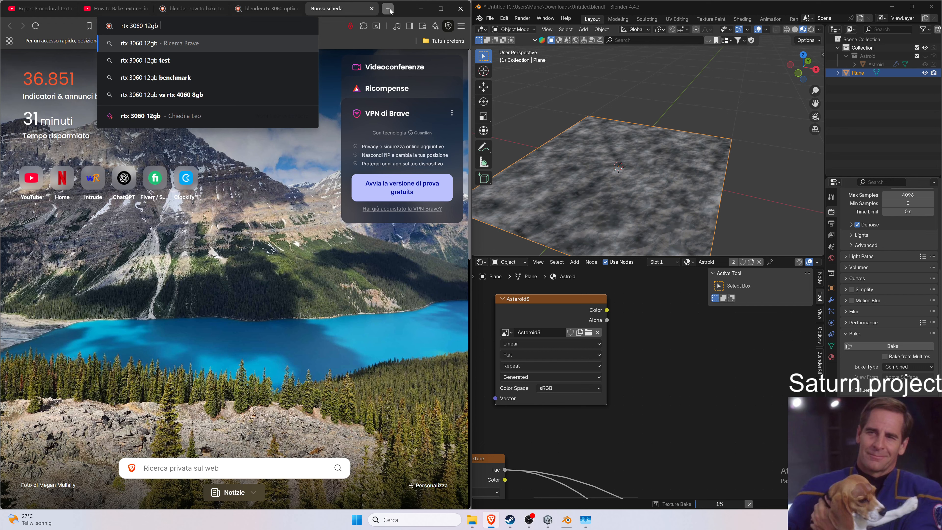
pyautogui.write('rt cores')
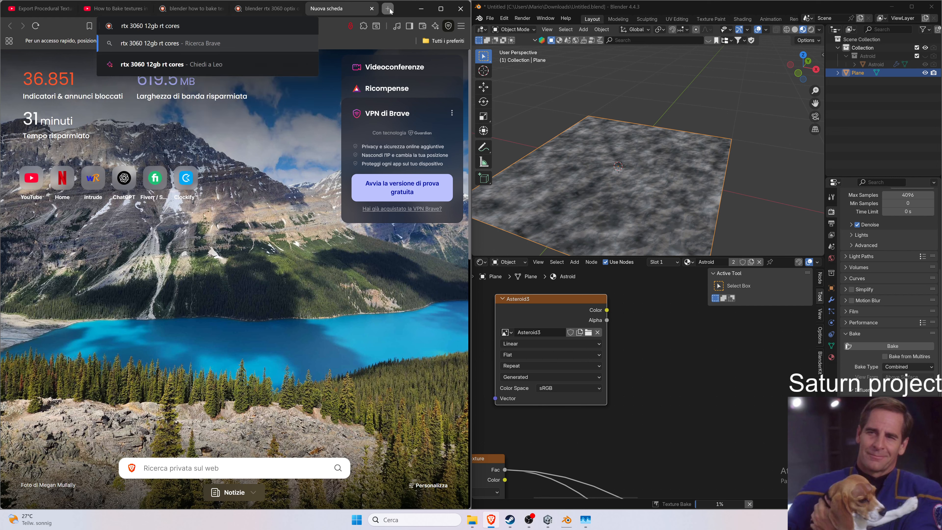
pyautogui.press('Return')
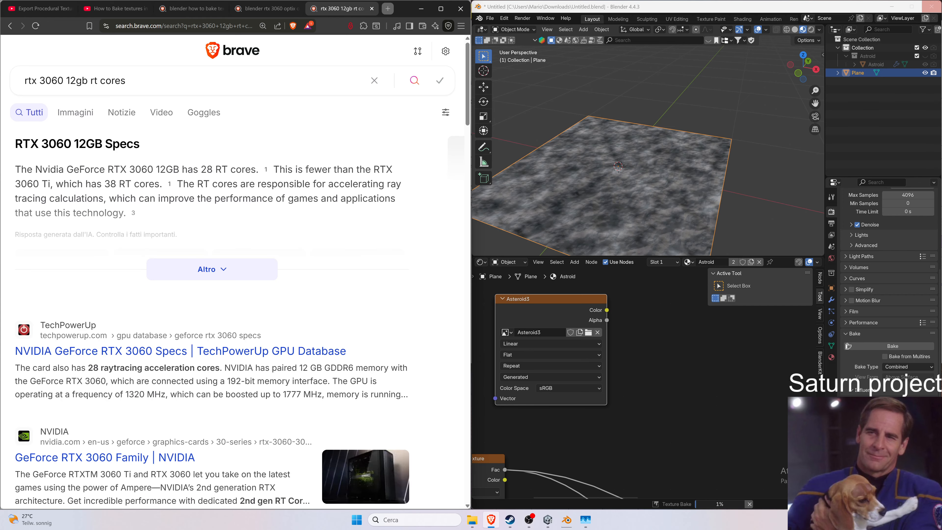
pyautogui.moveTo(88, 368); pyautogui.dragTo(222, 367)
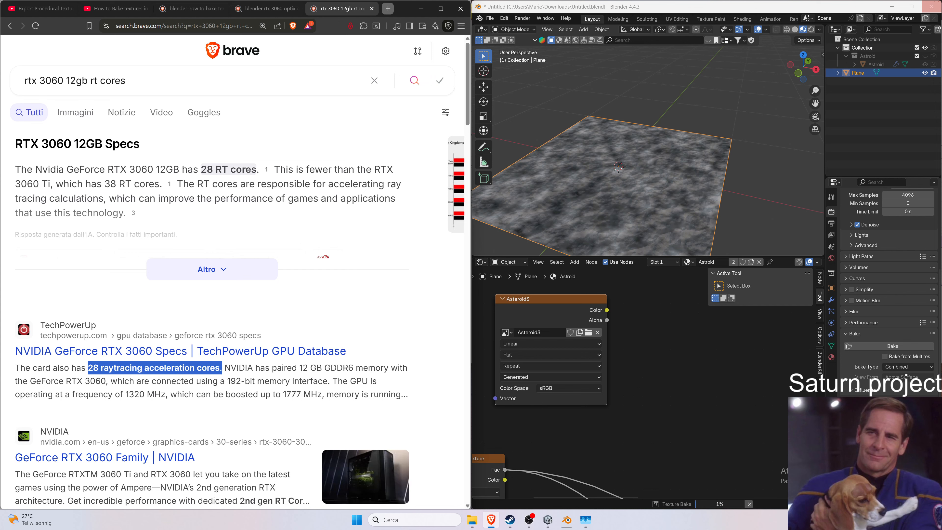
pyautogui.click(228, 275)
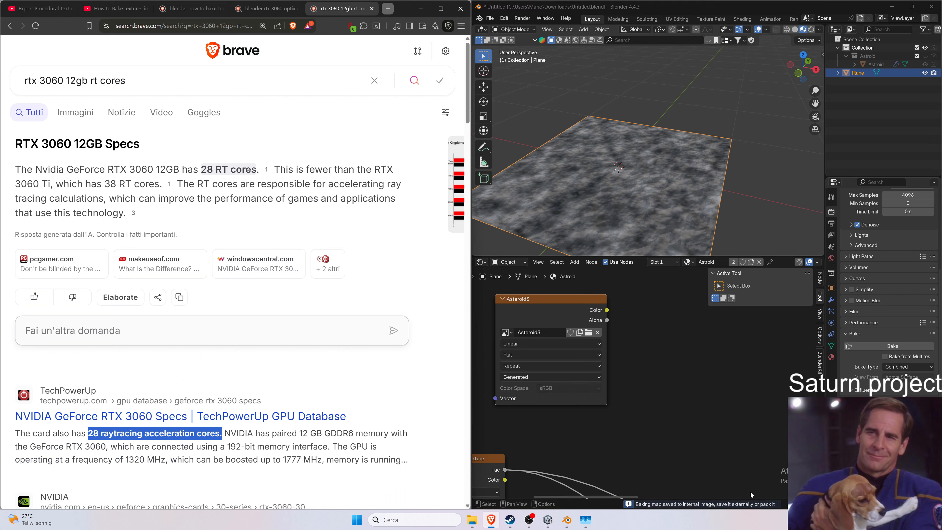
# Switch the lower area to the Image Editor to inspect the baked Asteroid3 image, then return it to the Shader Editor.
pyautogui.click(704, 504)
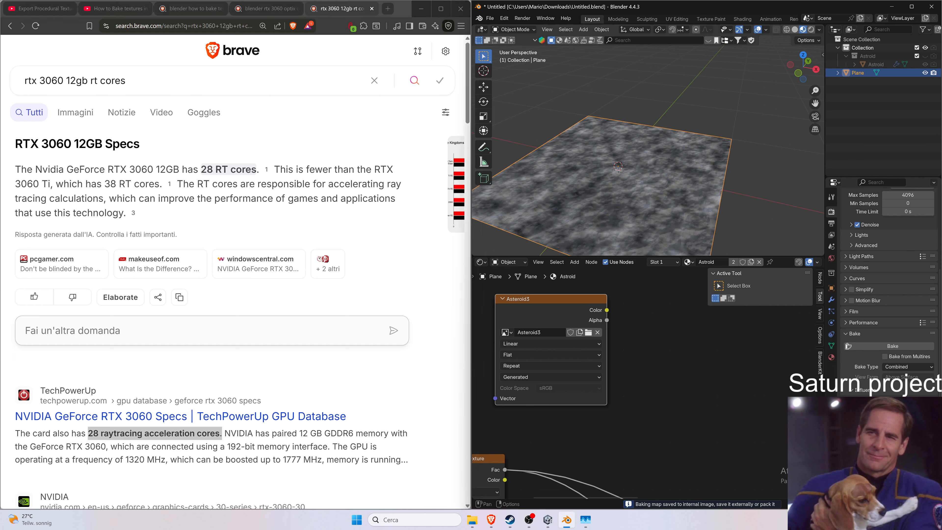
pyautogui.click(481, 262)
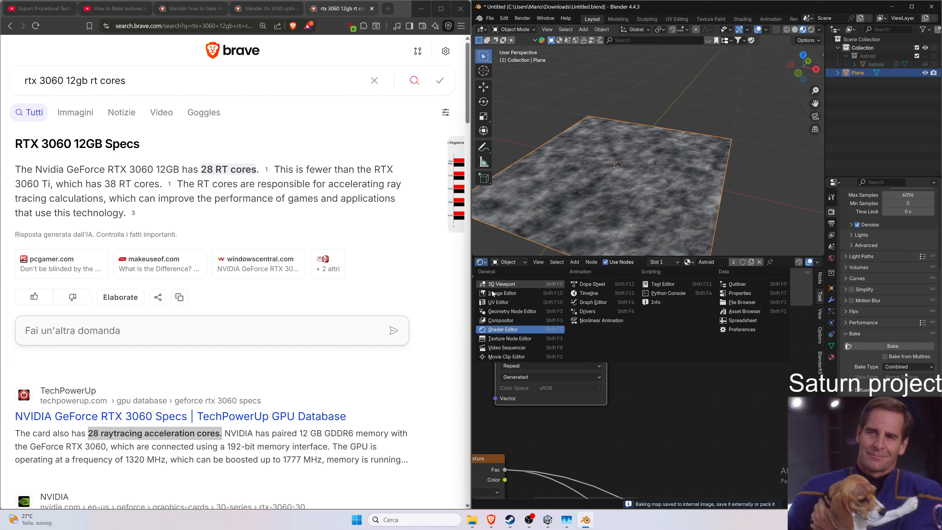
pyautogui.click(495, 293)
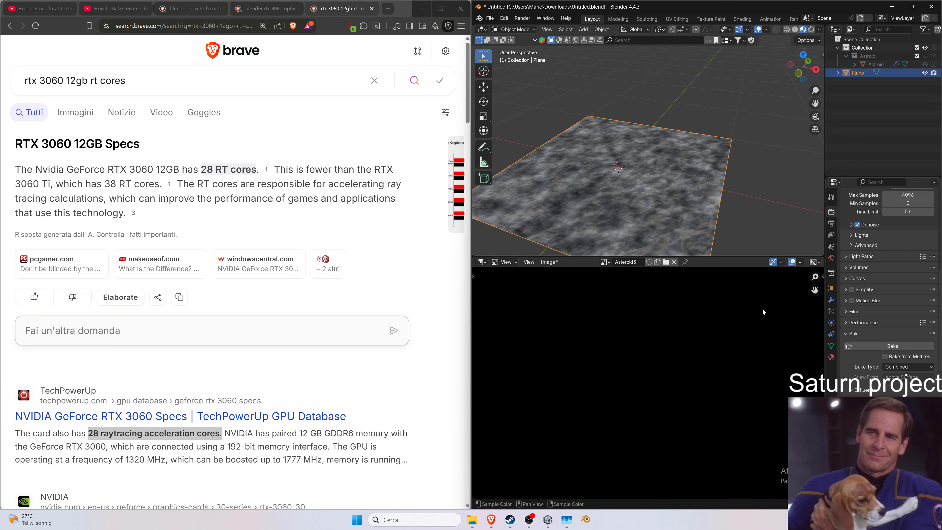
pyautogui.click(604, 261)
pyautogui.click(614, 290)
pyautogui.click(482, 262)
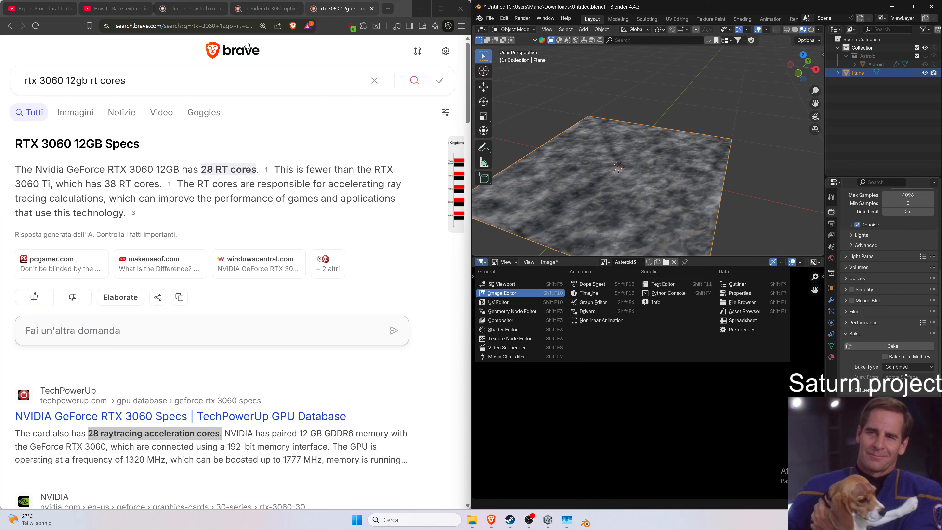
pyautogui.click(228, 30)
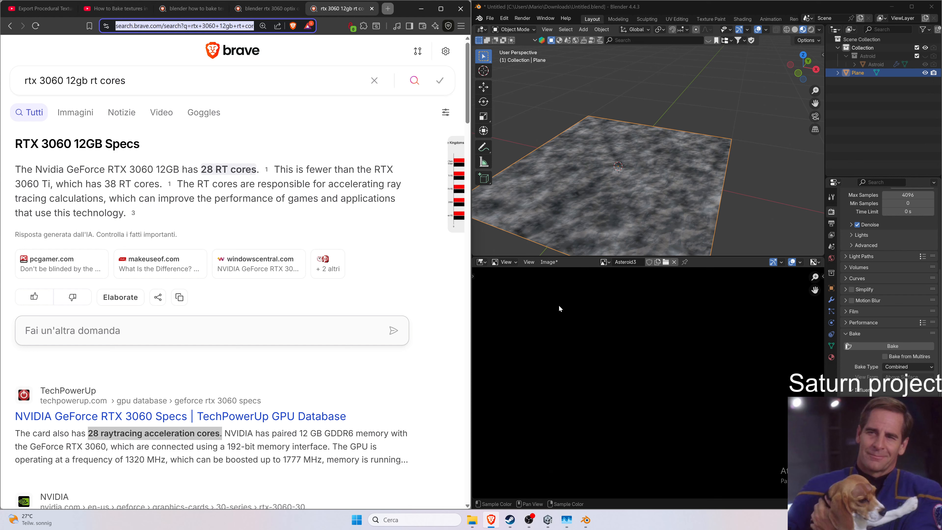
pyautogui.click(506, 263)
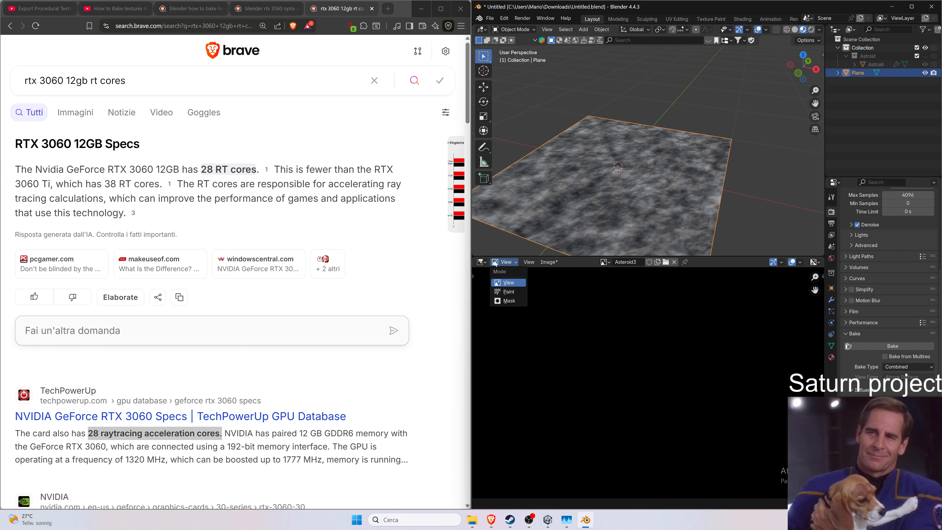
pyautogui.click(481, 261)
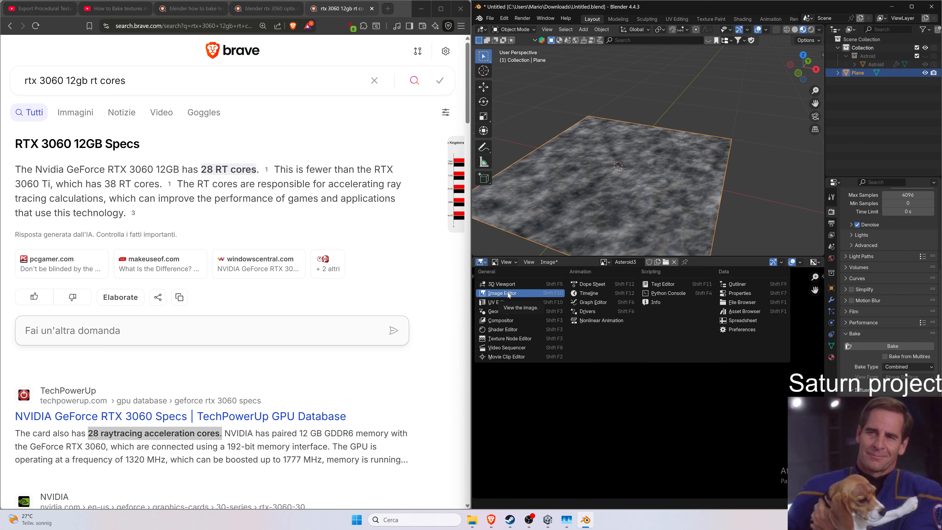
pyautogui.click(514, 330)
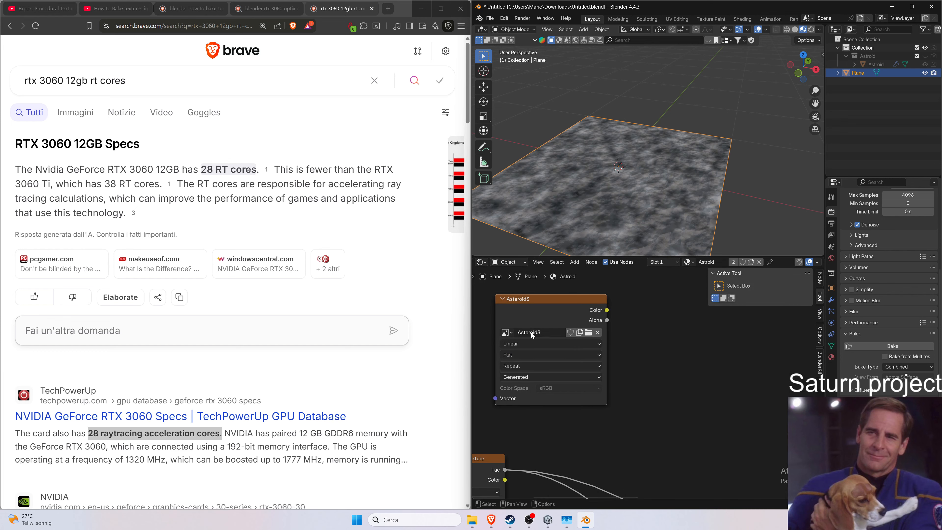
pyautogui.click(506, 332)
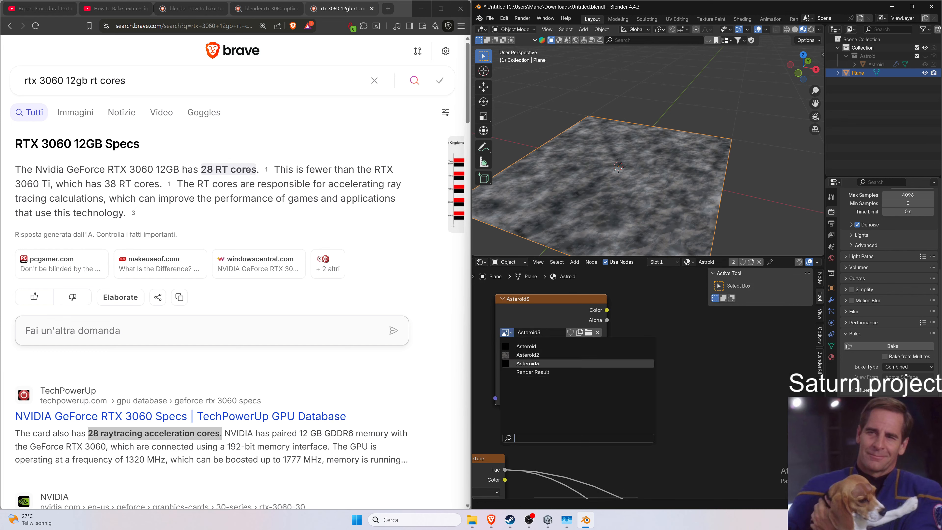
pyautogui.click(523, 354)
pyautogui.click(507, 332)
pyautogui.click(592, 363)
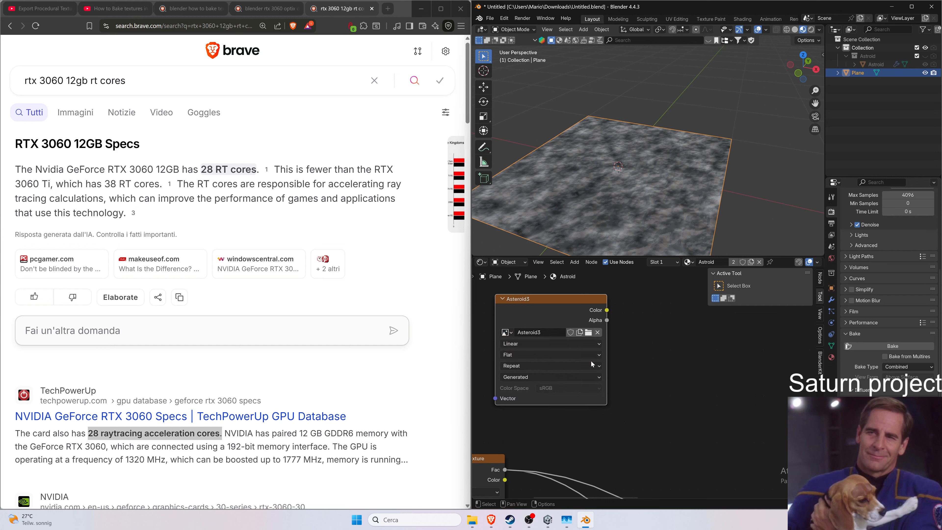
# Set the bake type to Diffuse and start baking into the Asteroid3 image again.
pyautogui.click(892, 367)
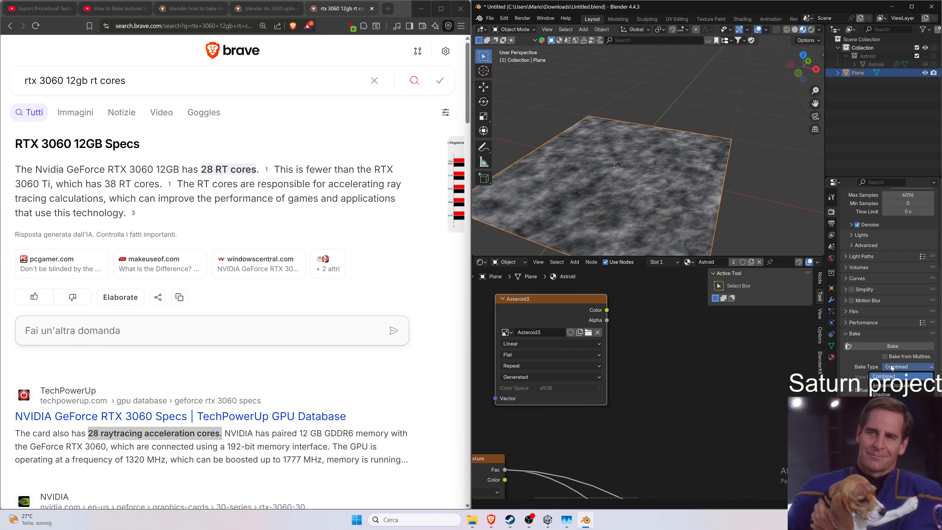
pyautogui.click(890, 458)
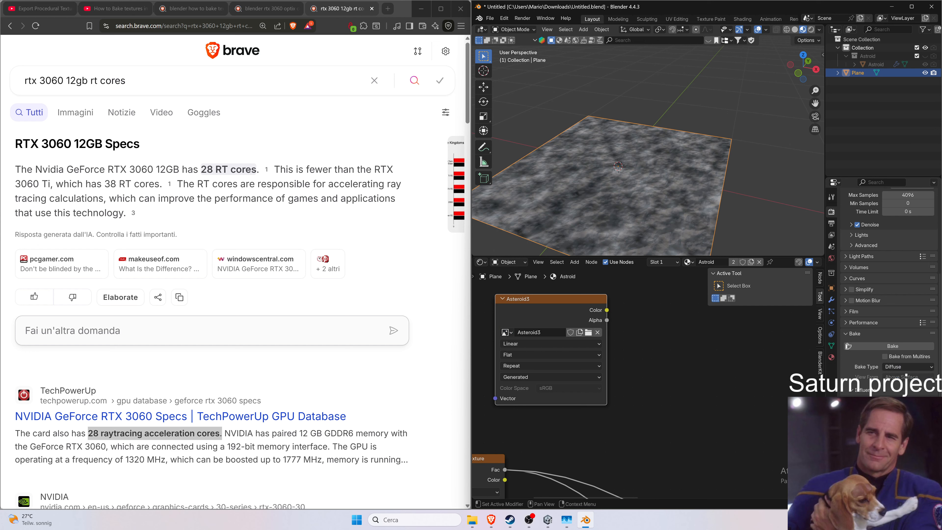
pyautogui.scroll(-3, 889, 297)
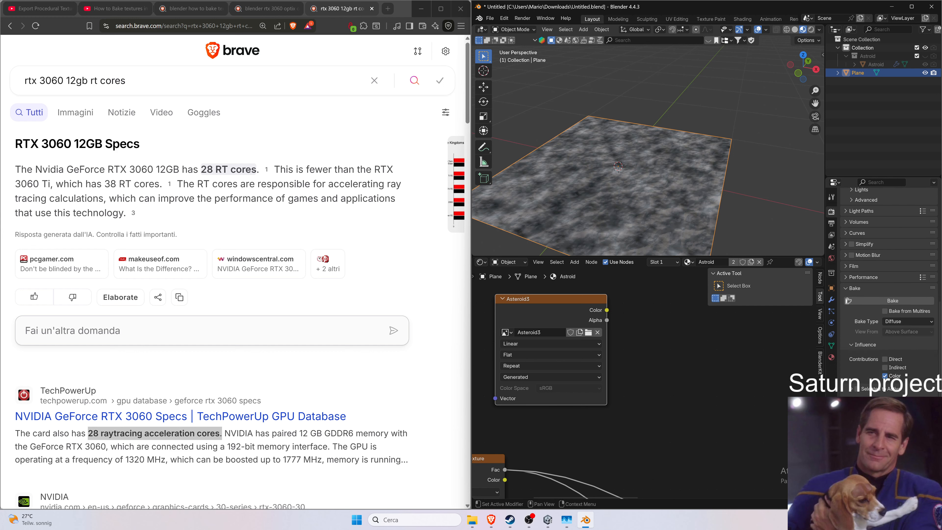
pyautogui.click(884, 301)
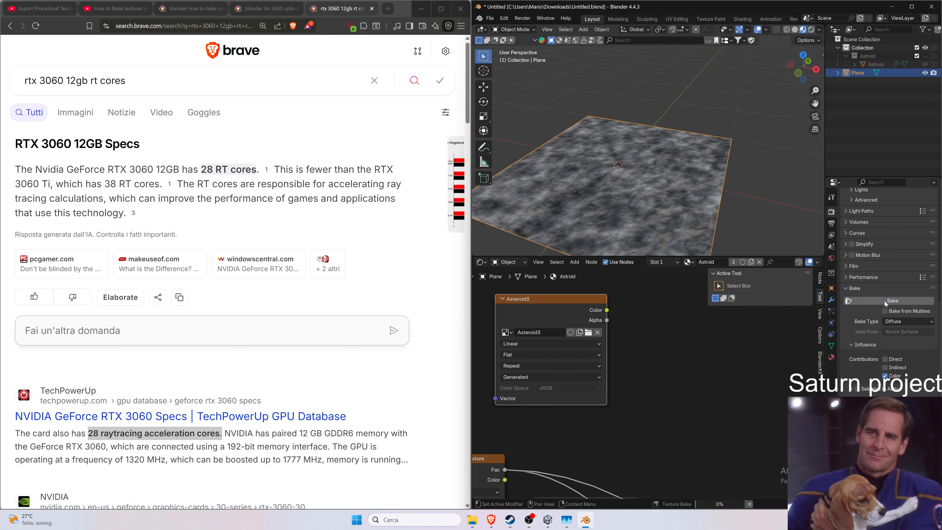
# Search the web for why a combined bake results in a black image and open the Blender Stack Exchange answer.
pyautogui.scroll(-2, 152, 149)
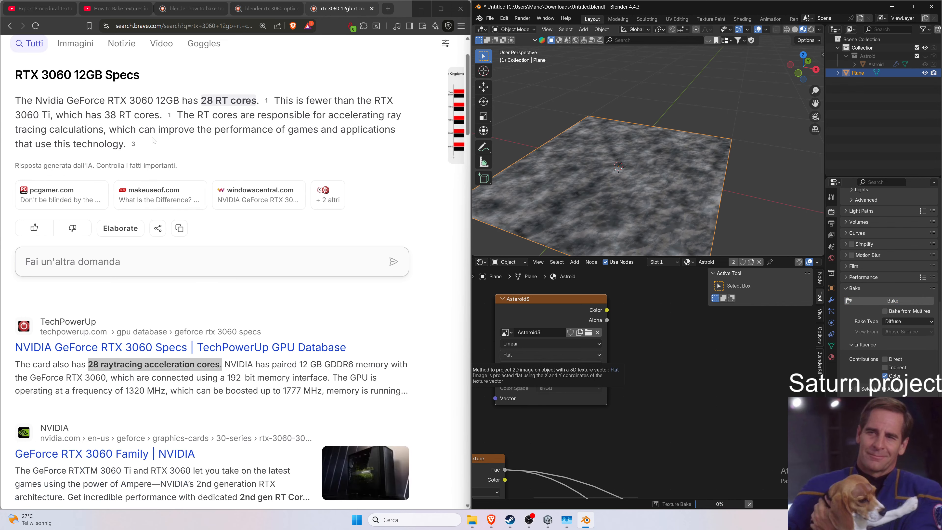
pyautogui.scroll(2, 152, 148)
pyautogui.click(150, 81)
pyautogui.hotkey('ctrl', 'a')
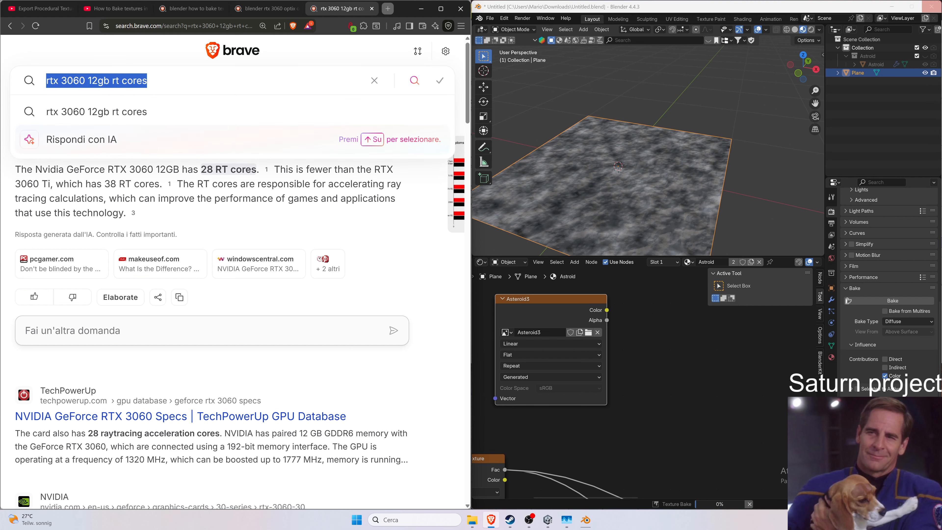
pyautogui.write('blende')
pyautogui.write('r comb')
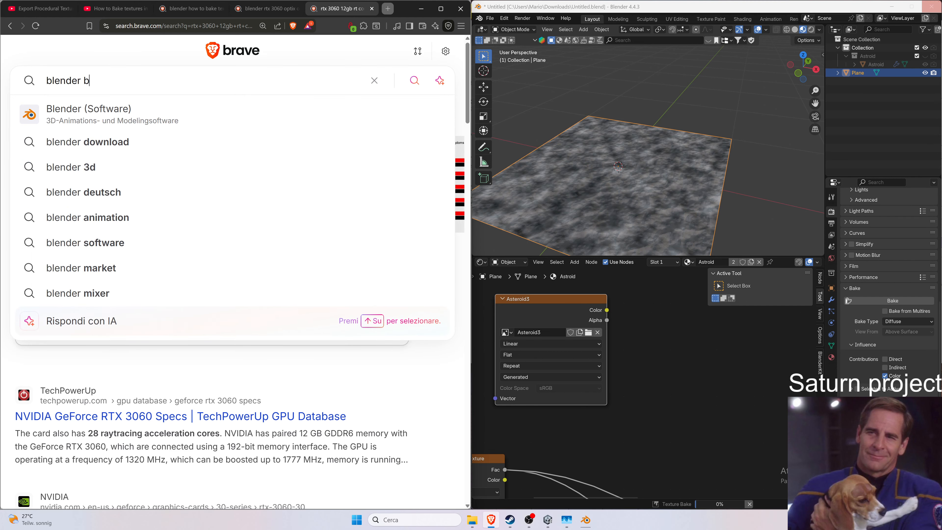
pyautogui.write('inanded')
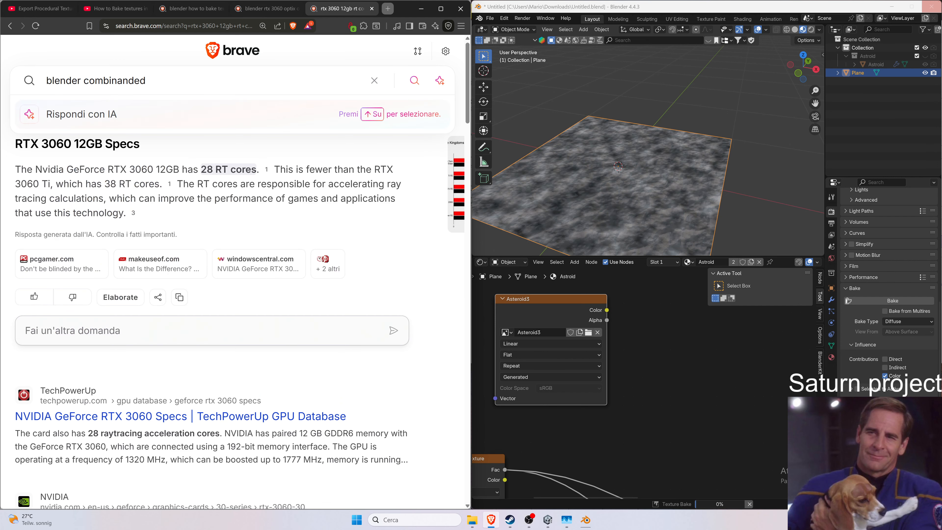
pyautogui.write(' bake results in black image')
pyautogui.press('Return')
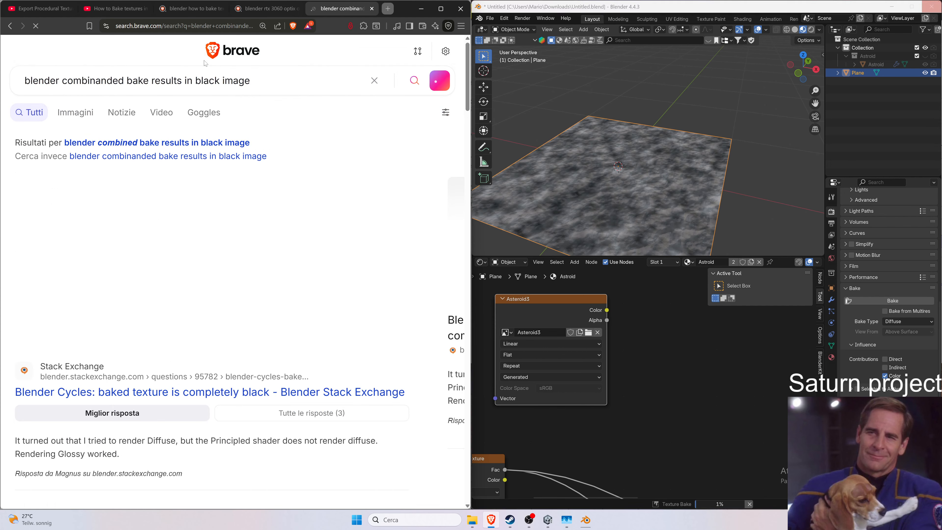
pyautogui.click(182, 142)
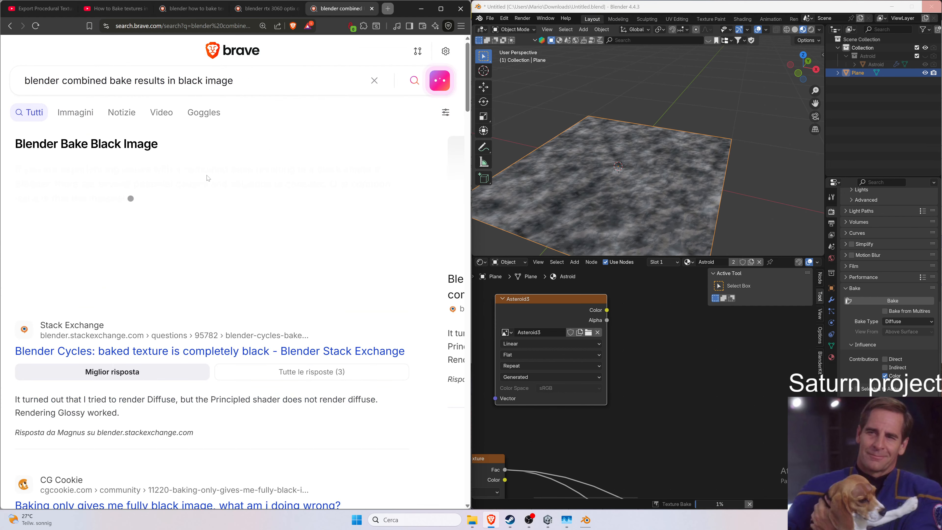
pyautogui.click(284, 349)
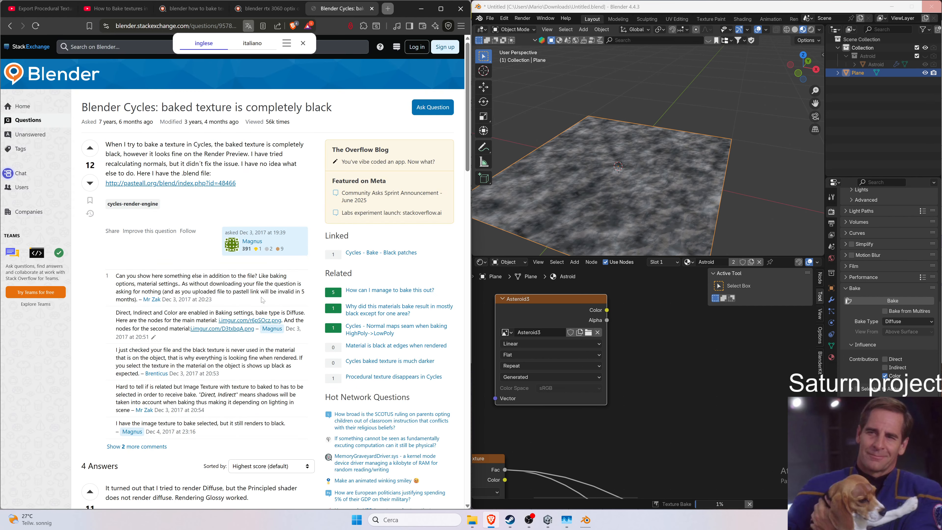
pyautogui.scroll(-10, 200, 316)
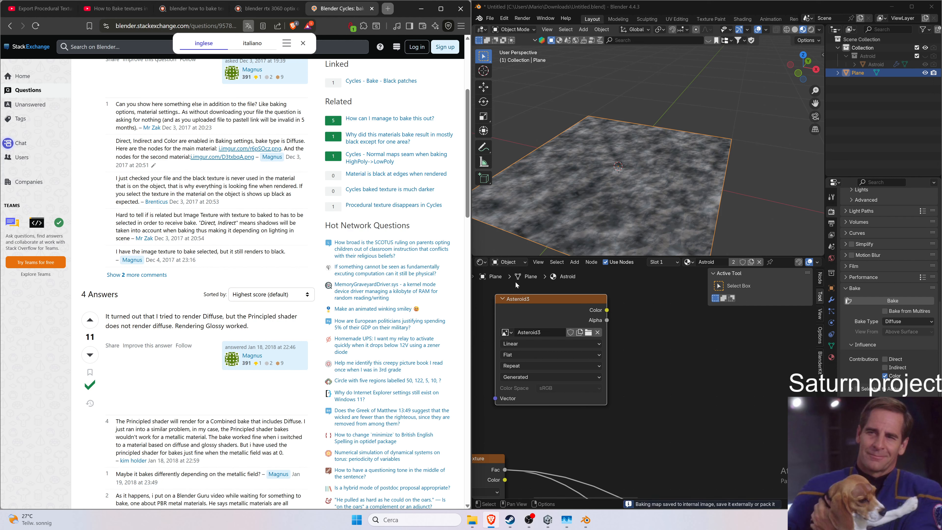
# Switch the lower area to the Image Editor to view the baked Asteroid3 image.
pyautogui.click(481, 262)
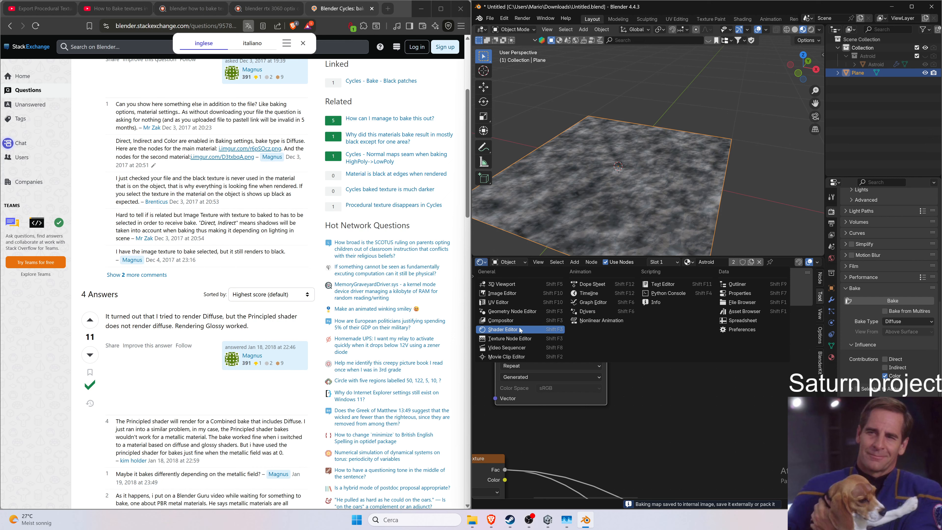
pyautogui.click(519, 294)
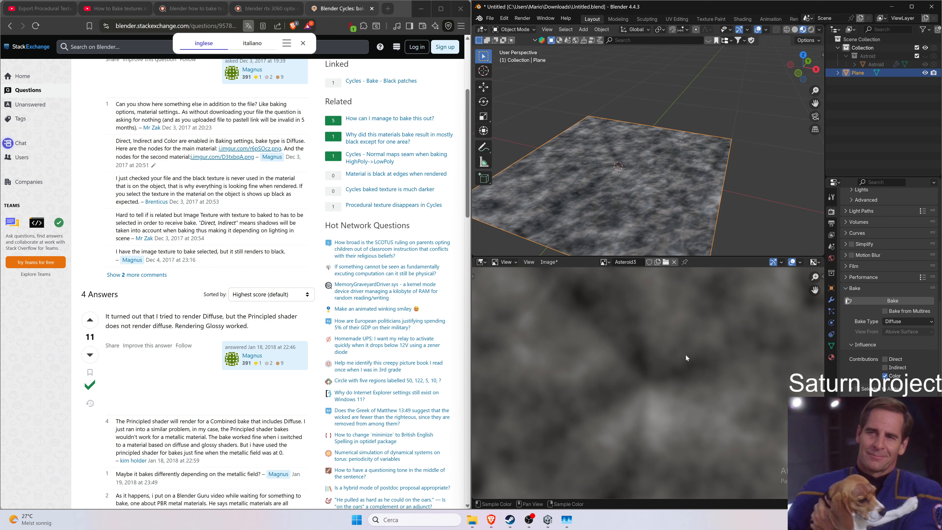
pyautogui.click(549, 262)
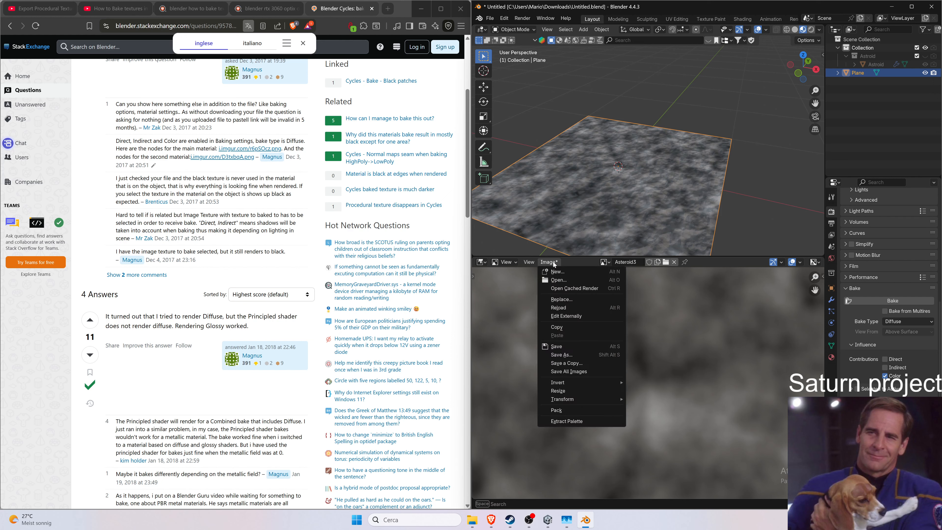
pyautogui.click(564, 355)
pyautogui.press('Escape')
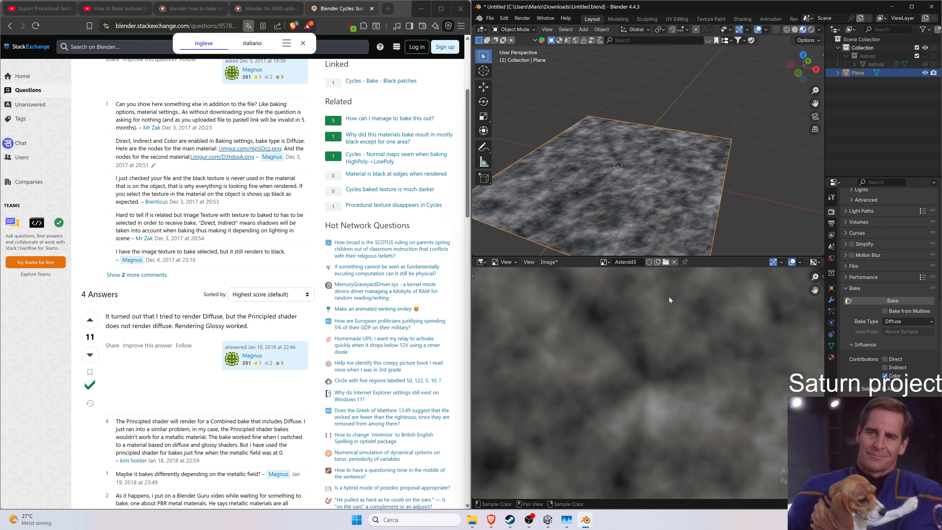
# Save the Asteroid3 image as Asteroid Diffuse Texture.png in the Saturn project's Assets/3D Models/Asteroids/Asteroid folder, overwriting it.
pyautogui.hotkey('alt', 'shift', 's')
pyautogui.moveTo(683, 135); pyautogui.dragTo(543, 98)
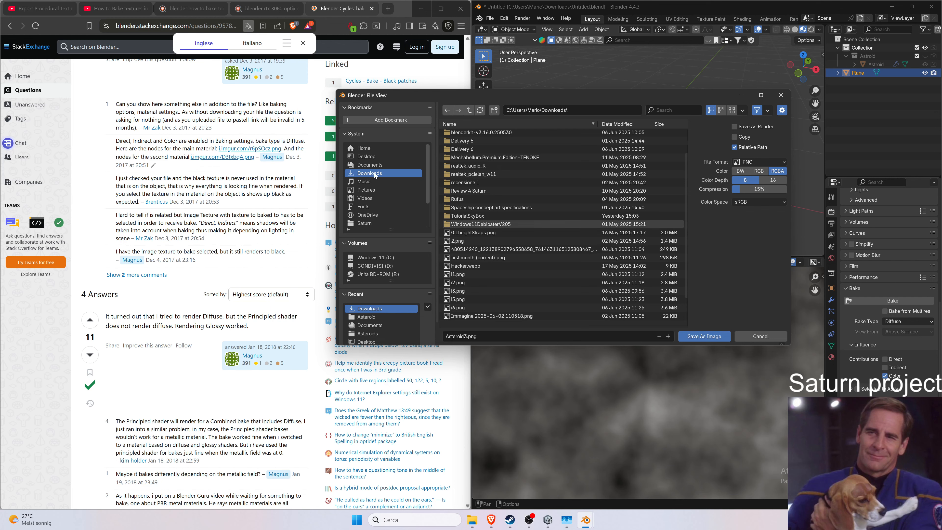
pyautogui.click(365, 223)
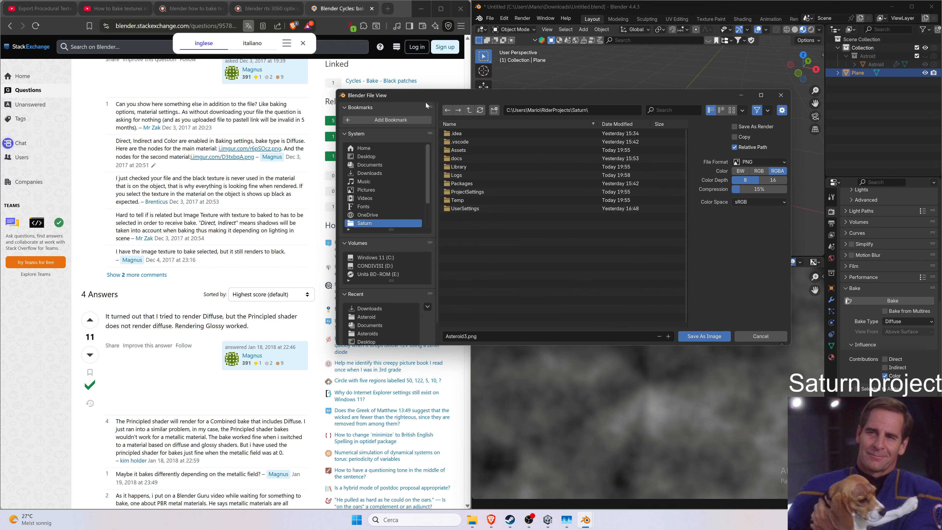
pyautogui.moveTo(433, 93); pyautogui.dragTo(121, 78)
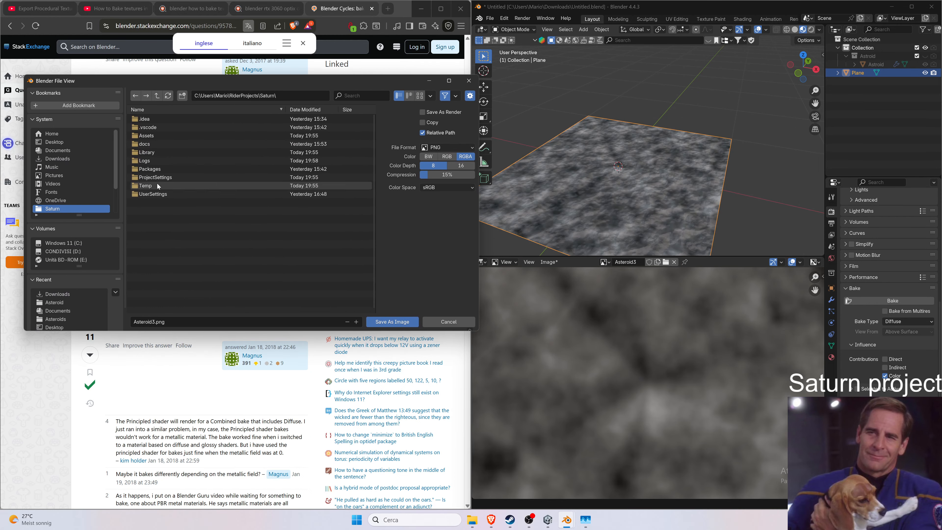
pyautogui.doubleClick(166, 135)
pyautogui.doubleClick(170, 118)
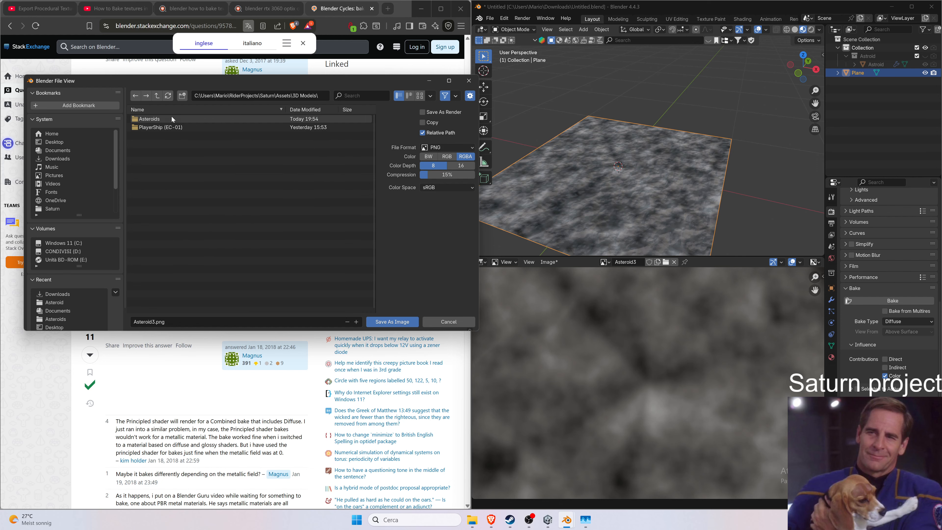
pyautogui.doubleClick(171, 119)
pyautogui.doubleClick(167, 119)
pyautogui.click(170, 119)
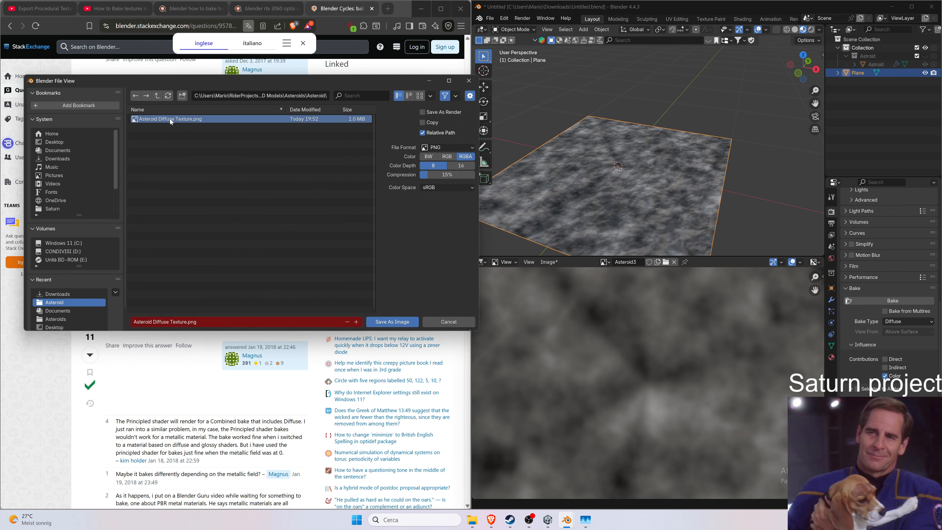
pyautogui.doubleClick(169, 119)
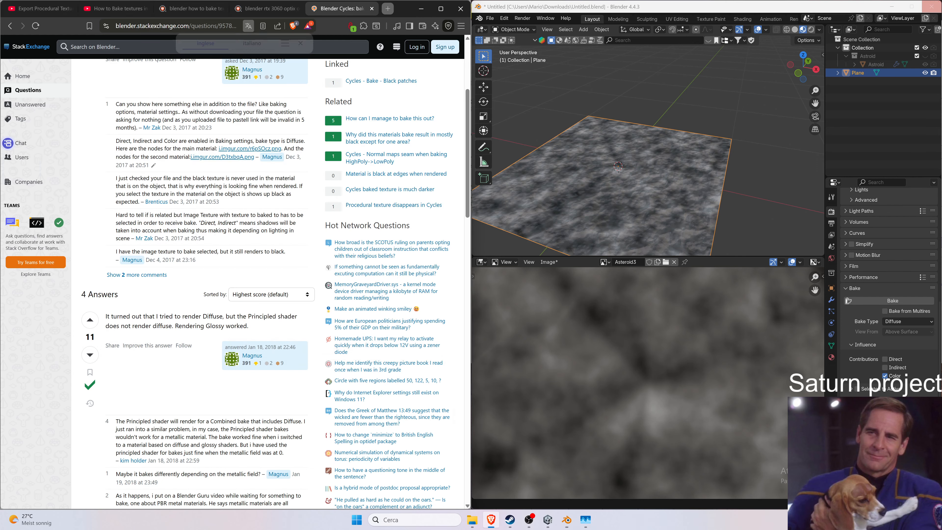
# Set the bake type to Normal and bake the normal map into the Asteroid3 image.
pyautogui.click(924, 322)
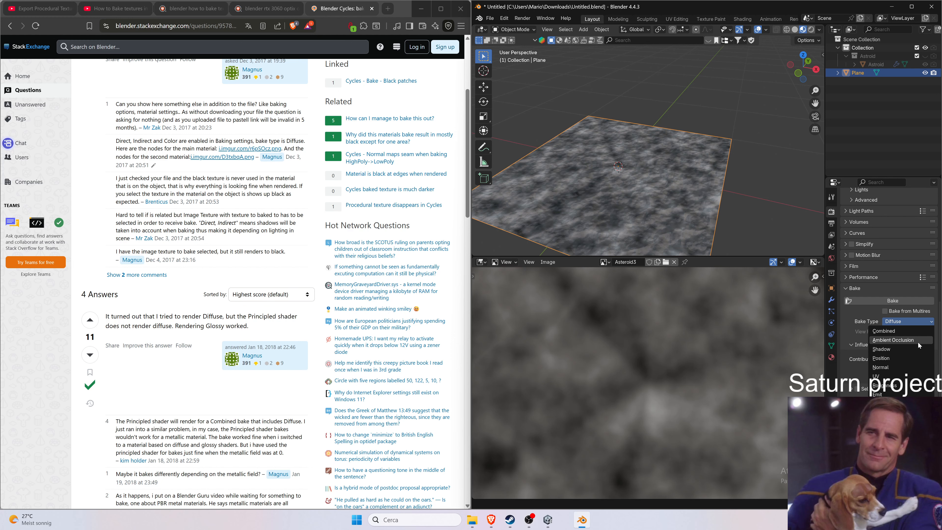
pyautogui.click(901, 367)
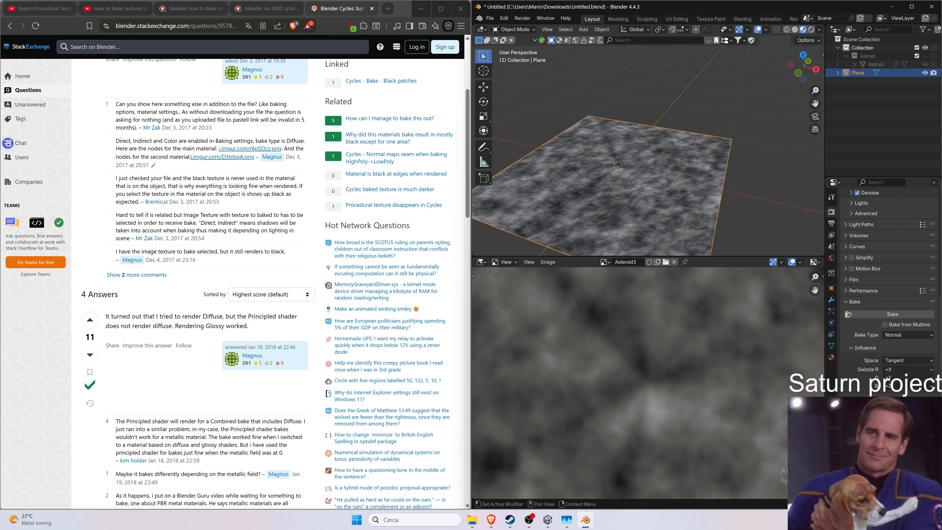
pyautogui.click(884, 316)
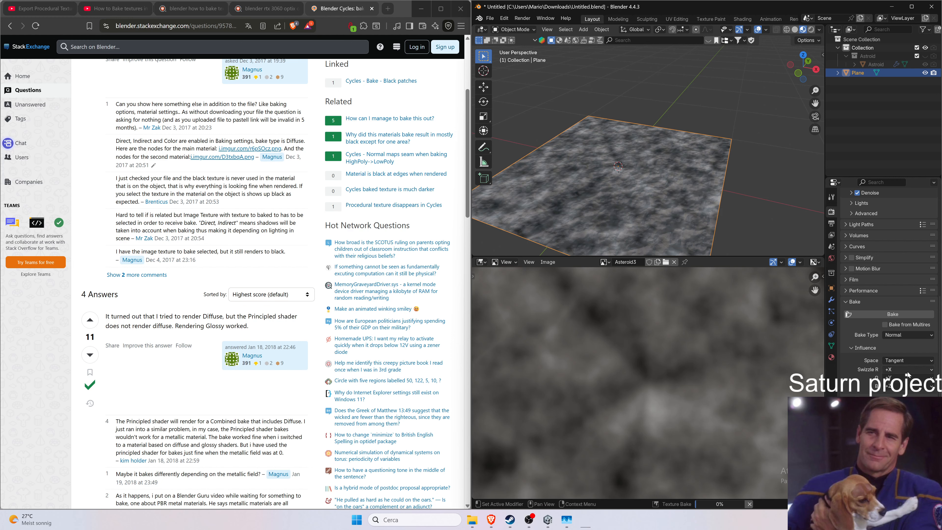
pyautogui.click(754, 505)
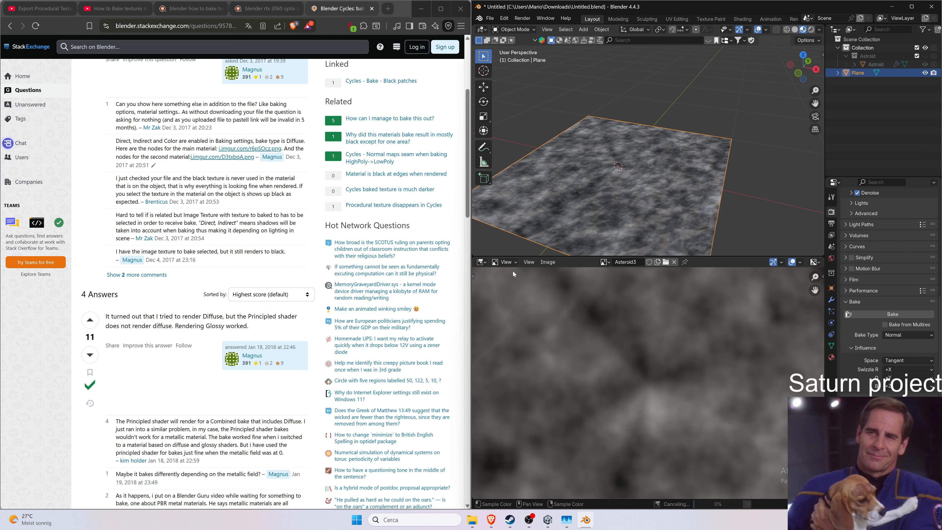
pyautogui.click(510, 264)
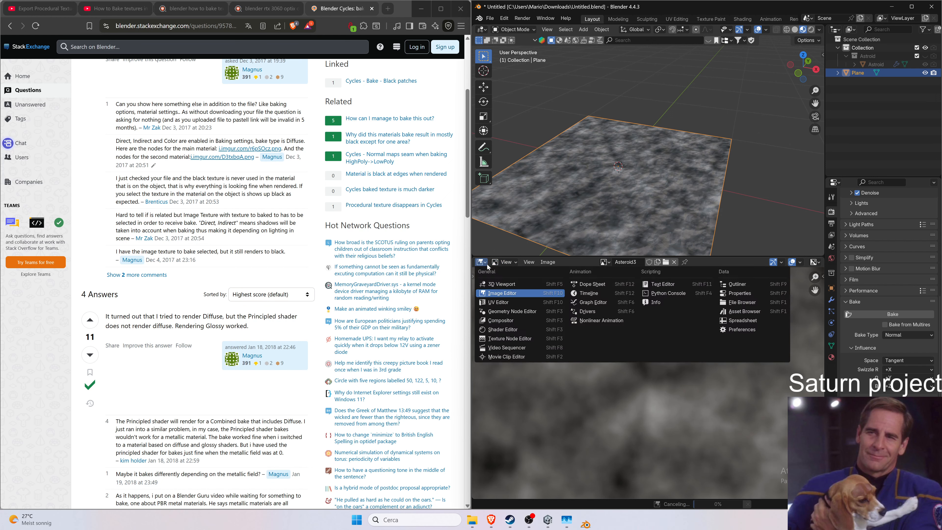
pyautogui.click(887, 315)
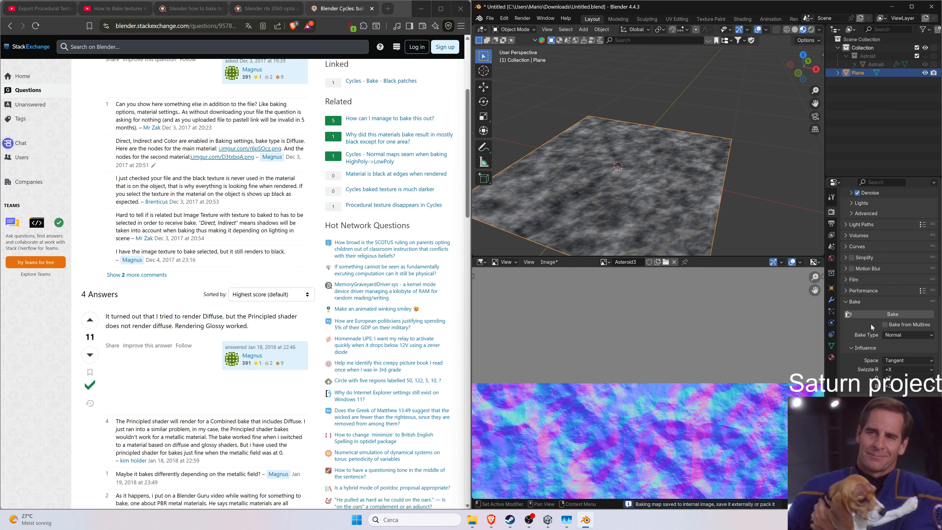
pyautogui.click(880, 313)
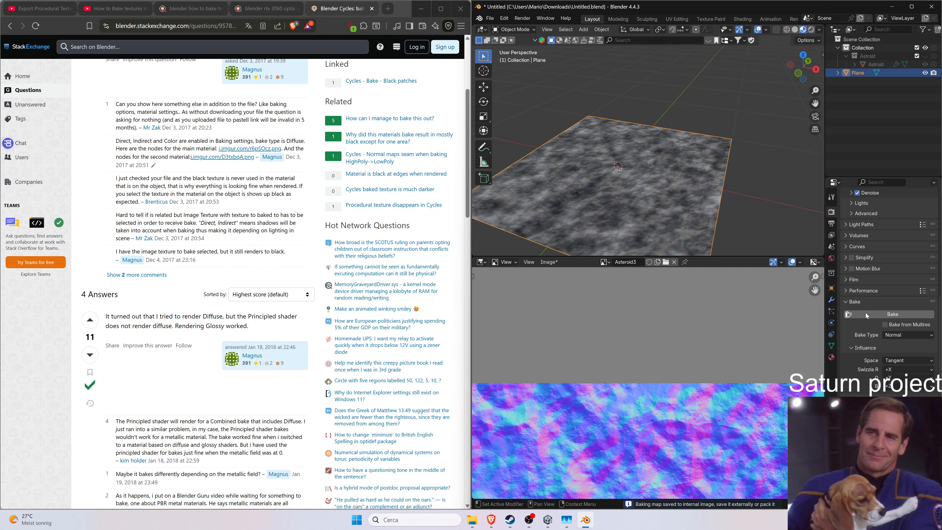
# Return the lower area to the Shader Editor and open the saved Asteroid Diffuse Texture.png from File Explorer to inspect it.
pyautogui.click(482, 262)
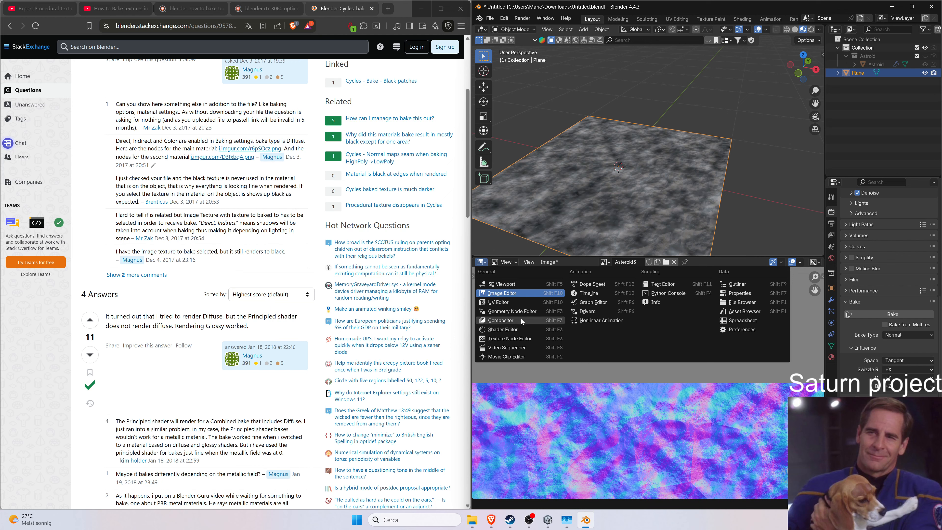
pyautogui.click(526, 328)
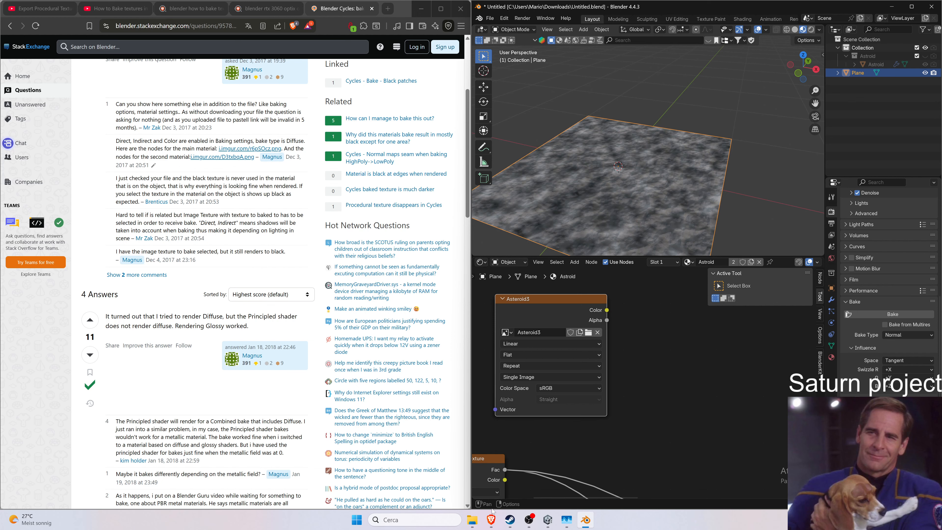
pyautogui.click(472, 520)
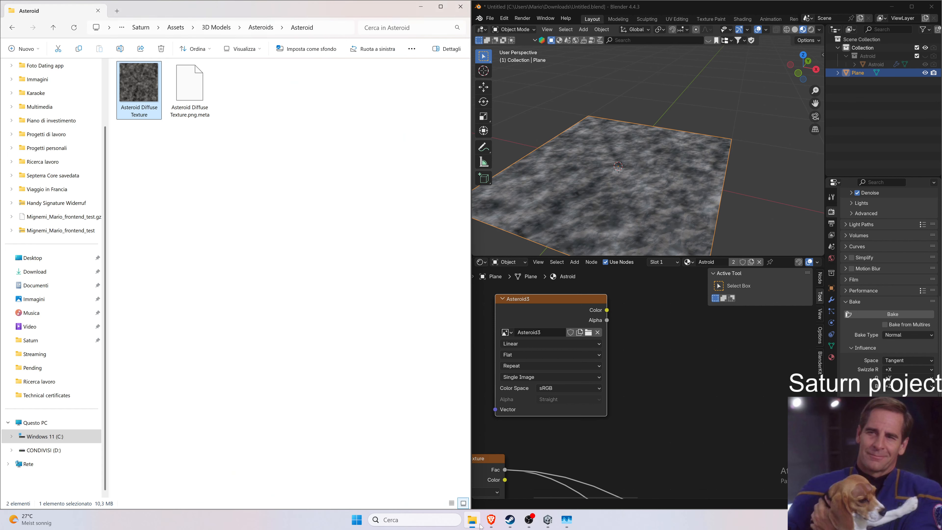
pyautogui.doubleClick(140, 92)
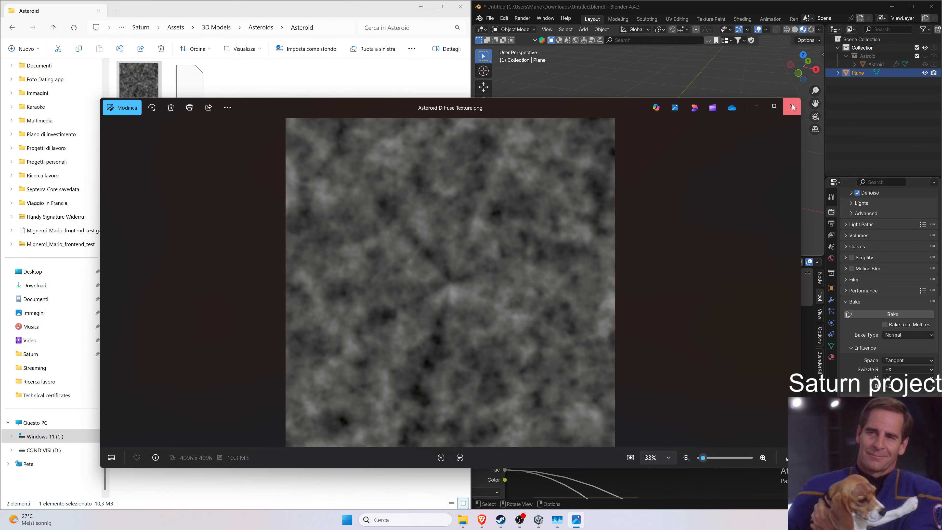
pyautogui.click(793, 104)
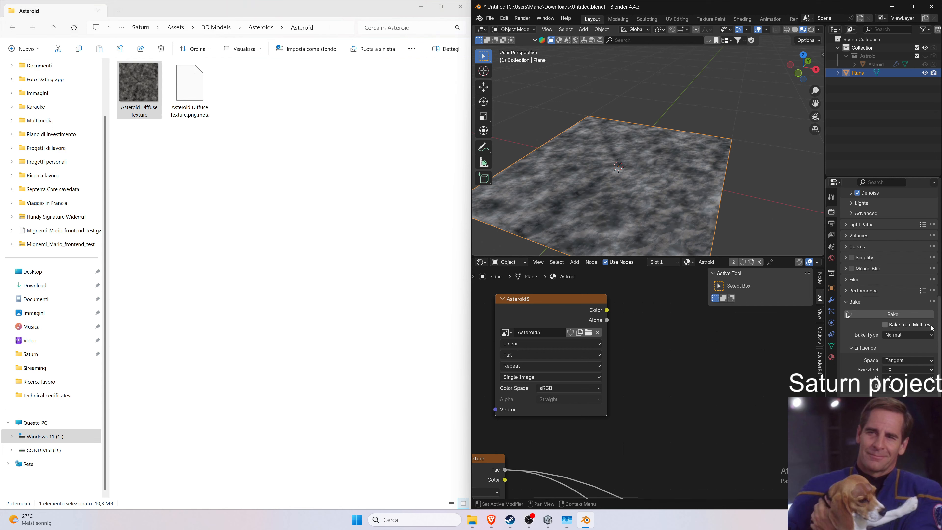
# Bake the normal map again and show the Asteroid3 result in the lower Image Editor.
pyautogui.click(912, 314)
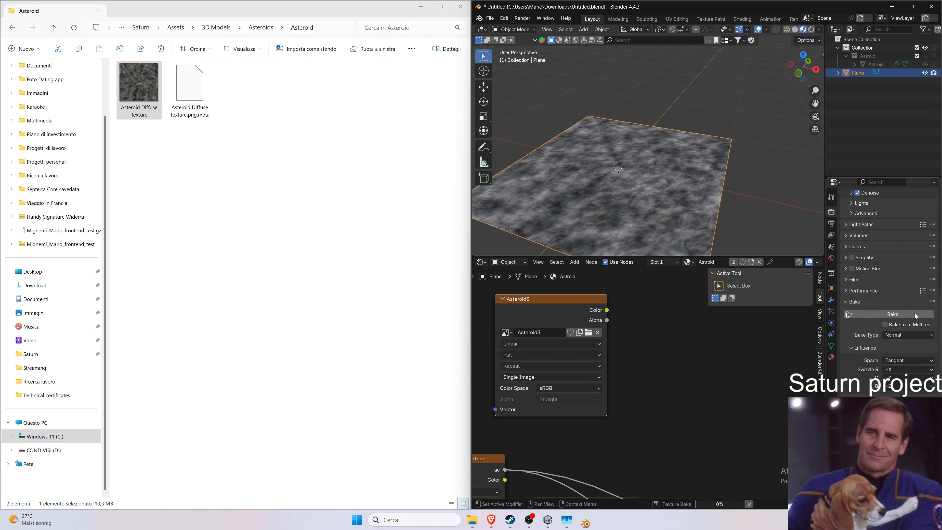
pyautogui.click(481, 261)
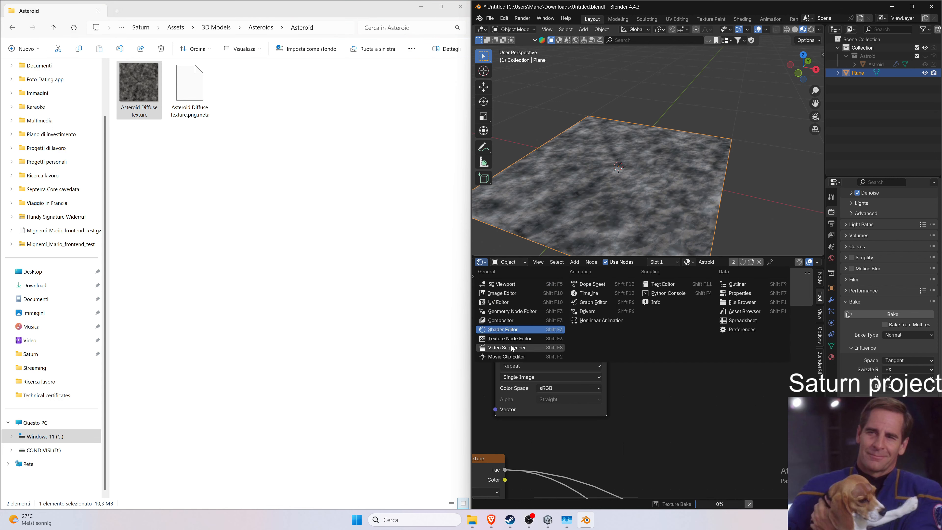
pyautogui.click(517, 293)
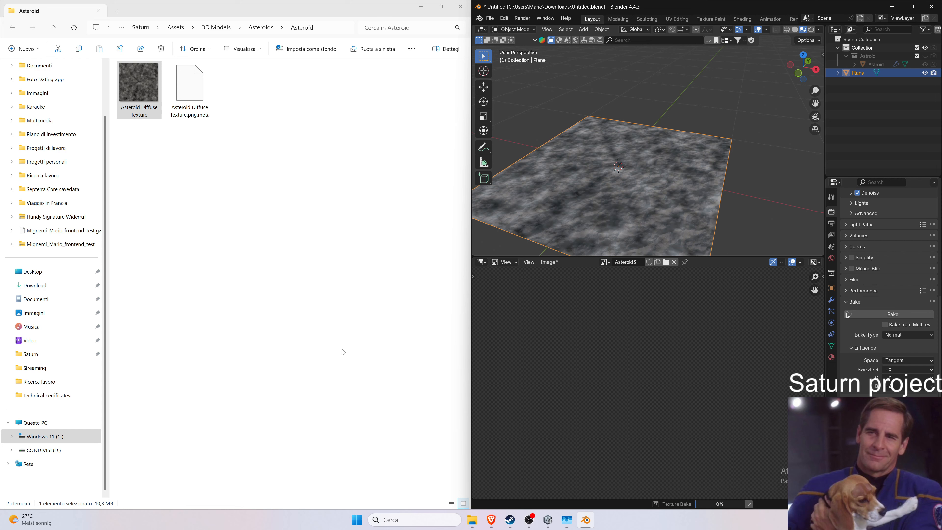
pyautogui.moveTo(584, 522)
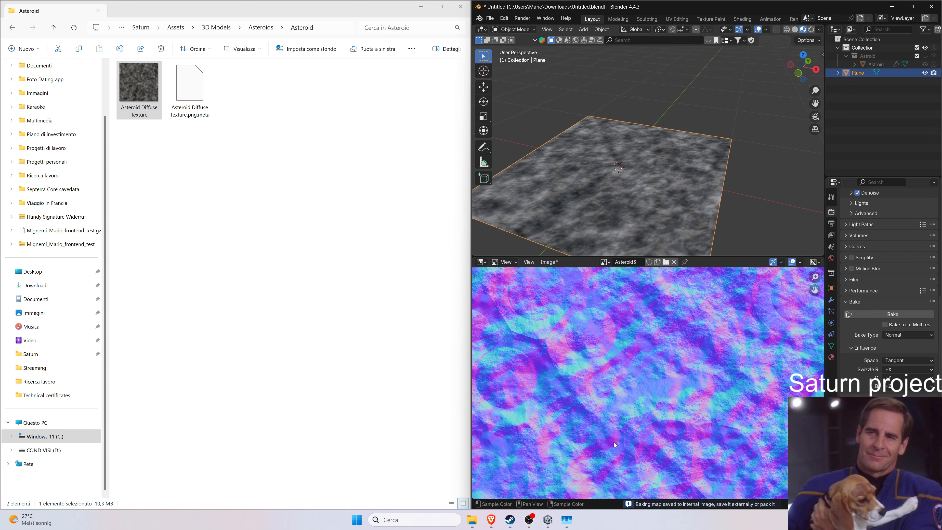
pyautogui.scroll(-3, 656, 403)
pyautogui.scroll(-3, 654, 430)
pyautogui.scroll(2, 653, 455)
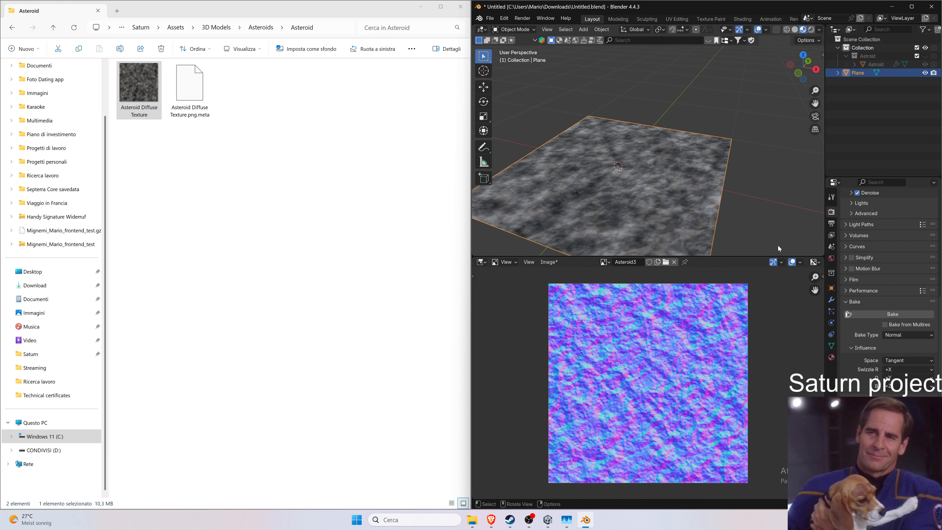
# Save the baked Asteroid3 normal map as Asteroid Normal Texture.png in the same Asteroid assets folder.
pyautogui.click(605, 262)
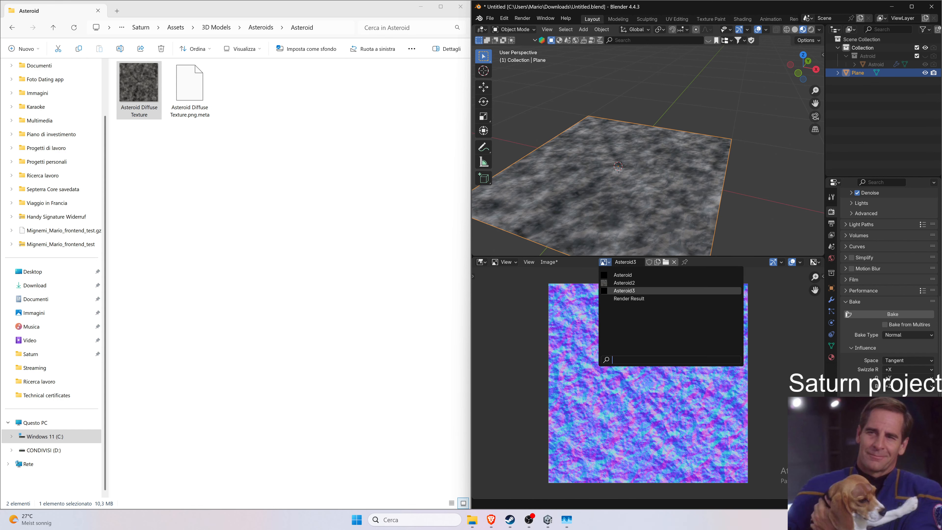
pyautogui.click(549, 262)
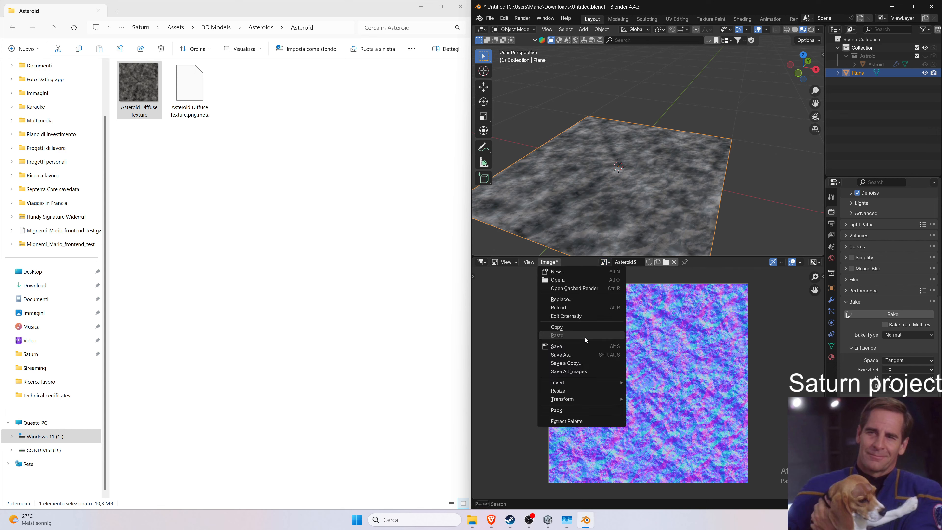
pyautogui.click(586, 354)
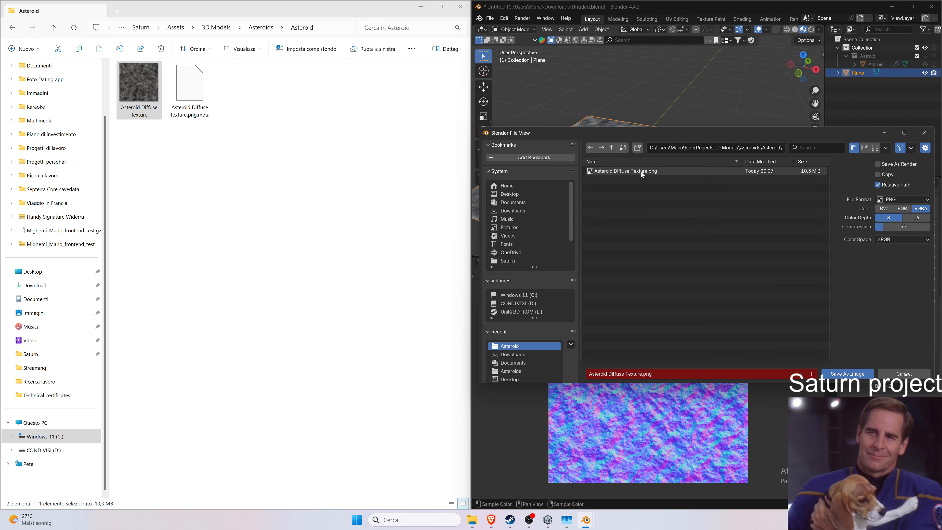
pyautogui.press('Escape')
pyautogui.press('Escape')
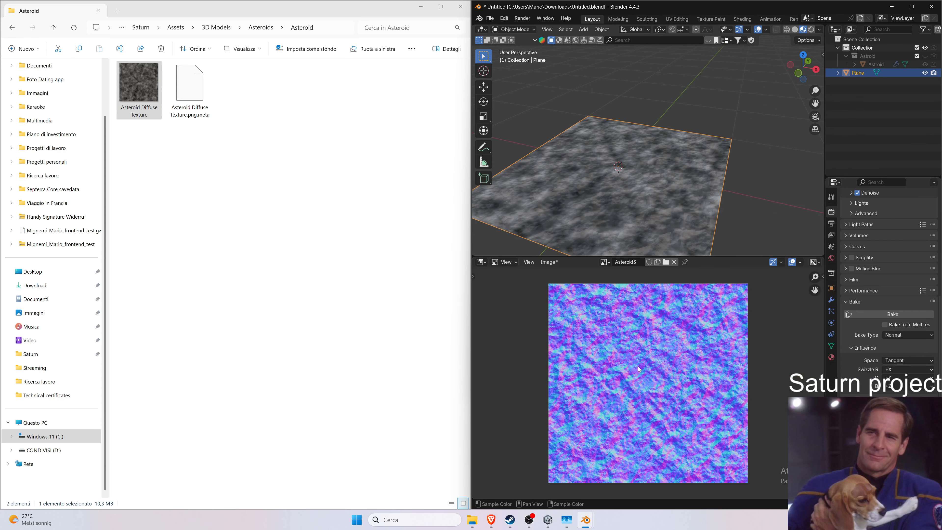
pyautogui.click(585, 520)
pyautogui.click(608, 456)
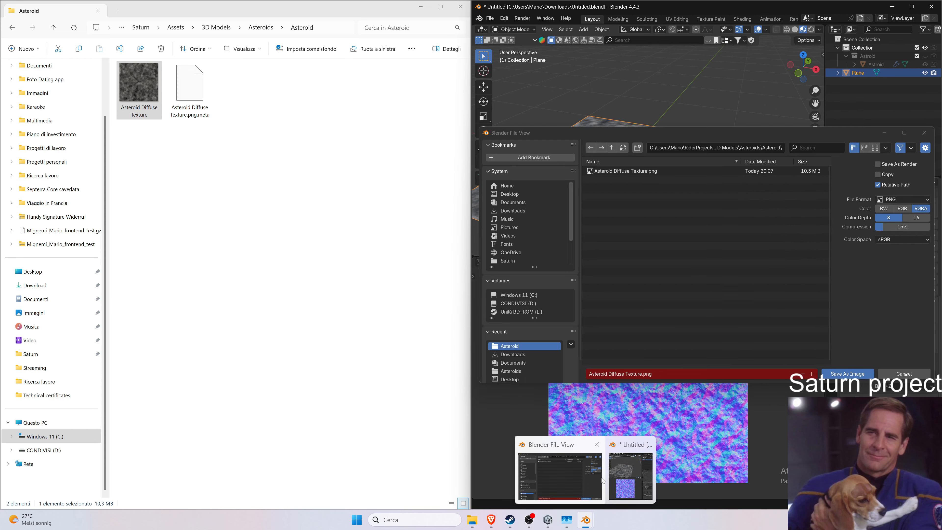
pyautogui.moveTo(560, 133); pyautogui.dragTo(132, 110)
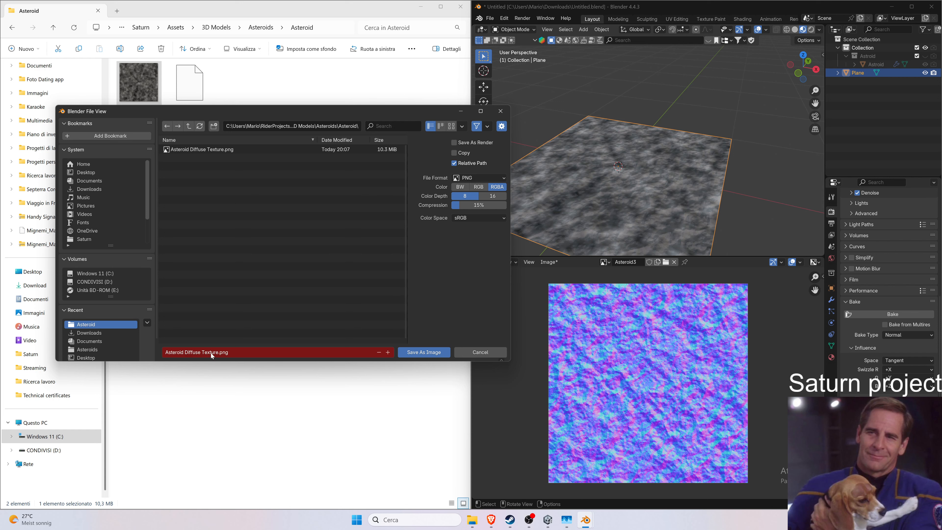
pyautogui.moveTo(185, 352); pyautogui.dragTo(194, 354)
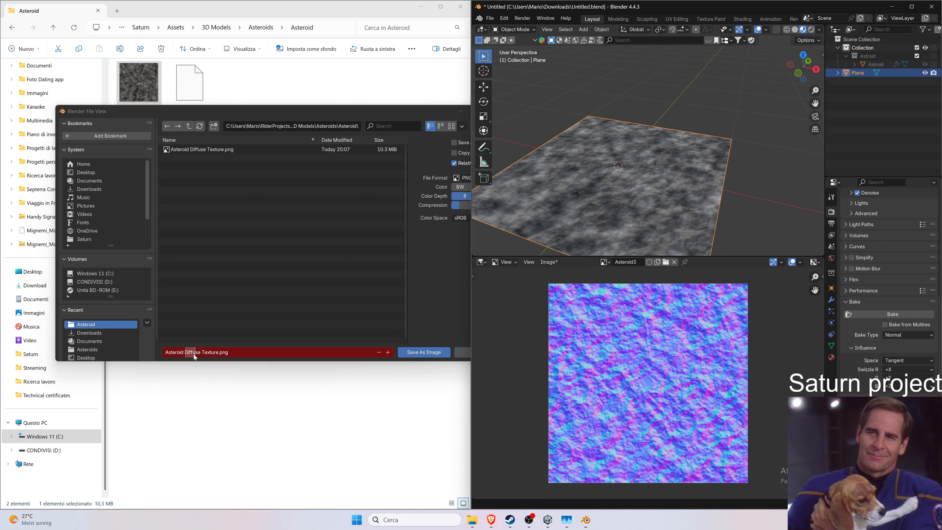
pyautogui.hotkey('shift', 'Right')
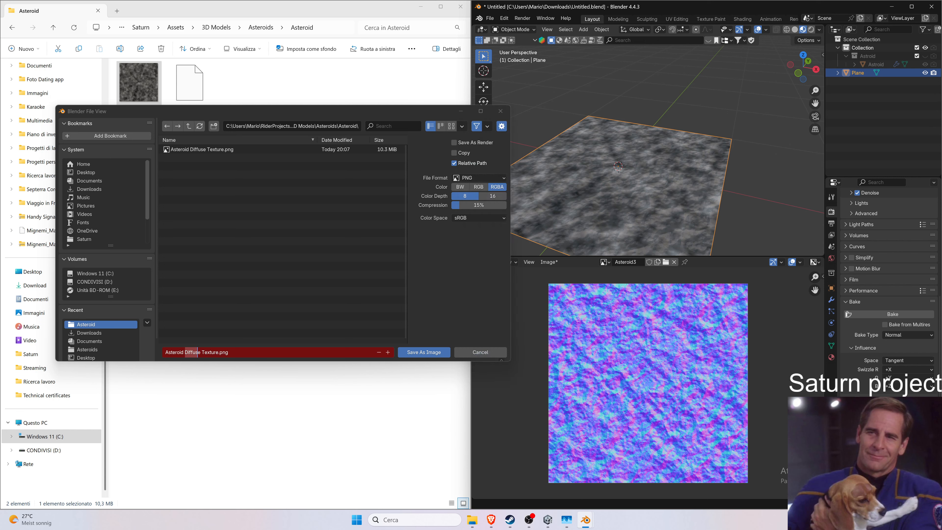
pyautogui.click(205, 352)
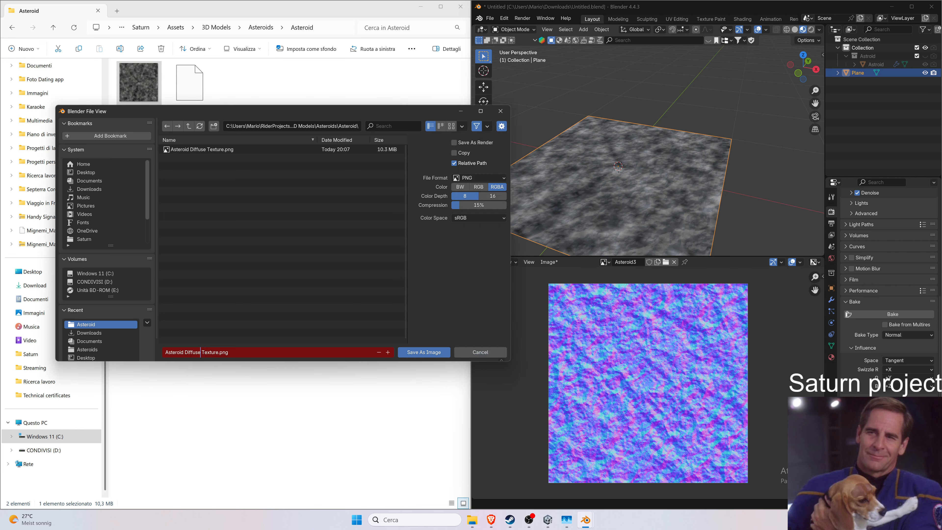
pyautogui.press('BackSpace')
pyautogui.press('BackSpace')
pyautogui.press('BackSpace')
pyautogui.press('BackSpace')
pyautogui.press('BackSpace')
pyautogui.press('BackSpace')
pyautogui.press('BackSpace')
pyautogui.write('N')
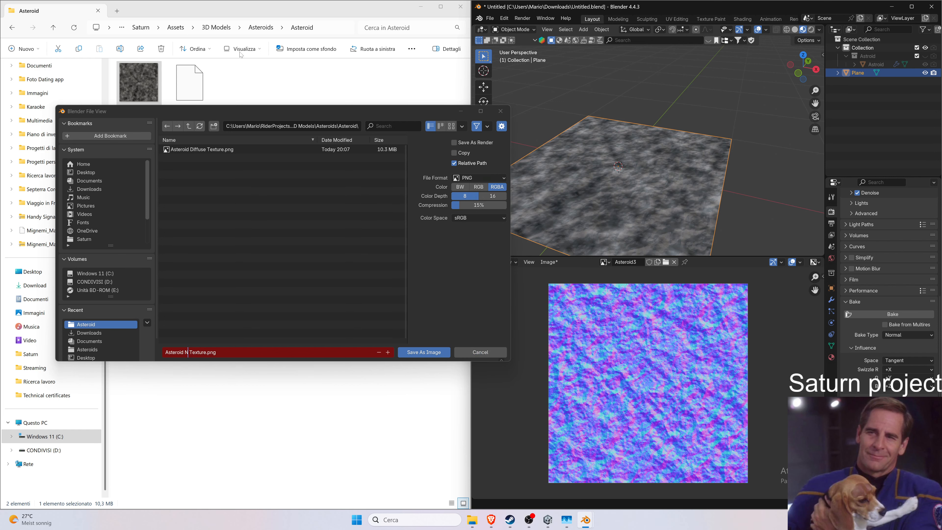
pyautogui.moveTo(238, 109); pyautogui.dragTo(170, 154)
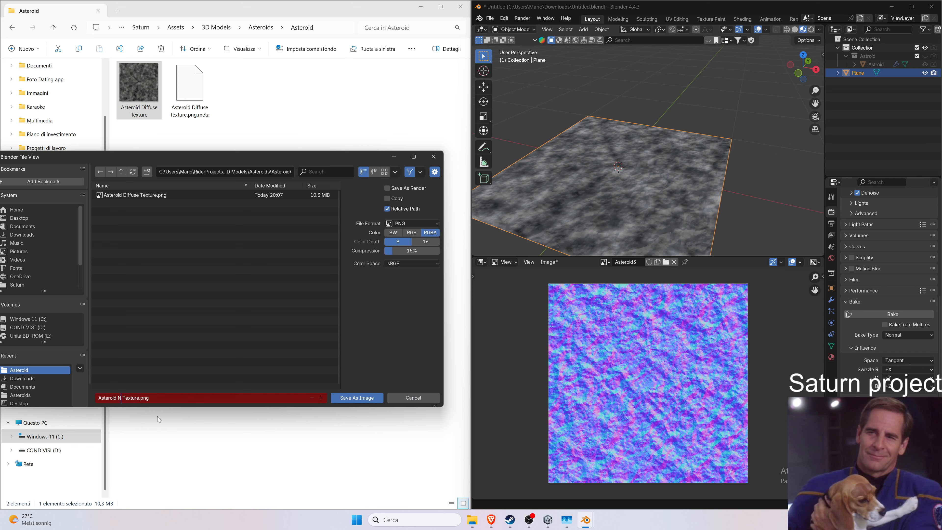
pyautogui.write('ormal')
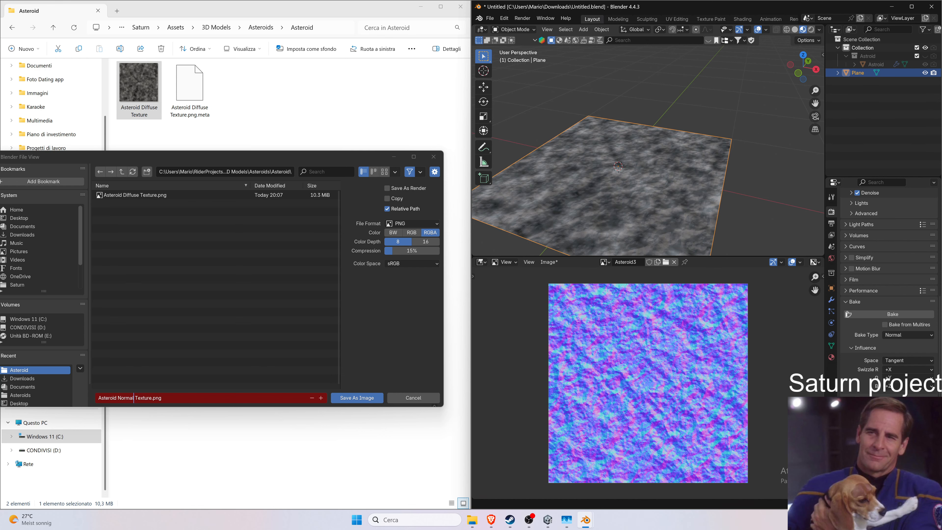
pyautogui.click(359, 399)
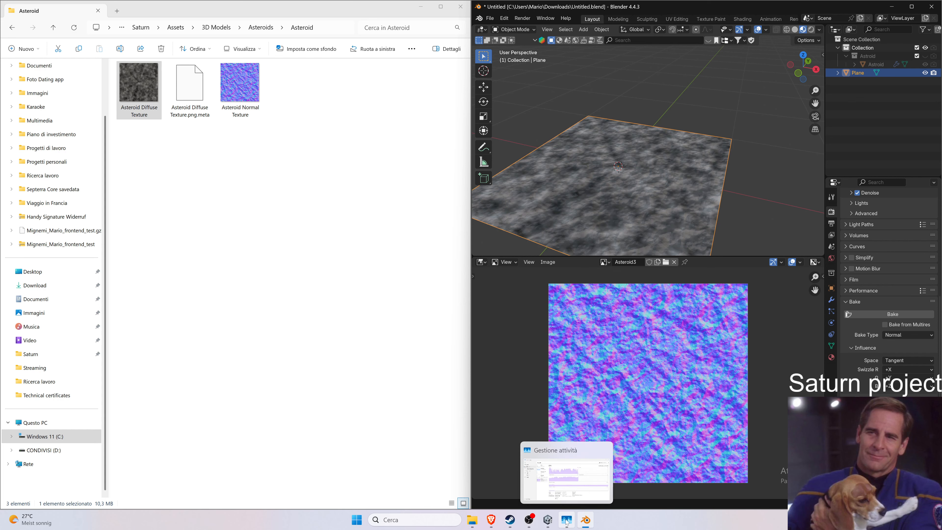
pyautogui.moveTo(806, 8); pyautogui.dragTo(636, 71)
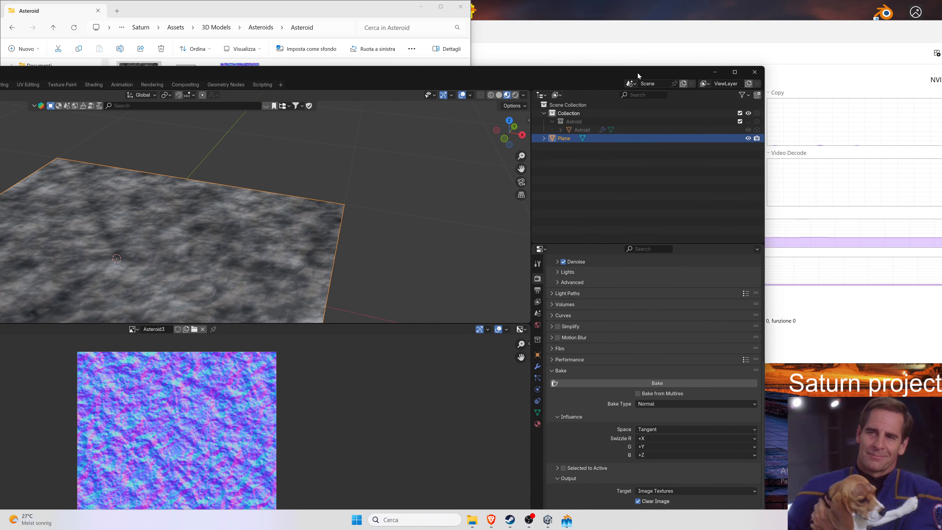
pyautogui.doubleClick(638, 74)
pyautogui.moveTo(569, 6); pyautogui.dragTo(940, 41)
pyautogui.click(566, 519)
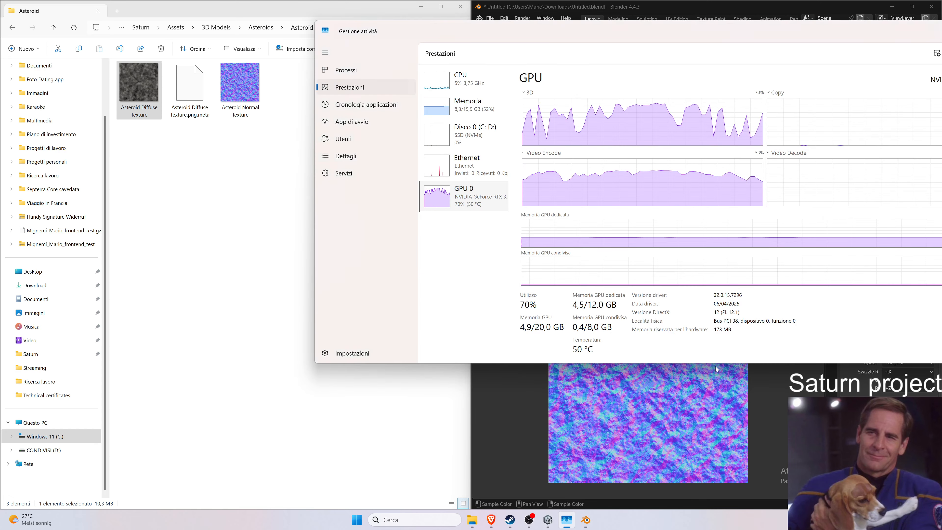
pyautogui.moveTo(859, 22); pyautogui.dragTo(834, 29)
pyautogui.click(912, 30)
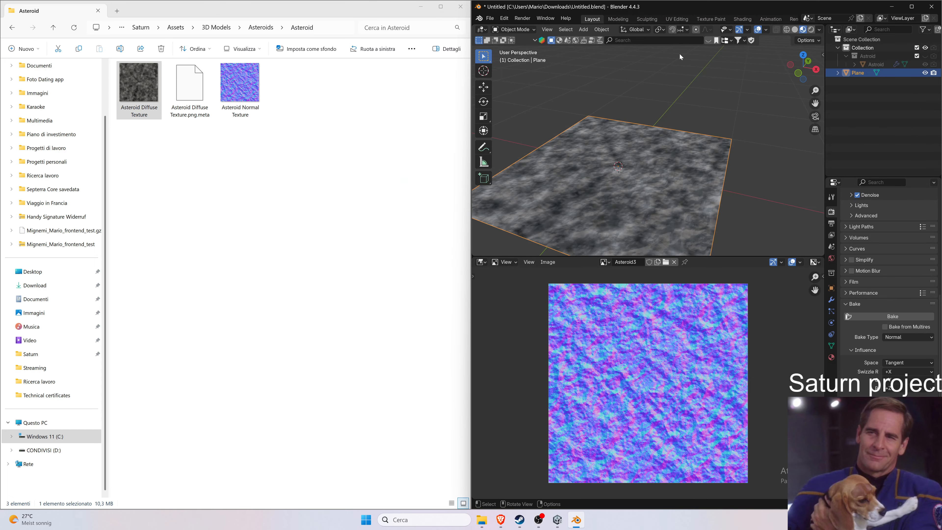
# Hide the plane, show the Asteroid object again and select it in the viewport.
pyautogui.click(925, 73)
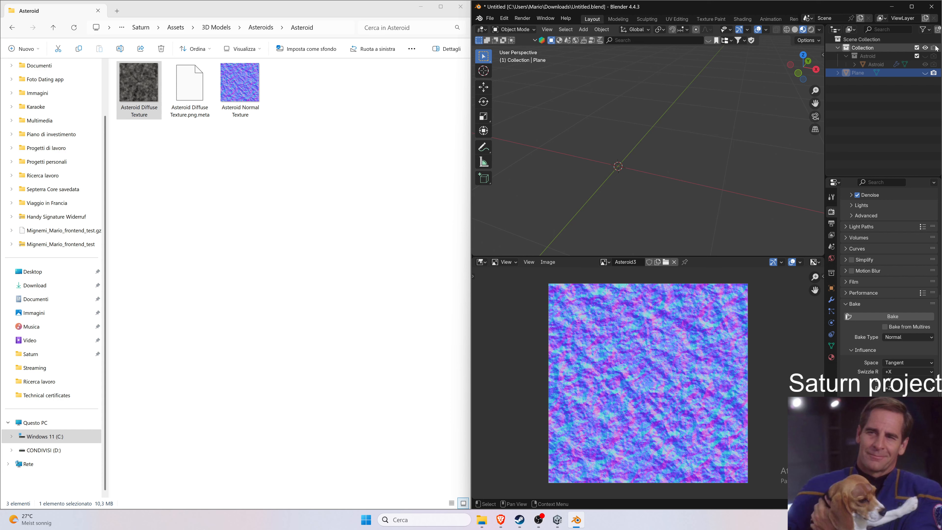
pyautogui.click(925, 56)
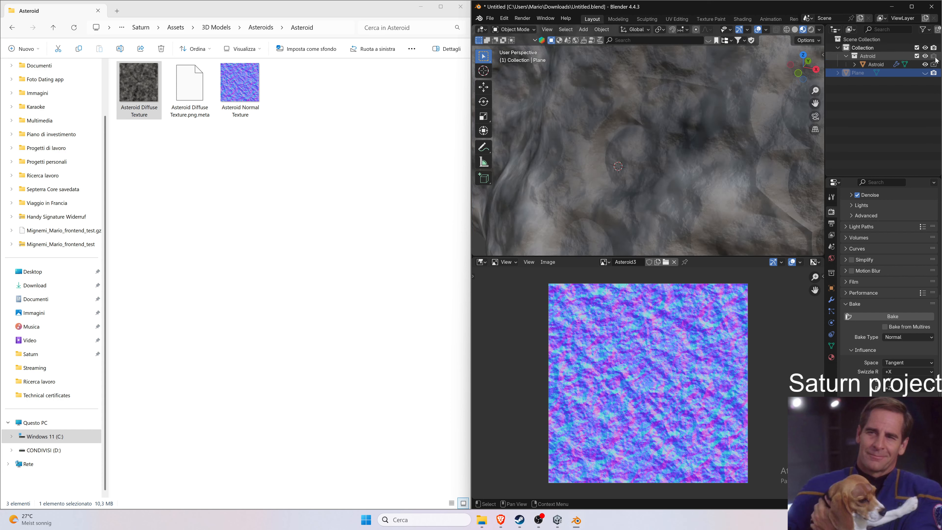
pyautogui.scroll(-8, 704, 118)
pyautogui.scroll(2, 697, 110)
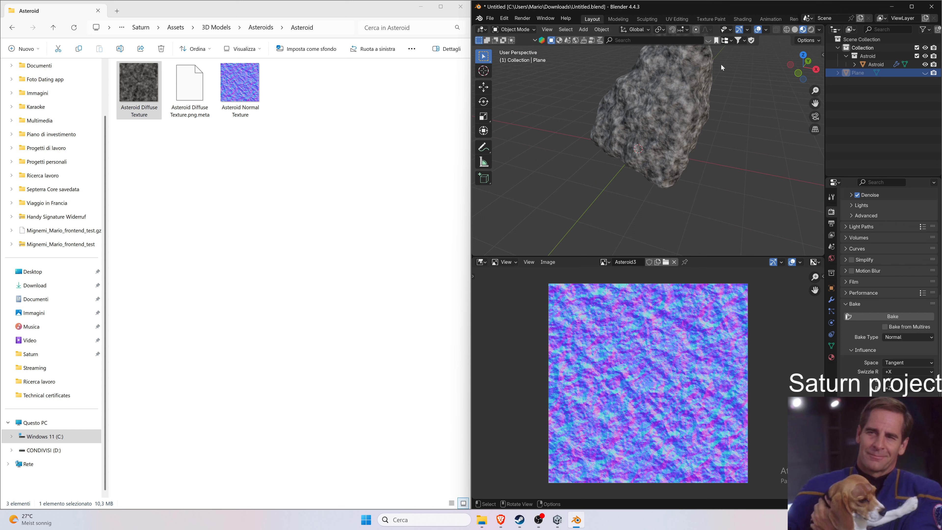
pyautogui.moveTo(678, 84); pyautogui.dragTo(638, 78, button='middle')
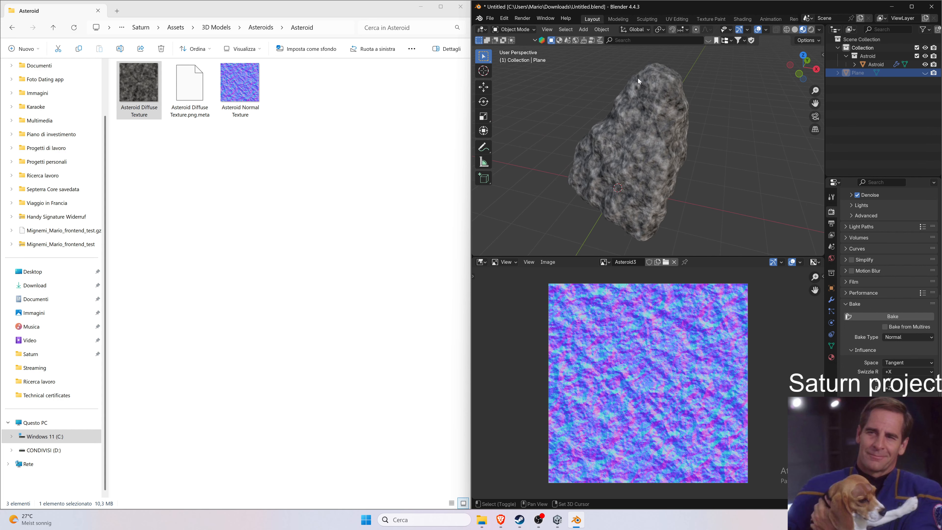
pyautogui.click(654, 136)
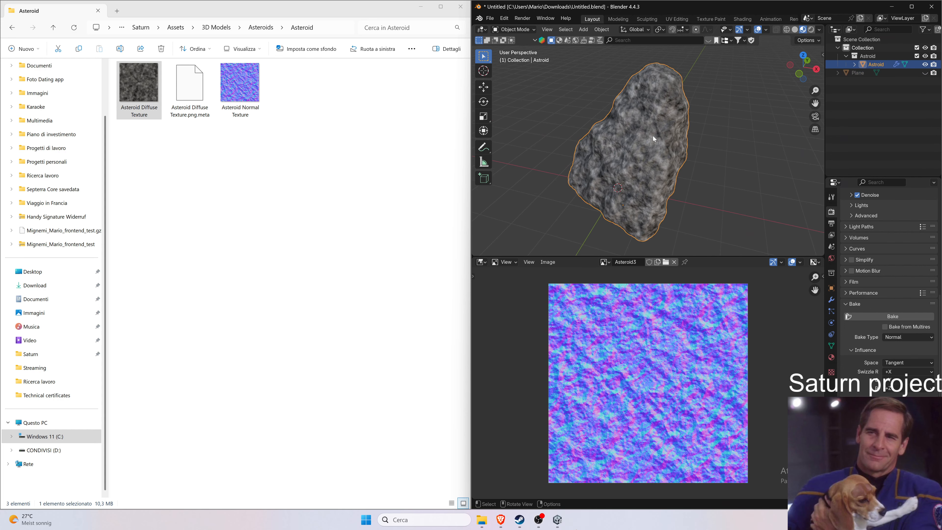
# Start an FBX export with Path Mode set to Copy and limited to Selected Objects.
pyautogui.click(489, 18)
pyautogui.moveTo(529, 144)
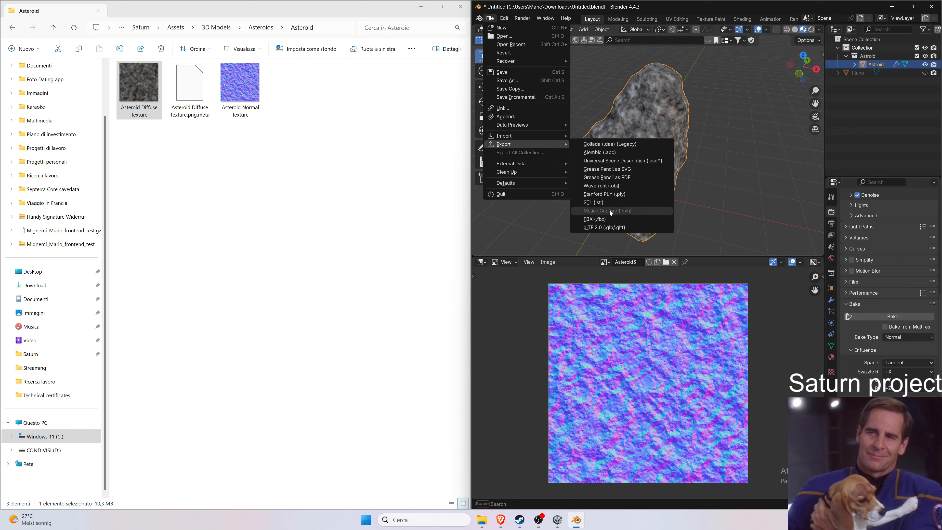
pyautogui.click(609, 219)
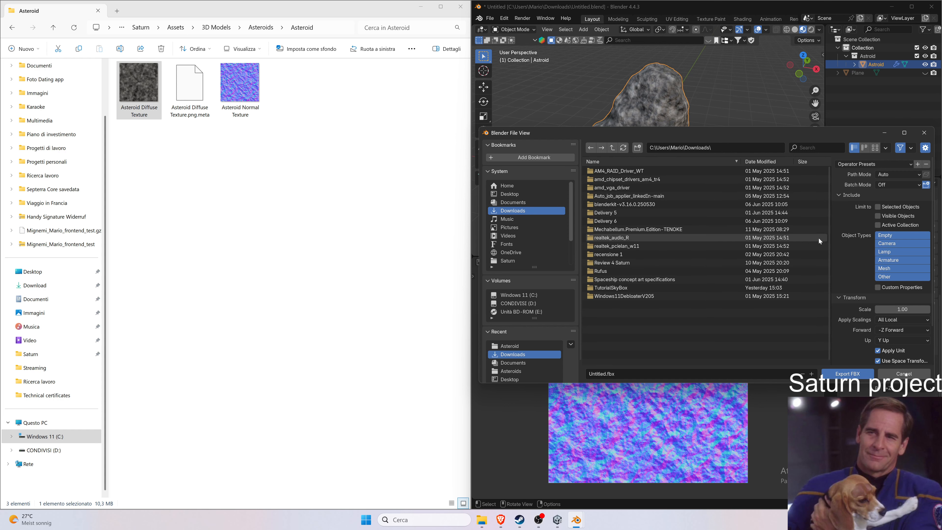
pyautogui.moveTo(845, 133); pyautogui.dragTo(816, 131)
pyautogui.click(862, 172)
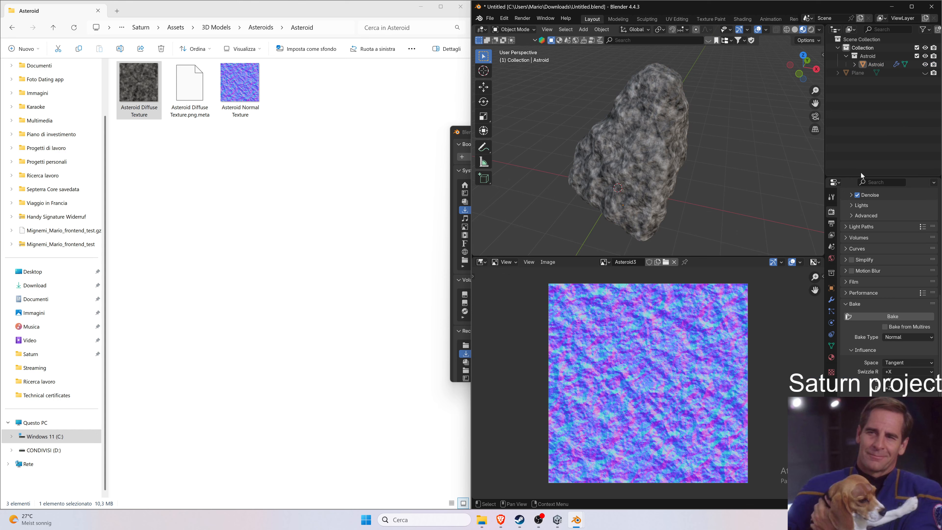
pyautogui.click(452, 172)
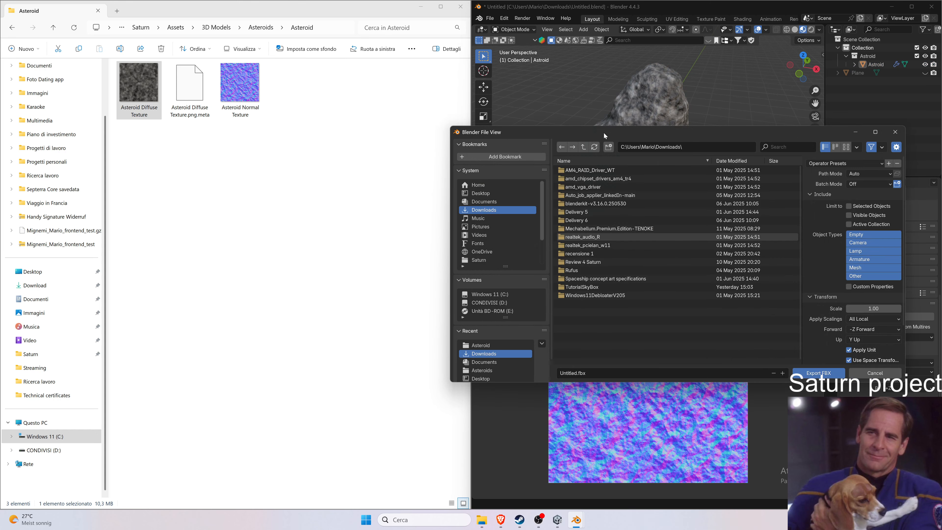
pyautogui.moveTo(603, 132); pyautogui.dragTo(238, 182)
pyautogui.click(450, 246)
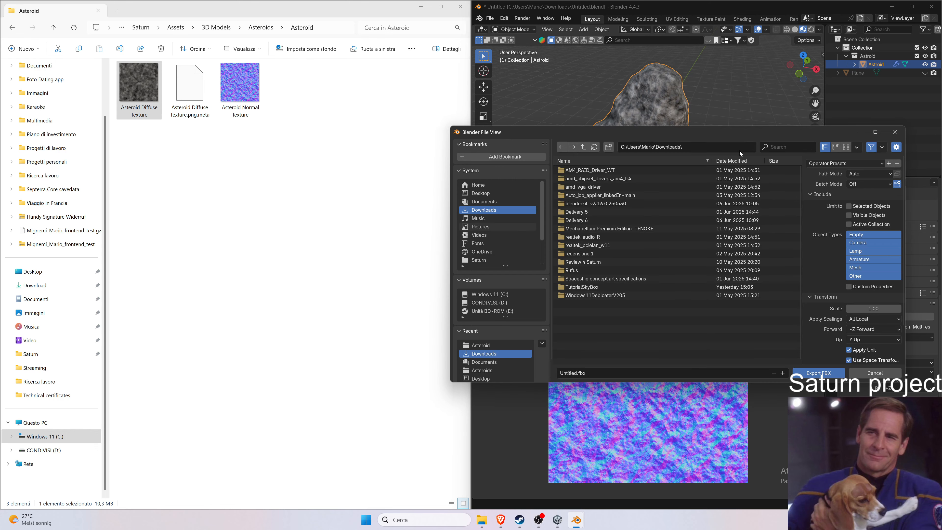
pyautogui.moveTo(781, 129); pyautogui.dragTo(370, 104)
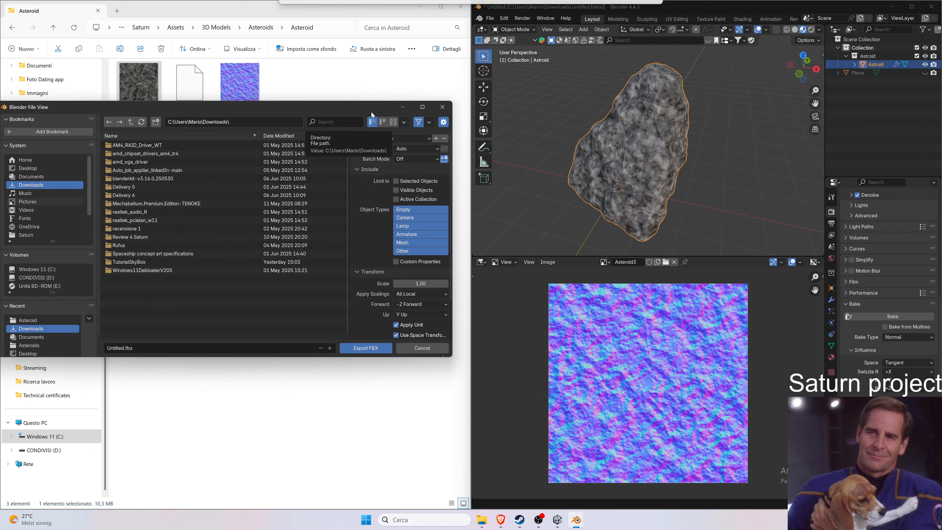
pyautogui.click(427, 150)
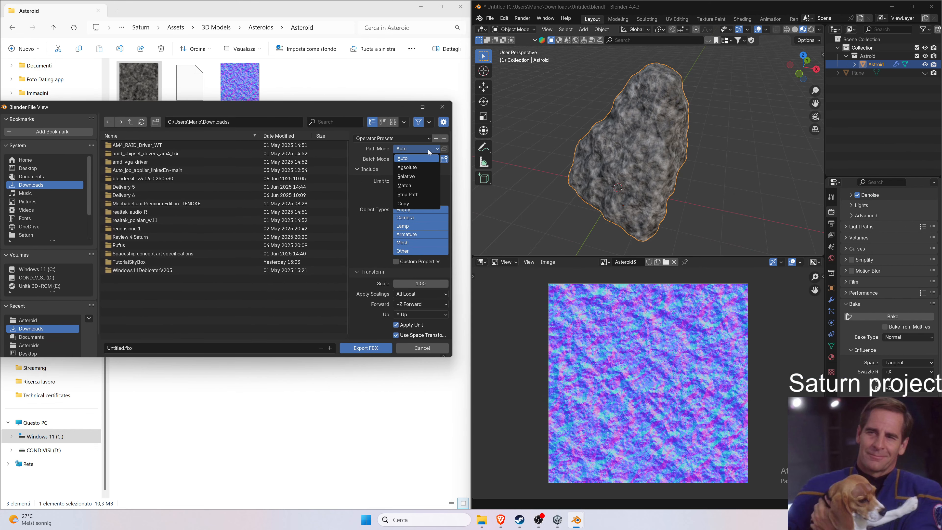
pyautogui.click(408, 202)
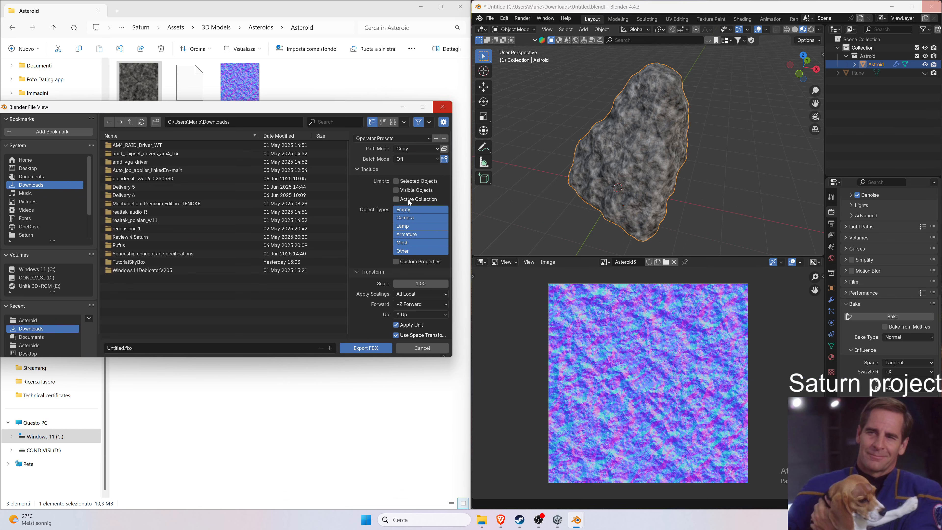
pyautogui.click(429, 182)
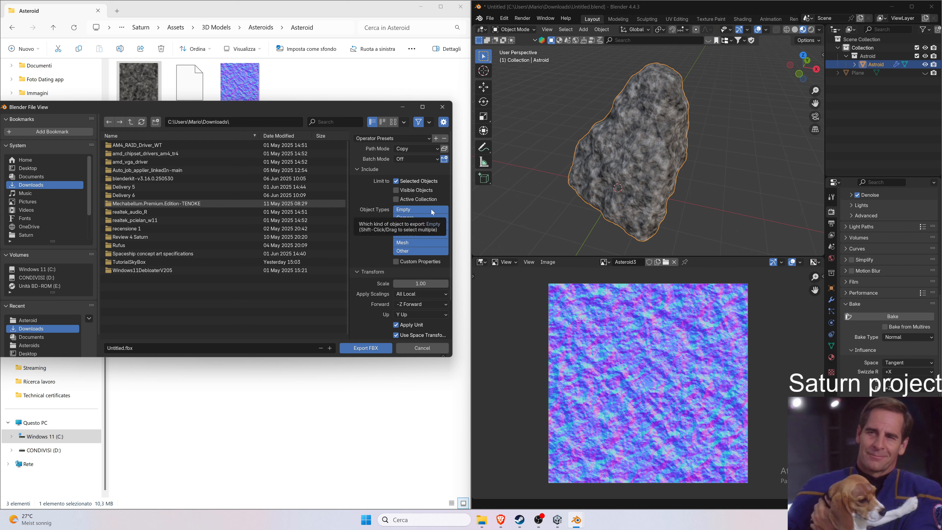
# Set the FBX transform to FBX Units Scale, Y Forward, Z Up, and enable Apply Transform.
pyautogui.scroll(-3, 376, 217)
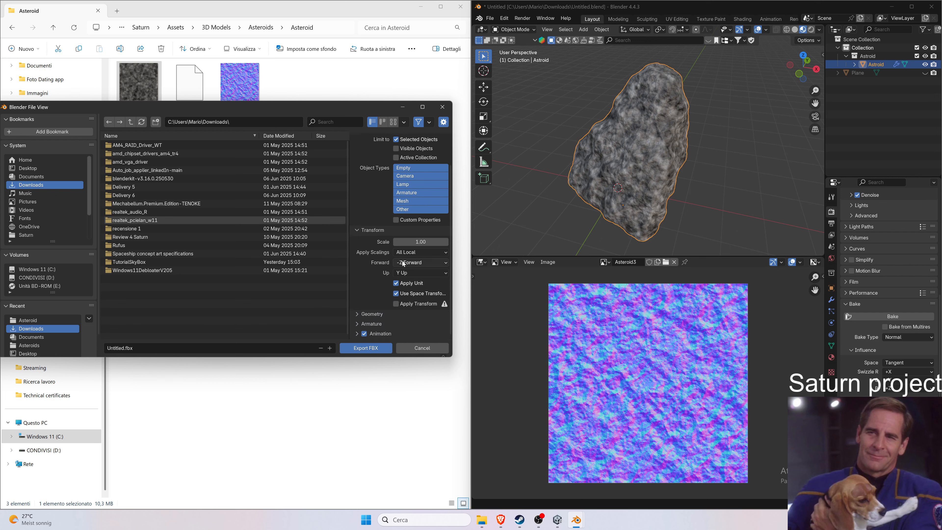
pyautogui.click(403, 263)
pyautogui.click(400, 266)
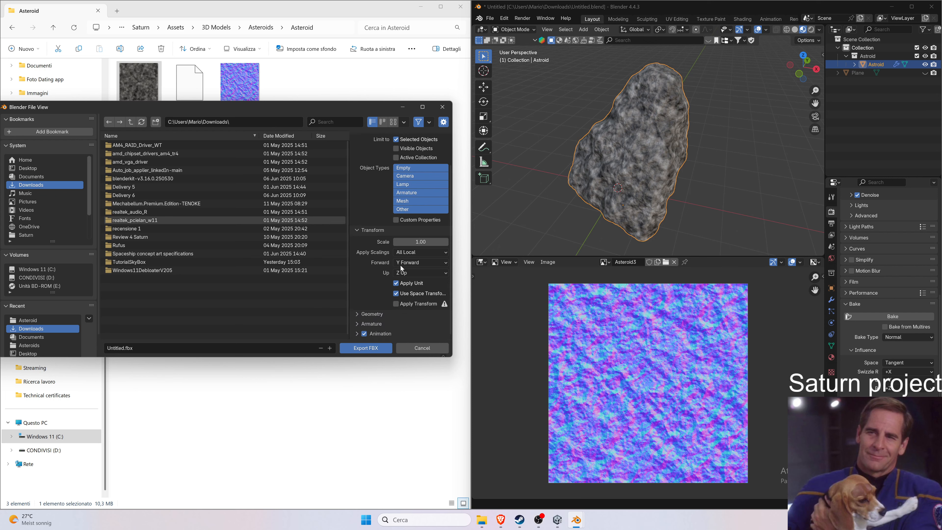
pyautogui.click(419, 256)
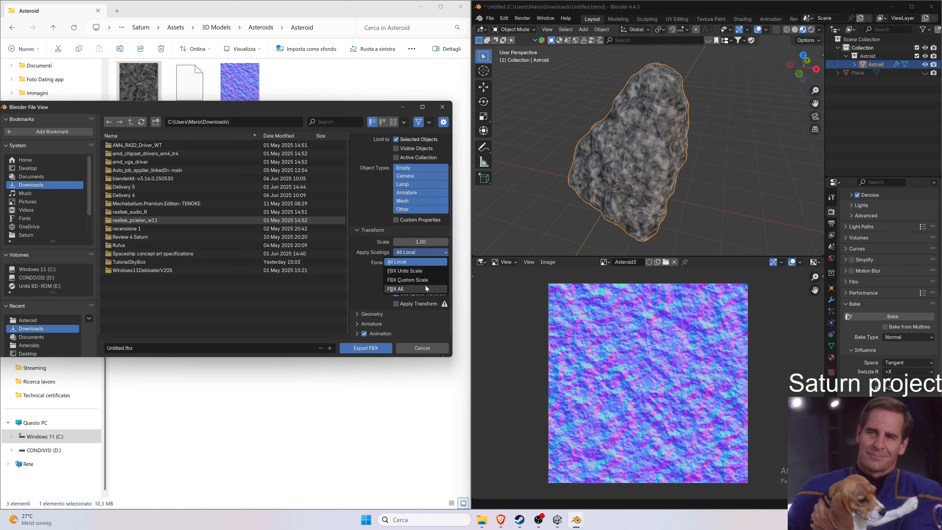
pyautogui.click(431, 271)
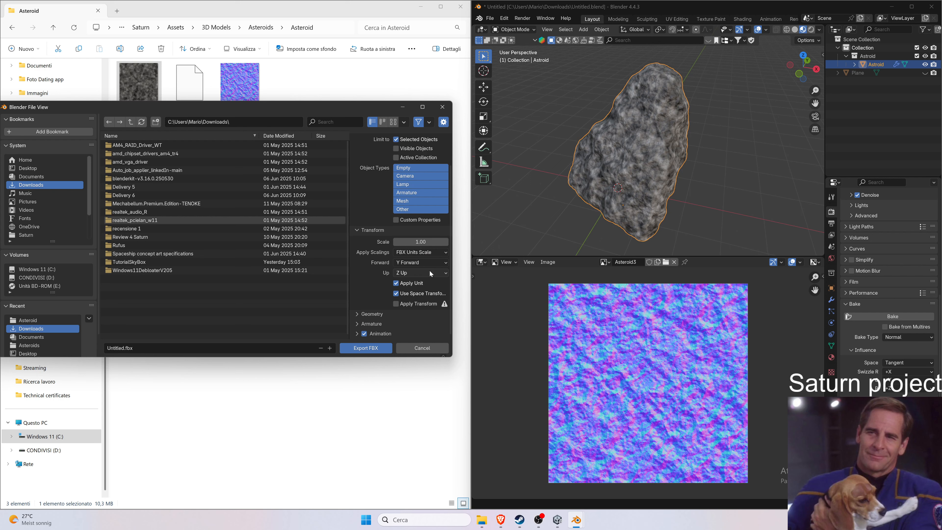
pyautogui.click(396, 304)
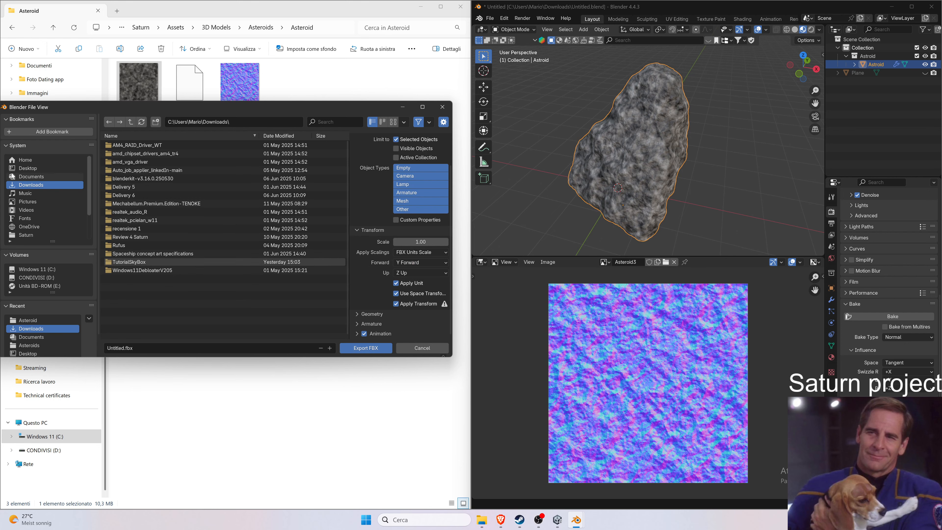
# Export the FBX as Asteroid into the Saturn project's Assets/3D Models/Asteroids/Asteroid folder.
pyautogui.click(29, 162)
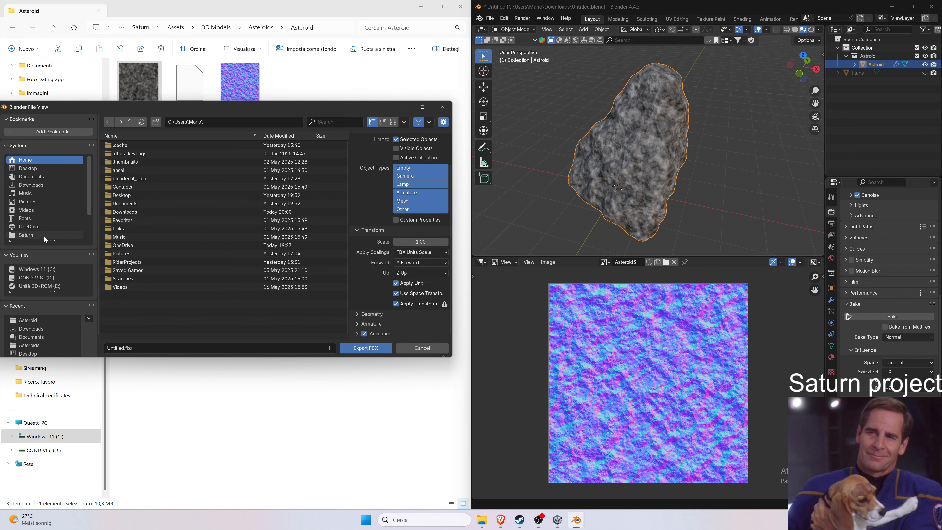
pyautogui.click(44, 235)
pyautogui.click(127, 163)
pyautogui.click(133, 150)
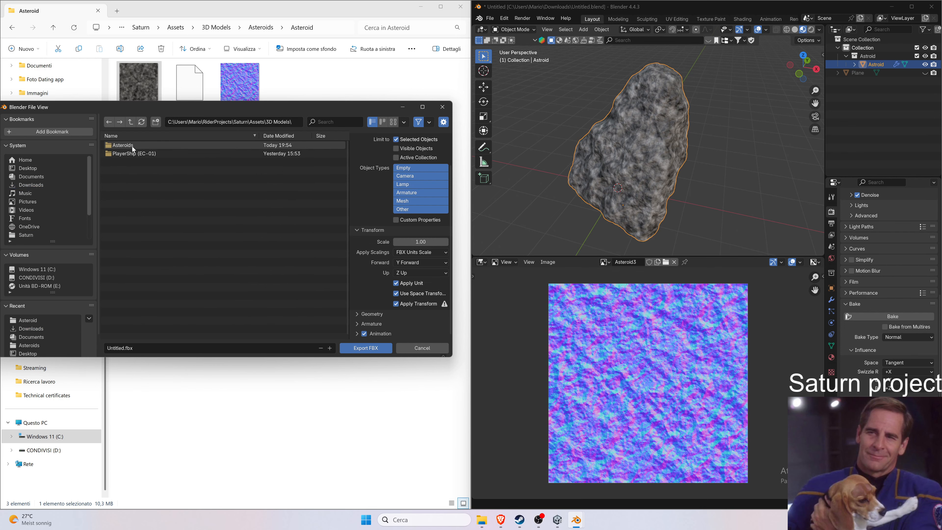
pyautogui.click(147, 145)
pyautogui.click(144, 144)
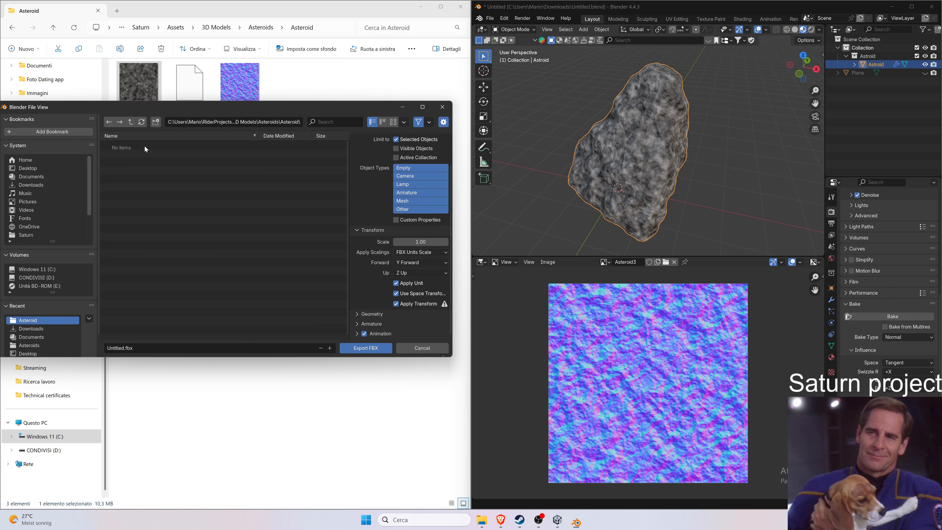
pyautogui.moveTo(107, 348); pyautogui.dragTo(111, 348)
pyautogui.doubleClick(113, 348)
pyautogui.write('Asteroid')
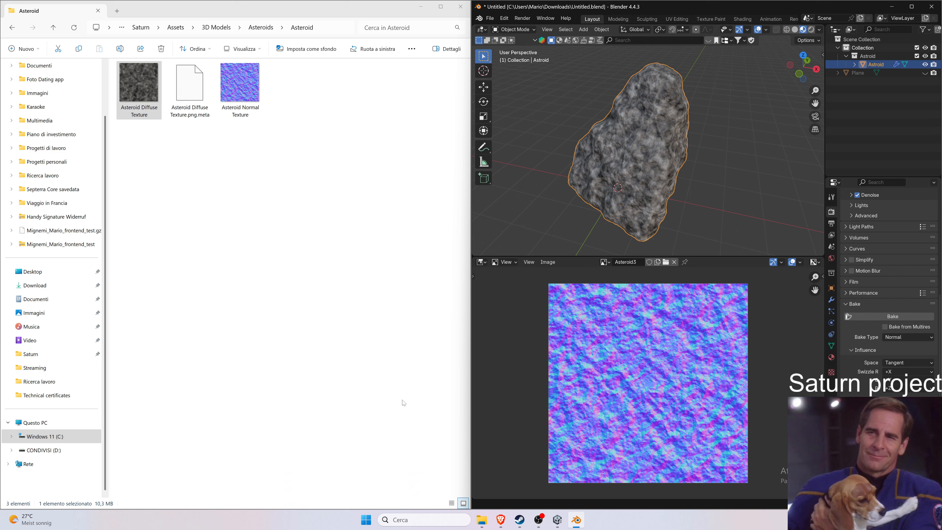
# In Unity, open the Asteroid assets folder and place the Asteroid model into the scene.
pyautogui.moveTo(558, 524)
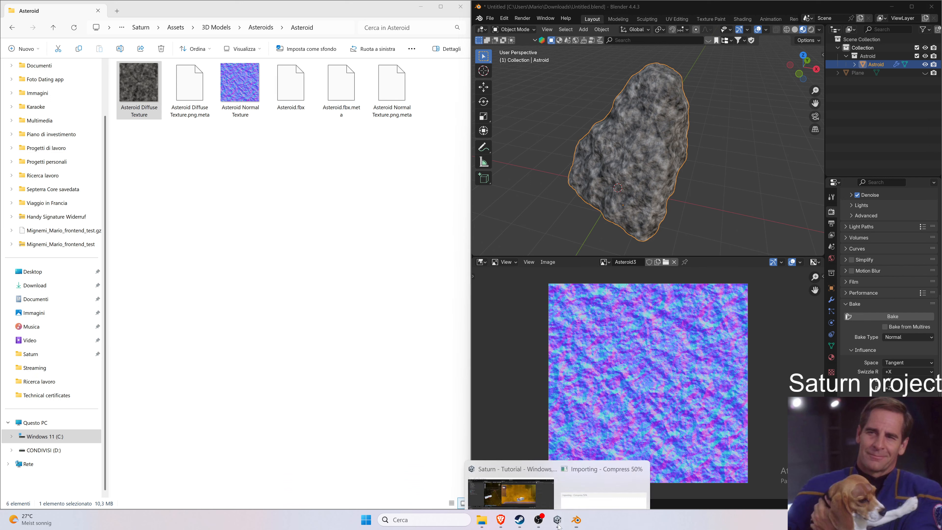
pyautogui.click(558, 520)
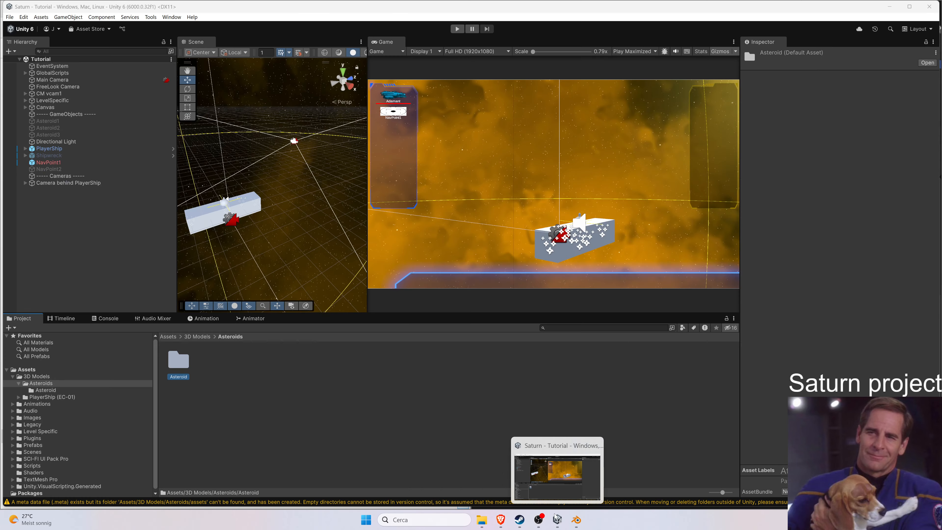
pyautogui.doubleClick(174, 367)
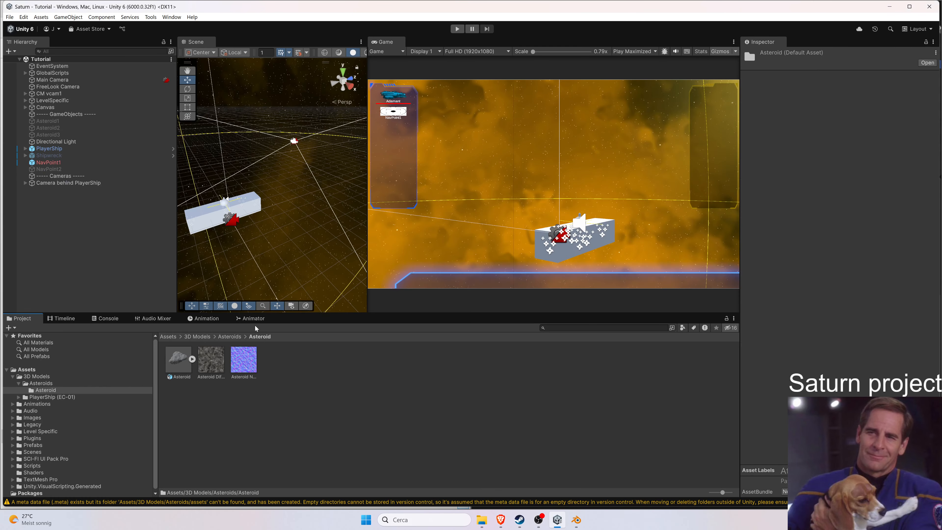
pyautogui.moveTo(313, 314); pyautogui.dragTo(313, 335)
pyautogui.moveTo(178, 378); pyautogui.dragTo(311, 214)
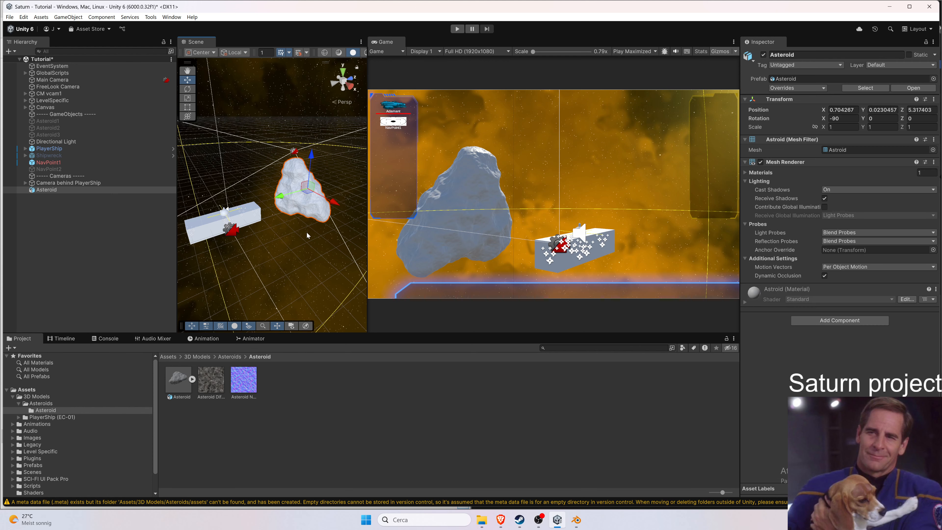
# Create a new material named Asteroid Material and assign the Asteroid Diffuse Texture as its Albedo map.
pyautogui.rightClick(314, 392)
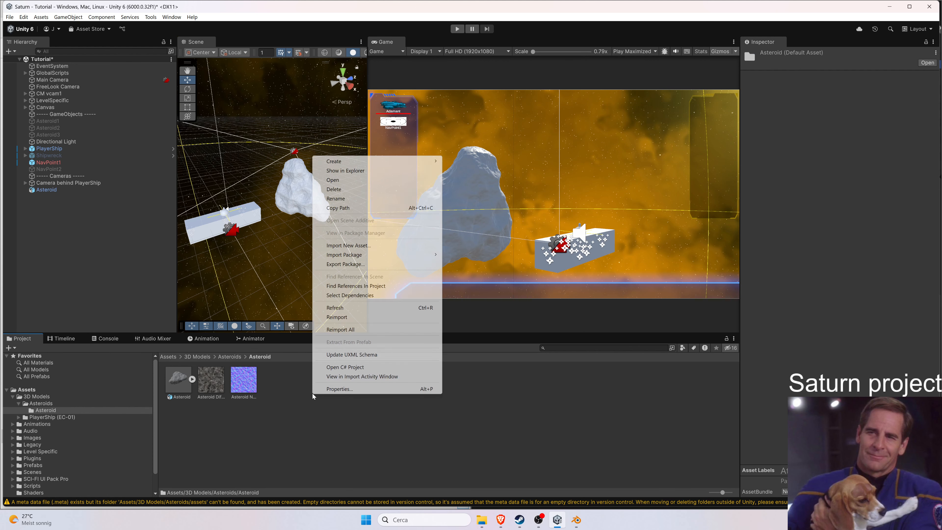
pyautogui.moveTo(412, 162)
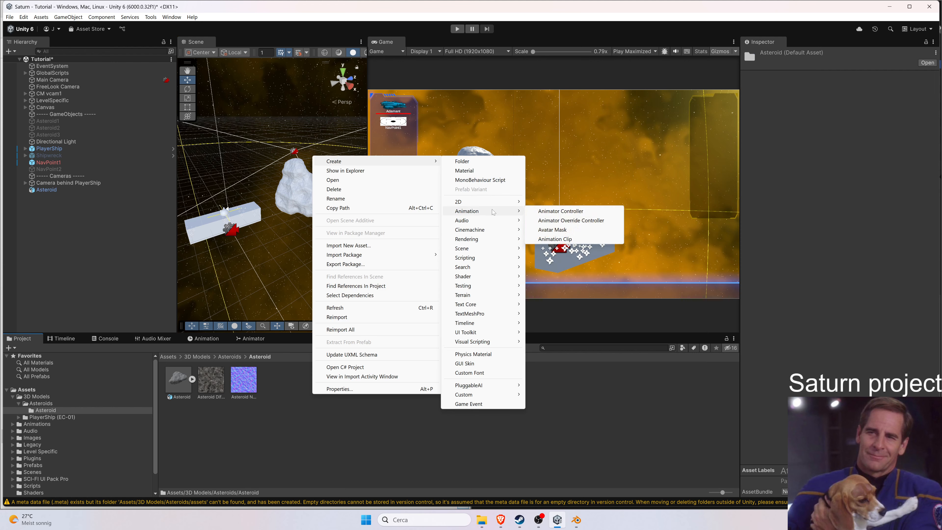
pyautogui.moveTo(496, 229)
pyautogui.click(464, 170)
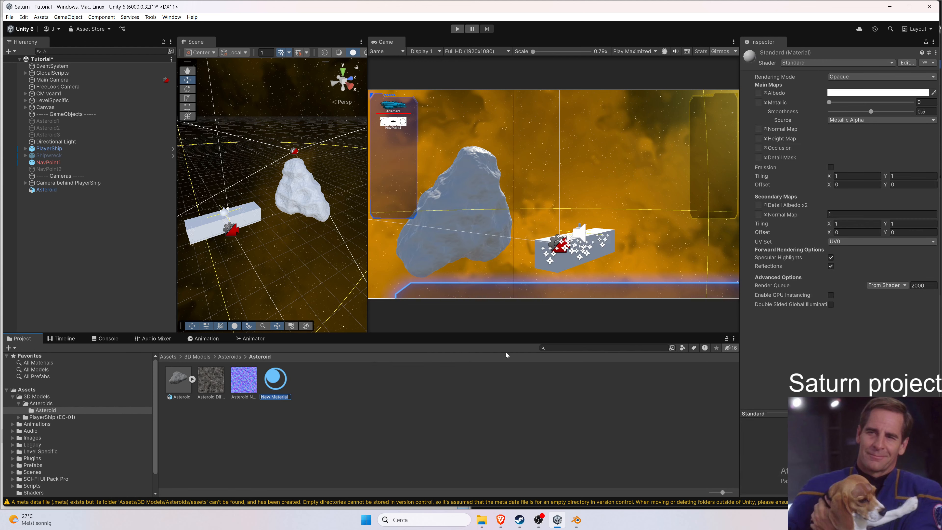
pyautogui.write('A')
pyautogui.write('steroid Material')
pyautogui.press('Return')
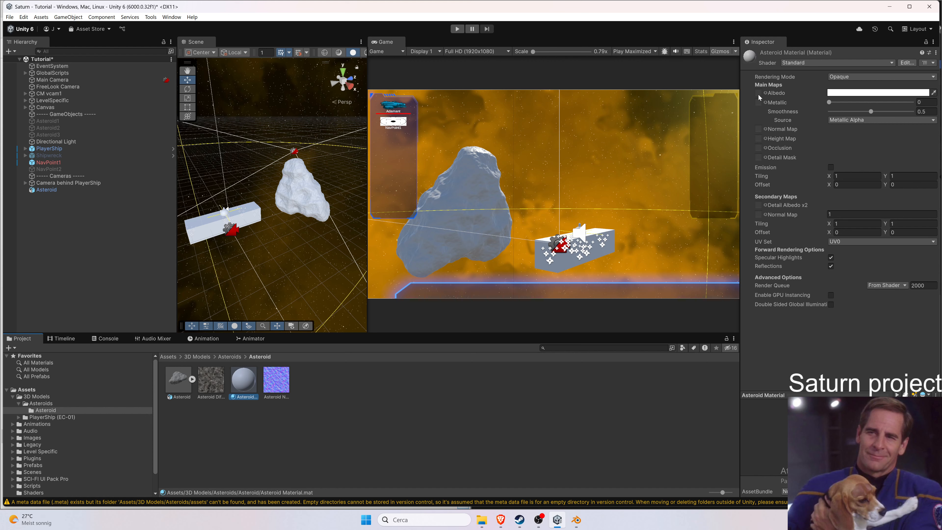
pyautogui.moveTo(198, 380); pyautogui.dragTo(760, 96)
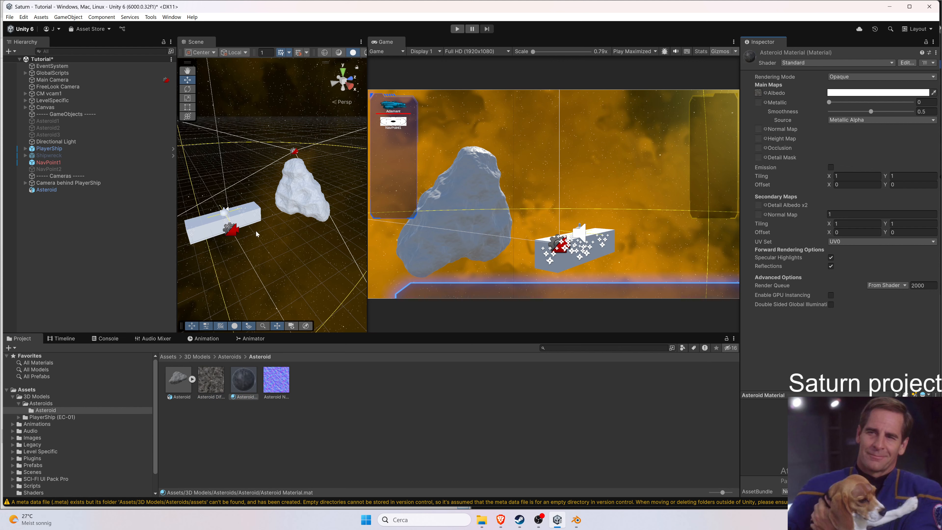
# In the Asteroid model's import settings, remap its embedded material to Asteroid Material and apply.
pyautogui.moveTo(244, 379); pyautogui.dragTo(178, 388)
pyautogui.click(178, 387)
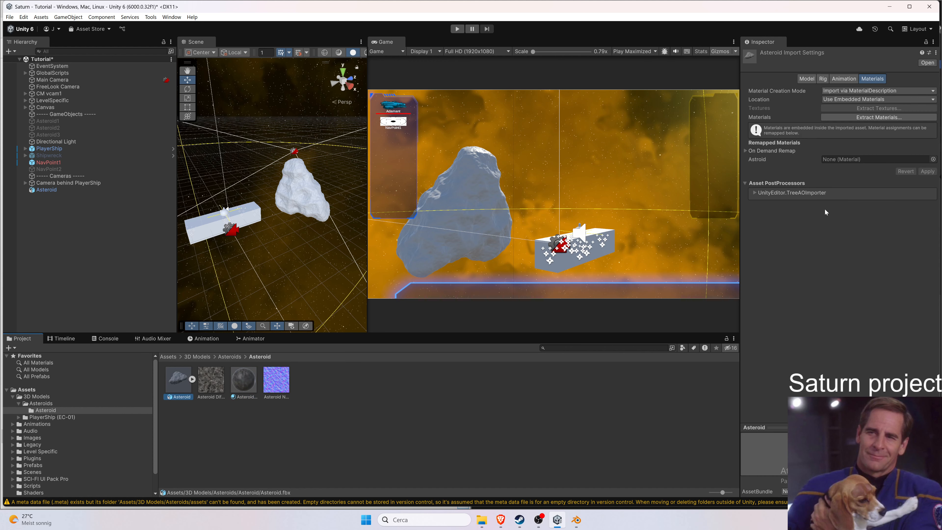
pyautogui.click(933, 160)
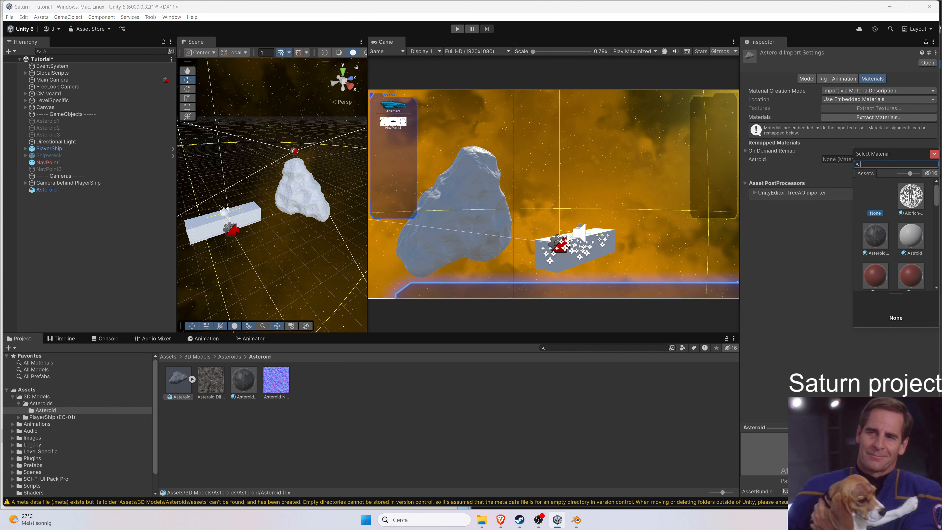
pyautogui.write('asteroid')
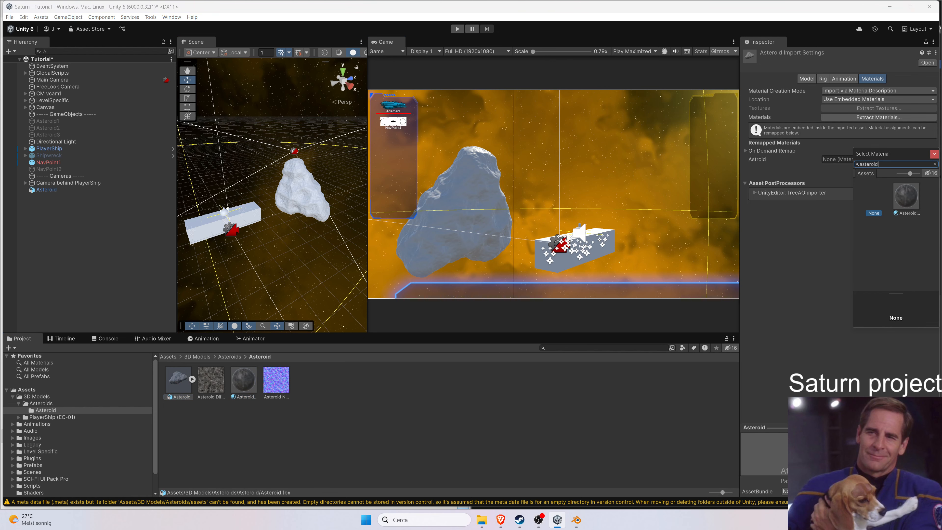
pyautogui.click(912, 202)
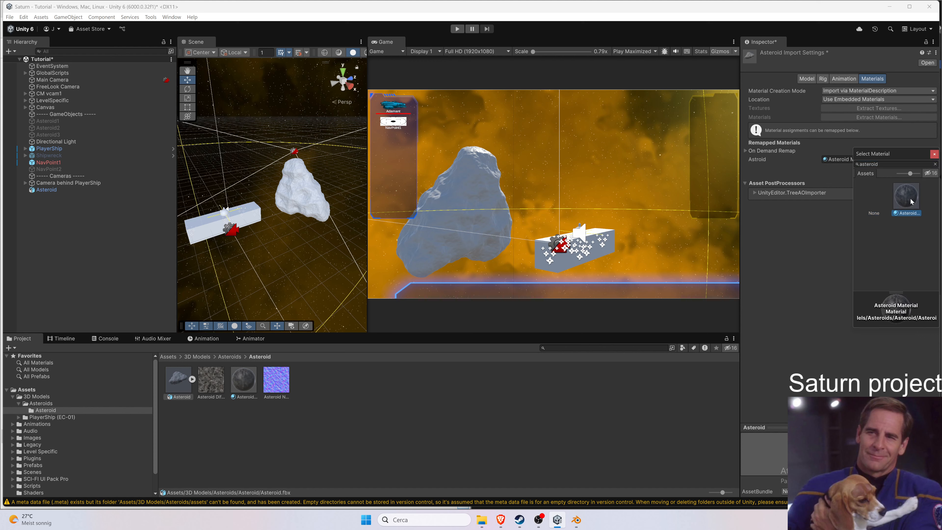
pyautogui.doubleClick(911, 202)
pyautogui.click(927, 171)
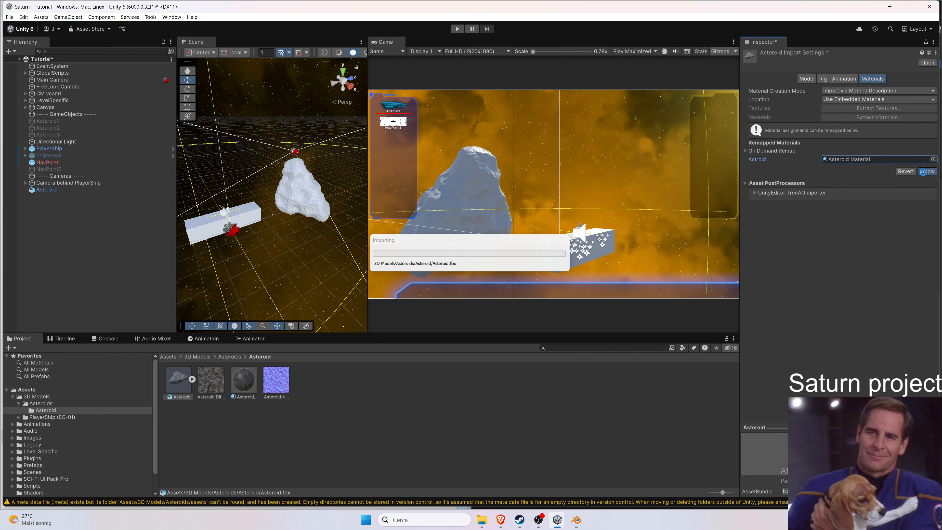
# Assign the Asteroid Normal Texture to Asteroid Material's Normal Map slot and fix its texture type as a normal map.
pyautogui.scroll(5, 306, 193)
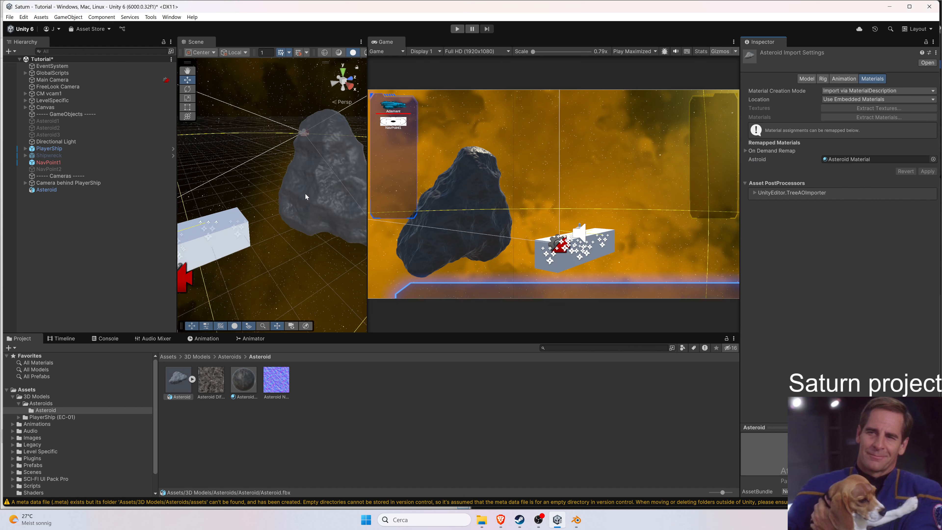
pyautogui.moveTo(318, 196)
pyautogui.mouseDown(button='middle')
pyautogui.moveTo(282, 204)
pyautogui.moveTo(312, 193)
pyautogui.moveTo(308, 204)
pyautogui.mouseUp(button='middle')
pyautogui.scroll(5, 308, 204)
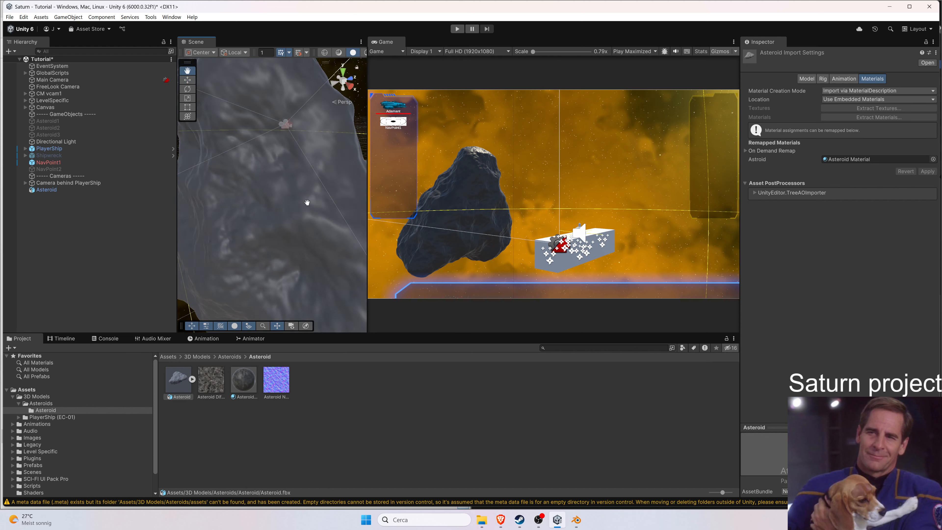
pyautogui.click(336, 147)
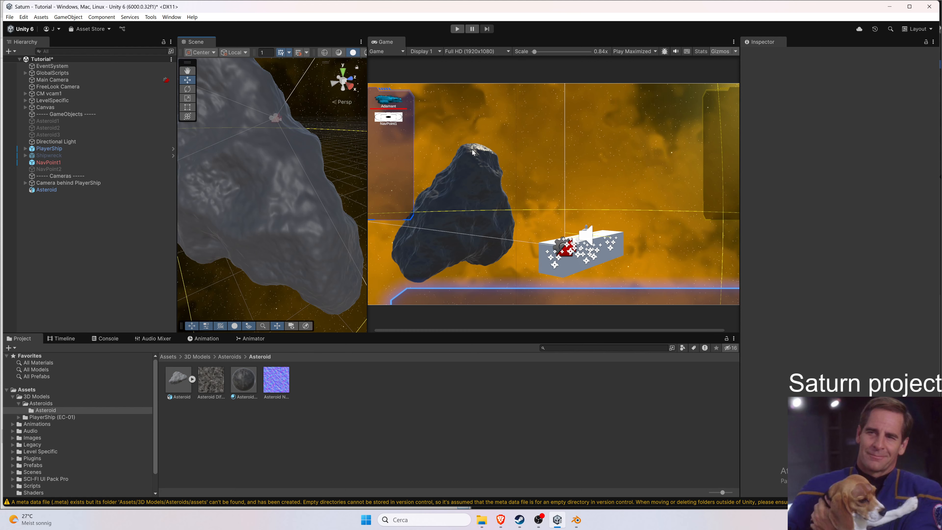
pyautogui.scroll(5, 471, 150)
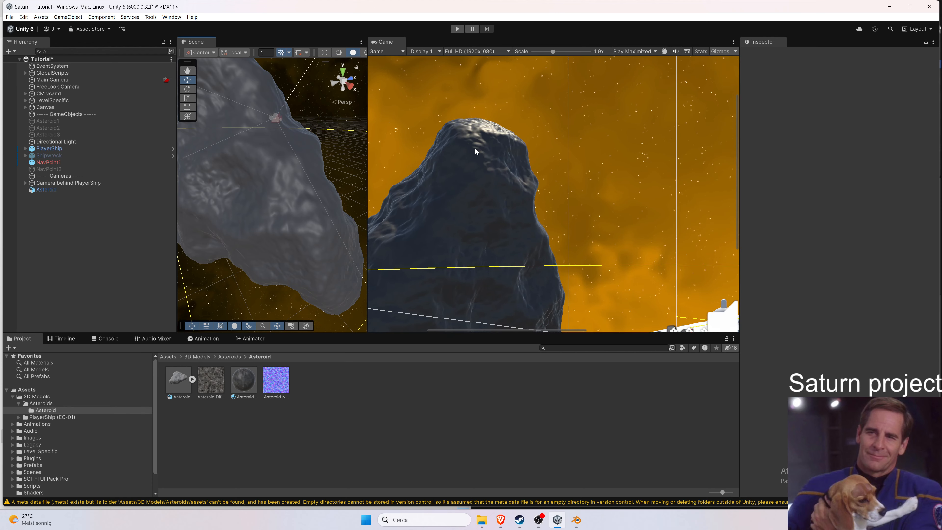
pyautogui.scroll(-4, 474, 150)
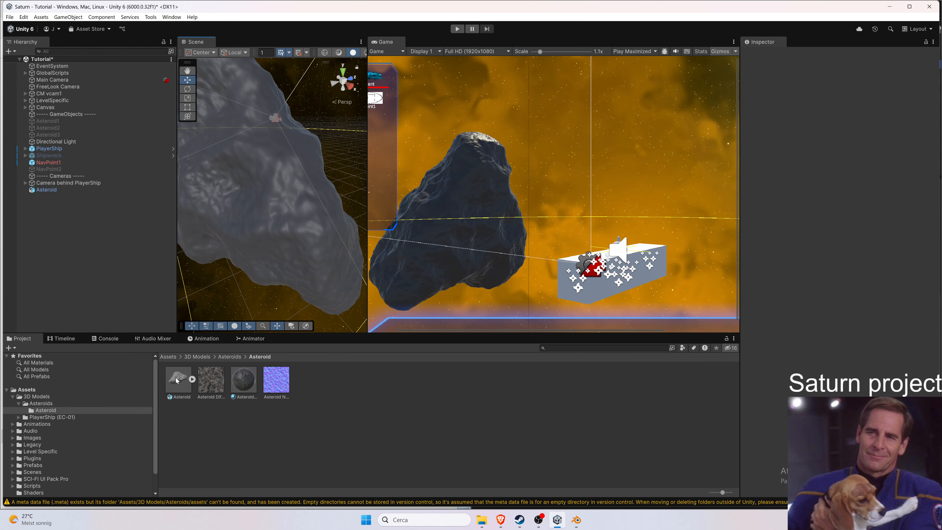
pyautogui.click(240, 382)
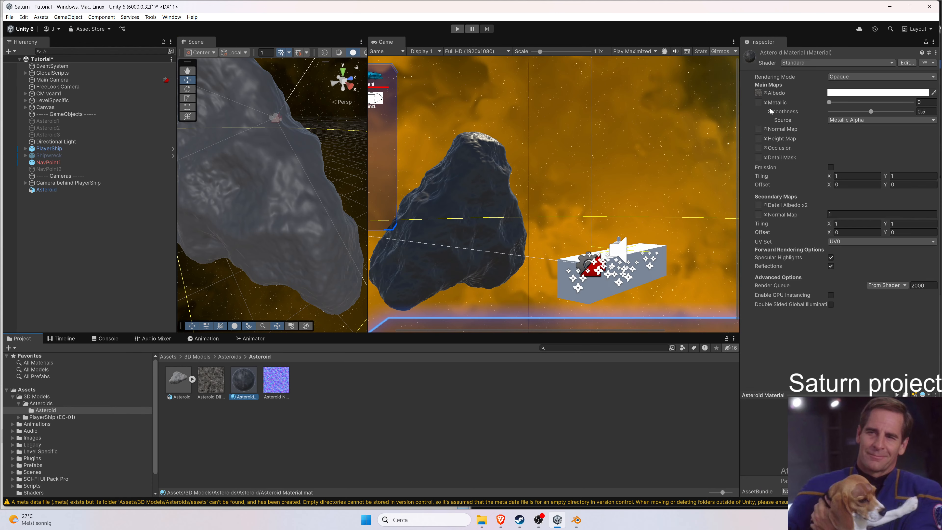
pyautogui.moveTo(288, 389)
pyautogui.mouseDown()
pyautogui.moveTo(824, 91)
pyautogui.moveTo(760, 104)
pyautogui.moveTo(760, 134)
pyautogui.mouseUp()
pyautogui.scroll(1, 453, 154)
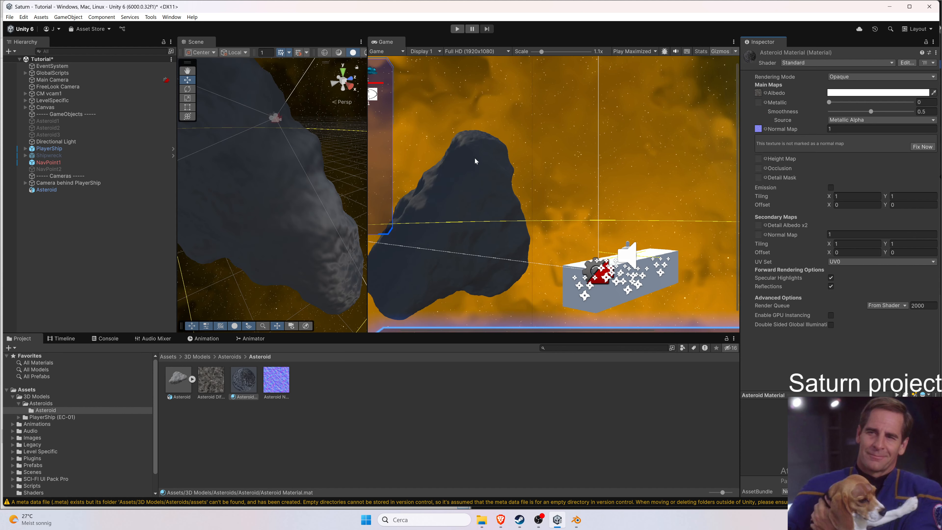
pyautogui.scroll(-1, 473, 161)
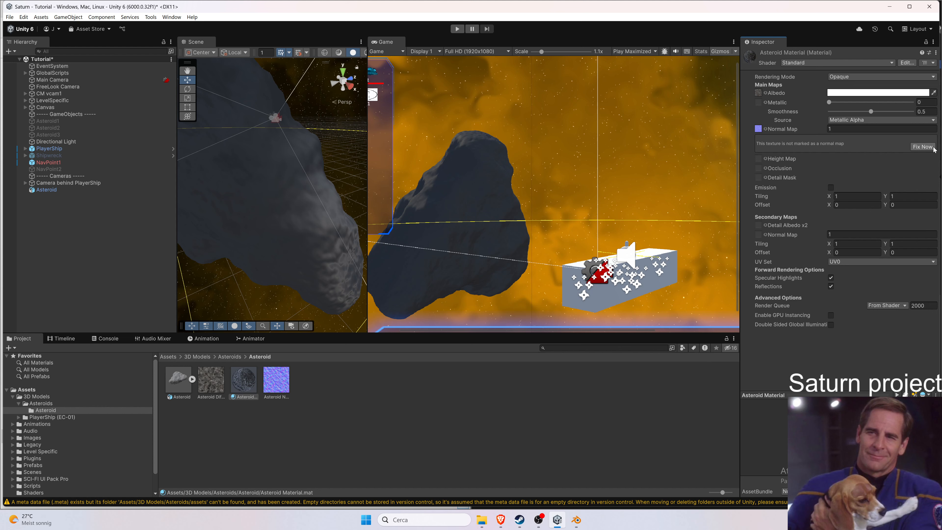
pyautogui.click(922, 147)
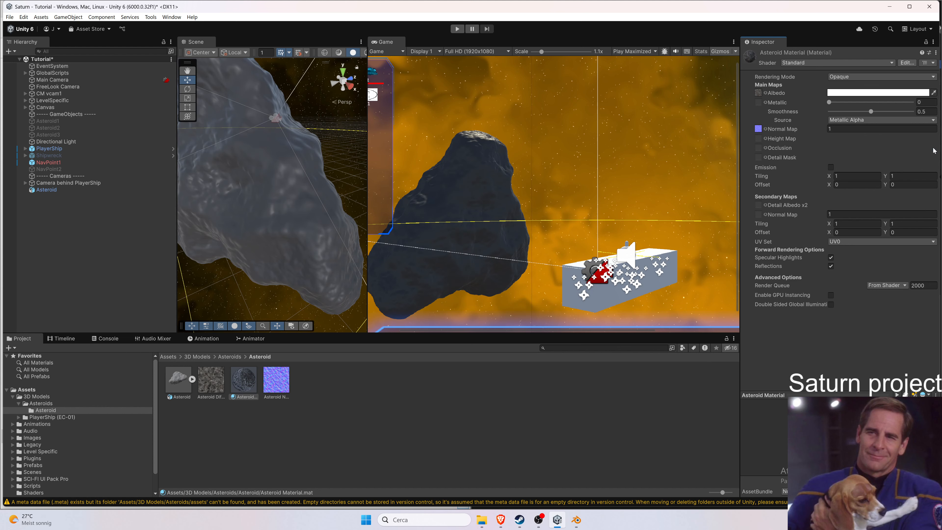
# Save the scene and select the Asteroid object in the hierarchy.
pyautogui.click(536, 138)
pyautogui.click(317, 123)
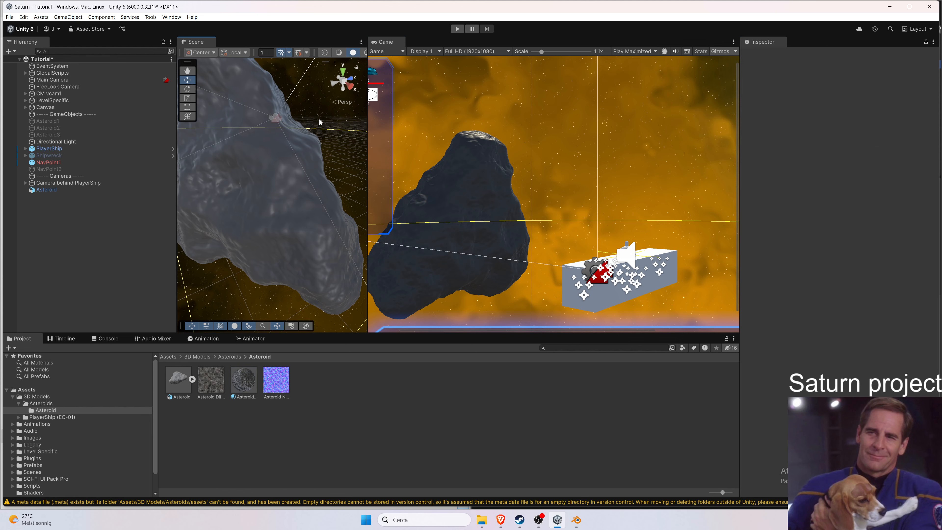
pyautogui.scroll(-5, 249, 226)
pyautogui.scroll(2, 289, 232)
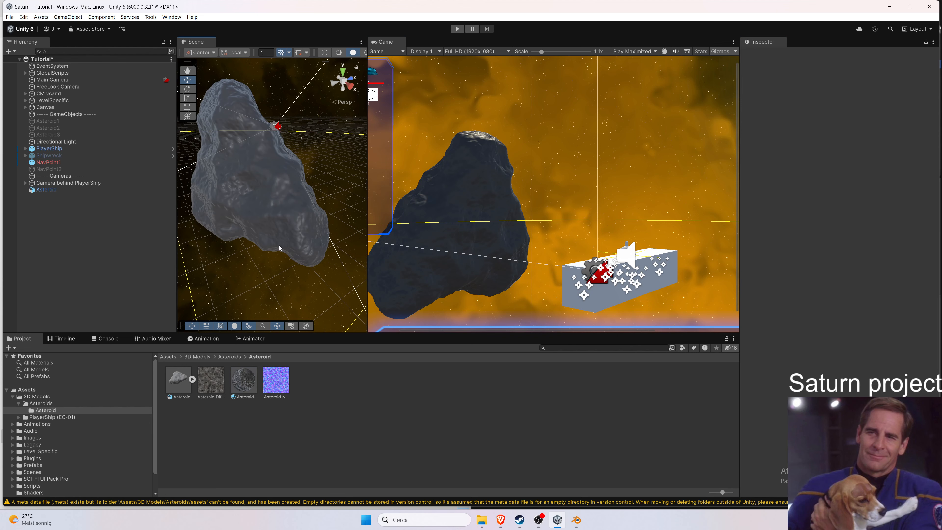
pyautogui.hotkey('ctrl', 's')
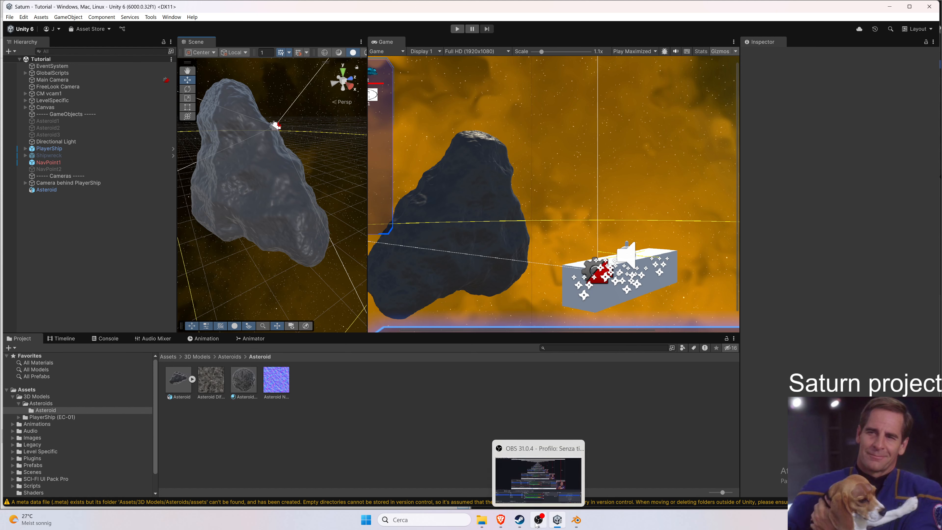
pyautogui.click(227, 190)
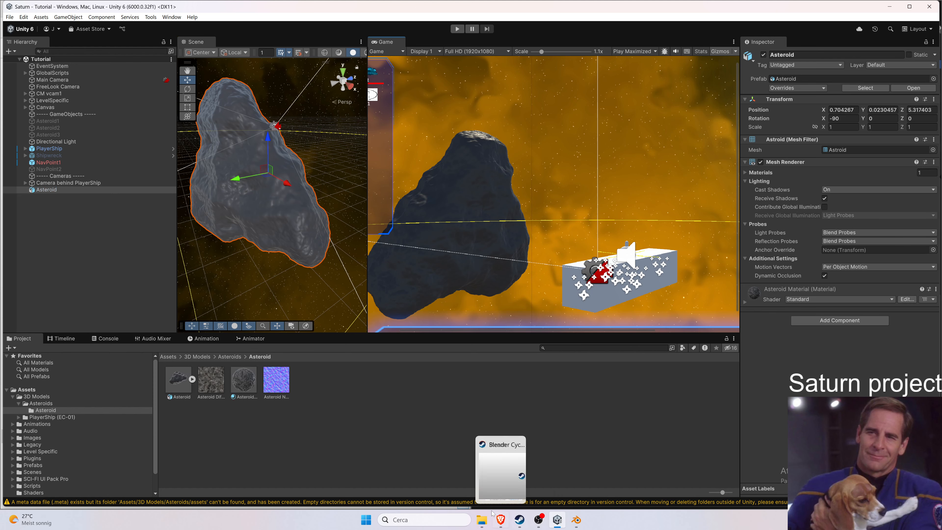
# Open the Unity Discussions site in a new browser tab.
pyautogui.click(500, 520)
pyautogui.click(387, 9)
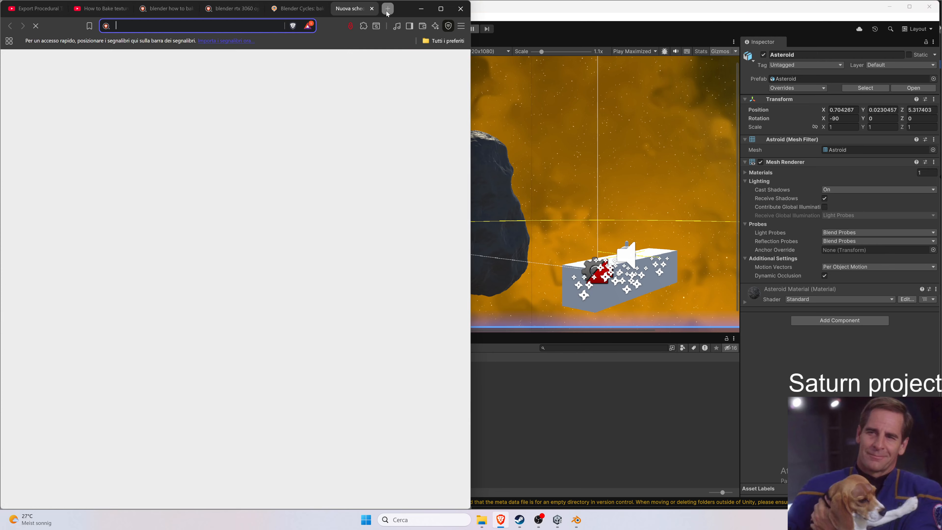
pyautogui.write('unity discu')
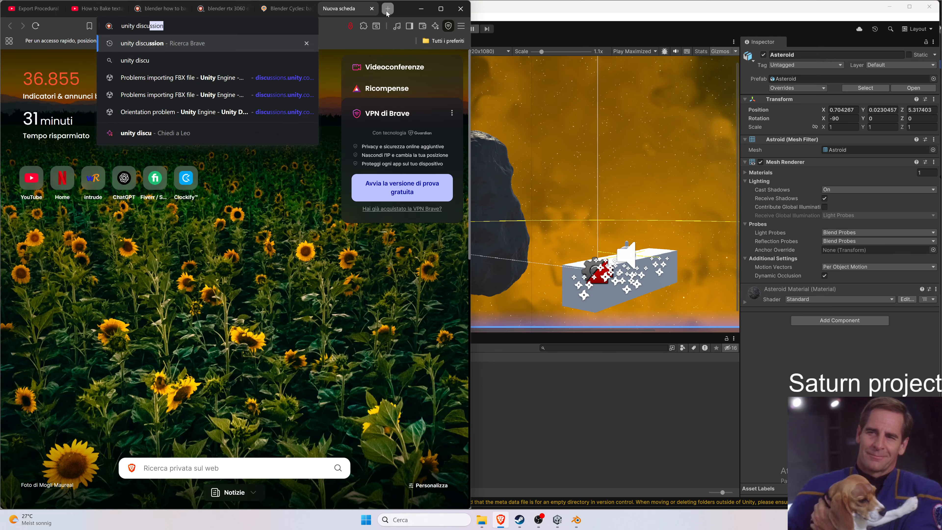
pyautogui.press('Return')
pyautogui.click(440, 9)
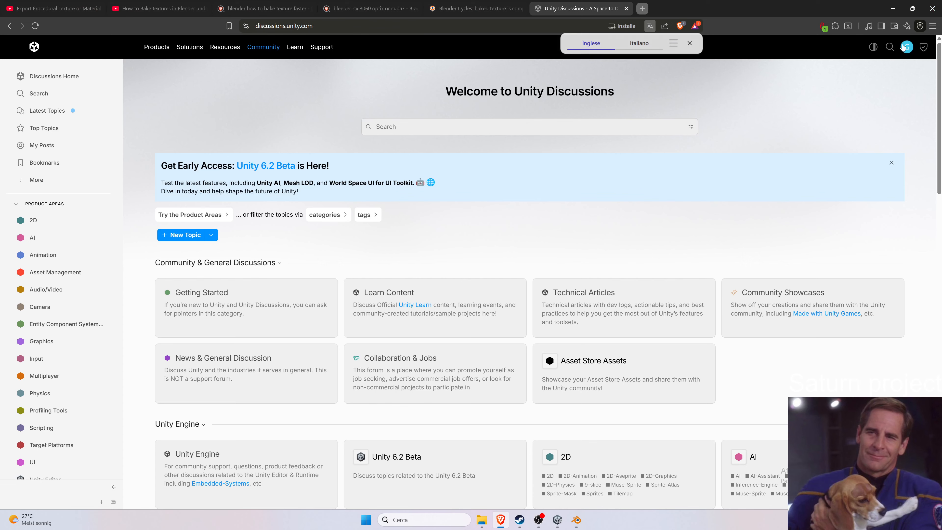
# Open the Problems importing FBX file thread from the notifications and search it for smoothness.
pyautogui.click(906, 47)
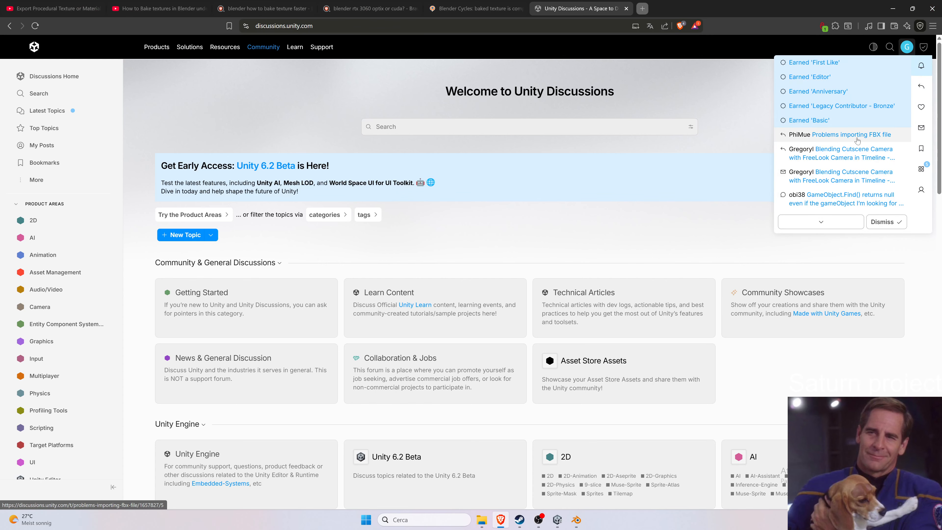
pyautogui.click(857, 136)
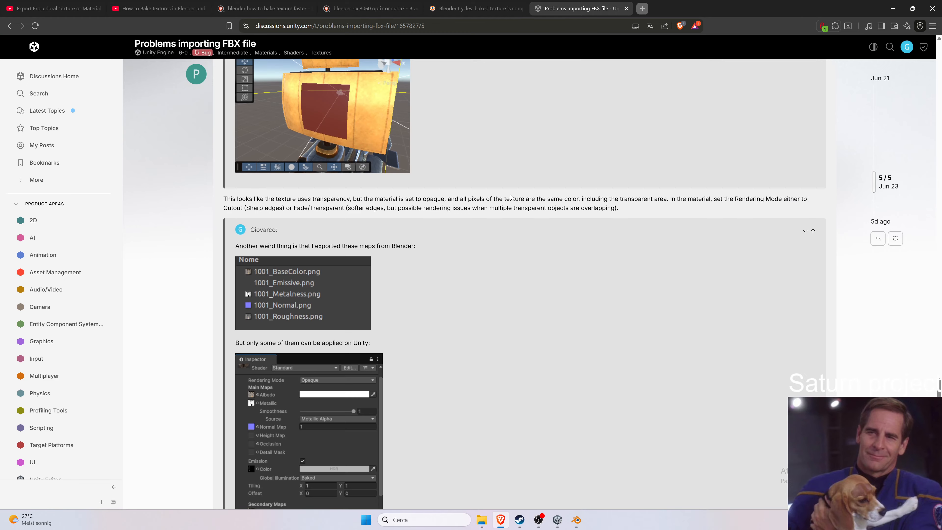
pyautogui.scroll(-15, 481, 197)
pyautogui.hotkey('ctrl', 'f')
pyautogui.write('smo')
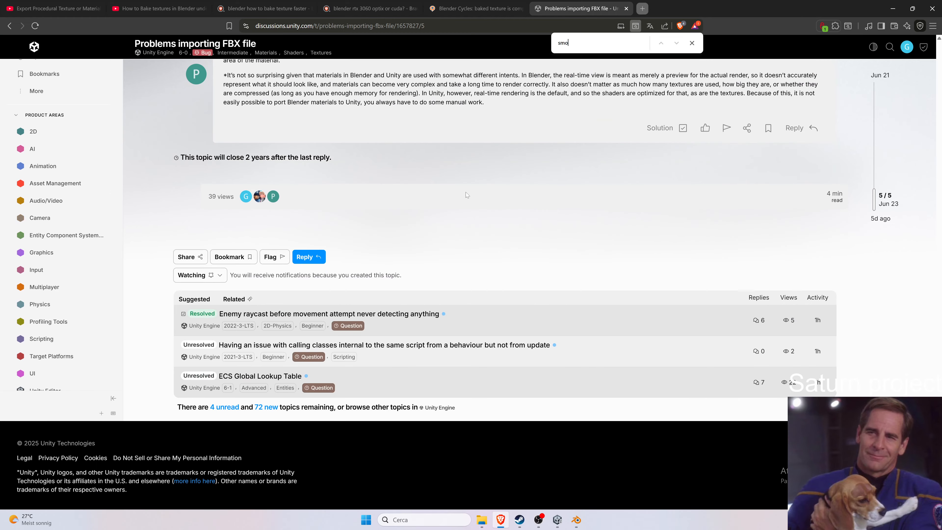
pyautogui.write('othn')
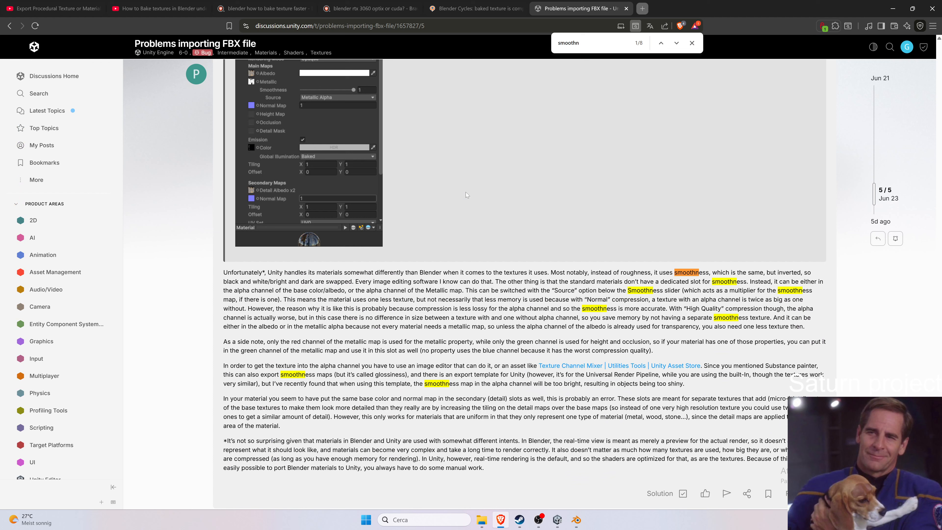
pyautogui.doubleClick(649, 271)
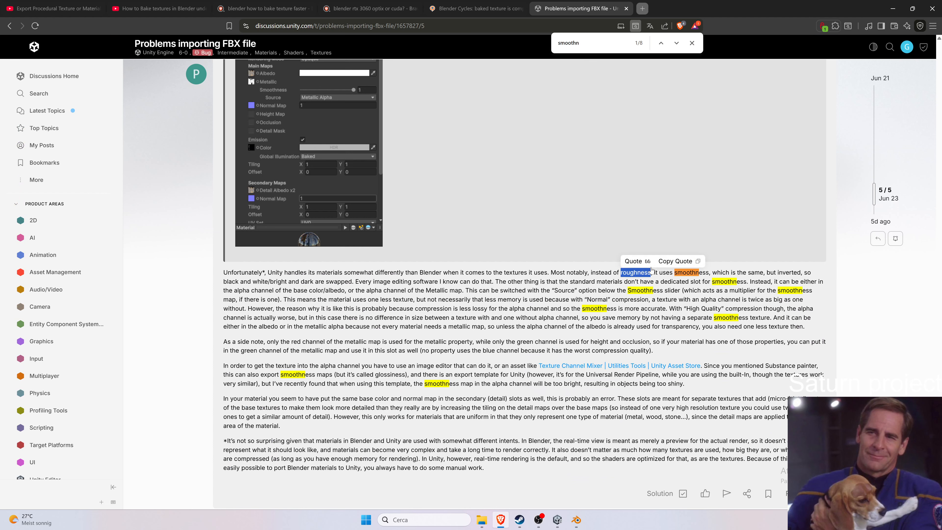
# In Blender, hide the Asteroid collection, show the Plane and select it in the viewport.
pyautogui.click(892, 8)
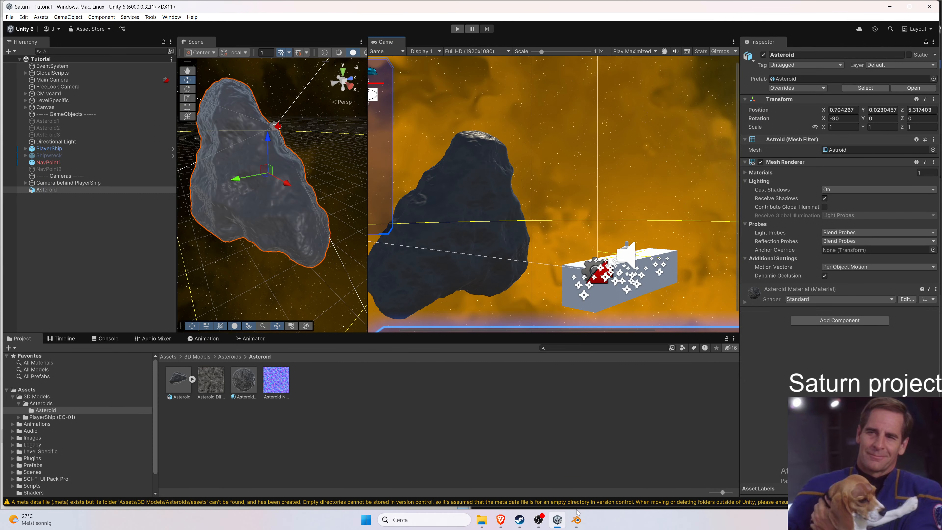
pyautogui.click(577, 517)
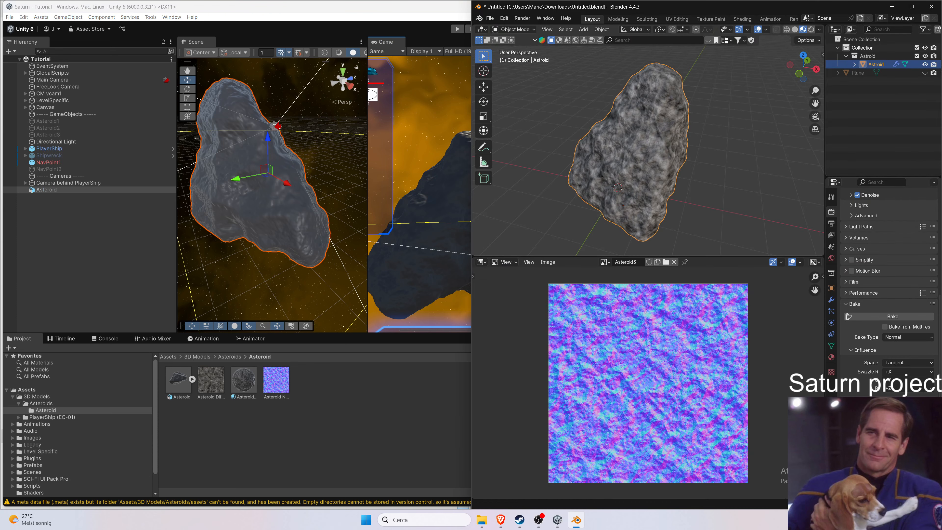
pyautogui.click(933, 47)
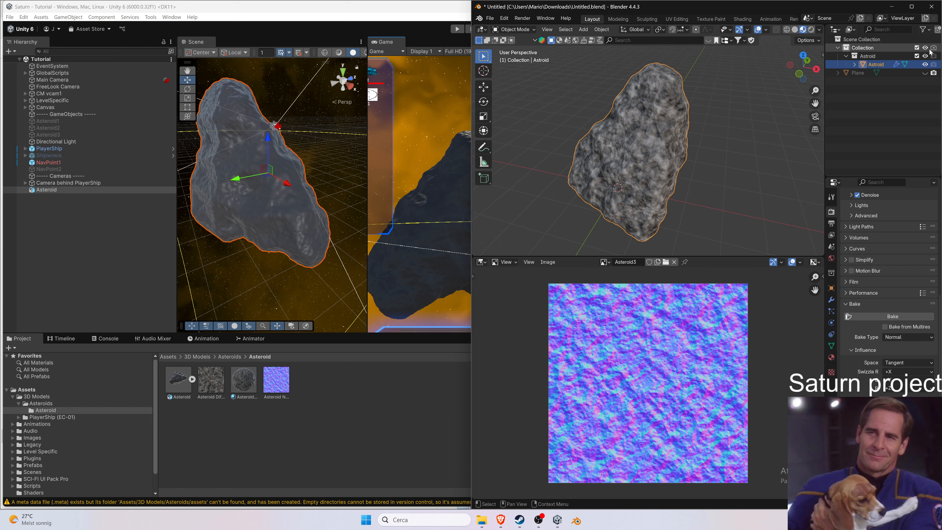
pyautogui.click(925, 48)
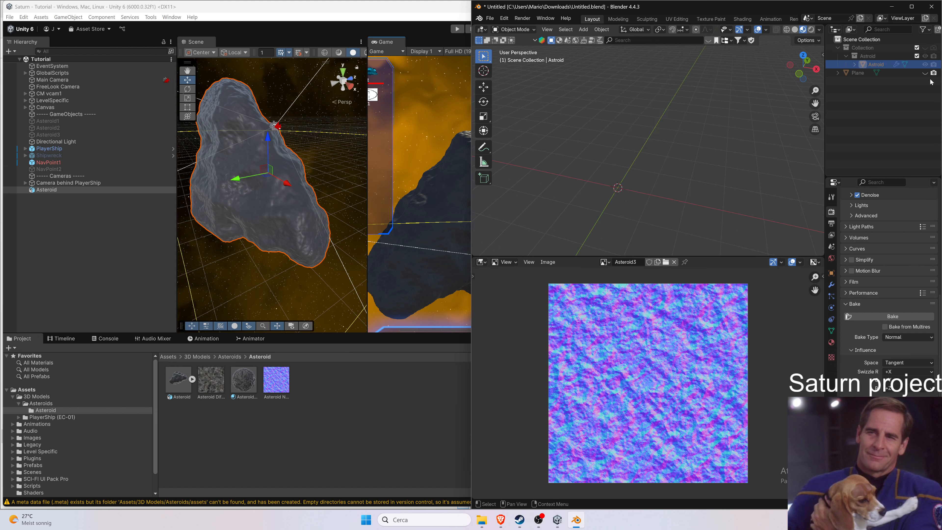
pyautogui.click(924, 73)
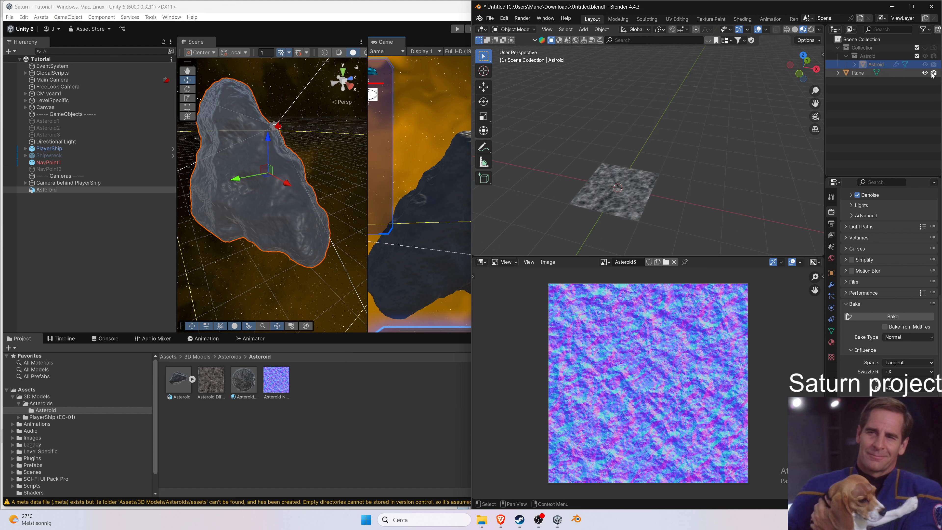
pyautogui.click(638, 189)
pyautogui.scroll(5, 648, 233)
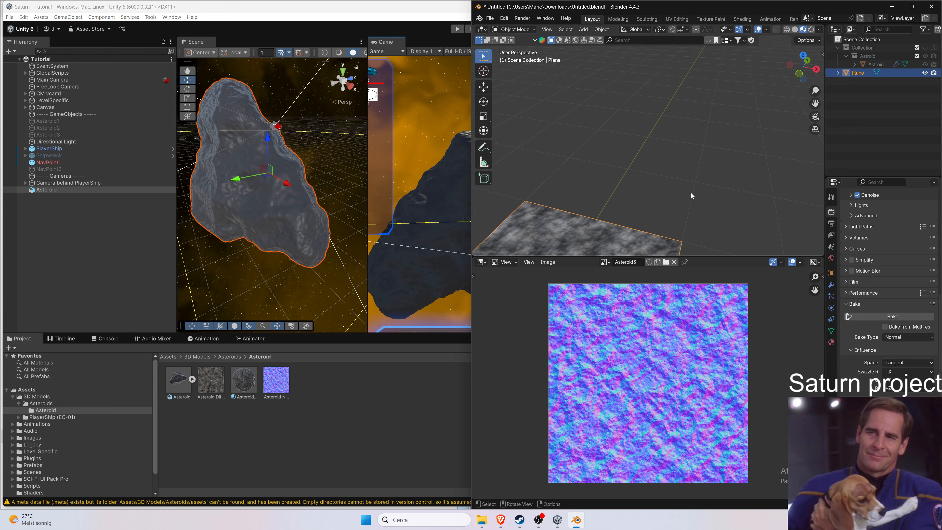
pyautogui.keyDown('shift'); pyautogui.moveTo(691, 193); pyautogui.dragTo(774, 243, button='middle'); pyautogui.keyUp('shift')
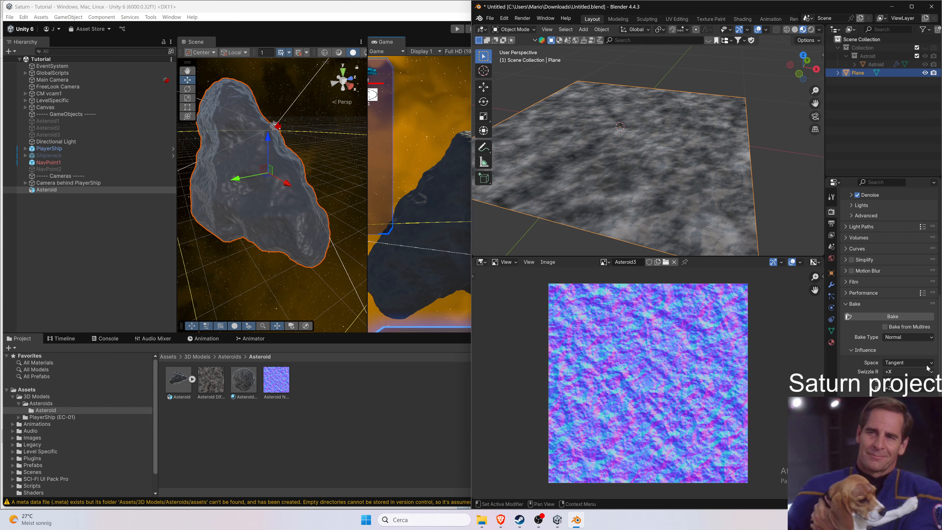
# Set the bake type to Roughness and start baking the plane's texture.
pyautogui.click(908, 337)
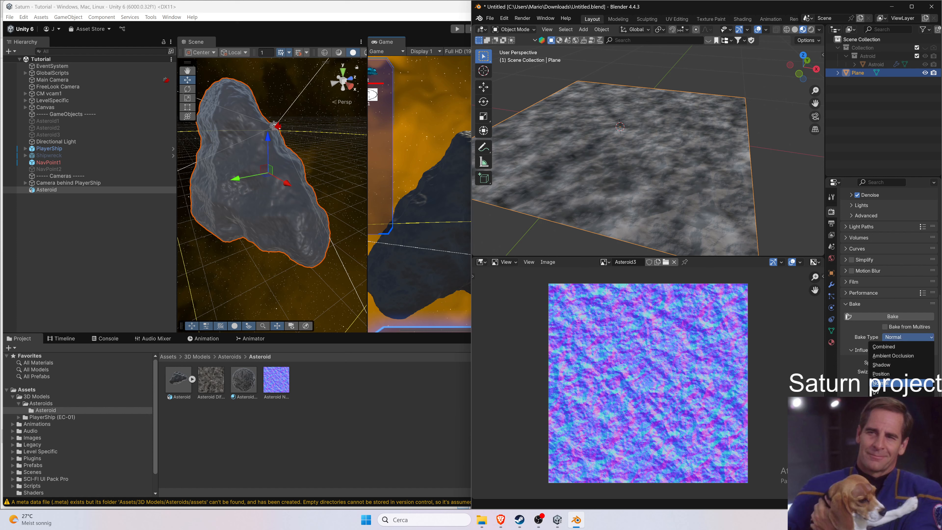
pyautogui.click(889, 401)
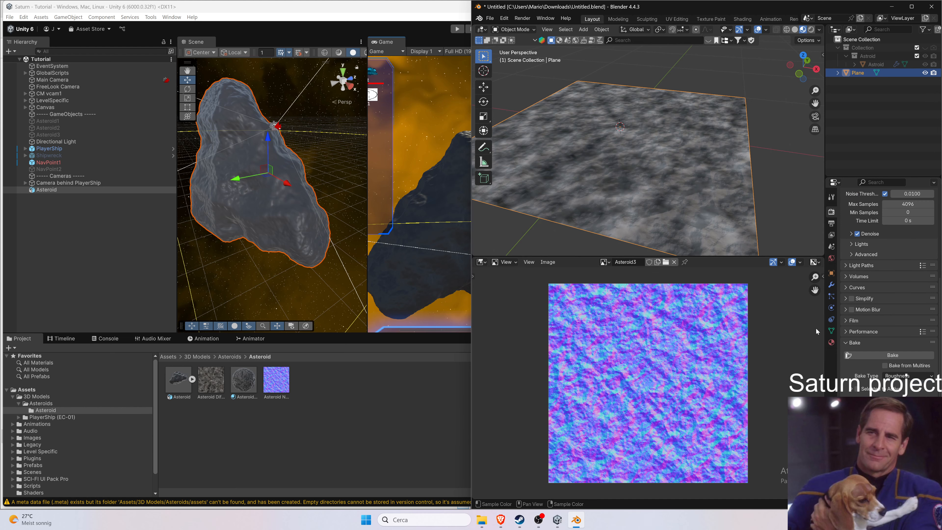
pyautogui.click(891, 355)
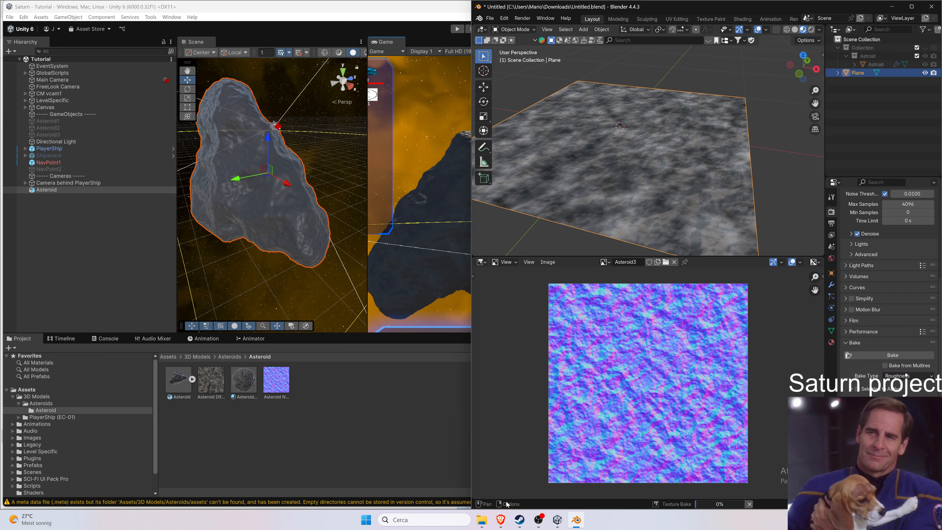
# Re-read the forum reply's sentence about Unity using smoothness instead of roughness.
pyautogui.moveTo(503, 523)
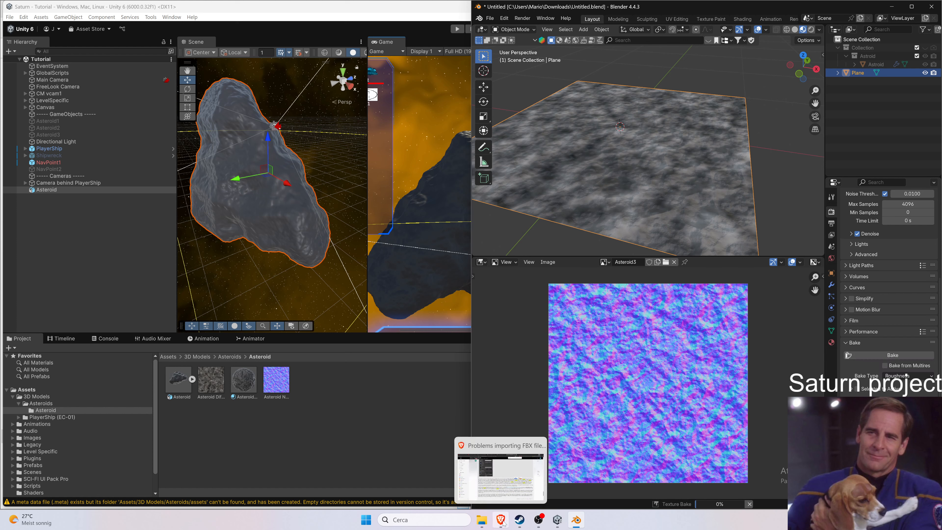
pyautogui.click(557, 520)
pyautogui.click(558, 520)
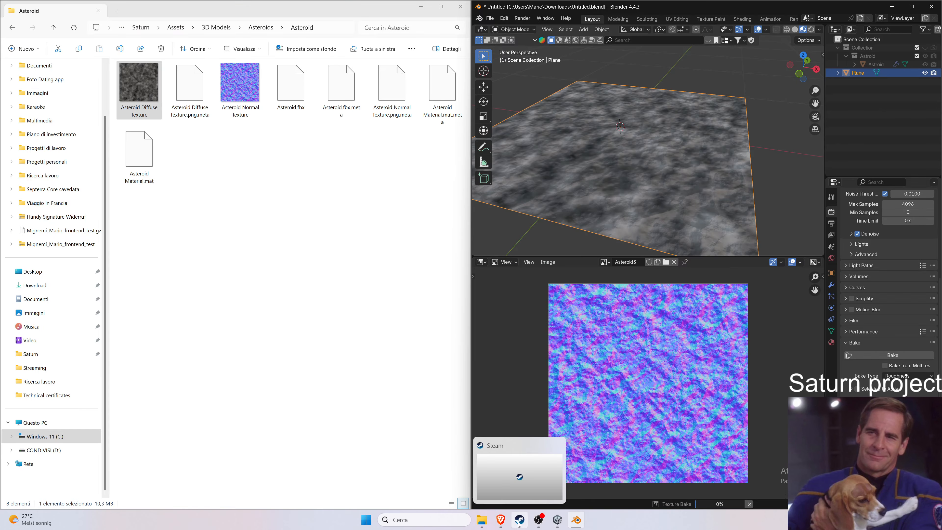
pyautogui.click(500, 520)
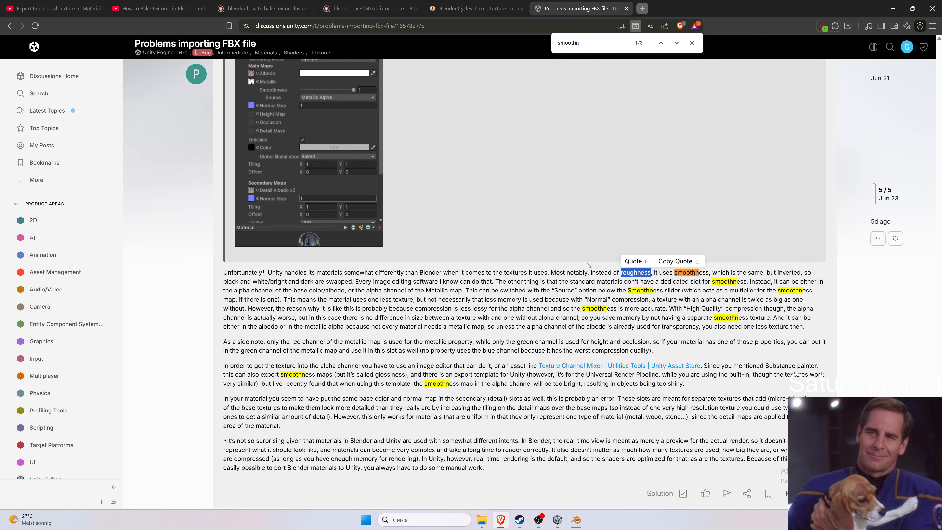
pyautogui.moveTo(599, 272); pyautogui.dragTo(710, 272)
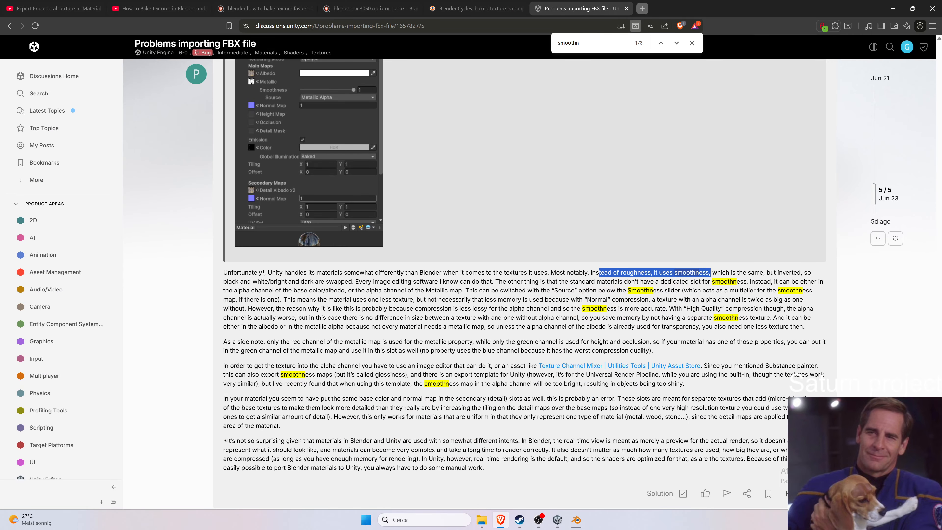
pyautogui.click(893, 9)
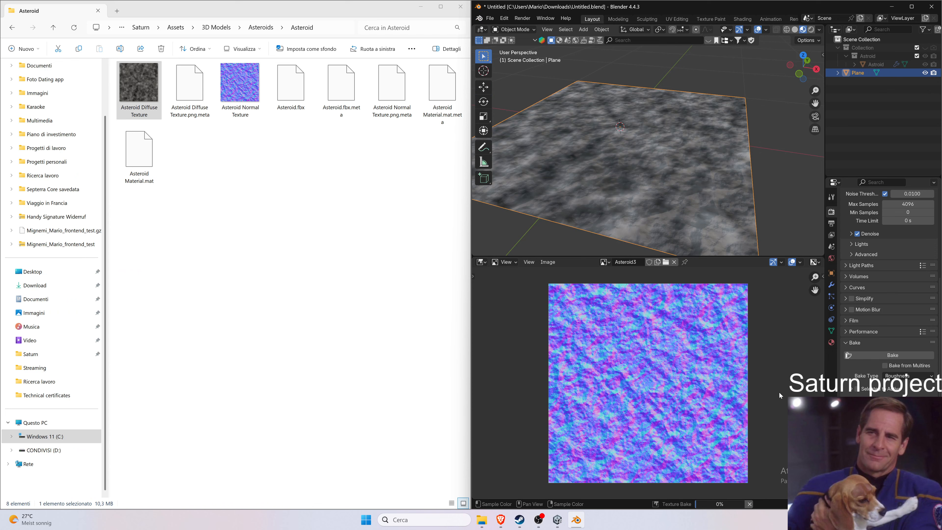
# Back in Unity, open Asteroid Material from the project's Asteroid folder in the inspector.
pyautogui.click(557, 520)
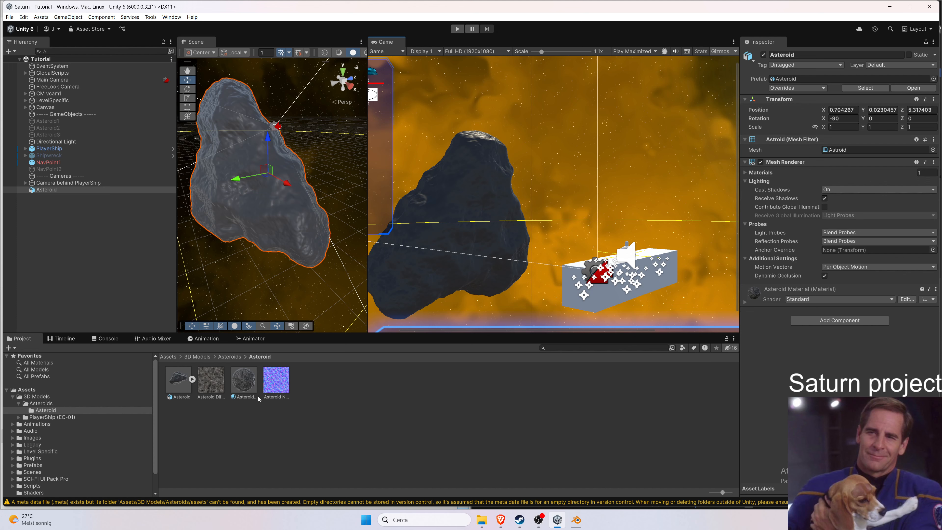
pyautogui.click(242, 380)
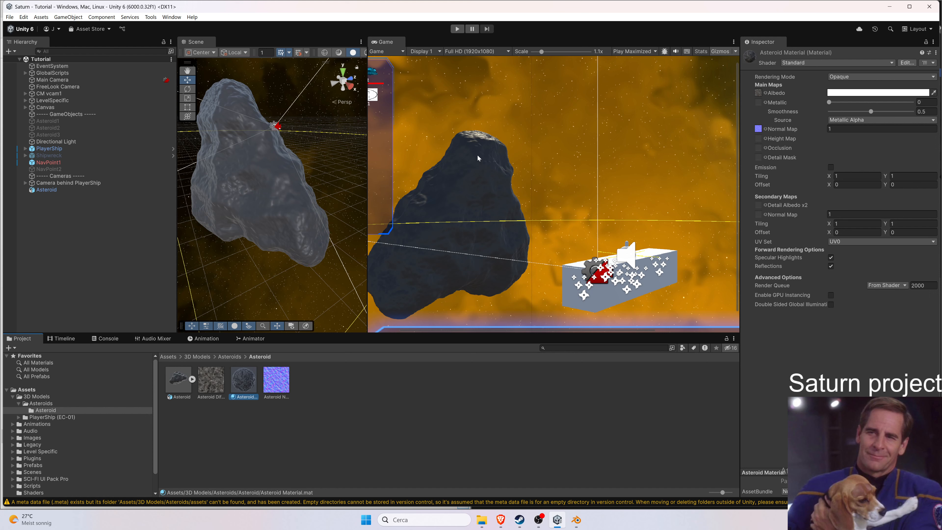
# In Blender, save the baked roughness image as Asteroid Smoothness Texture.png in the project's Asteroid texture folder.
pyautogui.click(889, 6)
pyautogui.scroll(3, 705, 367)
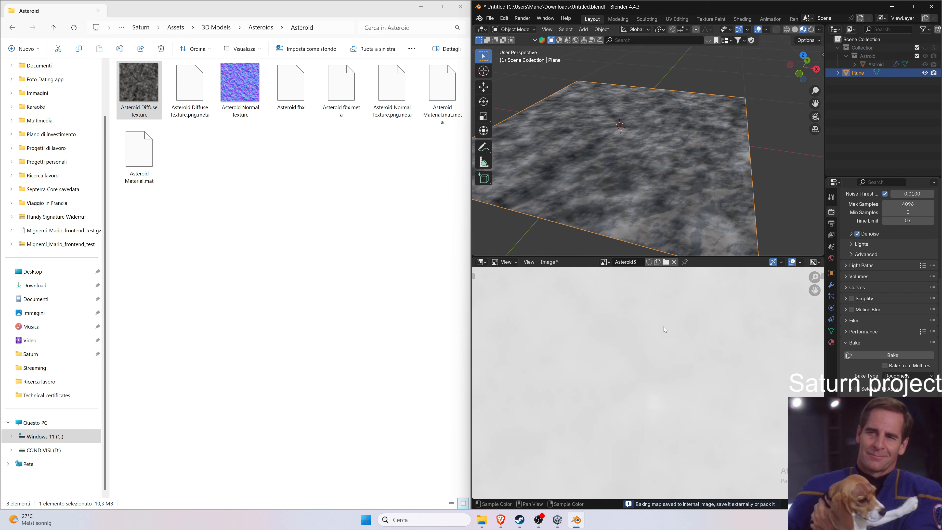
pyautogui.scroll(-3, 663, 329)
pyautogui.scroll(1, 664, 326)
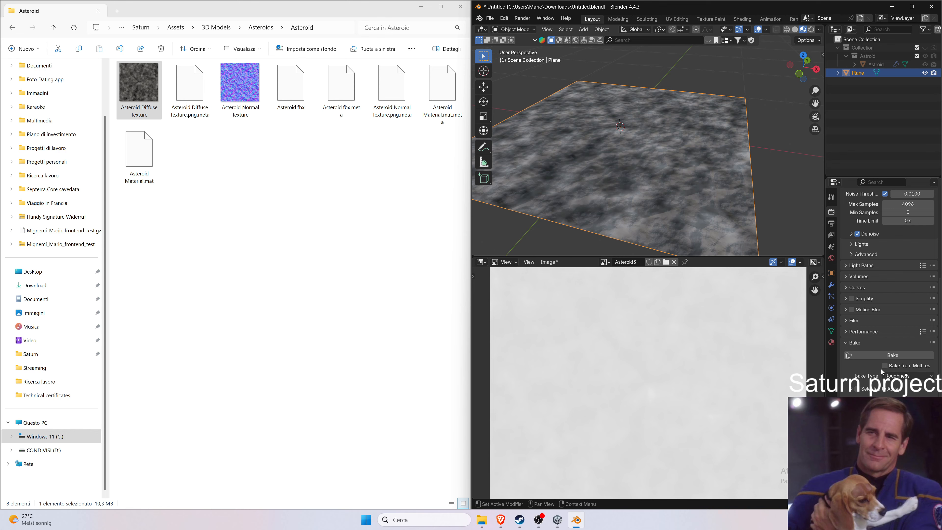
pyautogui.scroll(-4, 779, 372)
pyautogui.scroll(2, 745, 365)
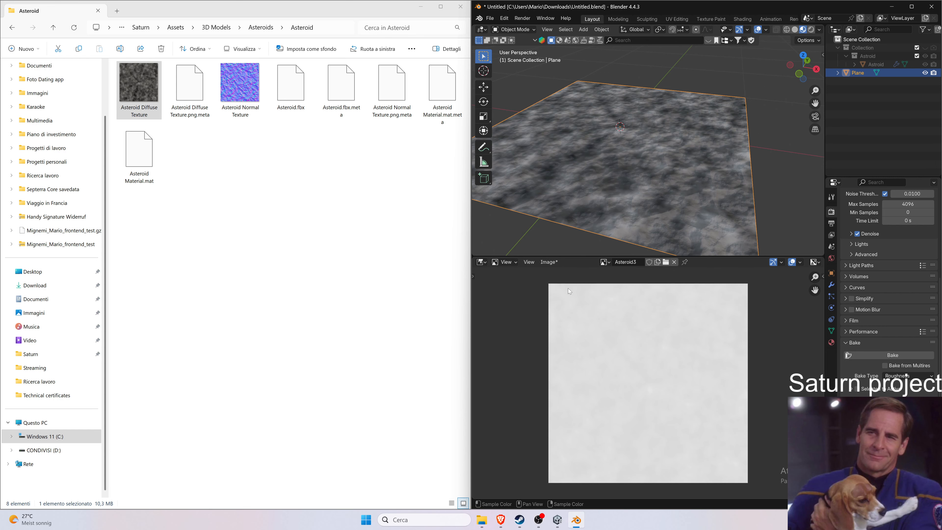
pyautogui.click(545, 263)
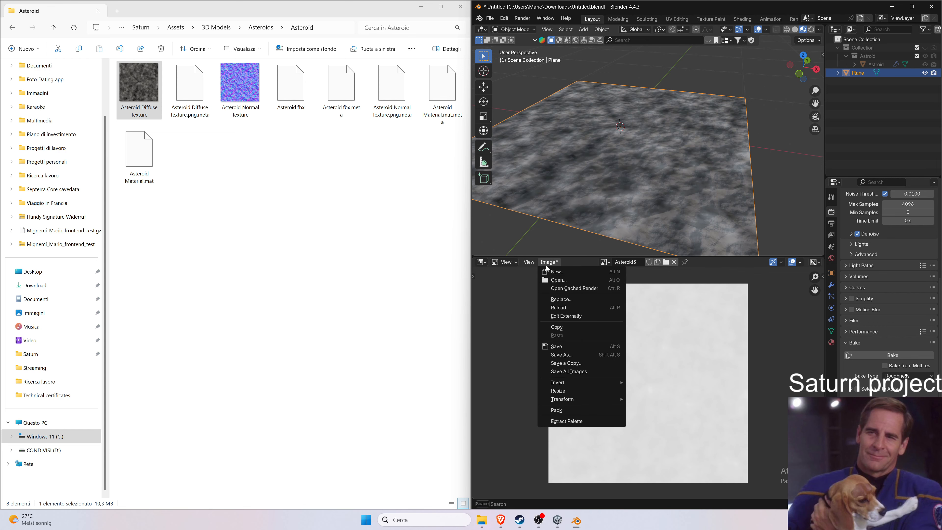
pyautogui.click(593, 355)
pyautogui.moveTo(536, 146); pyautogui.dragTo(134, 125)
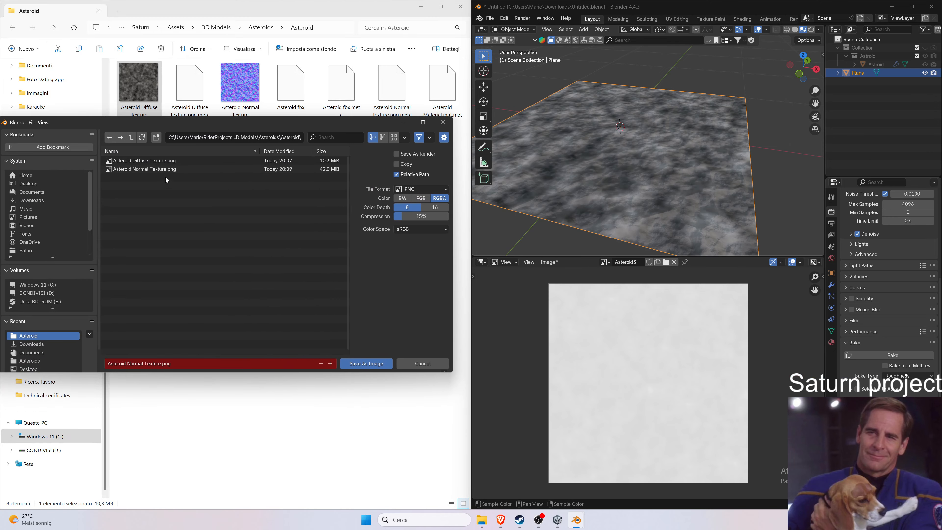
pyautogui.click(167, 170)
pyautogui.doubleClick(135, 365)
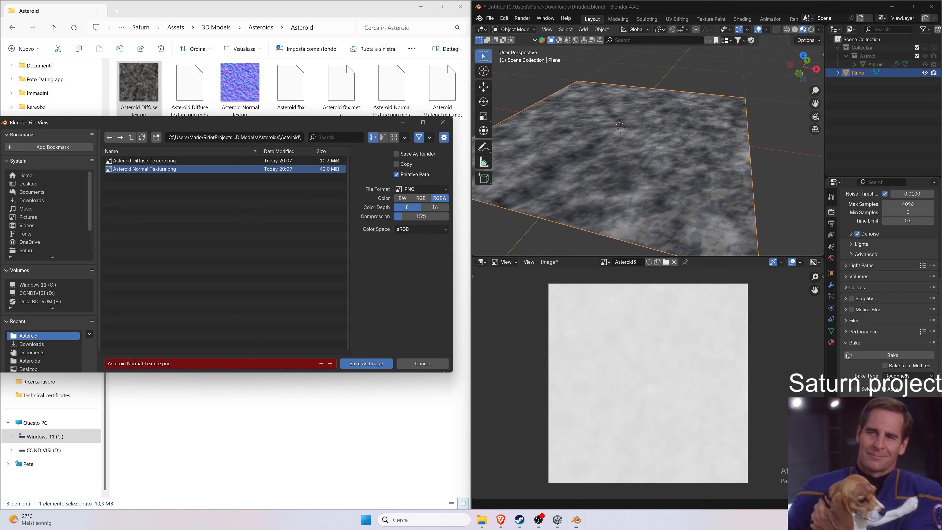
pyautogui.doubleClick(135, 365)
pyautogui.press('BackSpace')
pyautogui.press('BackSpace')
pyautogui.press('BackSpace')
pyautogui.press('BackSpace')
pyautogui.write('Smoothness')
pyautogui.click(365, 362)
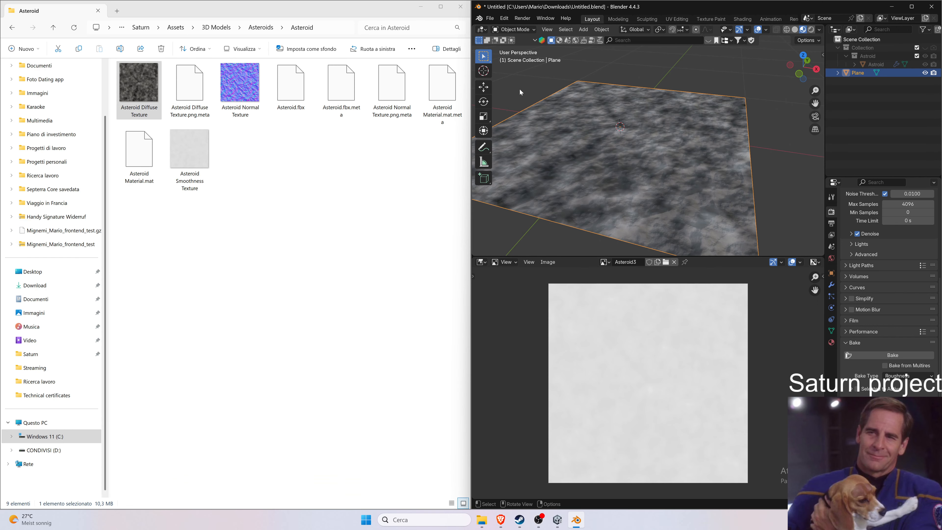
# Open Asteroid Smoothness Texture from the Asteroid folder in Paint.
pyautogui.click(207, 157)
pyautogui.rightClick(207, 157)
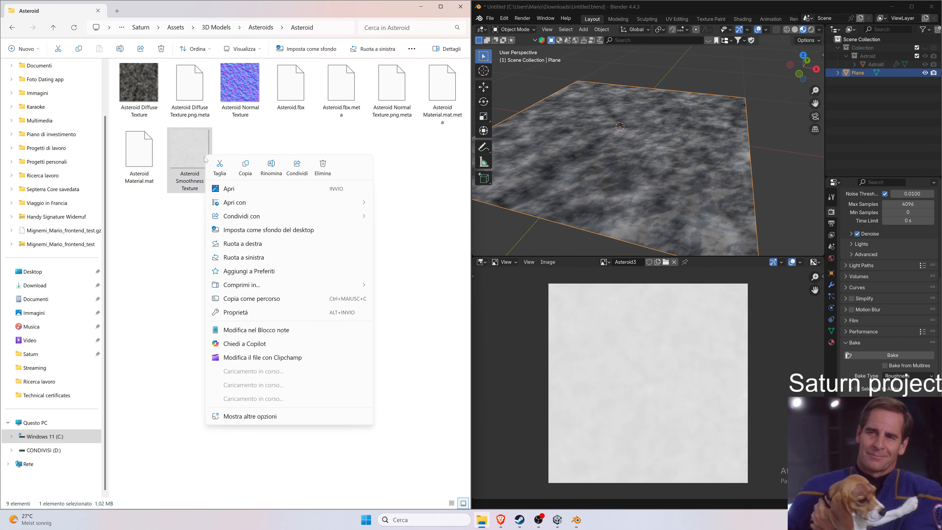
pyautogui.moveTo(260, 203)
pyautogui.click(422, 230)
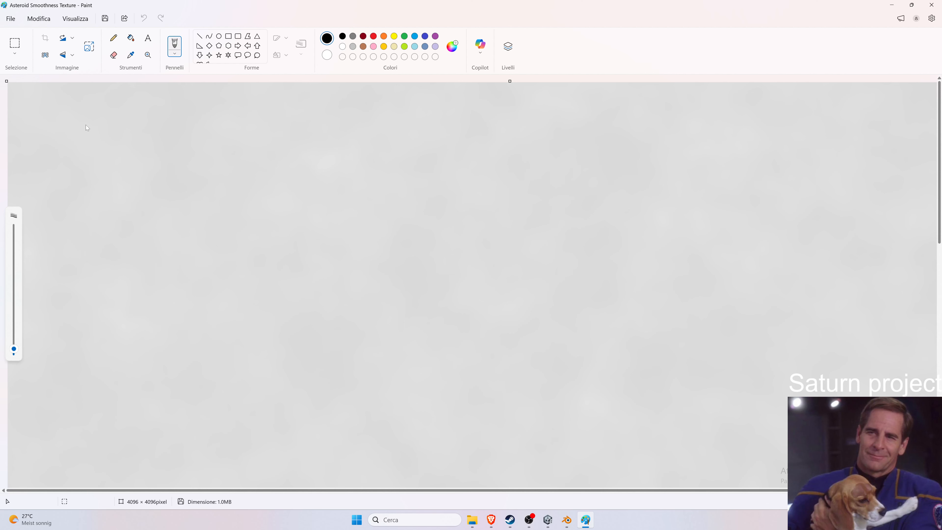
pyautogui.hotkey('ctrl', 'a')
pyautogui.click(39, 19)
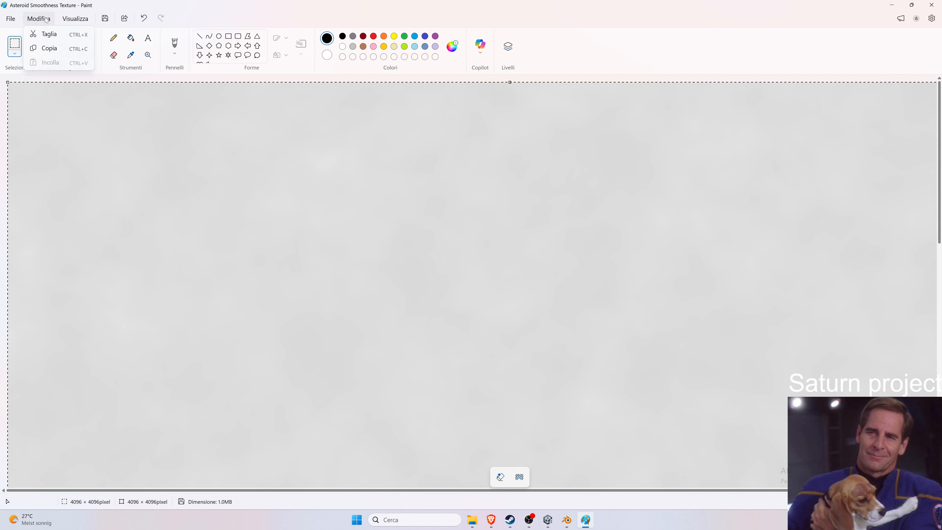
pyautogui.click(76, 19)
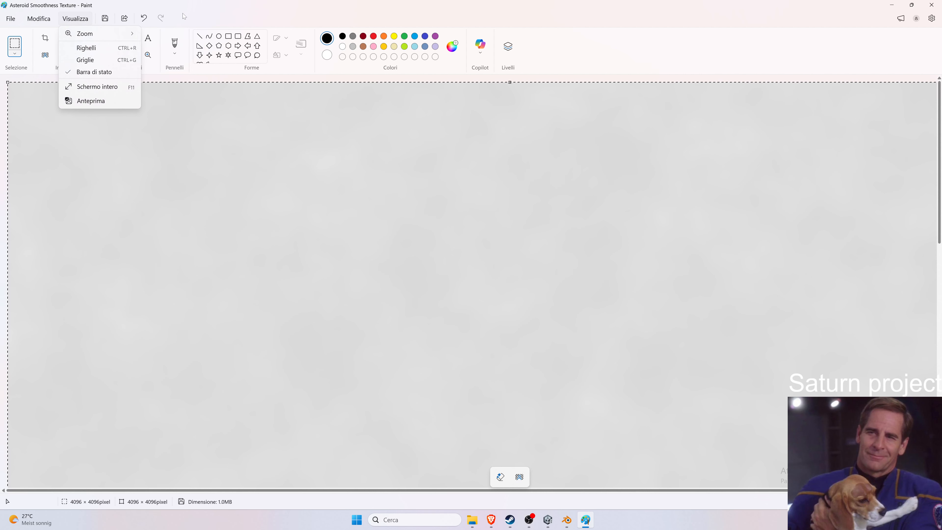
pyautogui.click(658, 43)
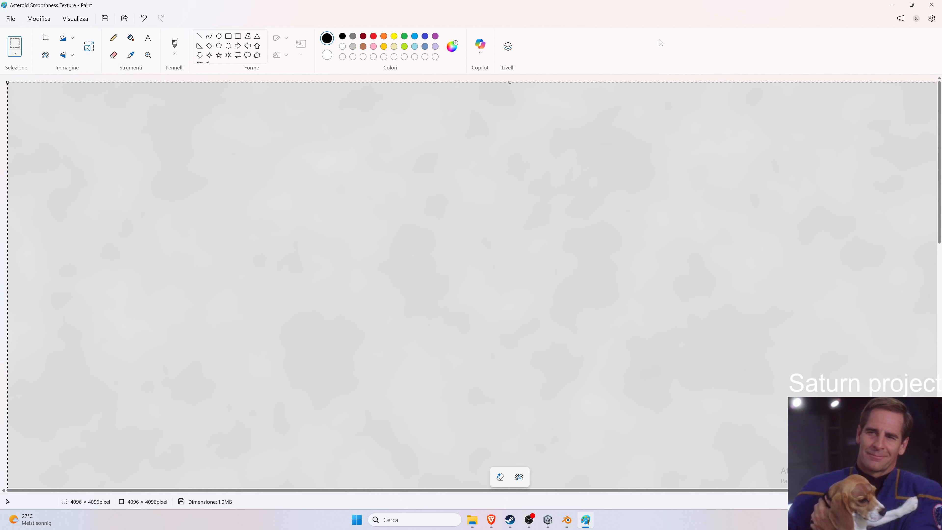
pyautogui.click(479, 56)
pyautogui.click(479, 55)
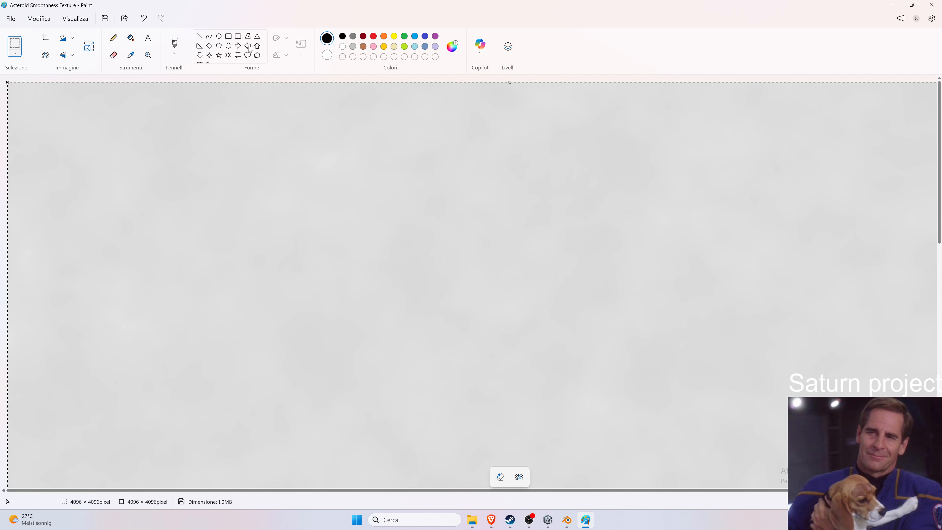
pyautogui.rightClick(171, 112)
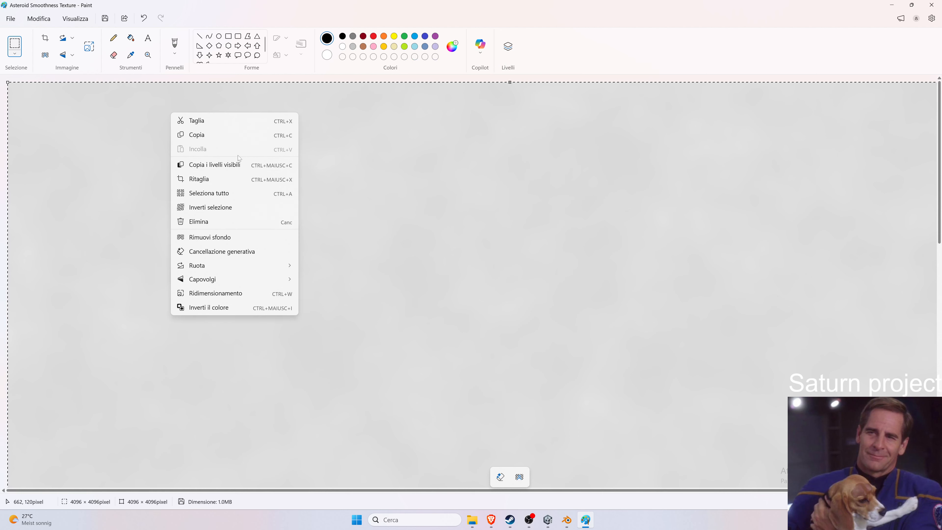
pyautogui.click(251, 212)
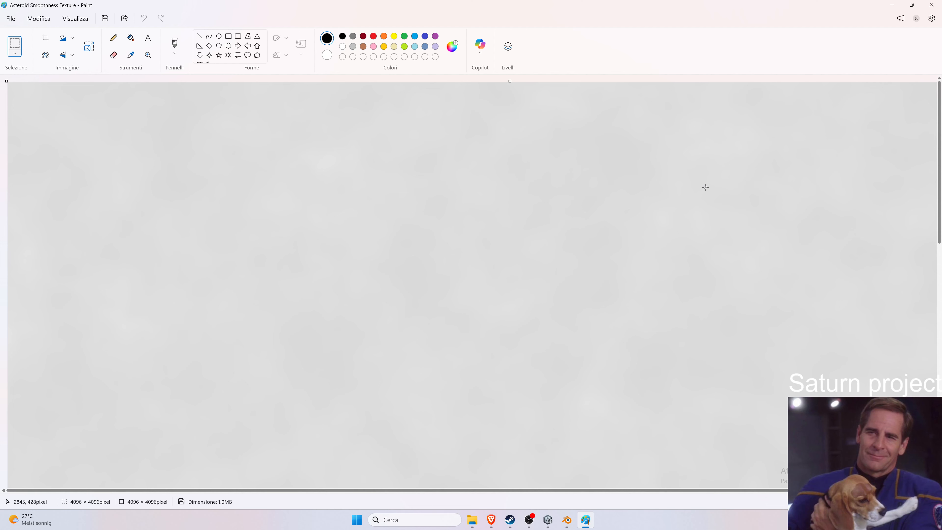
# Select the whole image and invert its colours.
pyautogui.keyDown('ctrl'); pyautogui.scroll(-5, 705, 187); pyautogui.keyUp('ctrl')
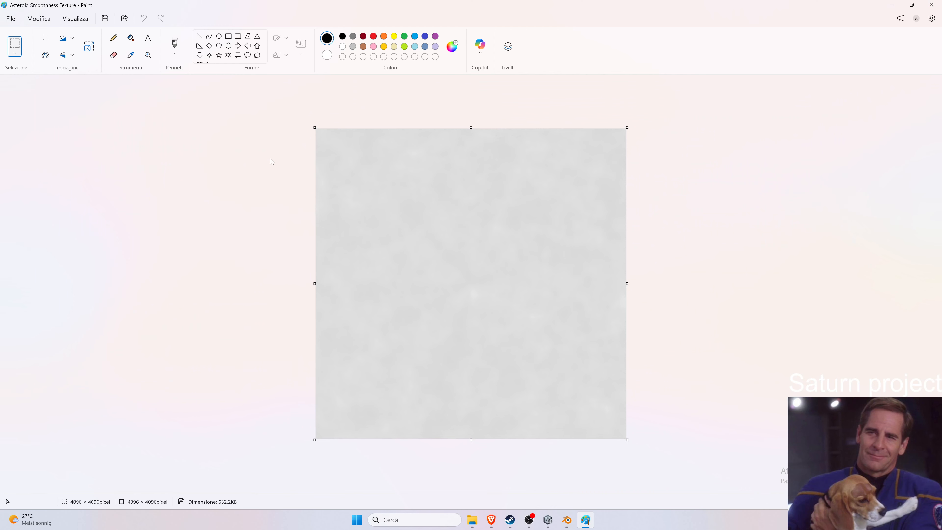
pyautogui.hotkey('ctrl', 'a')
pyautogui.rightClick(398, 152)
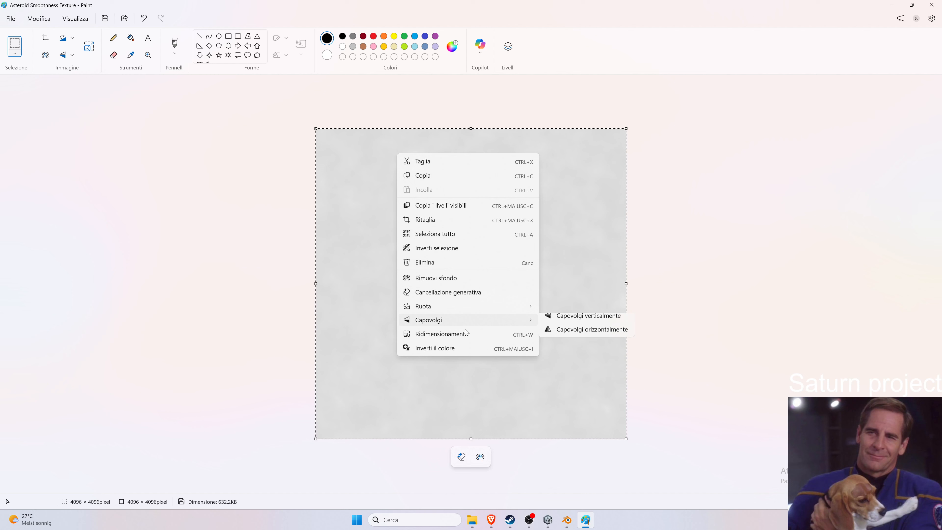
pyautogui.click(468, 349)
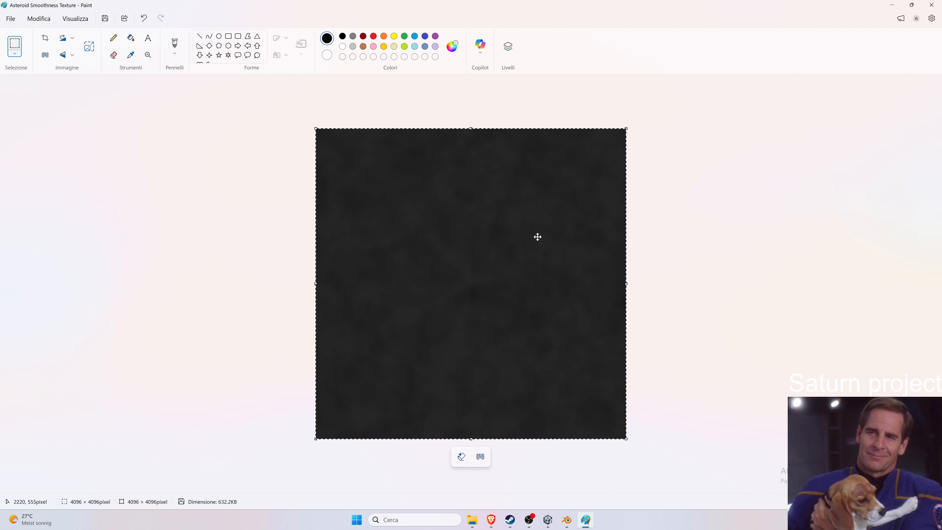
# Save the inverted image and close Paint.
pyautogui.click(12, 19)
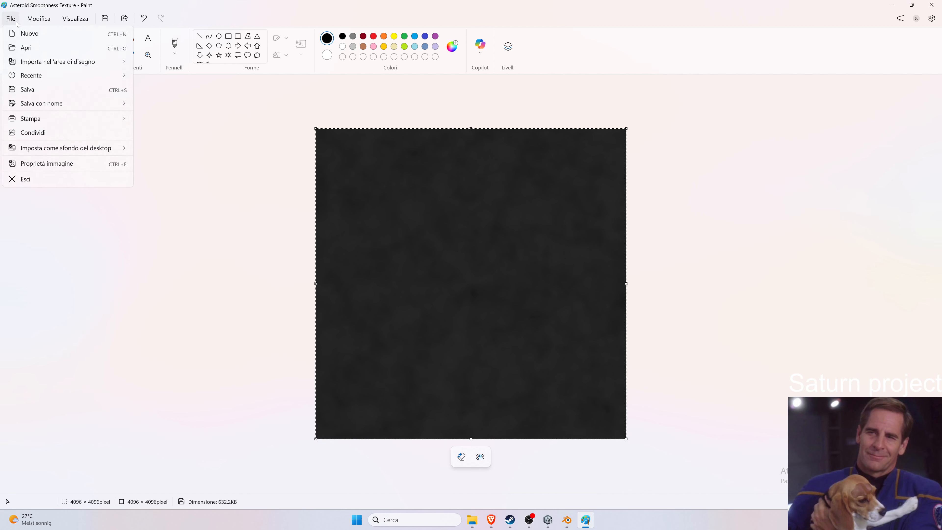
pyautogui.click(35, 90)
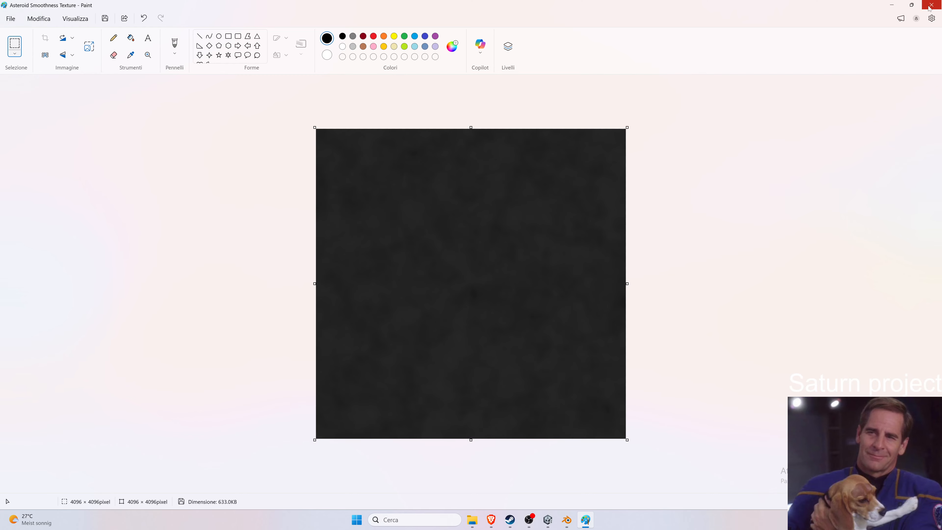
pyautogui.click(931, 6)
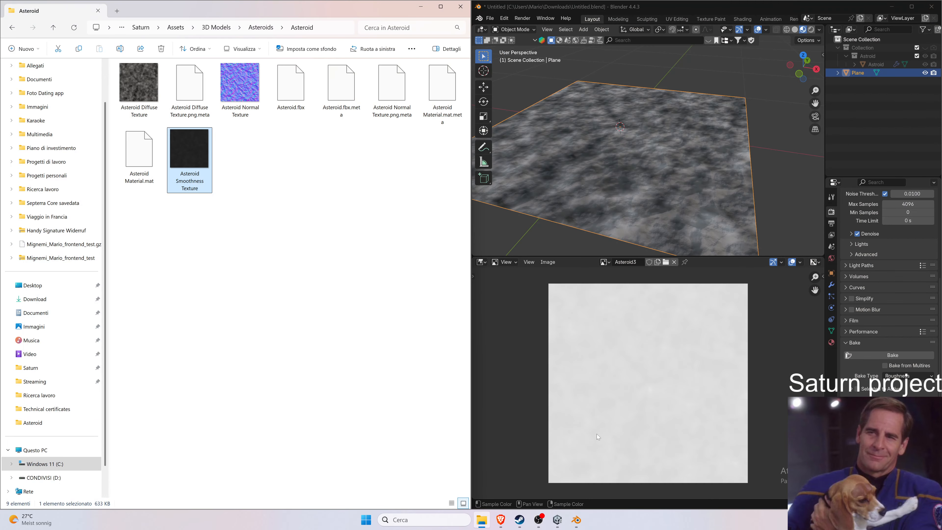
# In Unity, assign Asteroid Smoothness Texture to Asteroid Material's Metallic map.
pyautogui.click(557, 520)
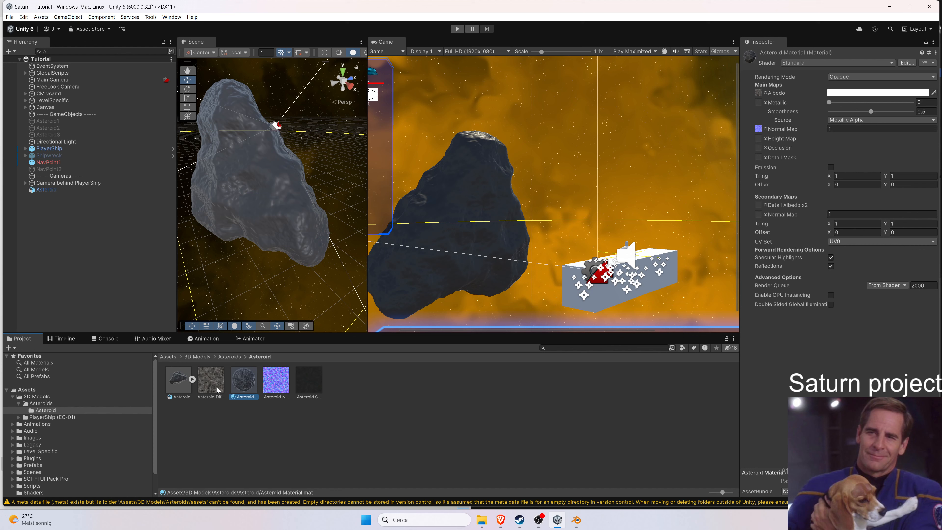
pyautogui.click(308, 380)
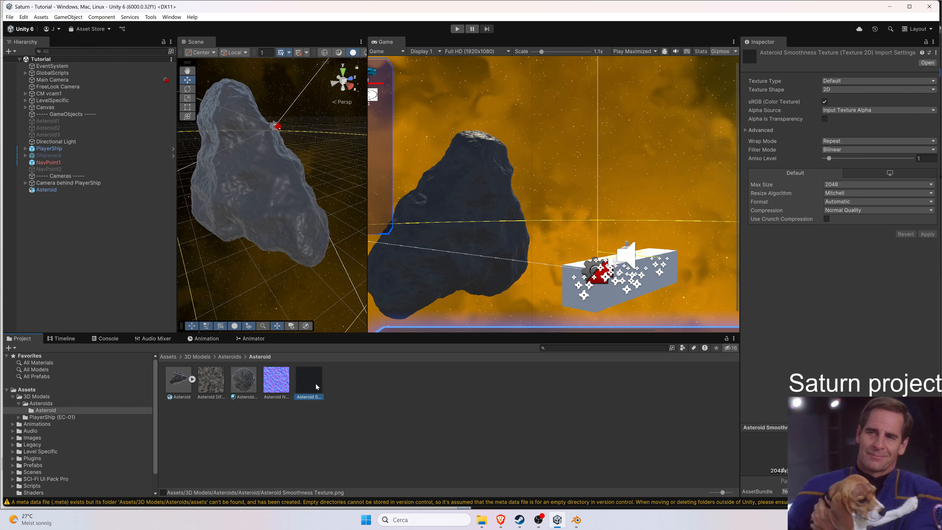
pyautogui.click(247, 390)
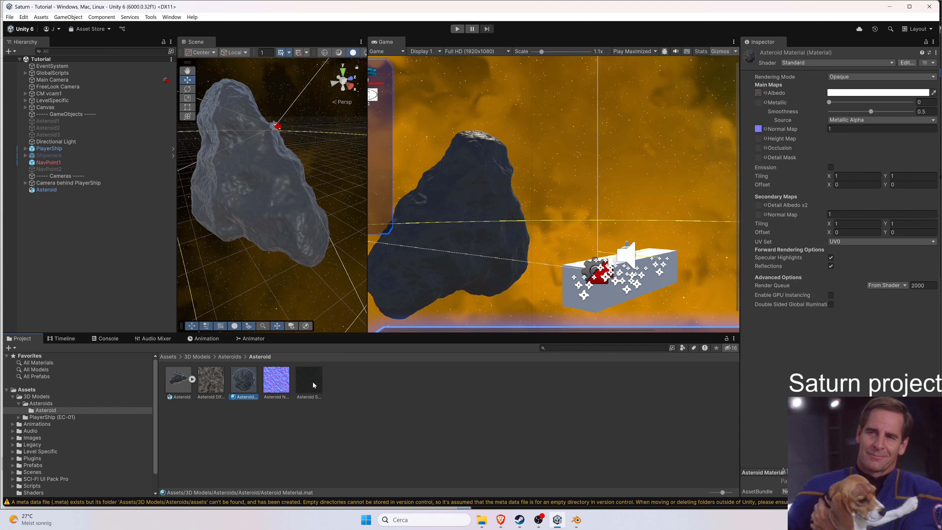
pyautogui.moveTo(313, 384); pyautogui.dragTo(762, 106)
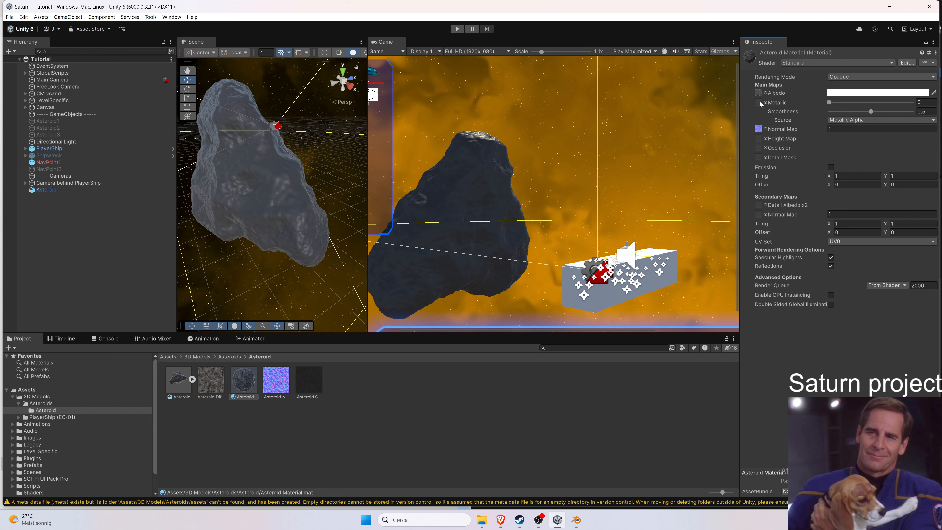
pyautogui.click(777, 111)
pyautogui.moveTo(314, 380); pyautogui.dragTo(758, 103)
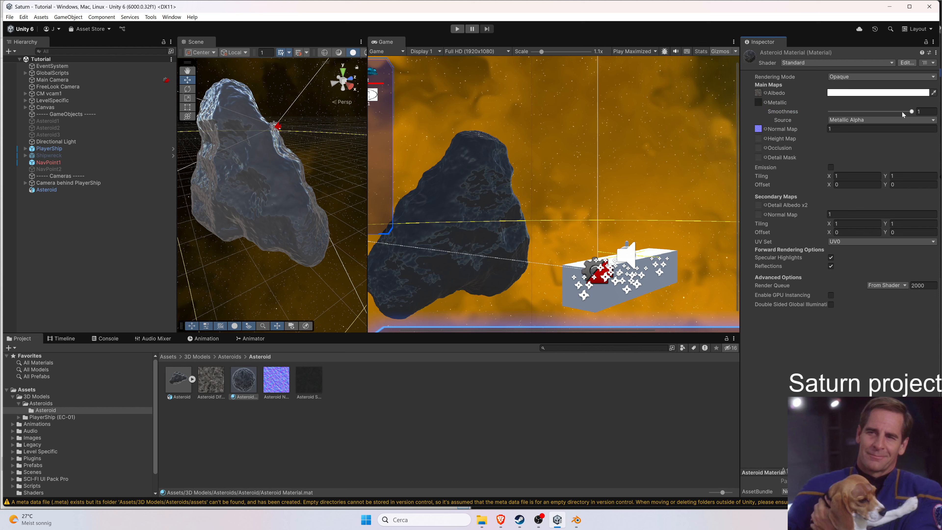
# Set Asteroid Material's Smoothness to 0.5 and save the project.
pyautogui.moveTo(910, 111); pyautogui.dragTo(885, 112)
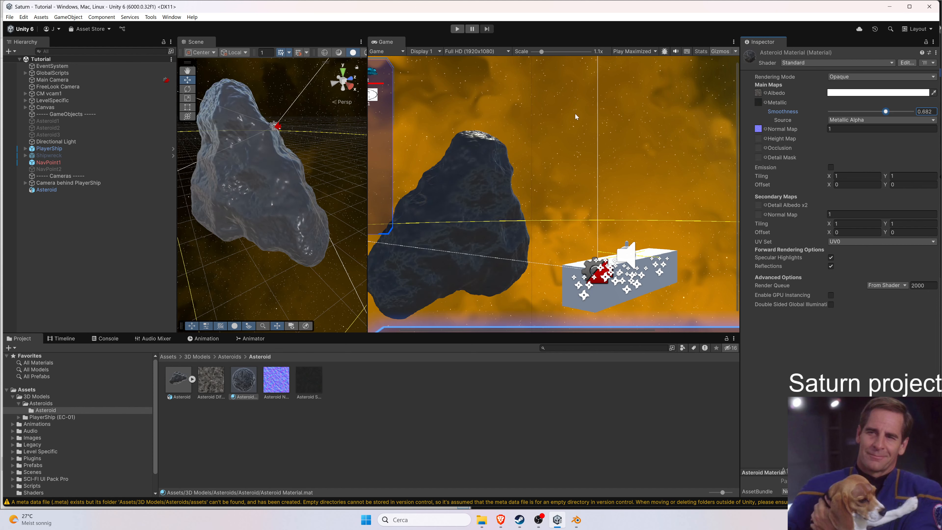
pyautogui.scroll(5, 248, 111)
pyautogui.moveTo(254, 108); pyautogui.dragTo(295, 143, button='middle')
pyautogui.scroll(-4, 289, 151)
pyautogui.scroll(2, 295, 142)
pyautogui.scroll(3, 284, 172)
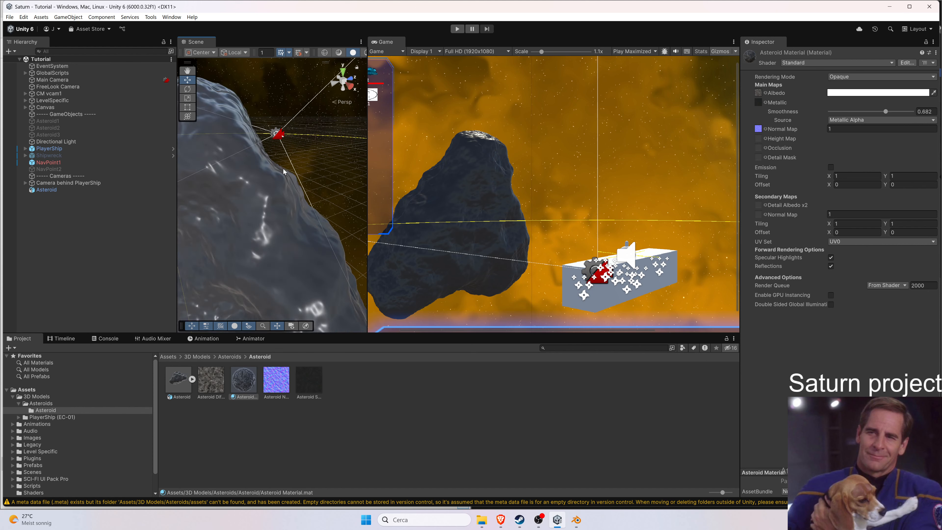
pyautogui.scroll(5, 484, 154)
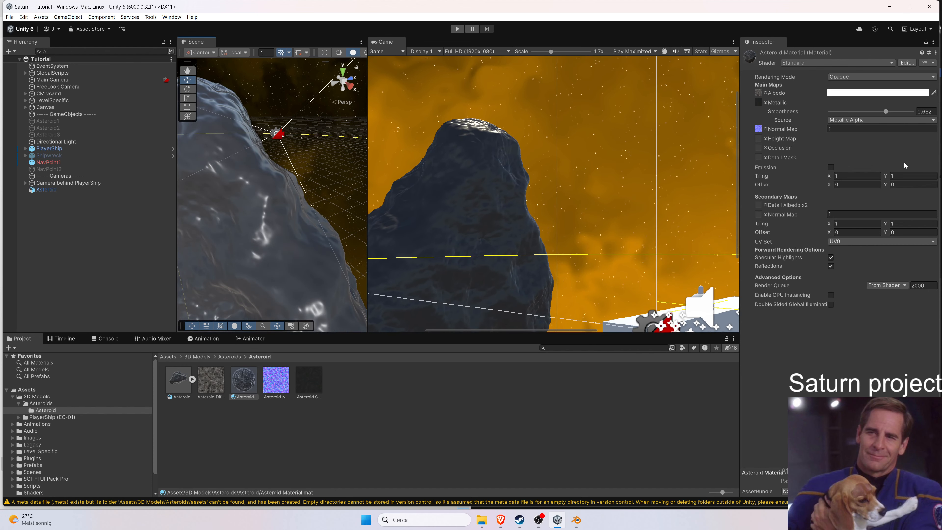
pyautogui.moveTo(887, 113)
pyautogui.mouseDown()
pyautogui.moveTo(792, 115)
pyautogui.moveTo(877, 119)
pyautogui.mouseUp()
pyautogui.doubleClick(926, 111)
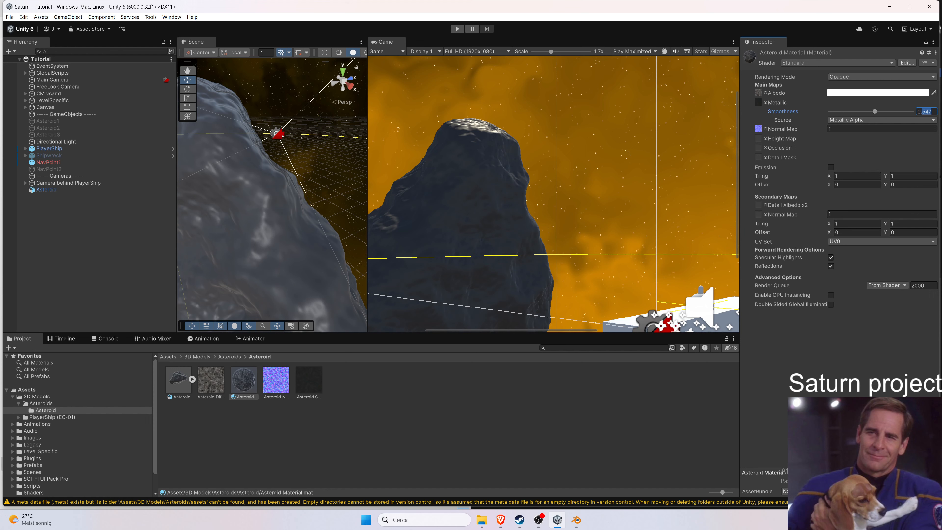
pyautogui.write('5')
pyautogui.hotkey('ctrl', 's')
# Back in Blender, set the plane's bake type to Ambient Occlusion.
pyautogui.scroll(-10, 274, 221)
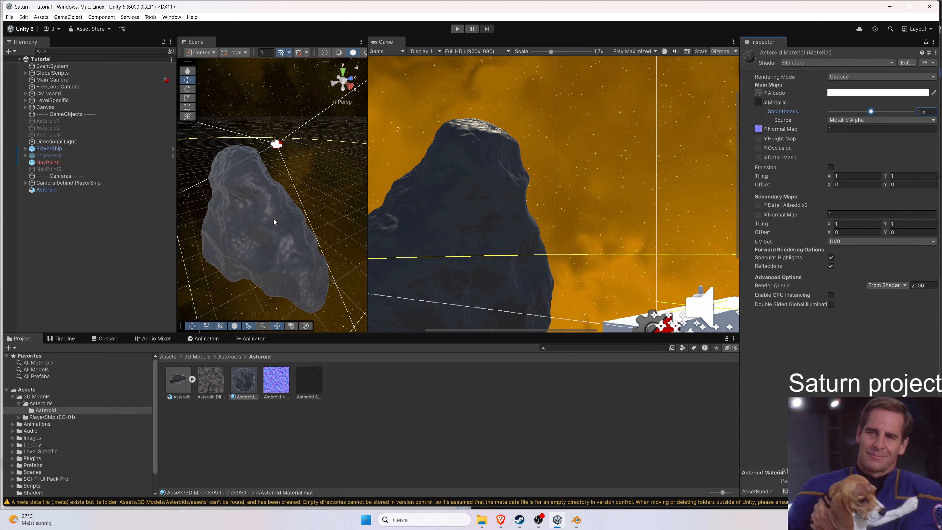
pyautogui.scroll(5, 274, 221)
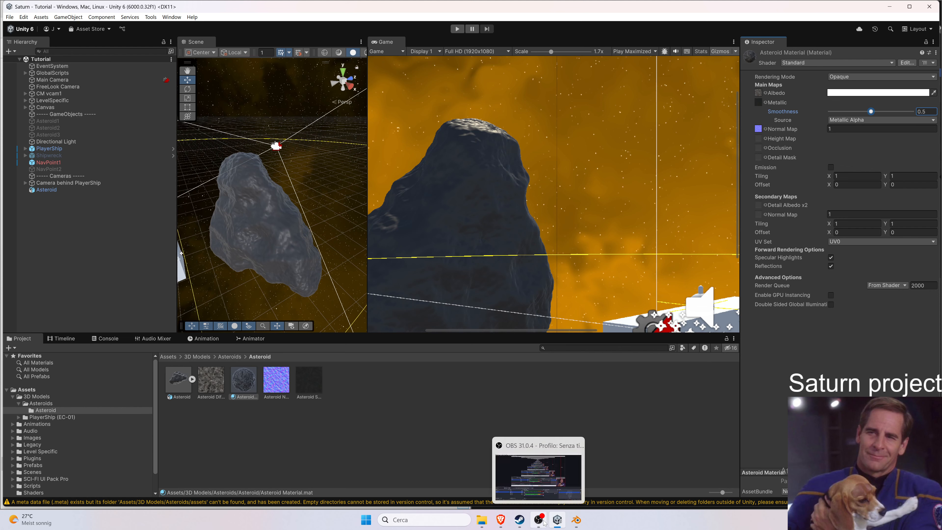
pyautogui.moveTo(577, 523)
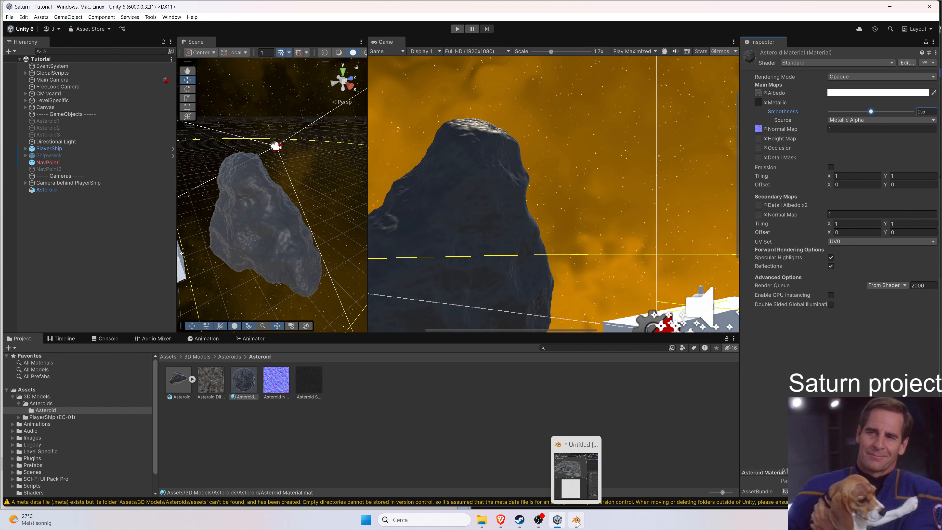
pyautogui.click(577, 522)
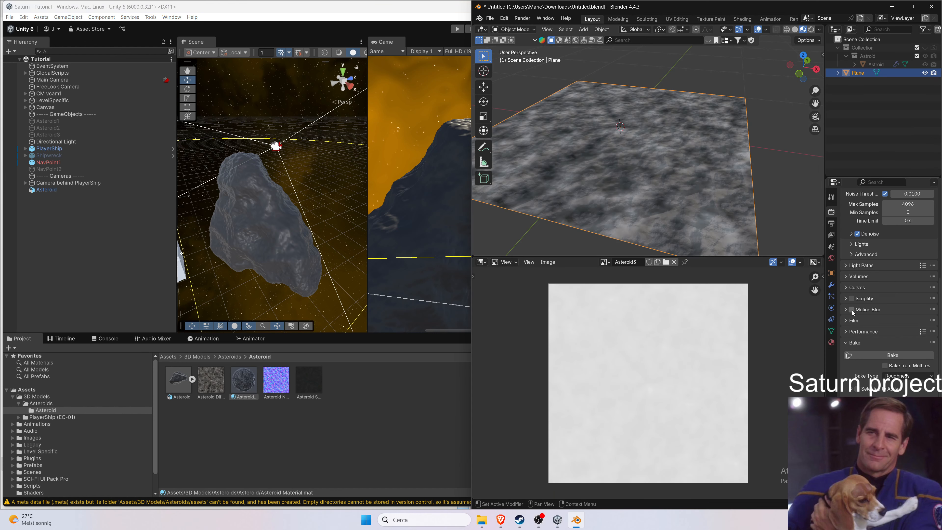
pyautogui.click(900, 376)
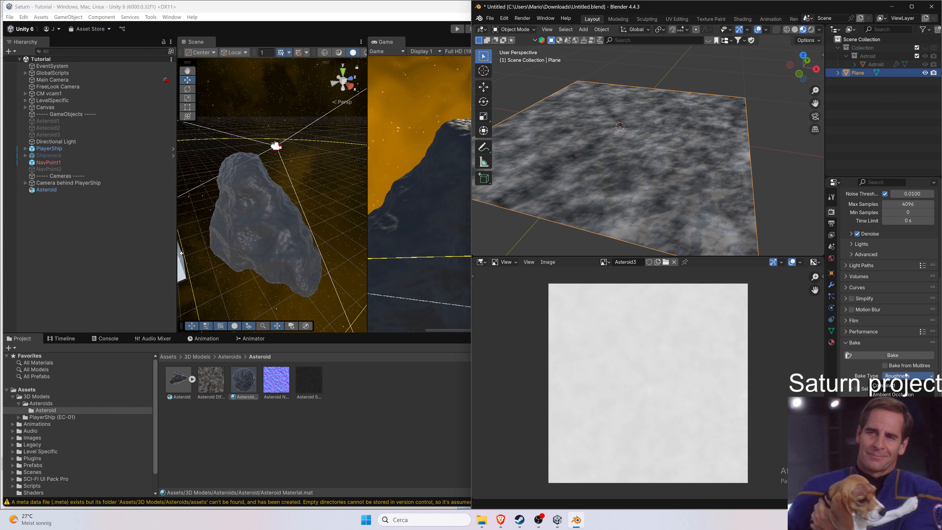
pyautogui.click(908, 395)
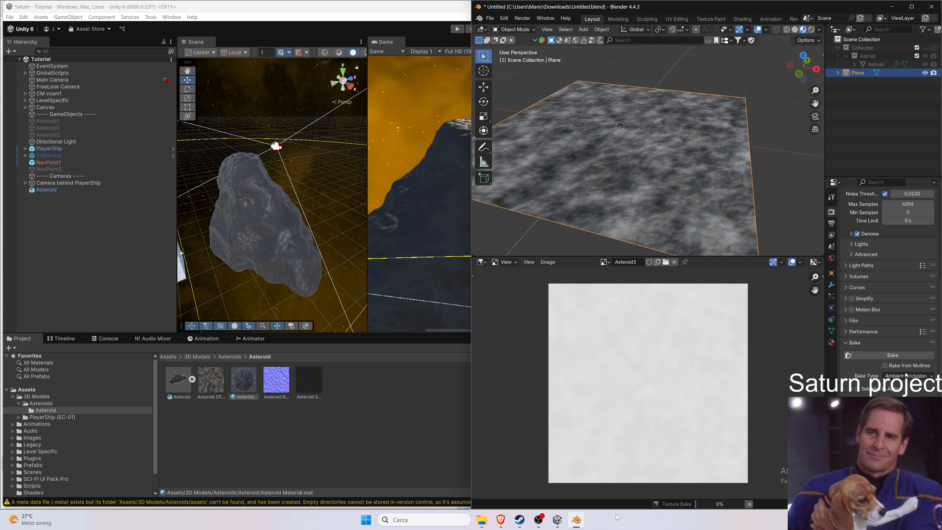
# Open the UV Set options of Asteroid Material in Unity and close them again.
pyautogui.click(557, 519)
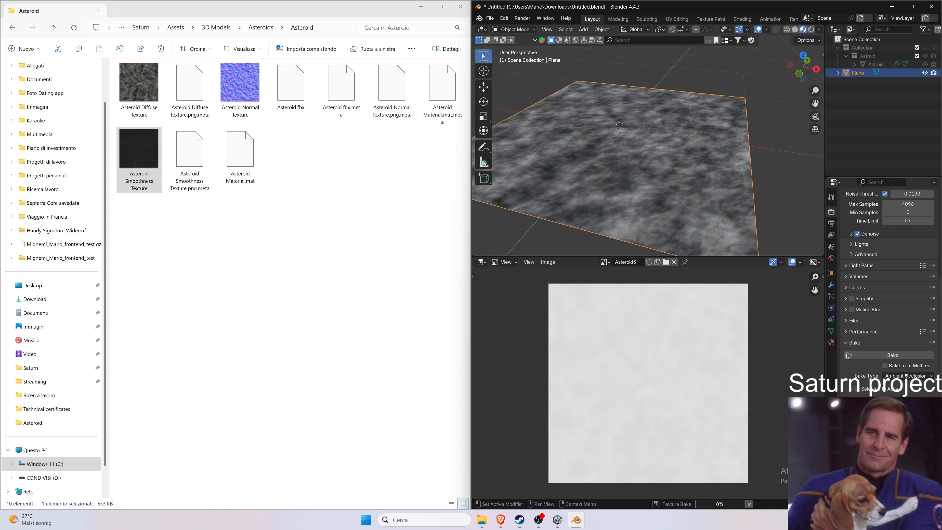
pyautogui.moveTo(710, 501)
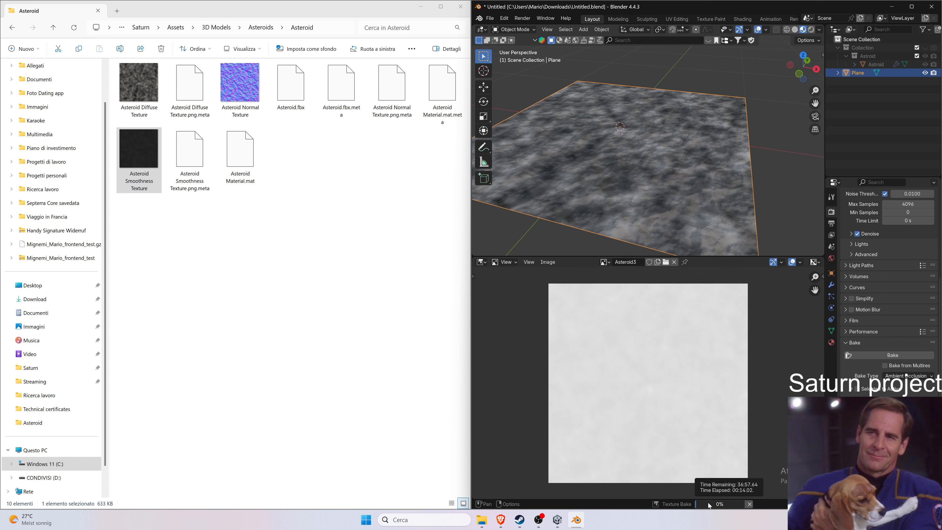
pyautogui.moveTo(540, 523)
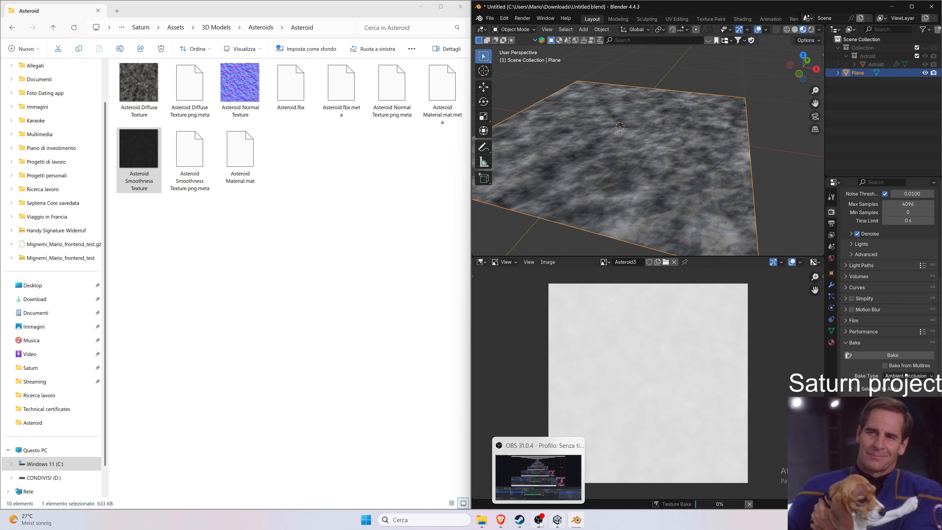
pyautogui.click(557, 519)
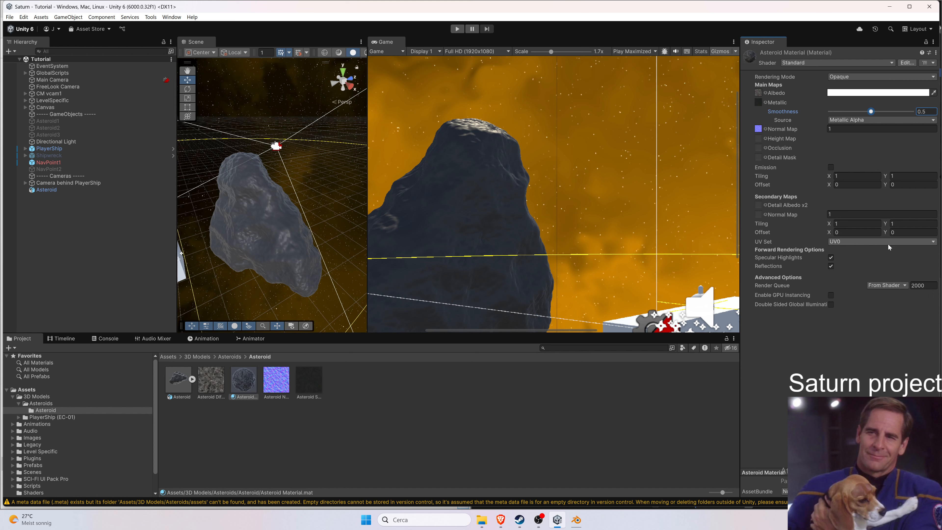
pyautogui.click(933, 241)
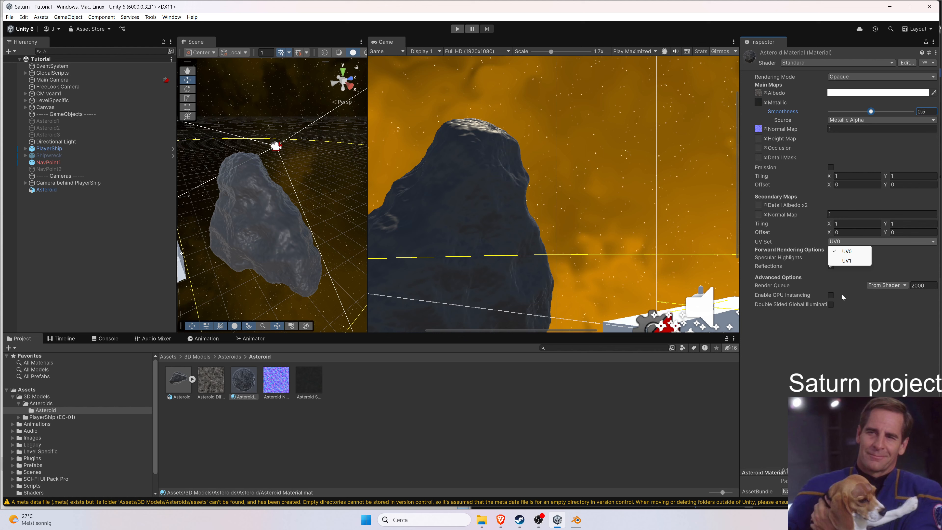
pyautogui.click(903, 310)
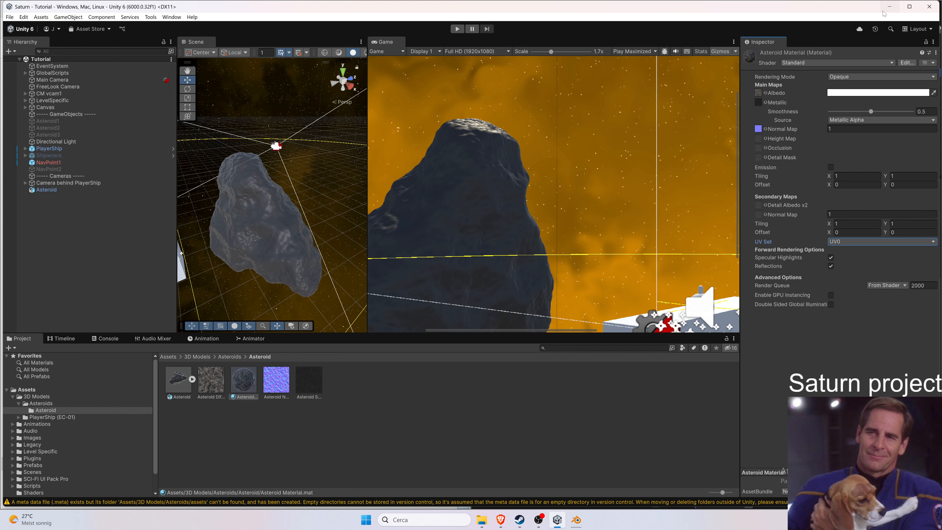
pyautogui.click(888, 8)
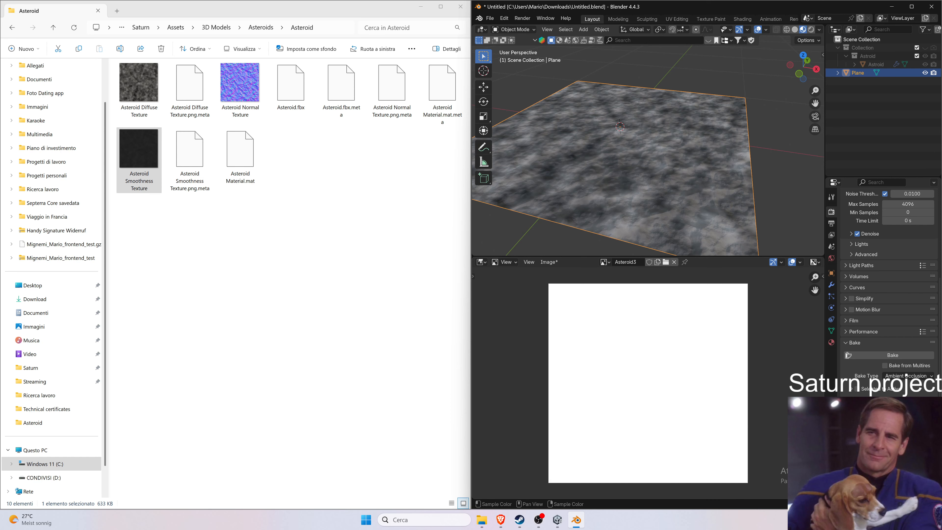
# Save the baked ambient occlusion image as Asteroid Occlusion Texture.png in the Asteroid folder.
pyautogui.scroll(3, 679, 380)
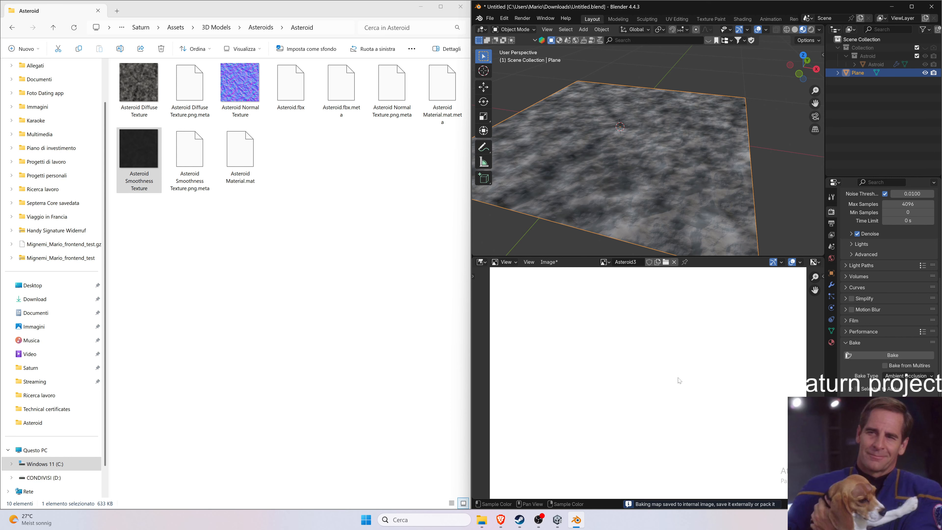
pyautogui.scroll(-2, 679, 382)
pyautogui.click(528, 262)
pyautogui.moveTo(543, 263)
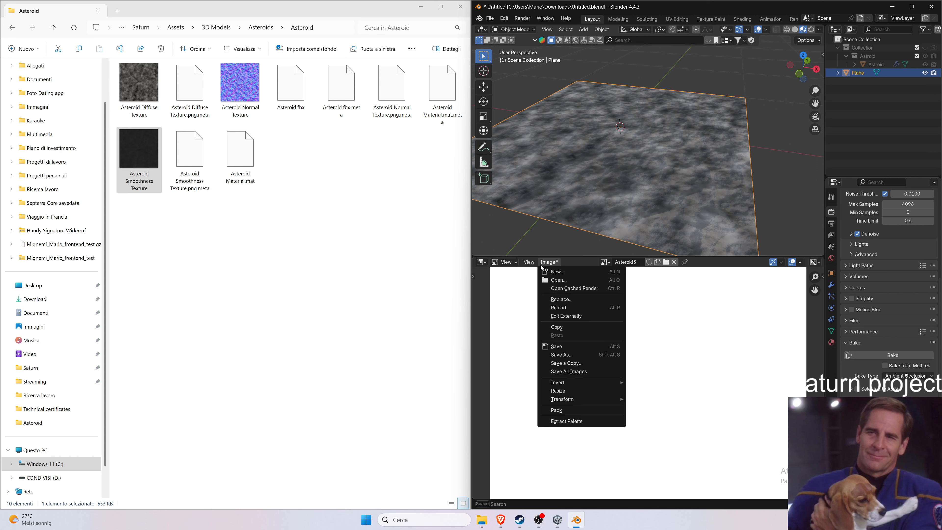
pyautogui.click(573, 355)
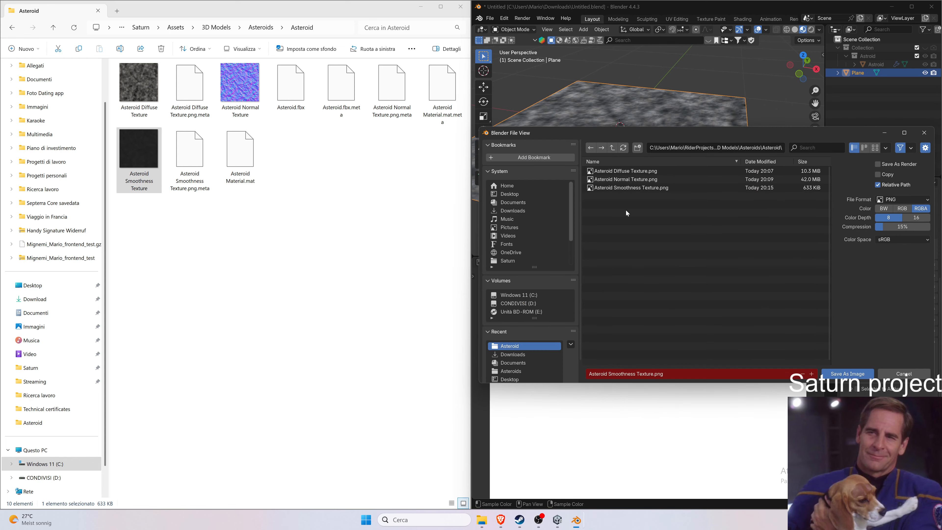
pyautogui.doubleClick(636, 187)
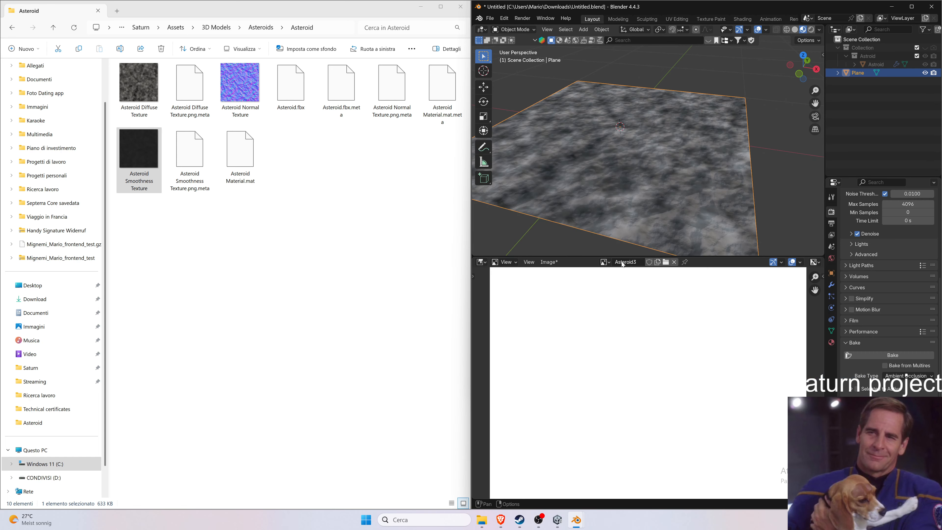
pyautogui.click(551, 484)
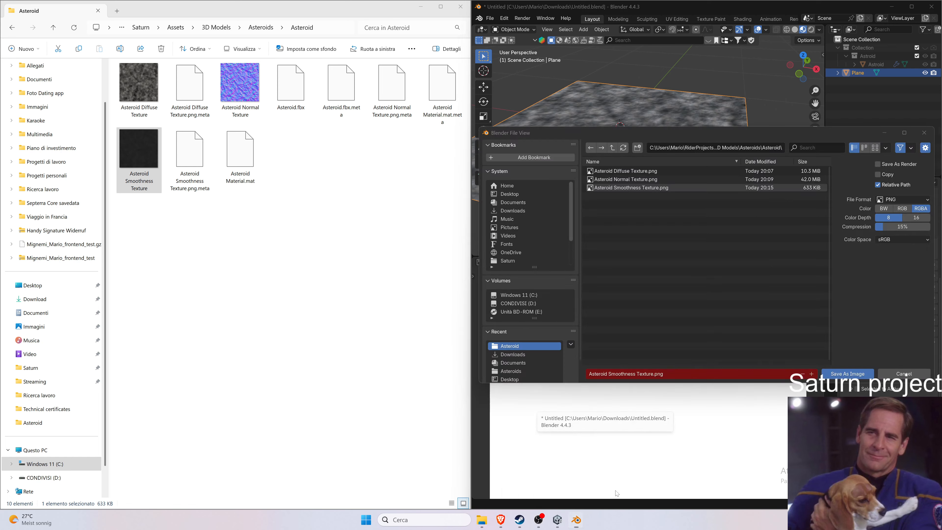
pyautogui.moveTo(635, 129); pyautogui.dragTo(414, 181)
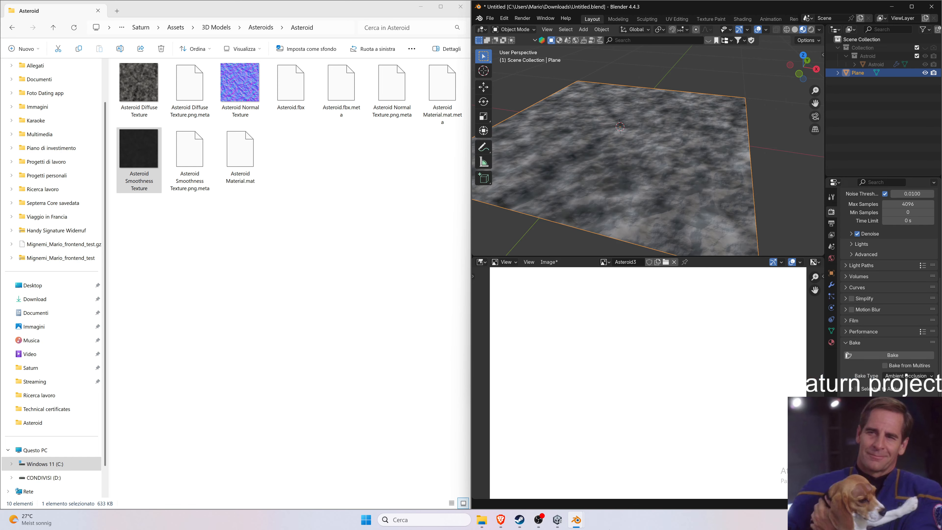
pyautogui.moveTo(576, 520)
pyautogui.click(545, 479)
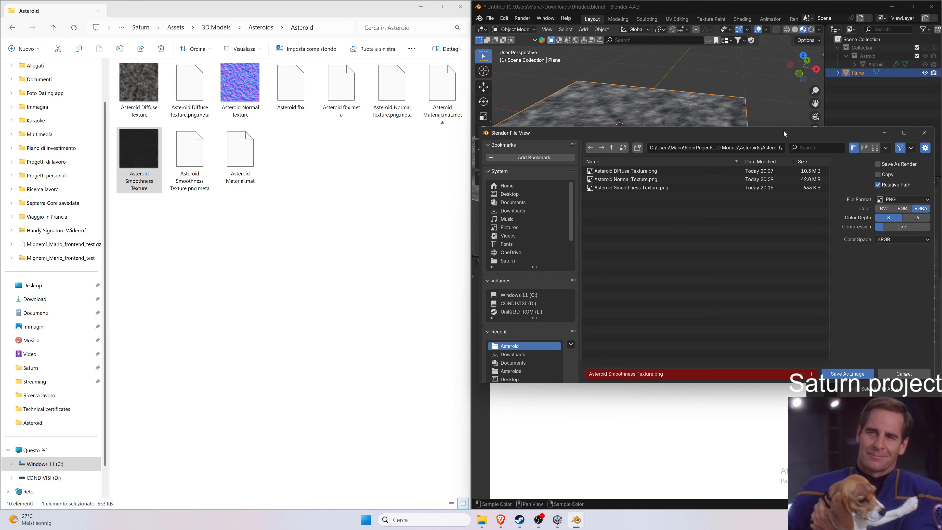
pyautogui.moveTo(785, 134); pyautogui.dragTo(292, 100)
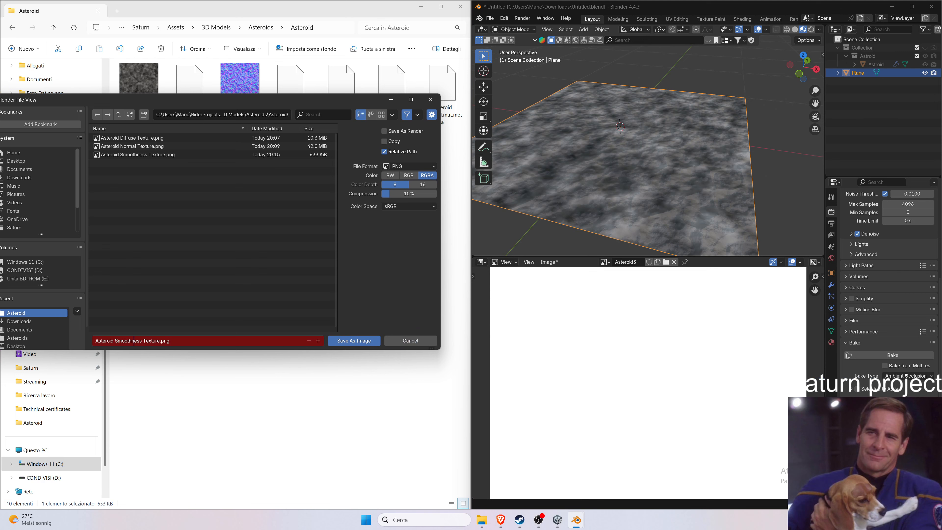
pyautogui.doubleClick(134, 340)
pyautogui.write('Occlusion')
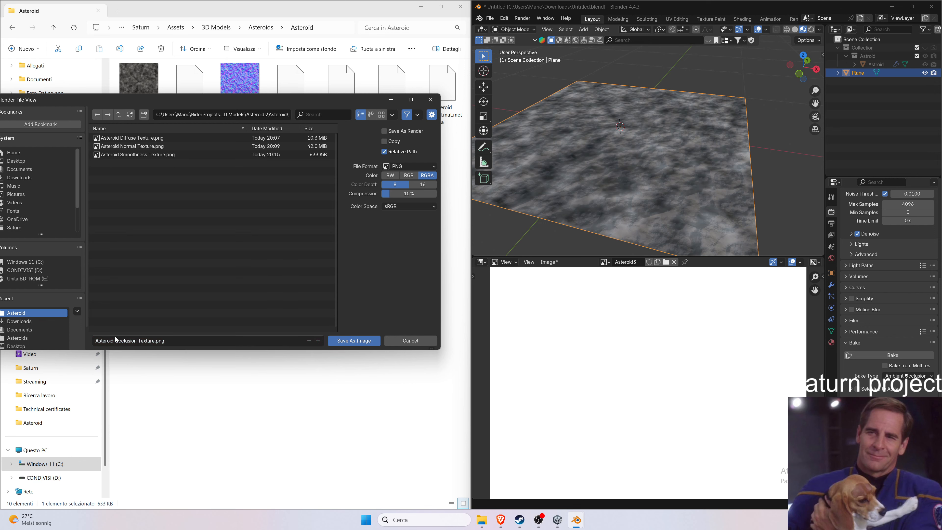
pyautogui.click(371, 341)
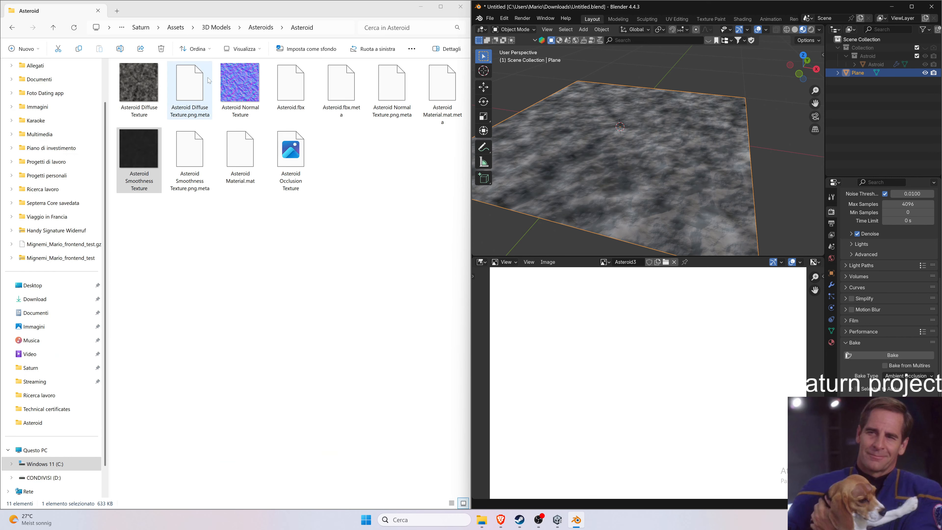
# Preview Asteroid Occlusion Texture and open it in Paint.
pyautogui.doubleClick(291, 156)
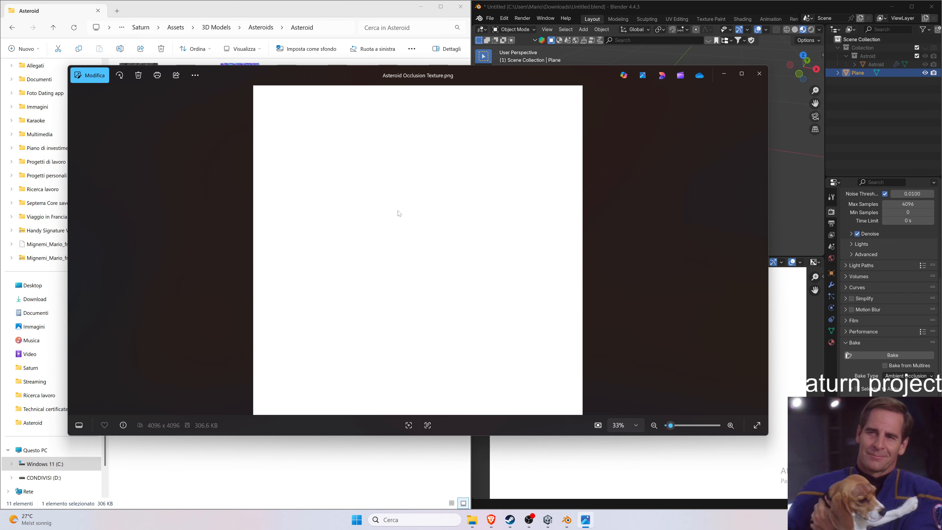
pyautogui.click(759, 73)
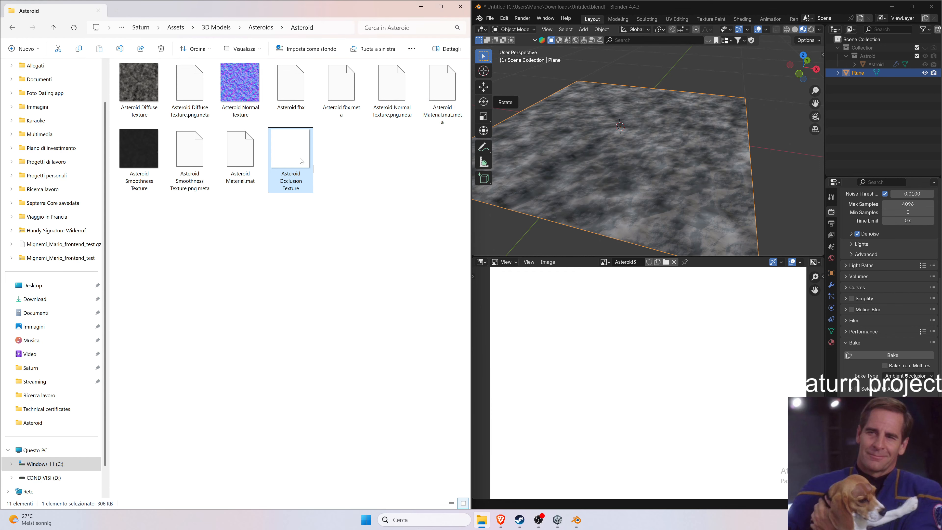
pyautogui.rightClick(302, 161)
pyautogui.moveTo(445, 206)
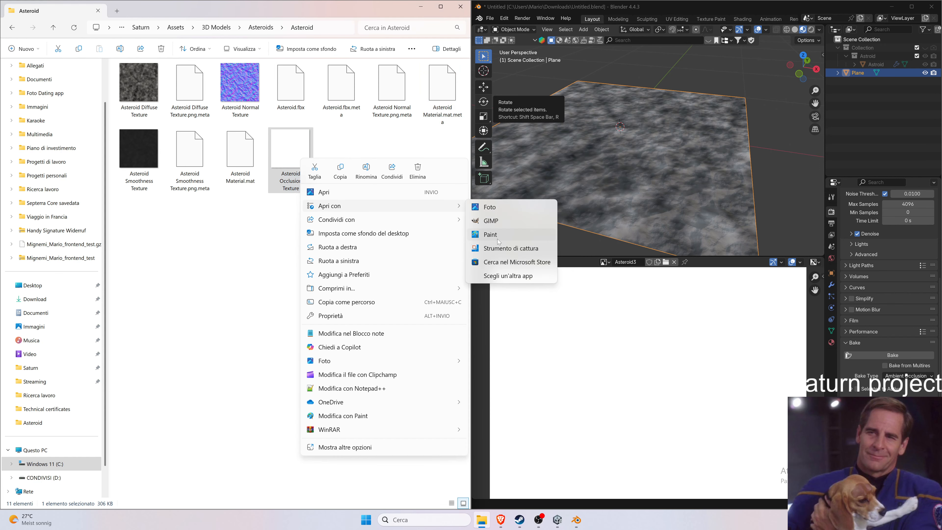
pyautogui.click(491, 235)
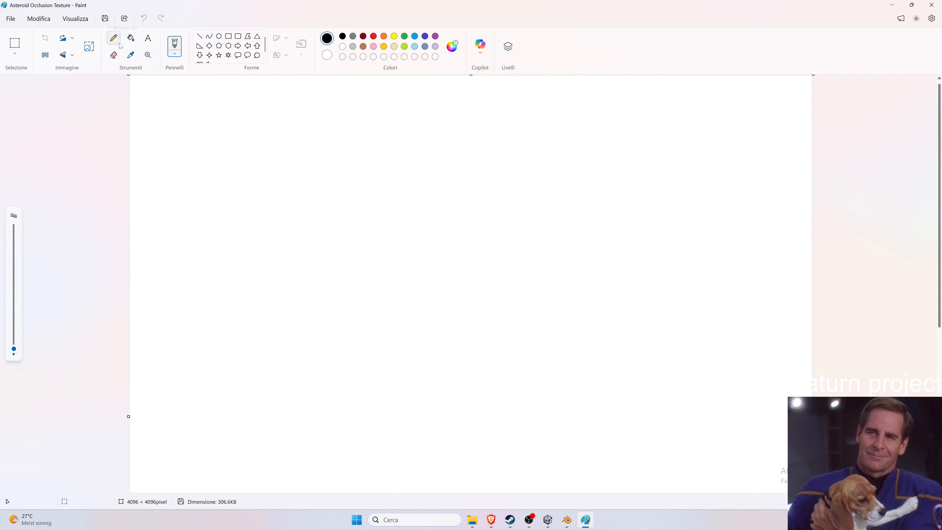
# Sample the occlusion texture's pixels with the Color picker and inspect the picked colour in Edit colors.
pyautogui.click(131, 54)
pyautogui.click(385, 187)
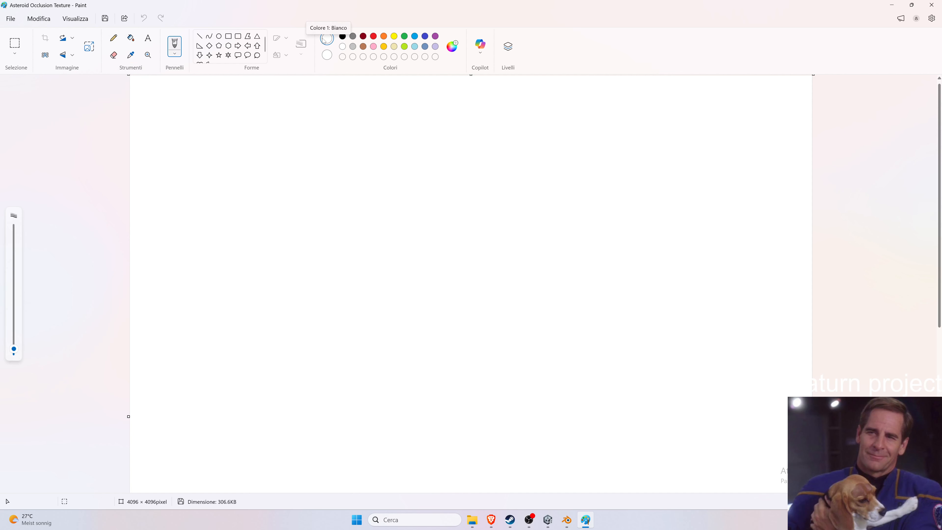
pyautogui.click(452, 46)
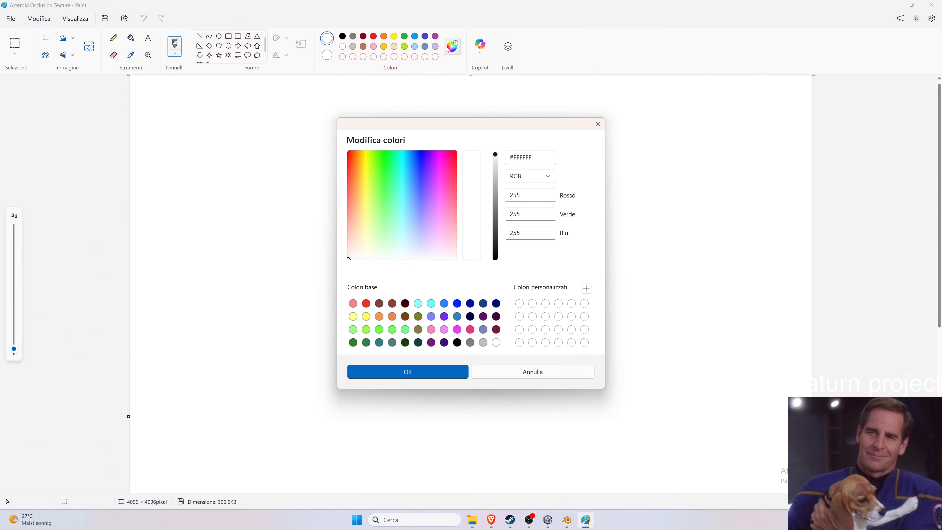
pyautogui.click(597, 123)
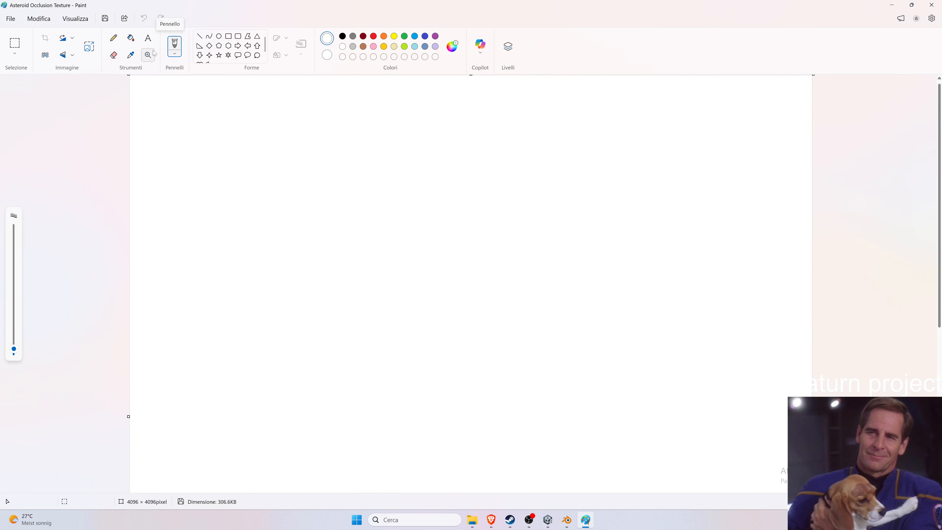
pyautogui.click(132, 56)
pyautogui.click(681, 356)
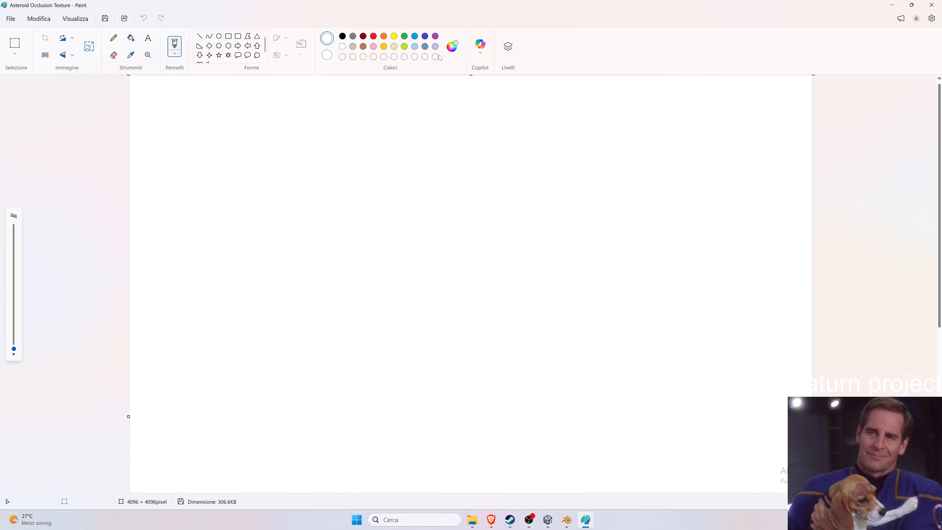
pyautogui.click(459, 51)
pyautogui.click(598, 124)
pyautogui.click(132, 55)
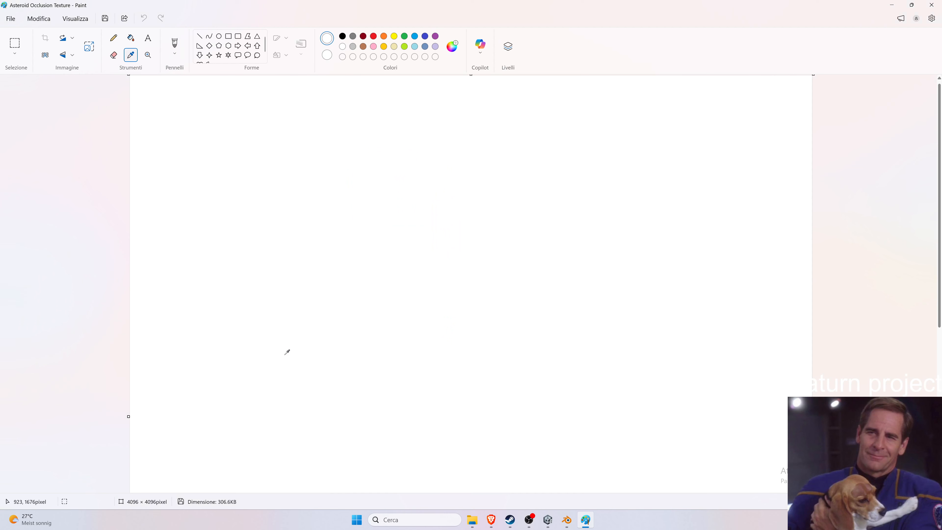
pyautogui.click(287, 352)
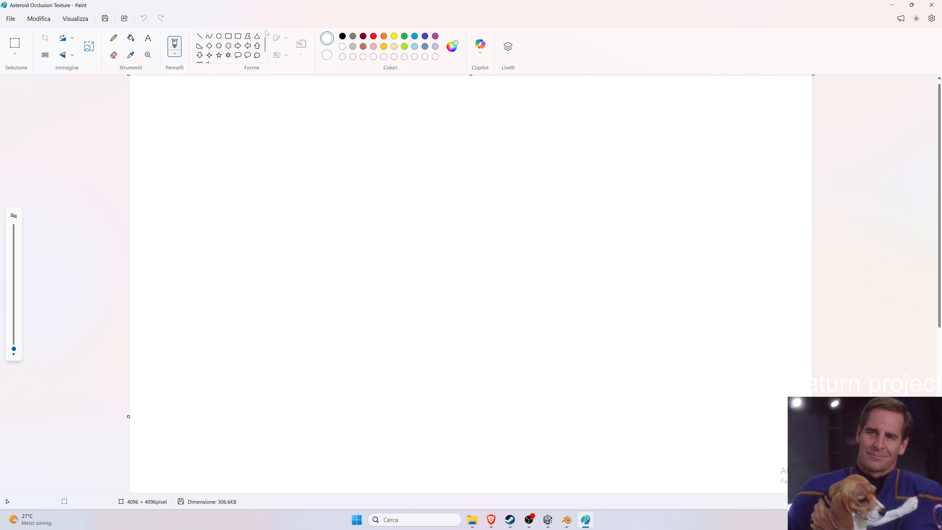
pyautogui.click(897, 8)
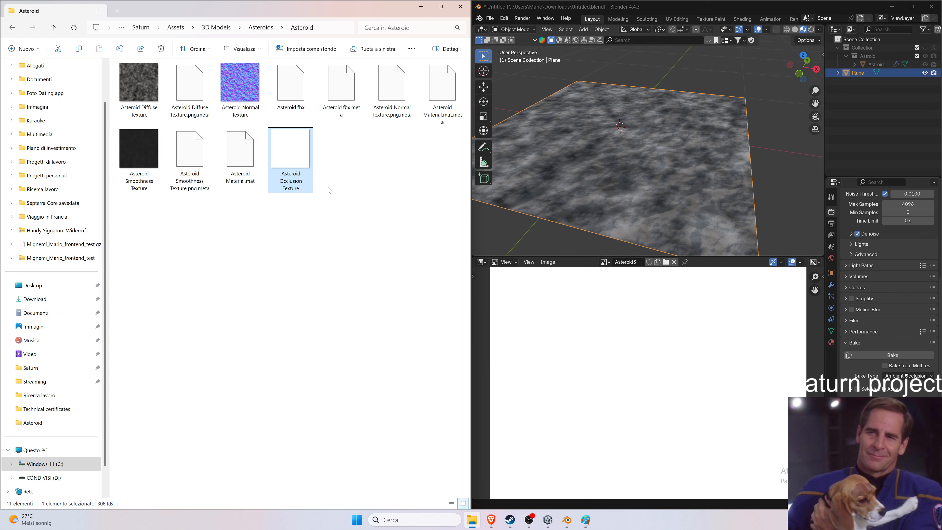
# In Unity, delete the Asteroid Occlusion Texture asset from the Asteroid folder.
pyautogui.click(551, 522)
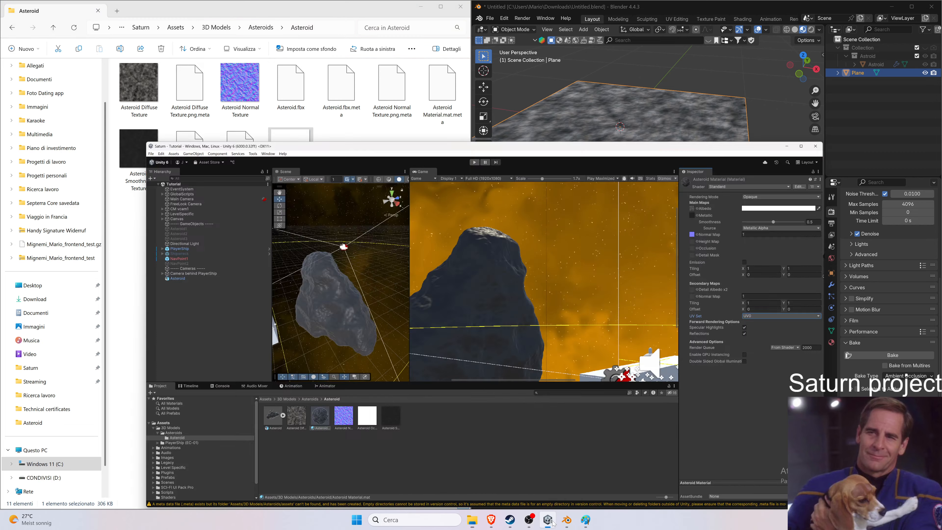
pyautogui.click(321, 398)
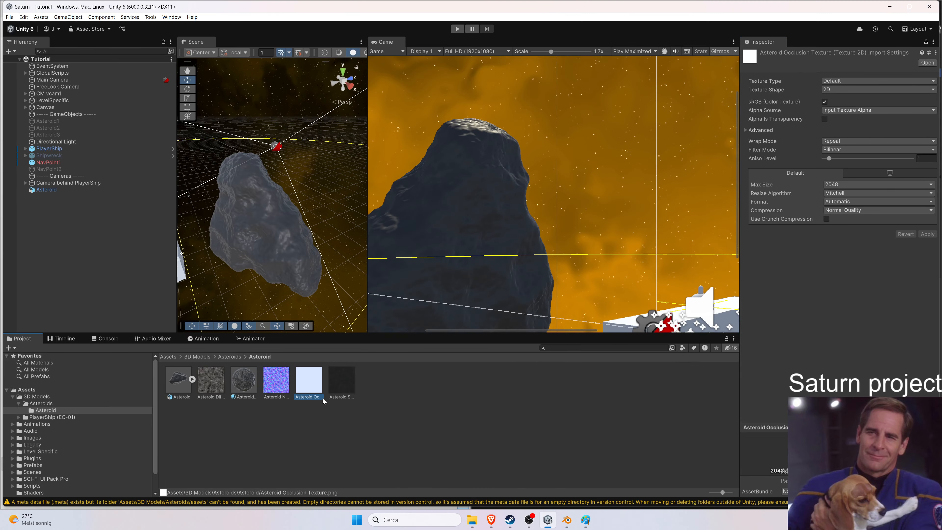
pyautogui.press('Delete')
pyautogui.click(486, 281)
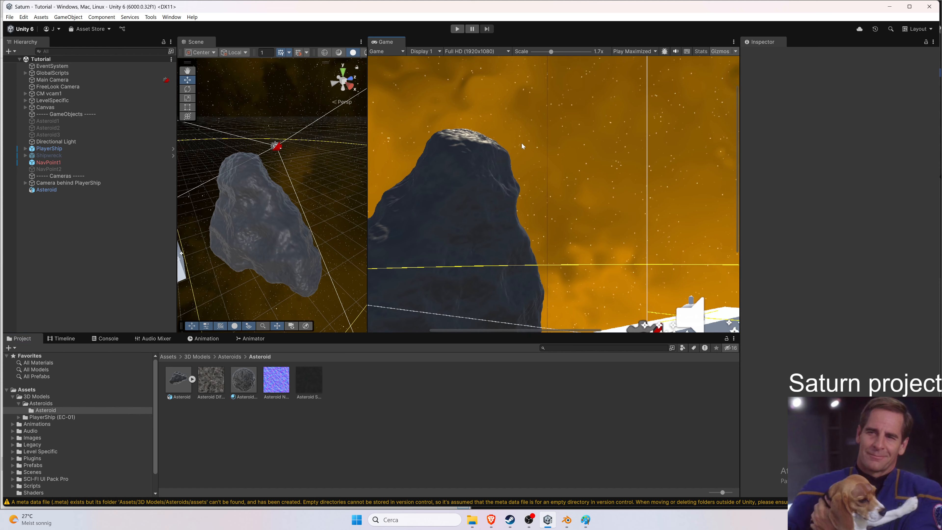
# Examine the asteroid model in the Scene view.
pyautogui.click(250, 136)
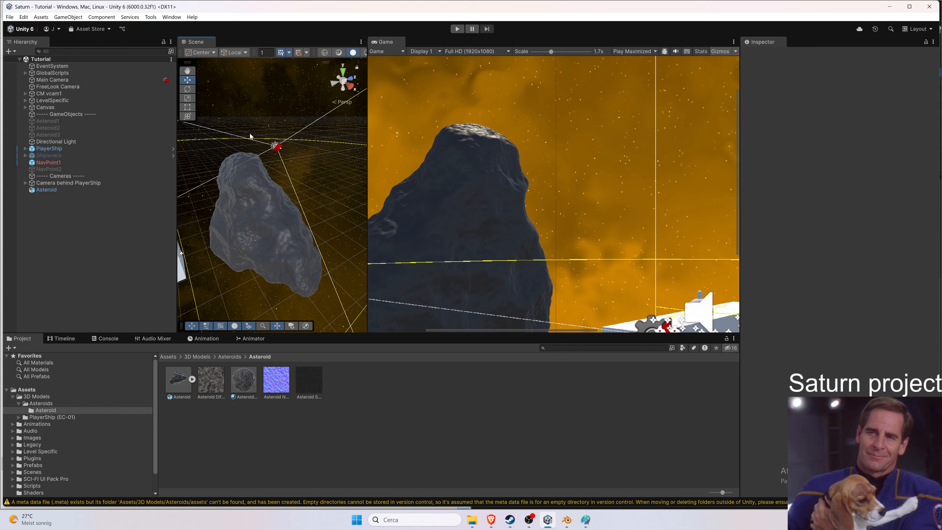
pyautogui.click(243, 206)
pyautogui.click(242, 301)
pyautogui.moveTo(248, 219); pyautogui.dragTo(275, 217, button='middle')
pyautogui.keyDown('alt'); pyautogui.moveTo(296, 205); pyautogui.dragTo(421, 200); pyautogui.keyUp('alt')
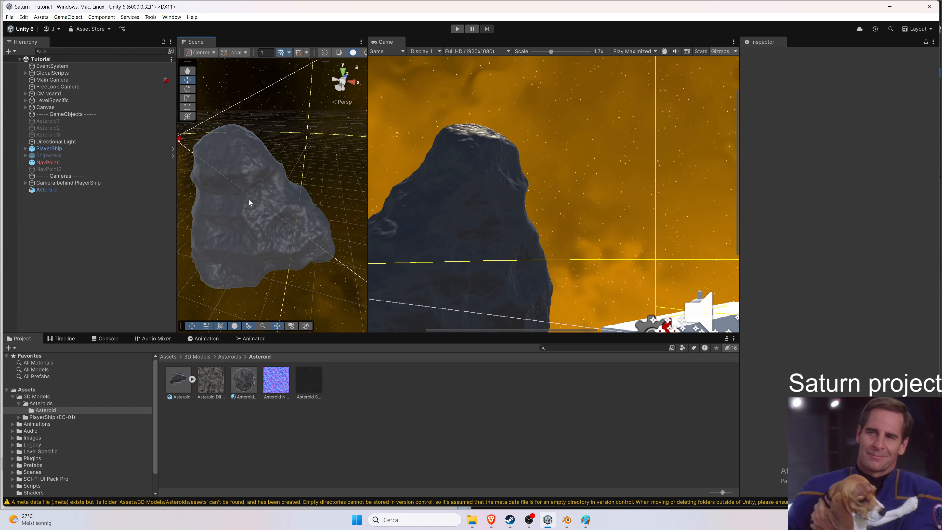
pyautogui.keyDown('alt'); pyautogui.moveTo(249, 201); pyautogui.dragTo(223, 211); pyautogui.keyUp('alt')
# Open the Asteroid assets folder in File Explorer and inspect the Asteroid Normal Texture's file properties and details.
pyautogui.moveTo(472, 519)
pyautogui.click(488, 473)
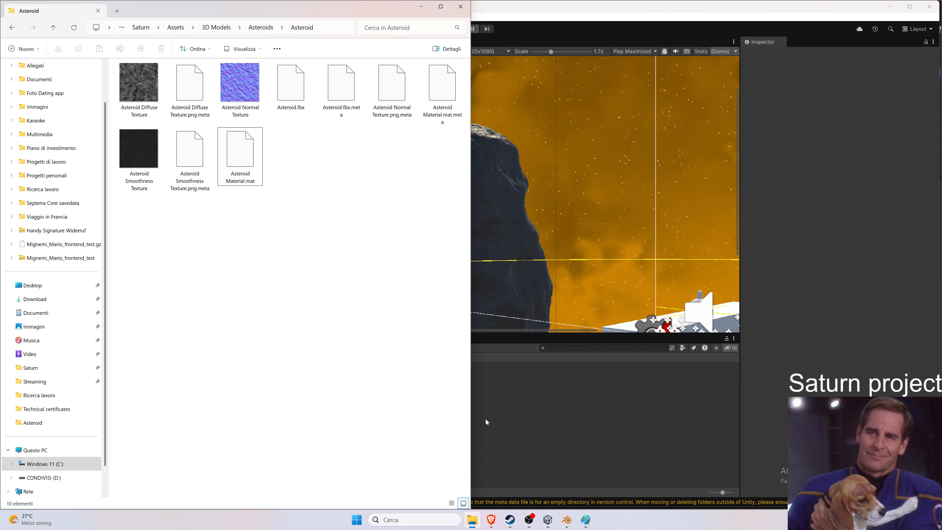
pyautogui.rightClick(234, 109)
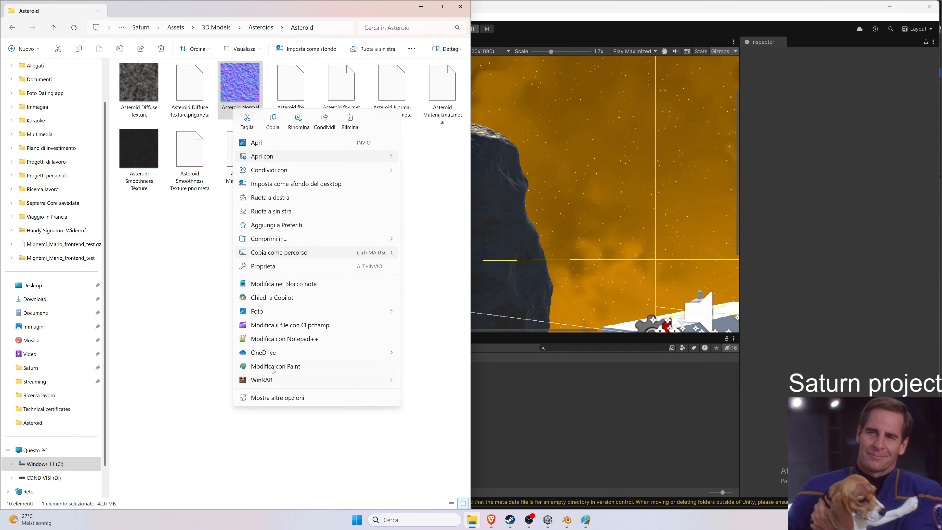
pyautogui.click(277, 397)
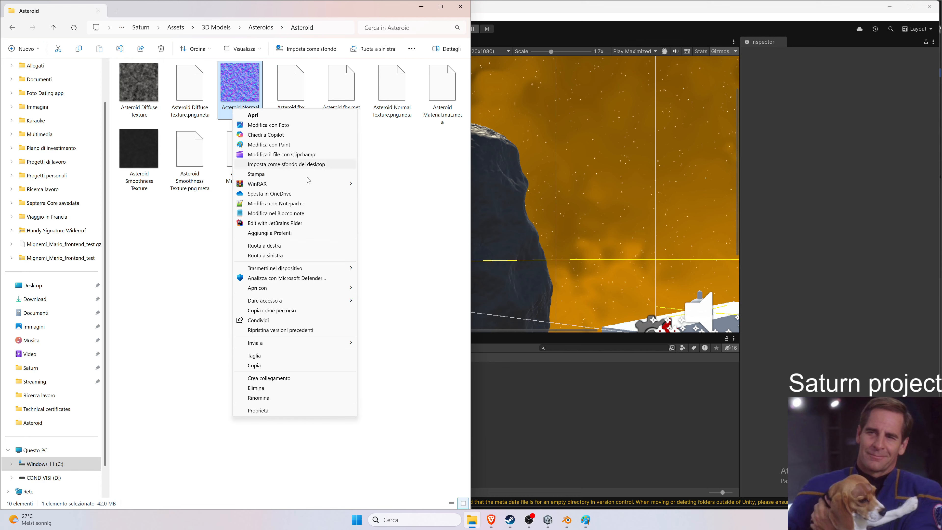
pyautogui.click(258, 409)
pyautogui.click(280, 129)
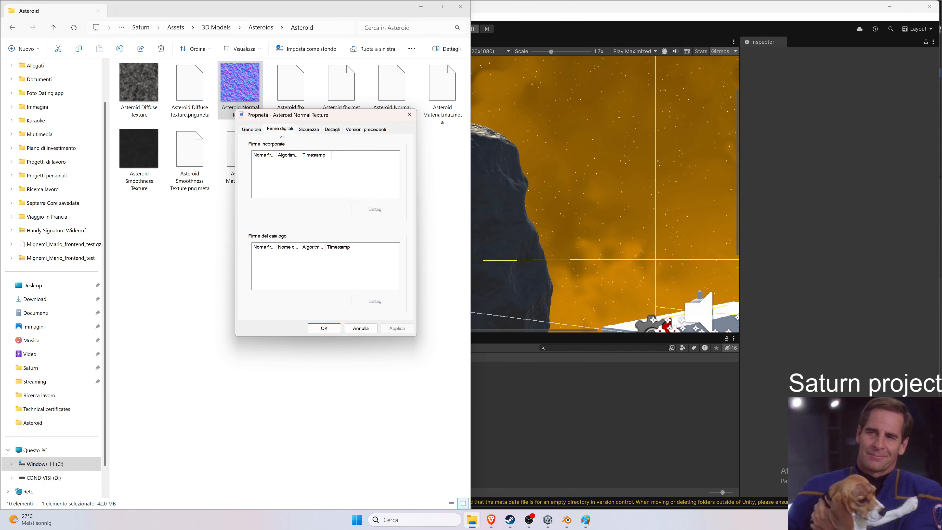
pyautogui.click(309, 129)
pyautogui.click(333, 129)
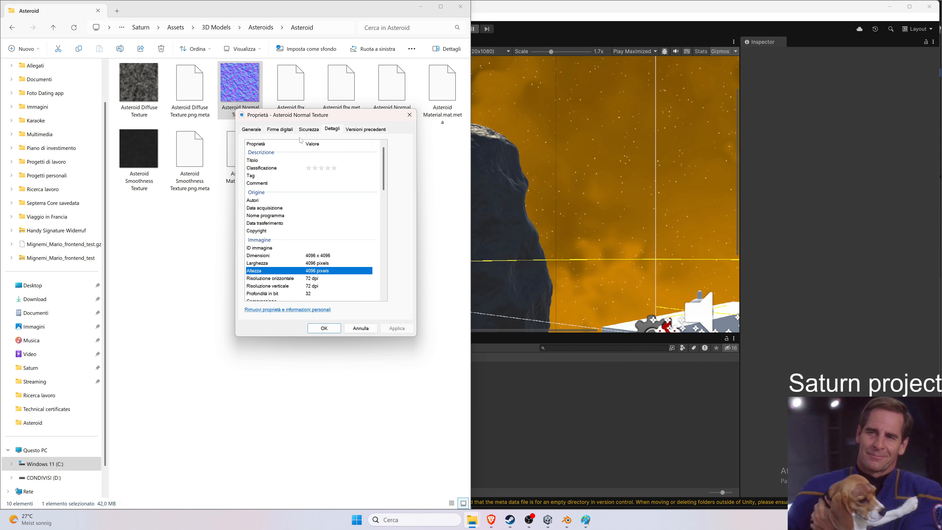
# Inspect the Asteroid Diffuse Texture's file properties and details, then close both properties dialogs.
pyautogui.rightClick(142, 115)
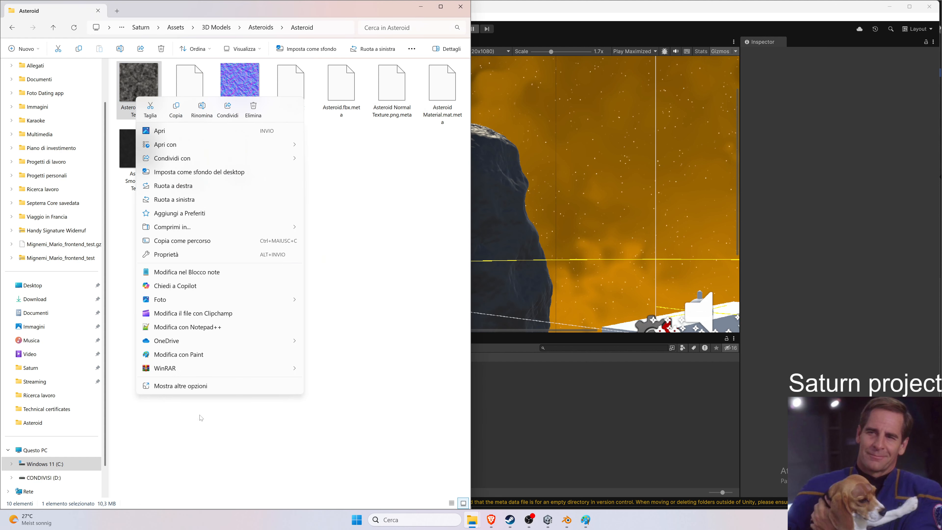
pyautogui.click(200, 387)
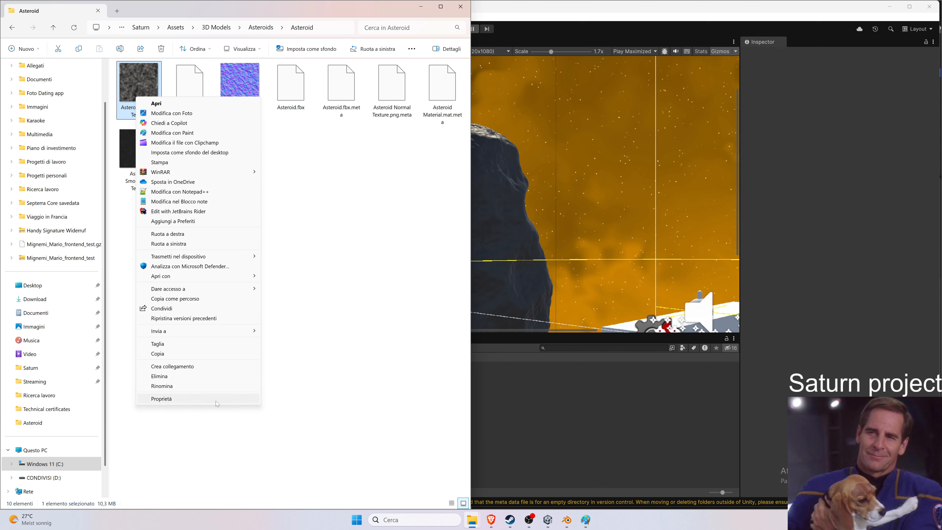
pyautogui.click(235, 399)
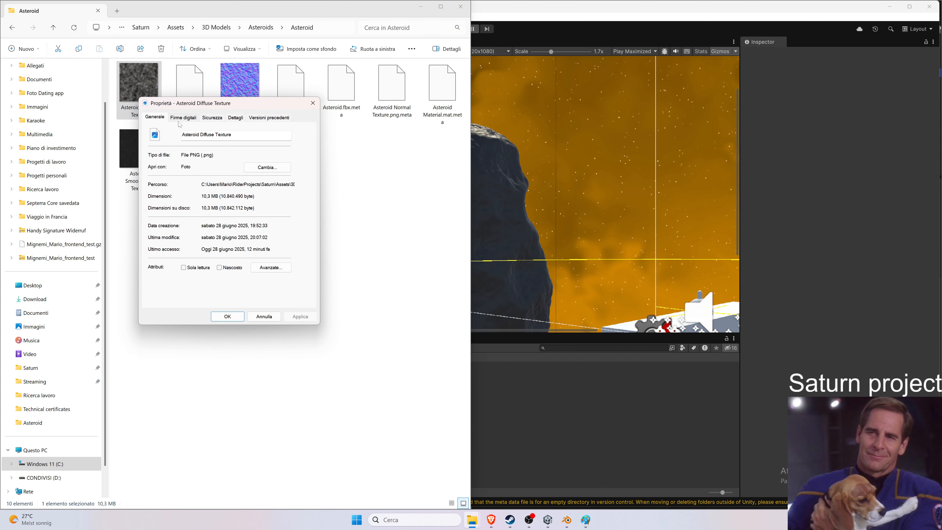
pyautogui.click(182, 117)
pyautogui.click(212, 117)
pyautogui.click(233, 117)
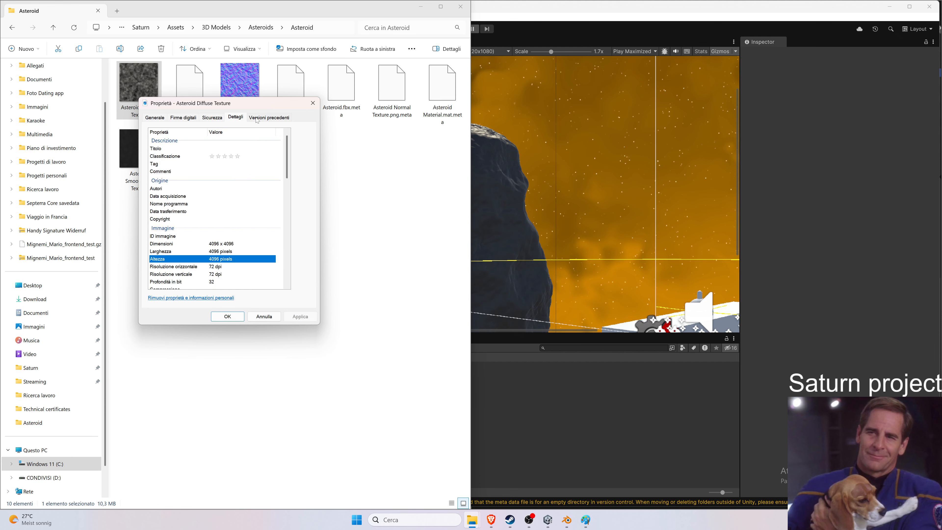
pyautogui.click(264, 316)
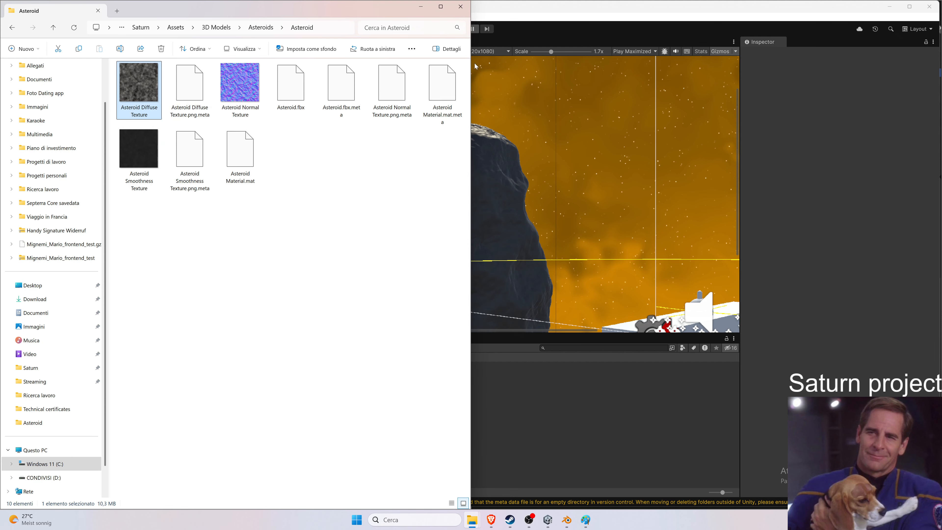
pyautogui.click(460, 6)
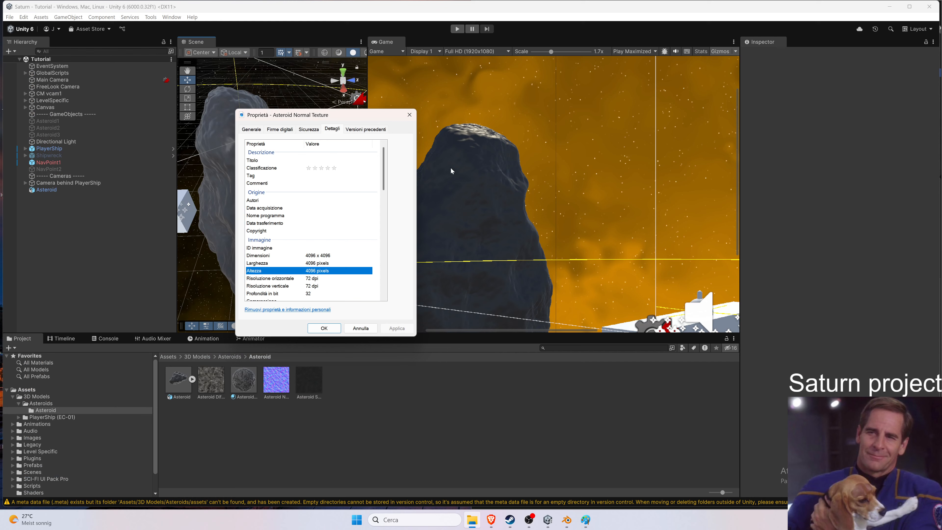
pyautogui.click(360, 328)
# Move the Asteroid object in the scene to an X position of about 0.46 and save the scene.
pyautogui.scroll(-4, 563, 221)
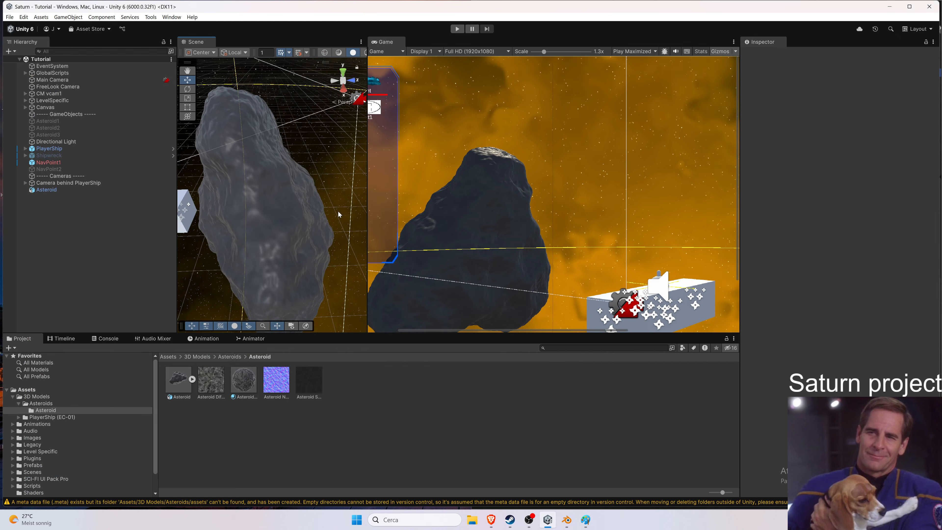
pyautogui.scroll(-5, 343, 208)
pyautogui.moveTo(366, 197); pyautogui.dragTo(444, 195)
pyautogui.scroll(-5, 316, 194)
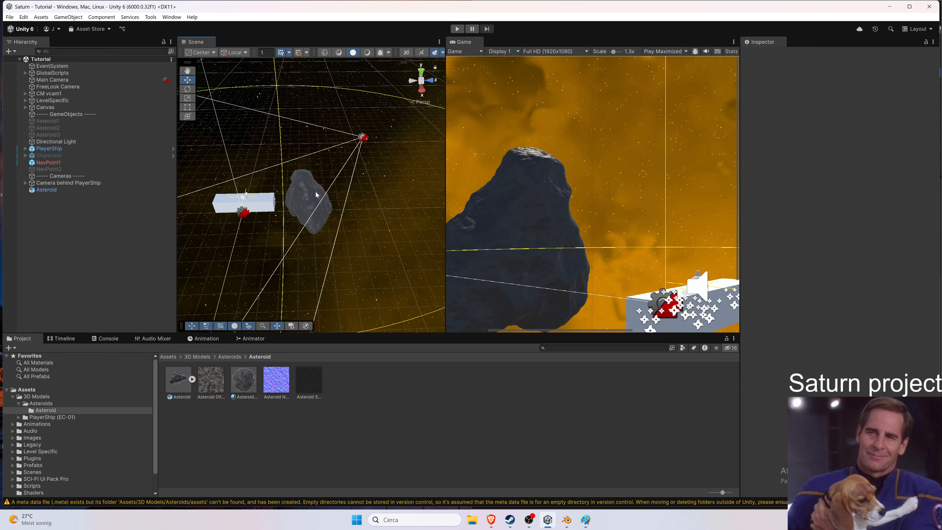
pyautogui.moveTo(359, 189); pyautogui.dragTo(400, 189, button='right')
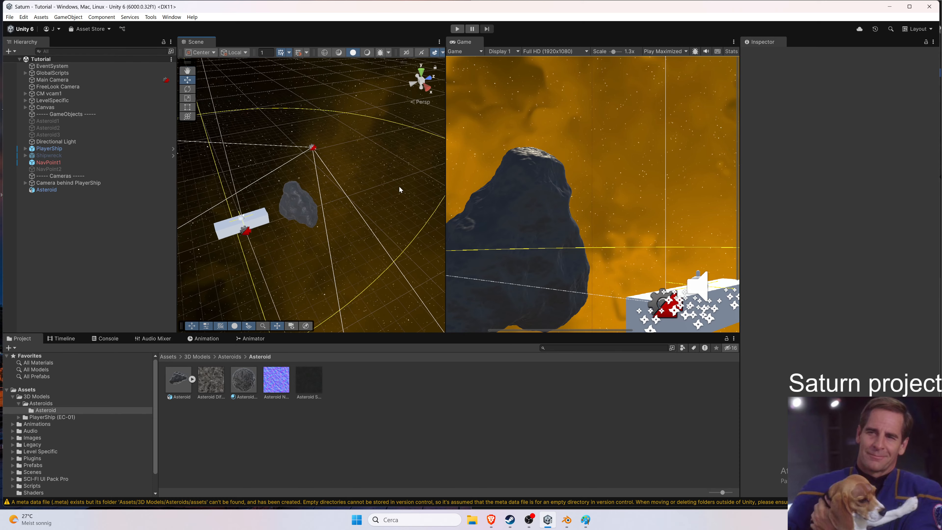
pyautogui.click(306, 209)
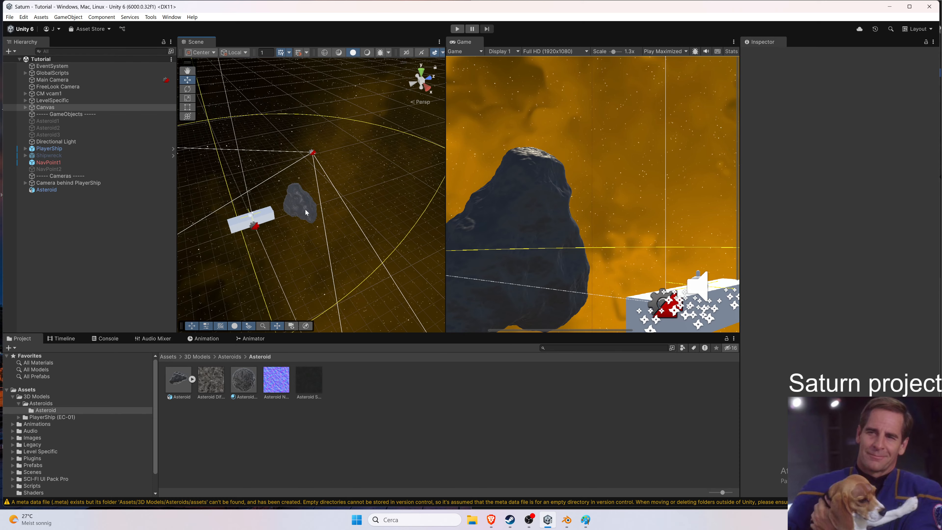
pyautogui.click(289, 168)
pyautogui.click(306, 204)
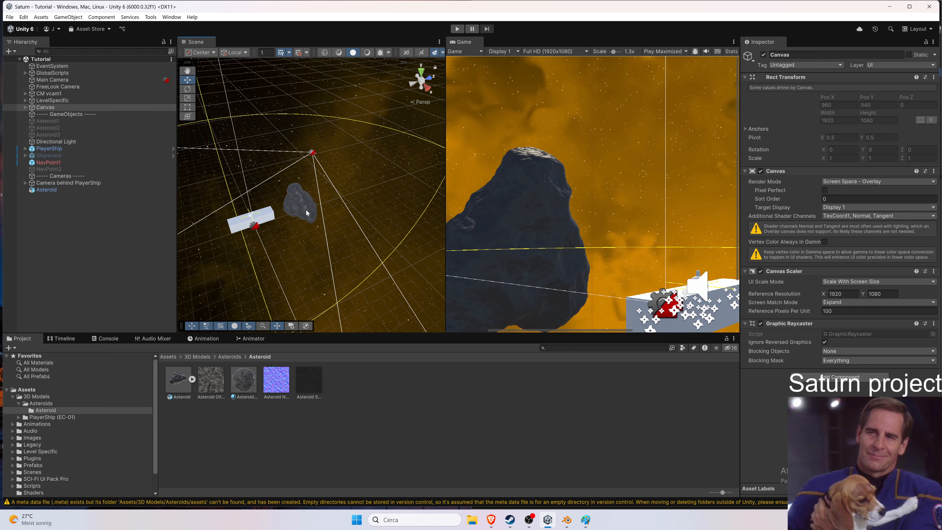
pyautogui.click(306, 210)
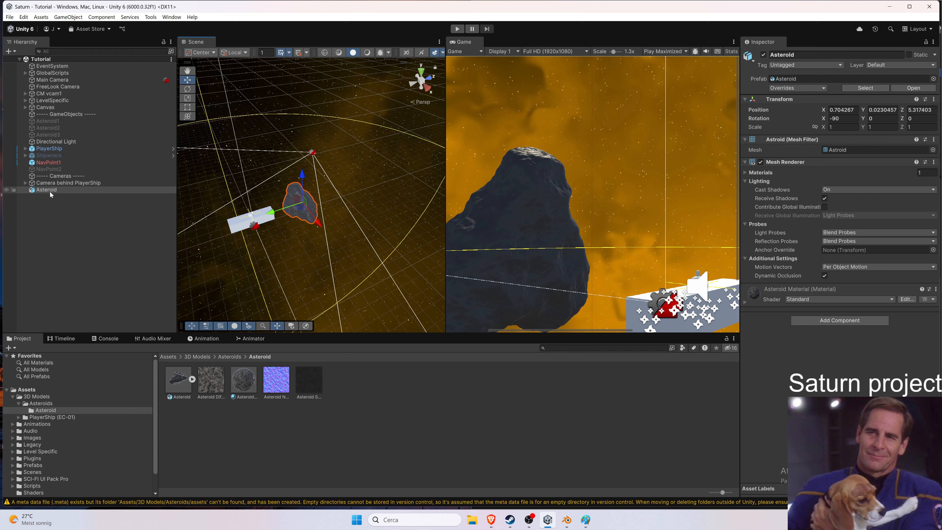
pyautogui.moveTo(50, 192); pyautogui.dragTo(92, 173)
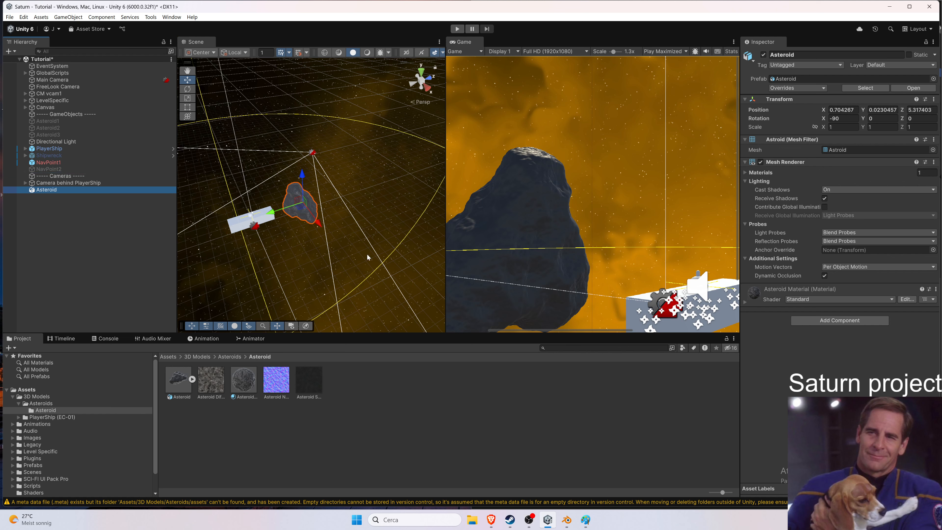
pyautogui.moveTo(319, 224)
pyautogui.mouseDown()
pyautogui.moveTo(270, 195)
pyautogui.moveTo(330, 230)
pyautogui.mouseUp()
pyautogui.hotkey('ctrl', 's')
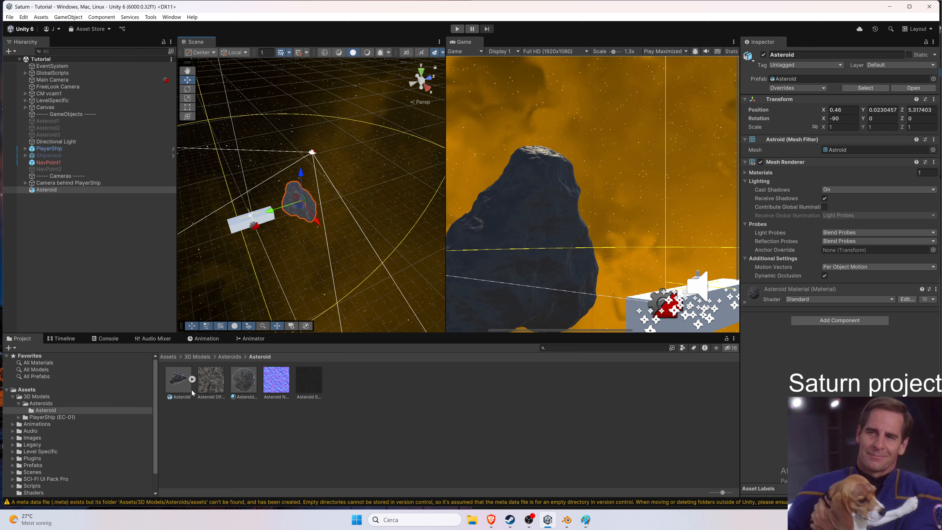
# Review the import settings of the asteroid model and its diffuse, normal and smoothness textures.
pyautogui.click(178, 390)
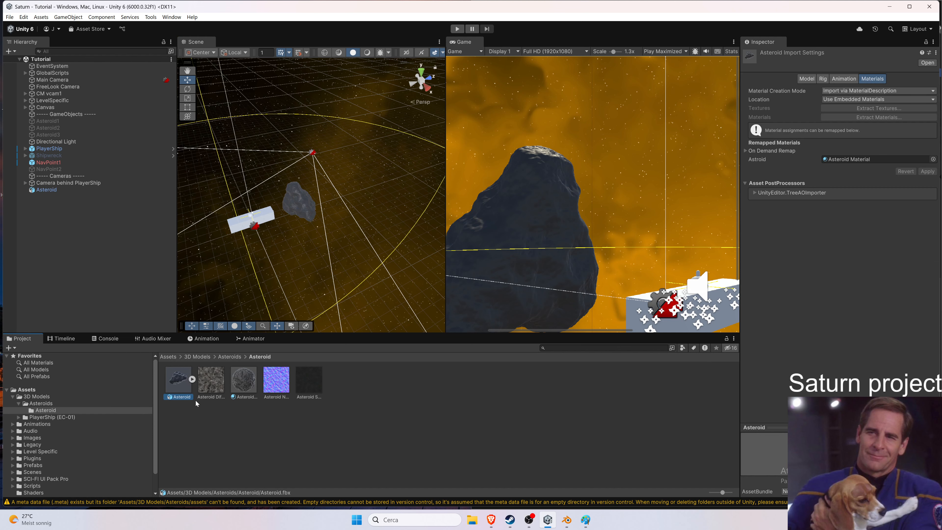
pyautogui.click(221, 386)
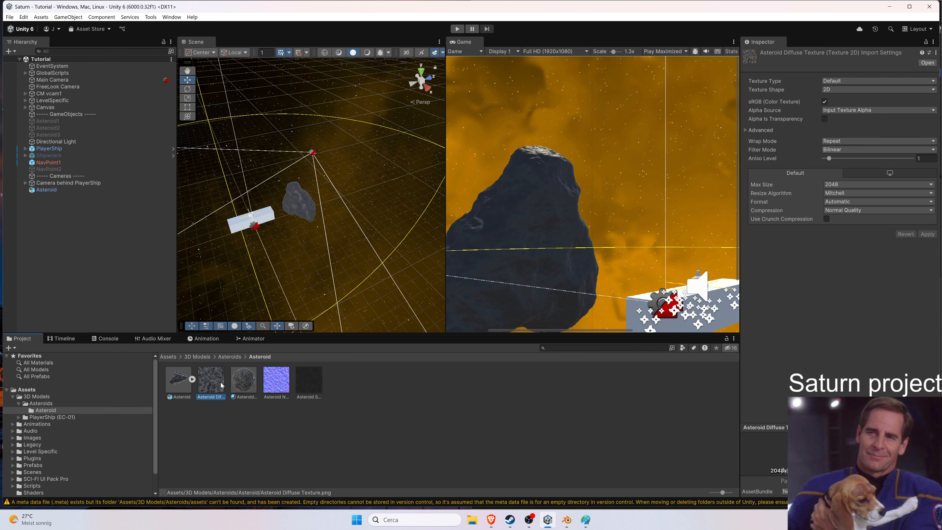
pyautogui.click(273, 388)
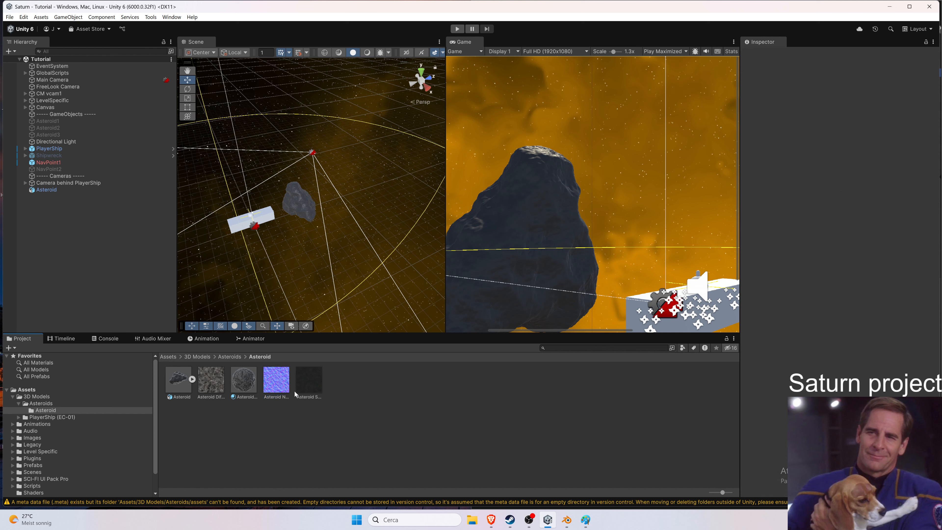
pyautogui.click(309, 392)
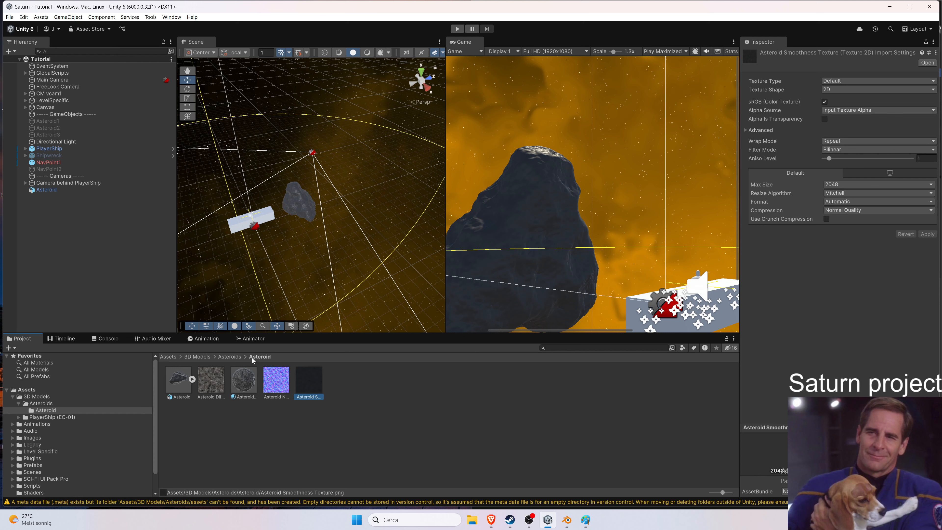
# Set the Asteroid Diffuse Texture's import compression to High Quality.
pyautogui.click(207, 383)
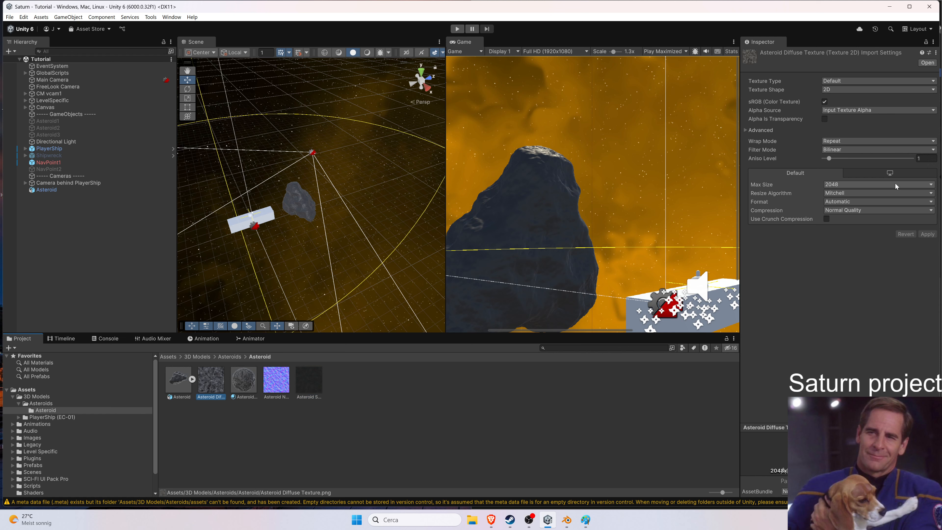
pyautogui.click(875, 201)
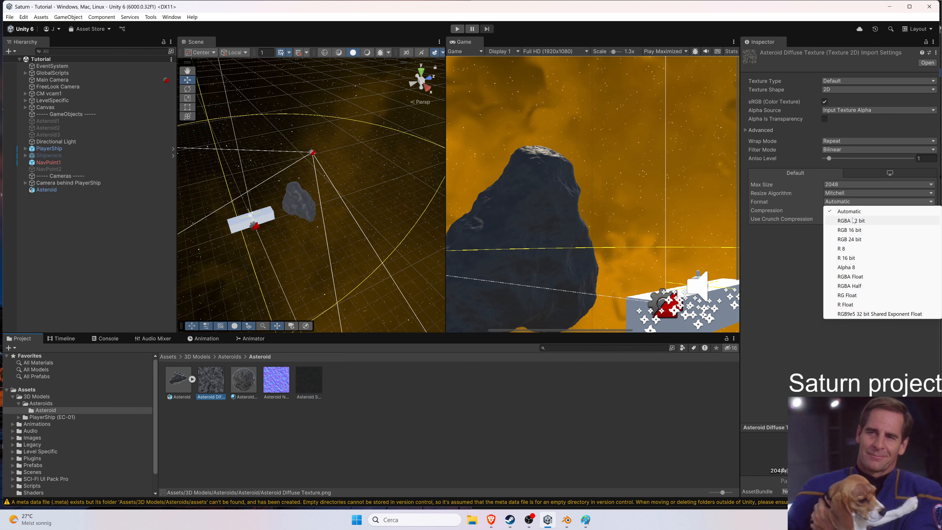
pyautogui.click(815, 194)
pyautogui.click(835, 186)
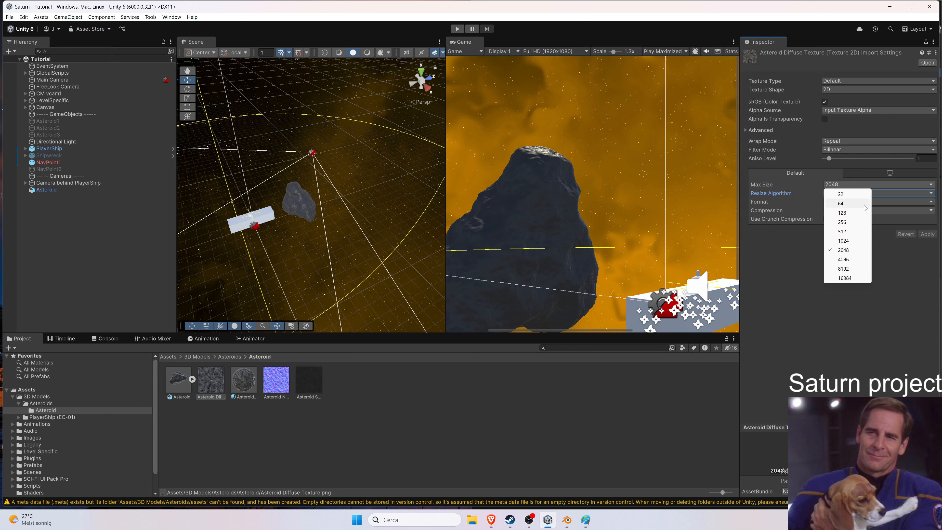
pyautogui.click(885, 248)
pyautogui.click(880, 210)
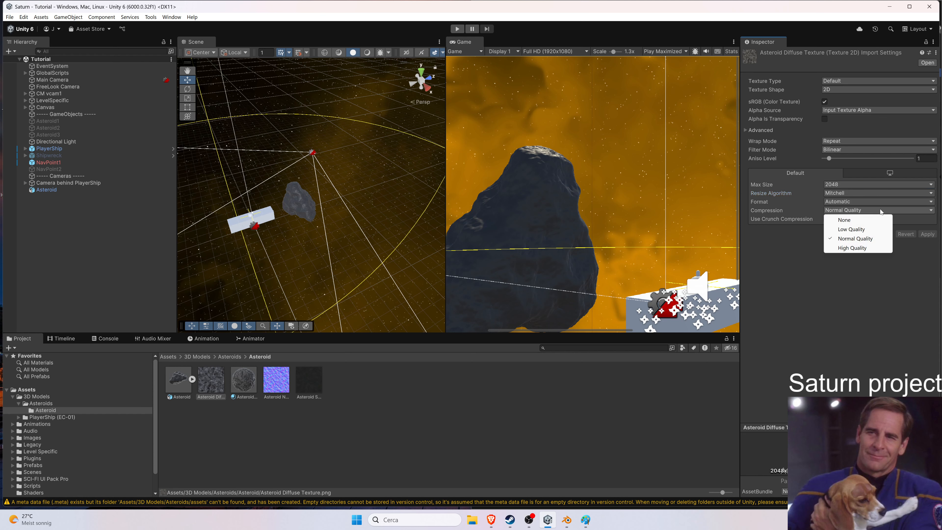
pyautogui.click(865, 220)
pyautogui.click(864, 212)
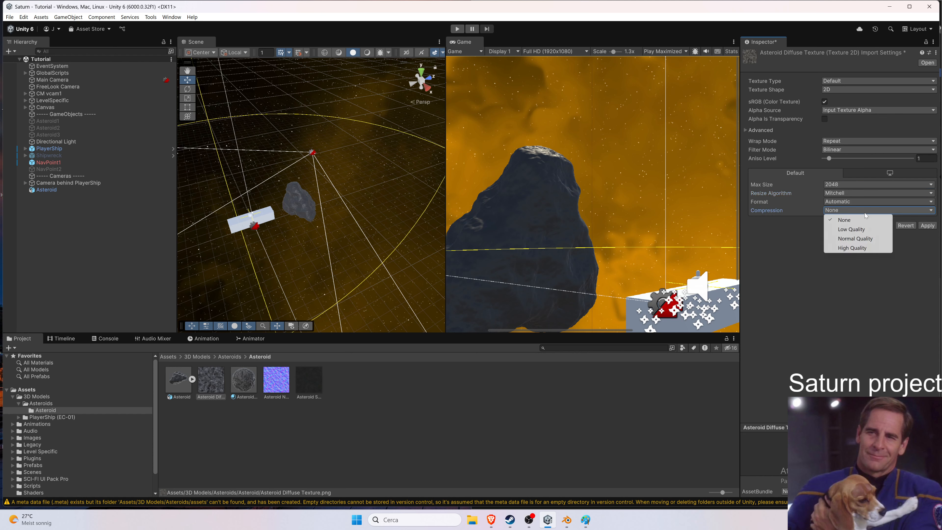
pyautogui.click(857, 247)
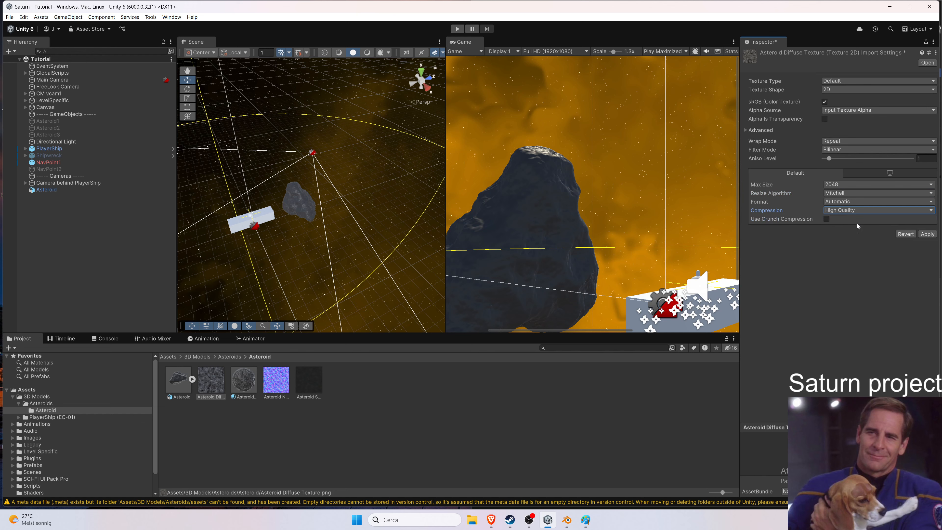
pyautogui.scroll(7, 309, 202)
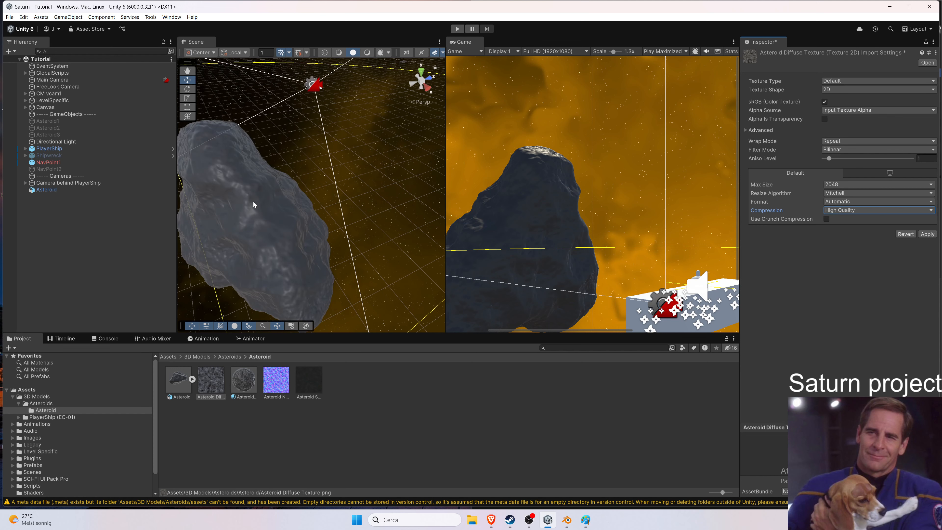
pyautogui.click(301, 170)
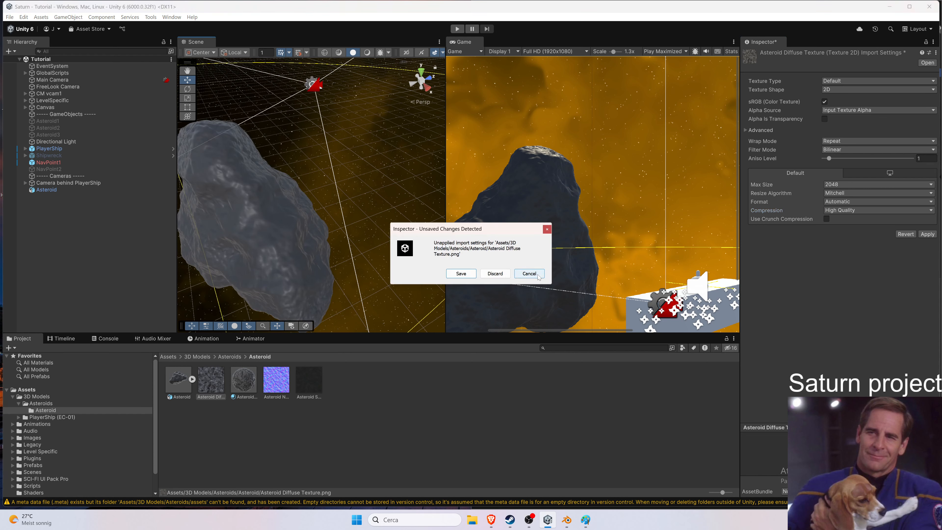
pyautogui.click(529, 273)
# Set the Asteroid Diffuse Texture's compression to Normal Quality and apply the import settings.
pyautogui.moveTo(319, 200); pyautogui.dragTo(340, 160, button='middle')
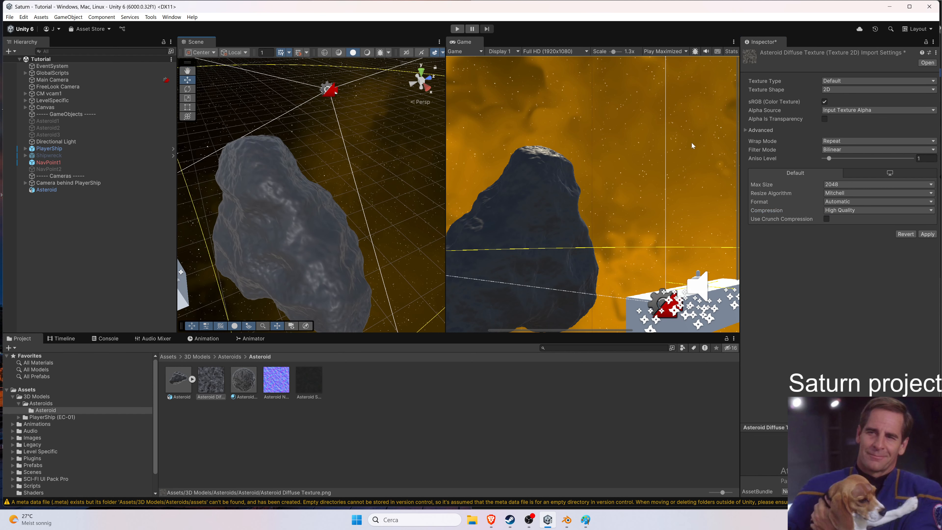
pyautogui.click(853, 210)
pyautogui.click(854, 202)
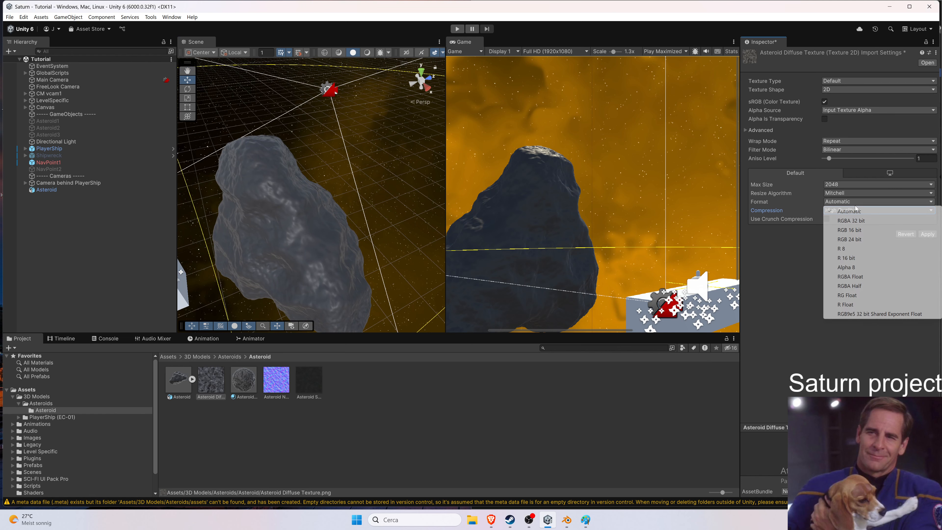
pyautogui.click(854, 203)
pyautogui.click(852, 212)
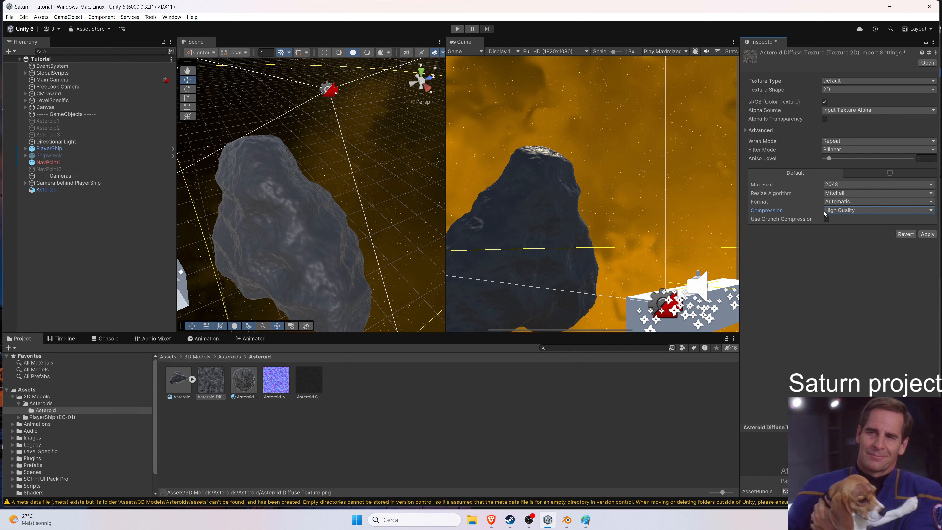
pyautogui.click(825, 211)
pyautogui.click(832, 222)
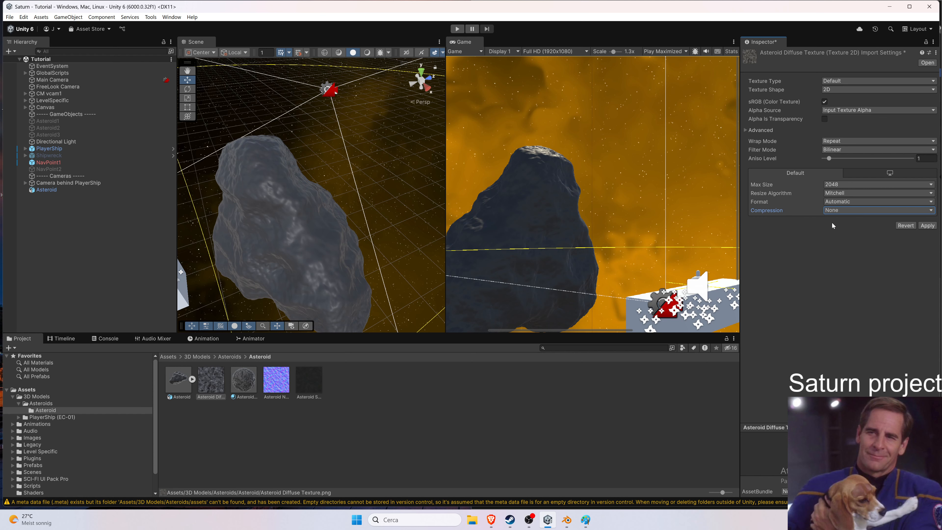
pyautogui.click(851, 212)
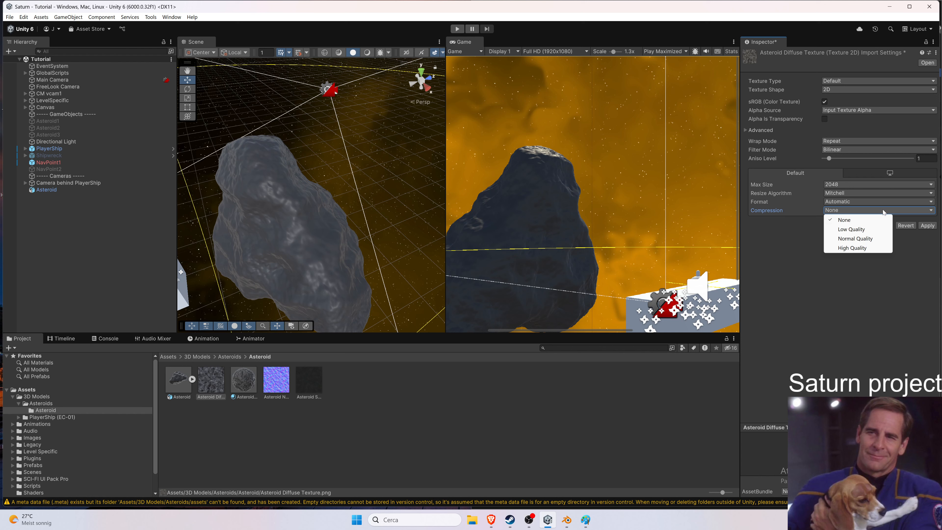
pyautogui.click(902, 227)
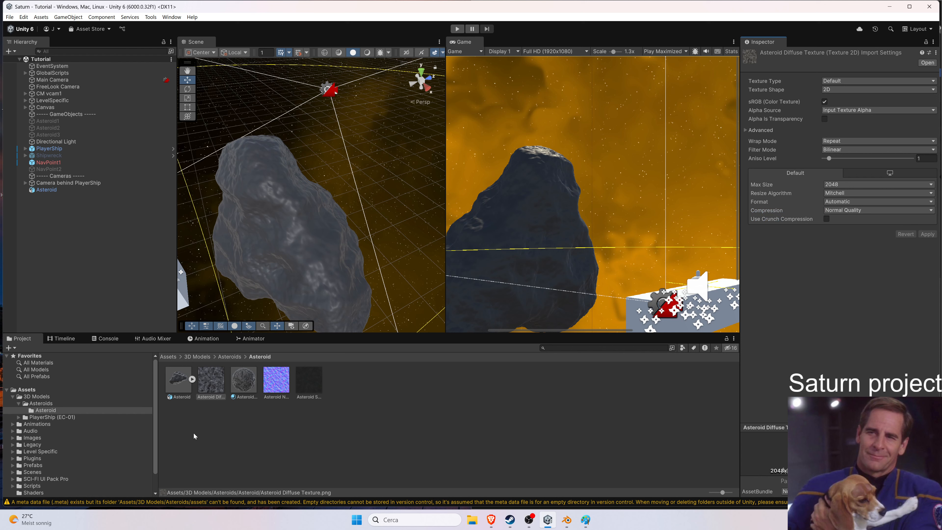
# Set compression to None for the diffuse, normal and smoothness textures together and apply the import settings.
pyautogui.click(857, 202)
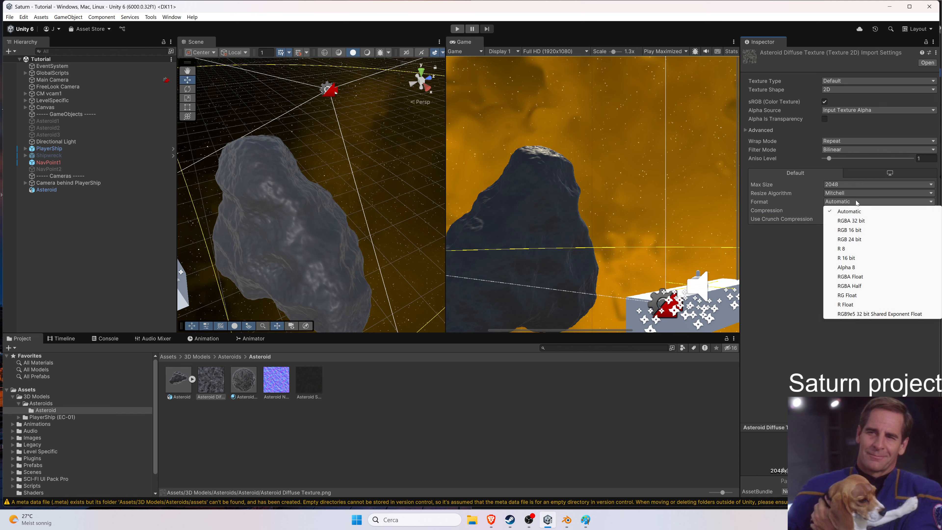
pyautogui.click(849, 208)
pyautogui.click(849, 210)
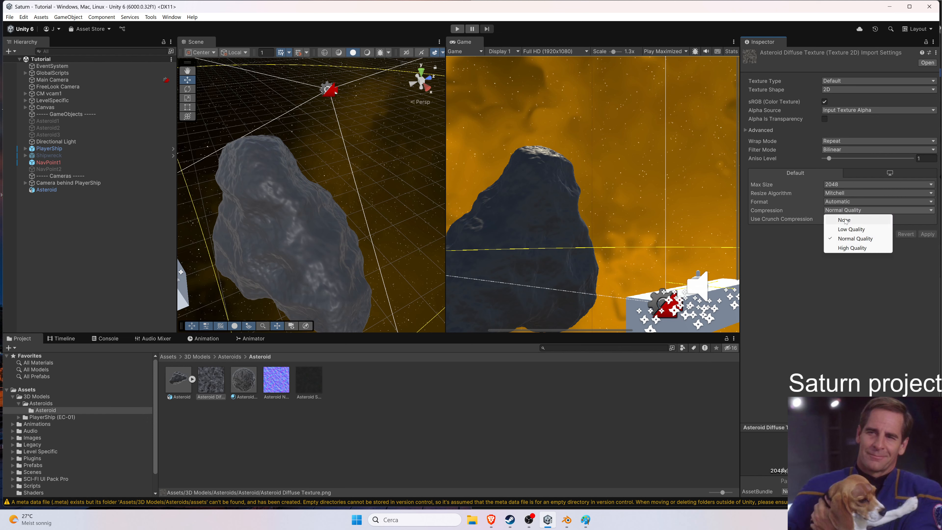
pyautogui.click(846, 220)
pyautogui.click(276, 380)
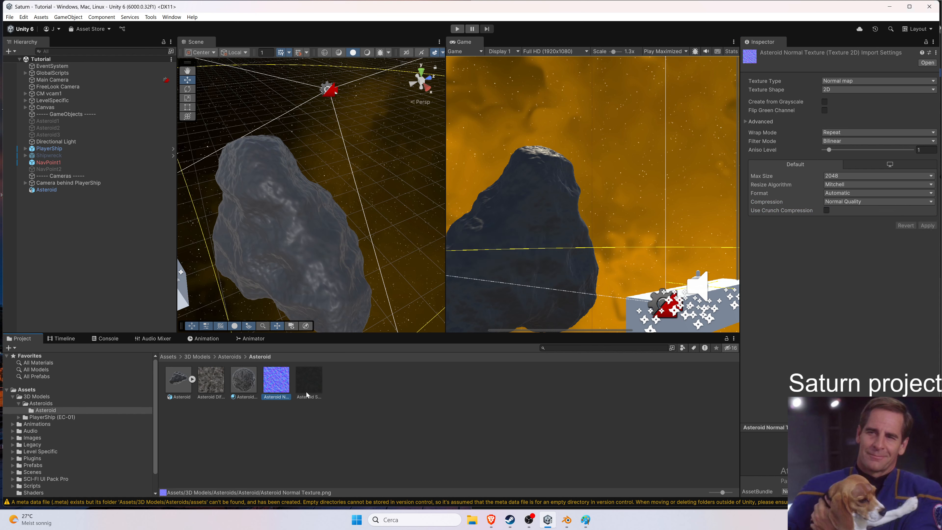
pyautogui.keyDown('shift'); pyautogui.click(314, 385); pyautogui.keyUp('shift')
pyautogui.keyDown('ctrl'); pyautogui.click(207, 388); pyautogui.keyUp('ctrl')
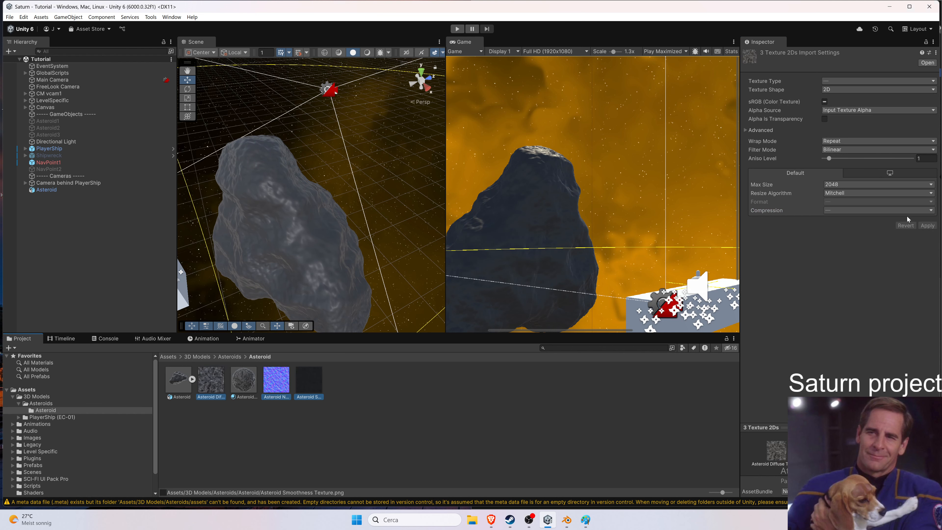
pyautogui.click(855, 211)
pyautogui.click(855, 218)
pyautogui.click(926, 225)
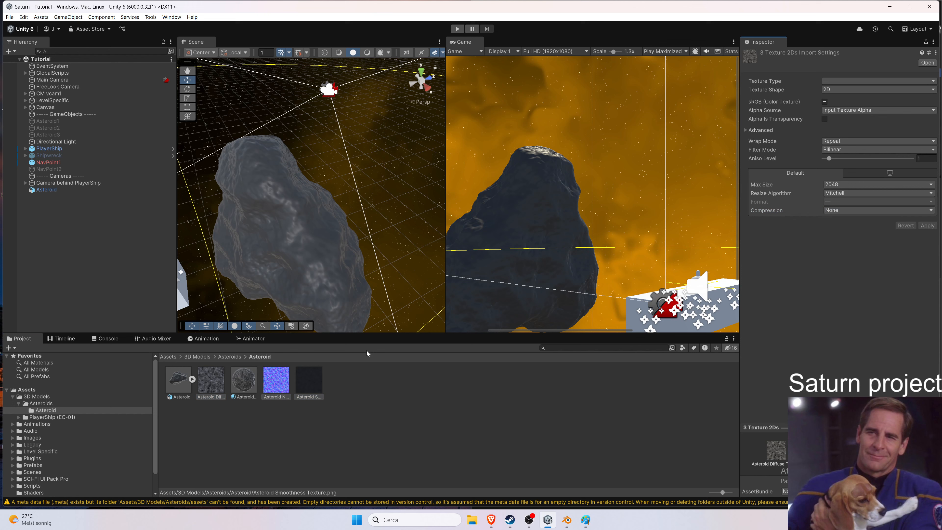
# Try raising the Asteroid Material's smoothness, then undo both slider changes.
pyautogui.click(287, 435)
pyautogui.click(242, 393)
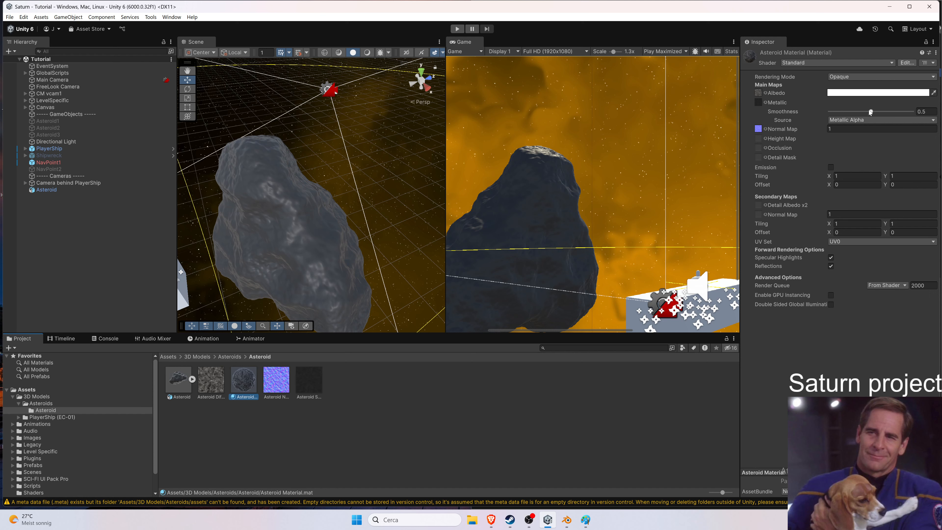
pyautogui.moveTo(870, 112); pyautogui.dragTo(912, 112)
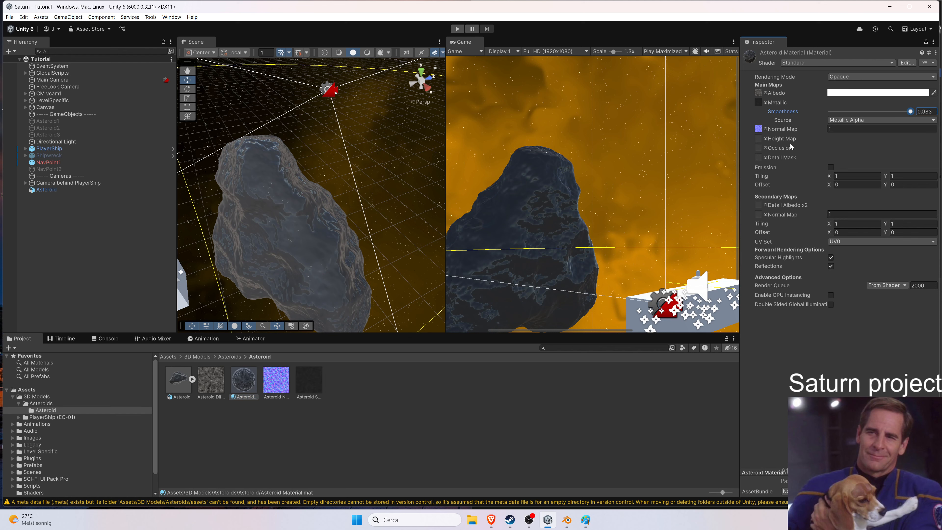
pyautogui.moveTo(894, 113); pyautogui.dragTo(852, 120)
pyautogui.hotkey('ctrl', 'z')
pyautogui.hotkey('ctrl', 'z')
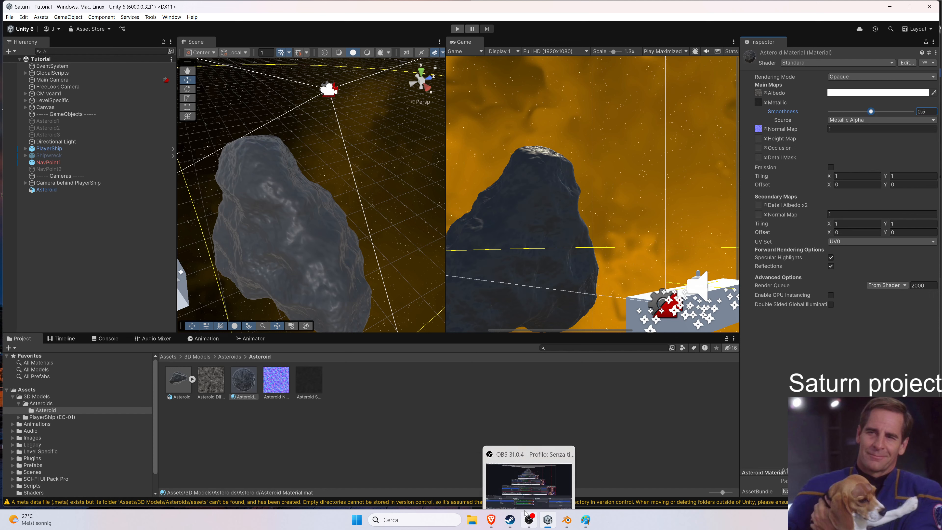
# Close the Paint window showing the Asteroid Occlusion Texture.
pyautogui.moveTo(575, 519)
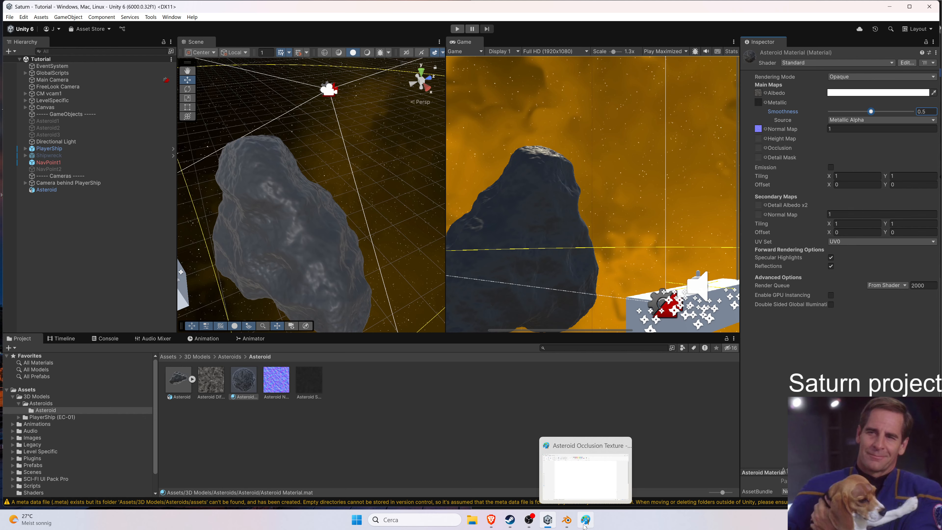
pyautogui.click(585, 521)
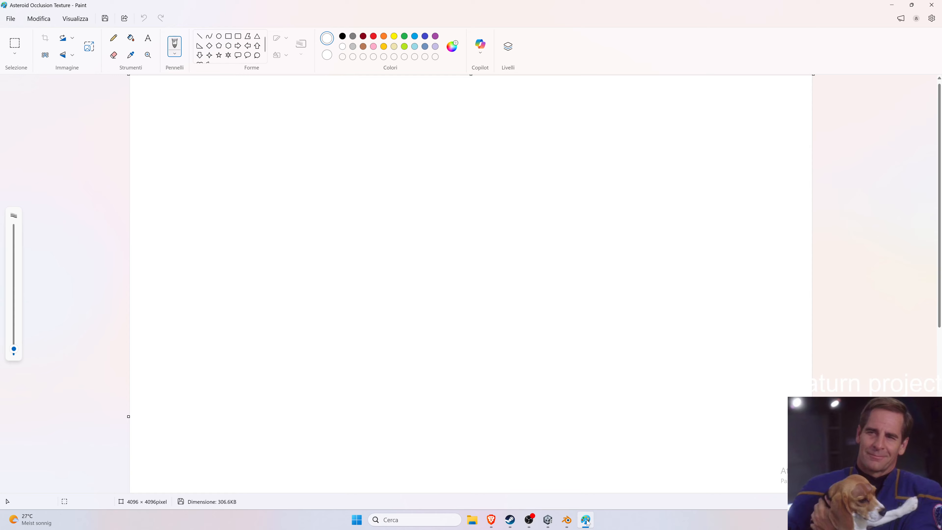
pyautogui.click(930, 5)
# Launch Rider and maximize its window.
pyautogui.moveTo(519, 518)
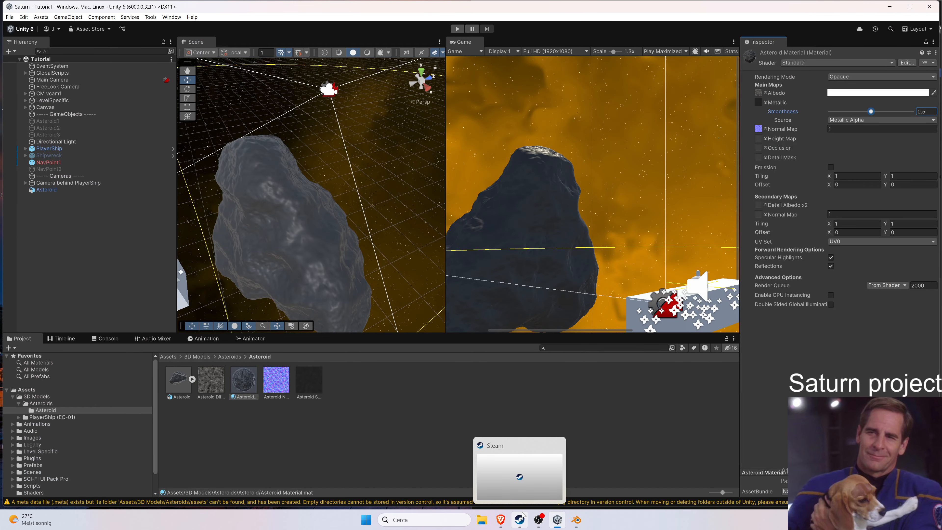
pyautogui.press('super')
pyautogui.write('rider')
pyautogui.press('Return')
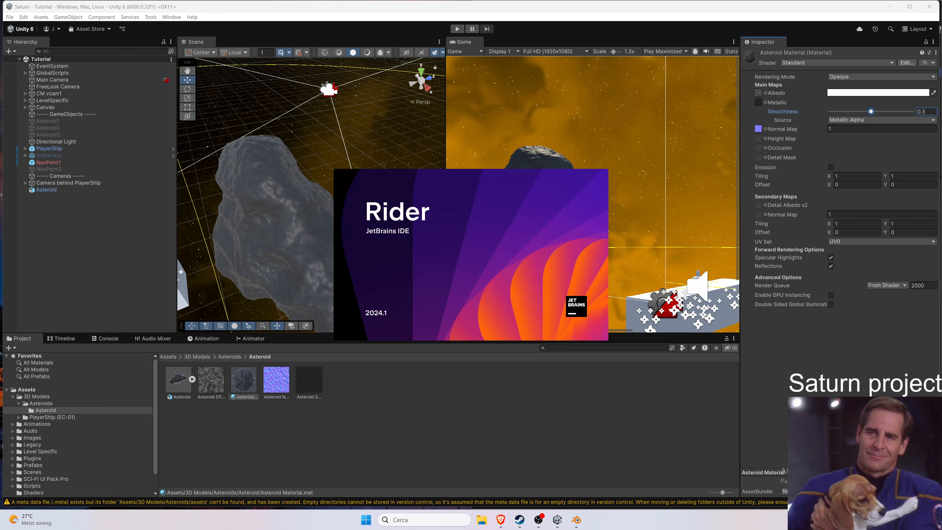
pyautogui.click(456, 145)
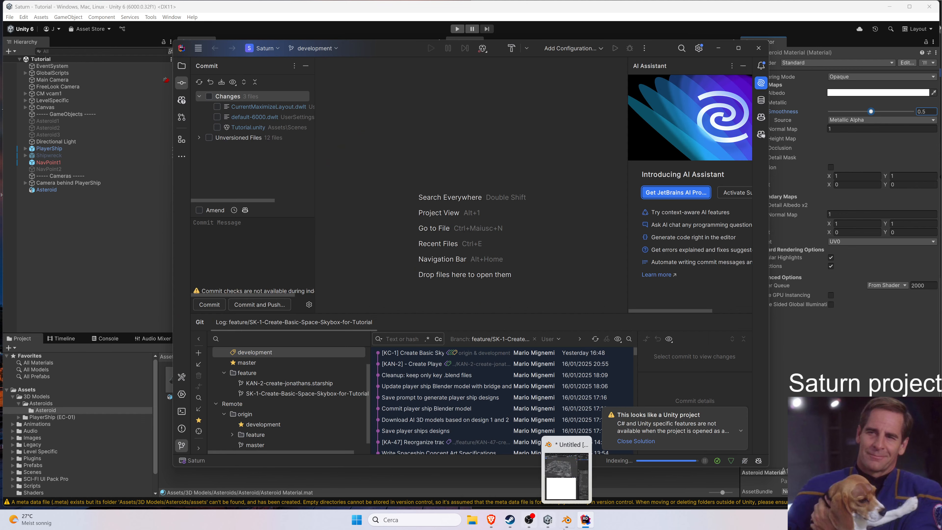
pyautogui.click(535, 521)
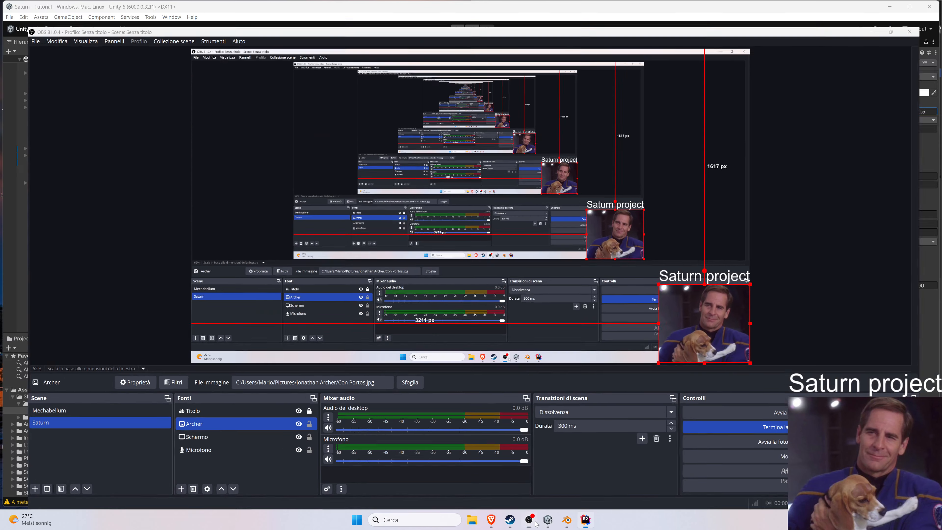
pyautogui.click(534, 521)
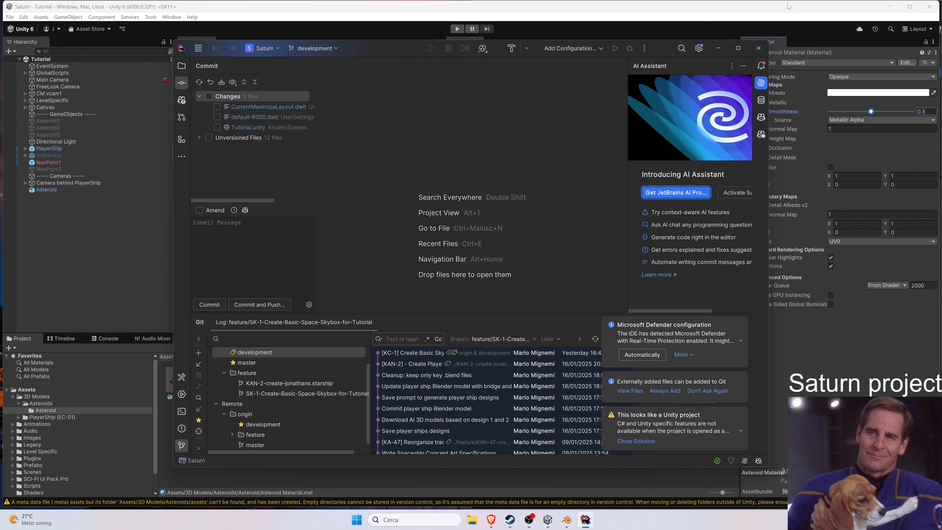
pyautogui.click(738, 47)
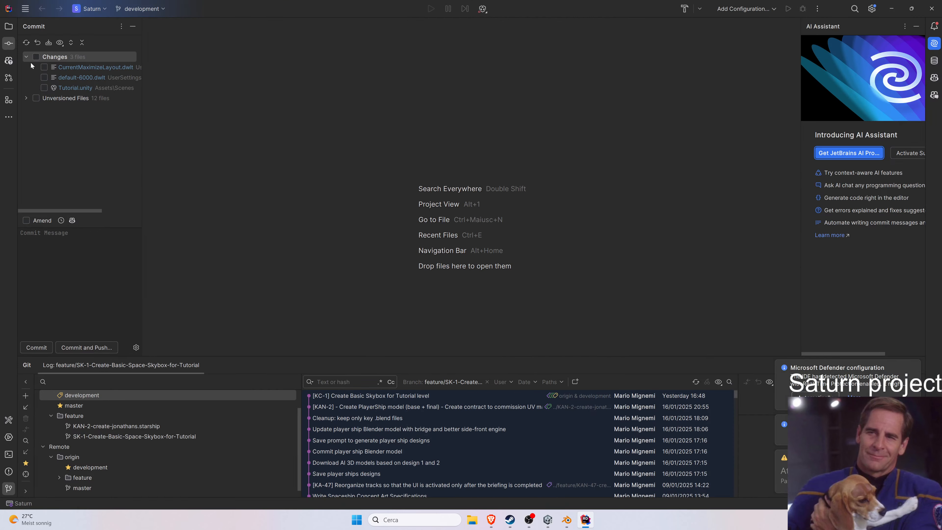
# Include all changed and unversioned files in the commit and expand the unversioned files list.
pyautogui.click(36, 57)
pyautogui.click(36, 98)
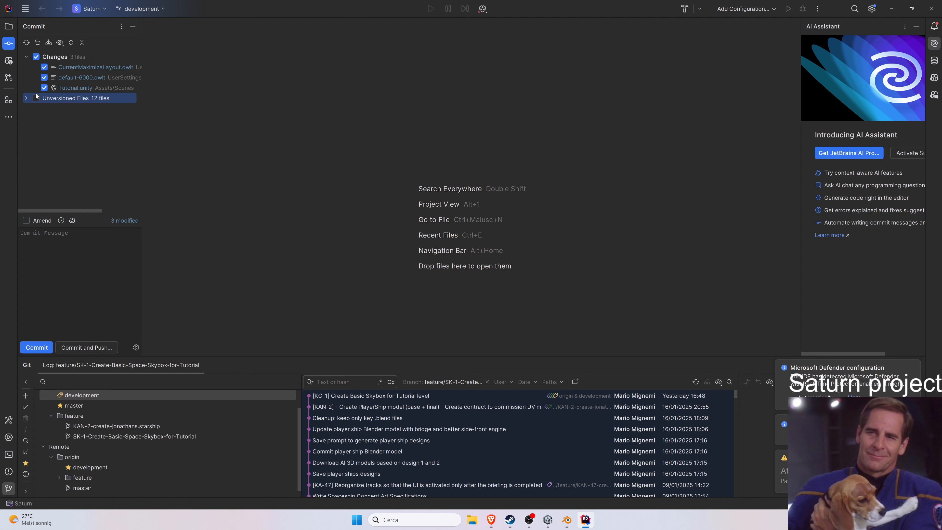
pyautogui.click(26, 99)
pyautogui.scroll(-1, 68, 141)
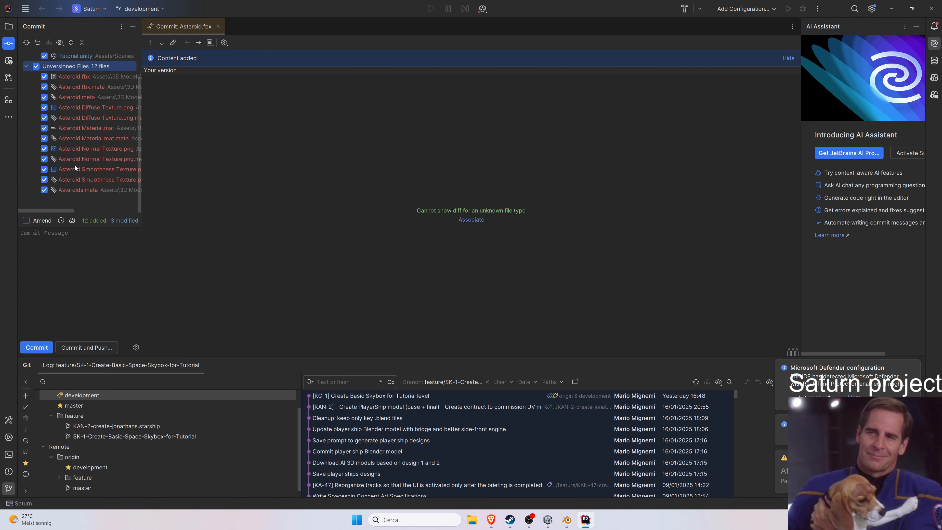
pyautogui.scroll(2, 79, 168)
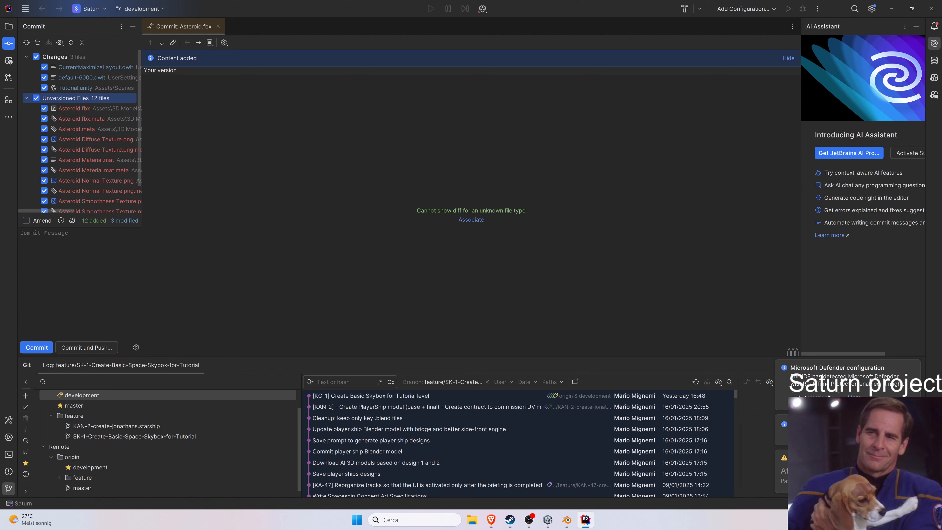
pyautogui.click(76, 261)
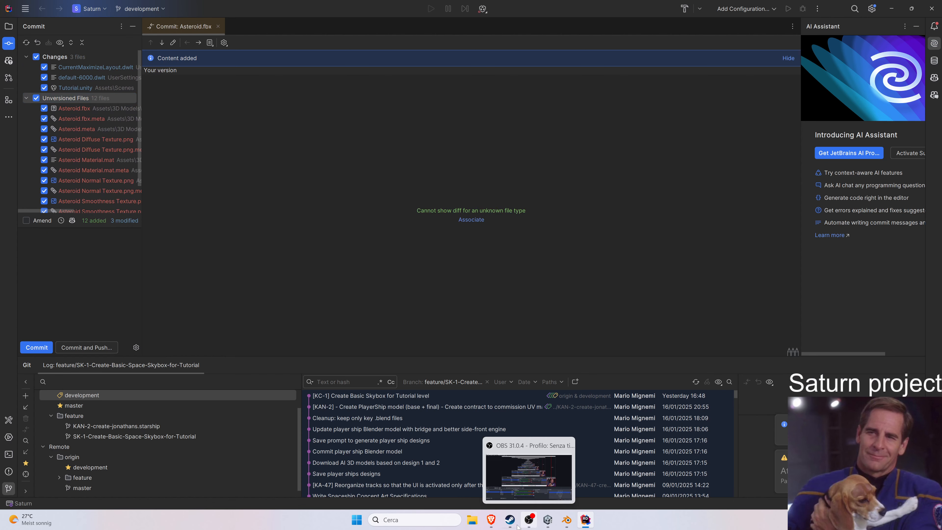
# Switch to the browser, open a new tab and search the web for notion.
pyautogui.click(491, 520)
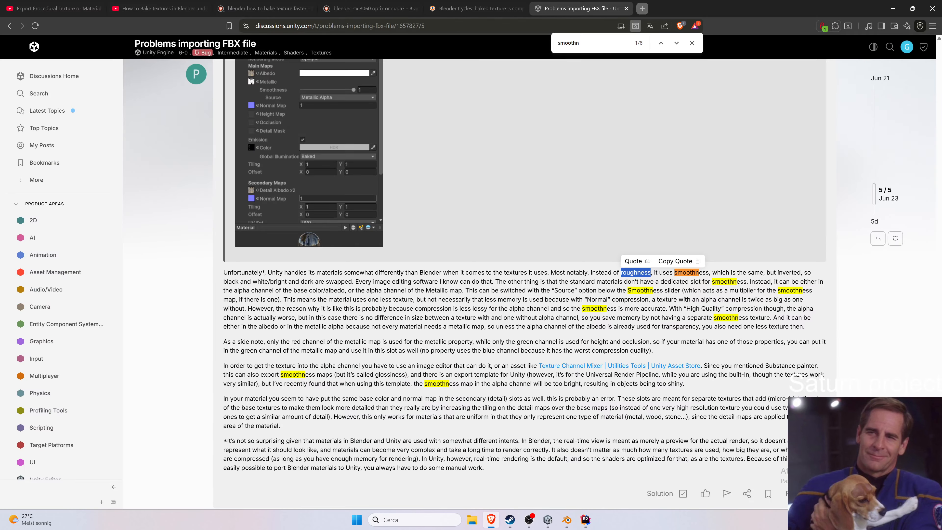
pyautogui.click(641, 8)
pyautogui.write('notion')
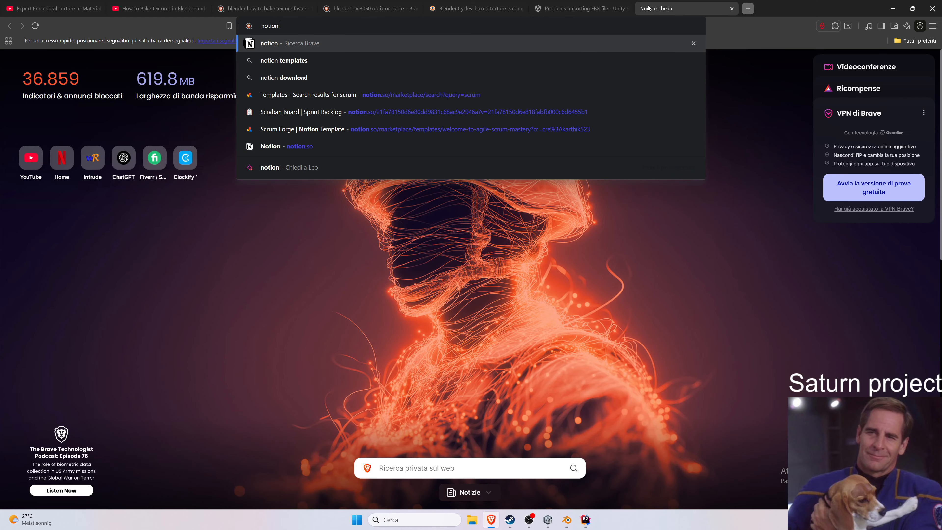
pyautogui.press('Down')
pyautogui.press('Down')
pyautogui.press('Down')
pyautogui.press('Down')
pyautogui.press('Down')
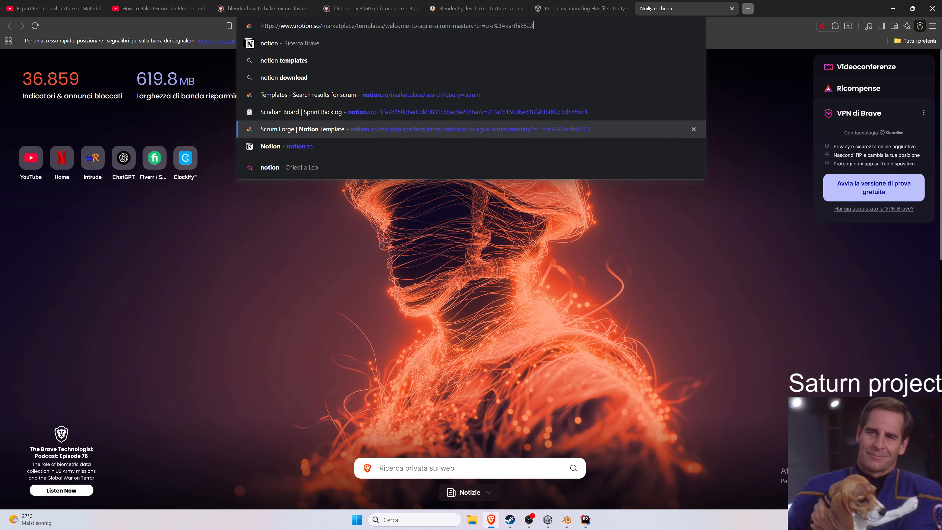
pyautogui.press('Up')
pyautogui.press('Up')
pyautogui.press('Up')
pyautogui.press('Up')
pyautogui.press('Up')
pyautogui.press('Return')
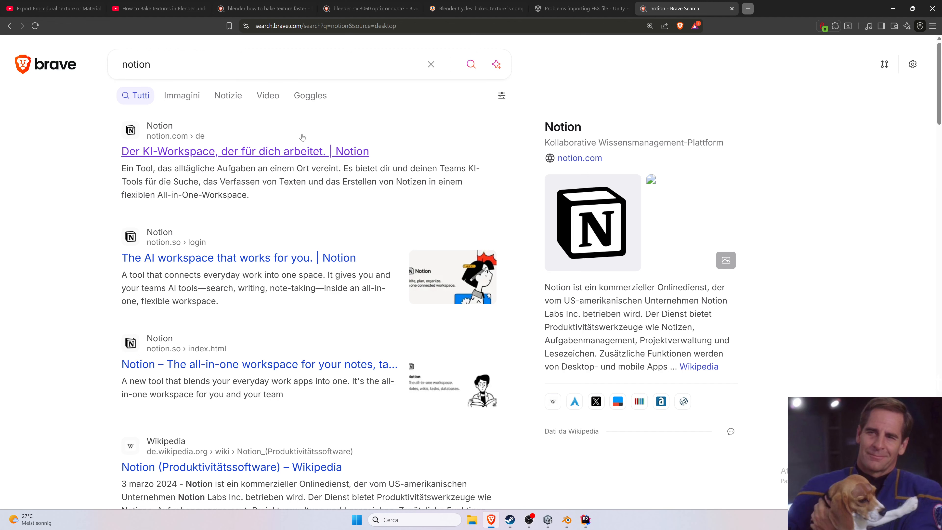
# Open Notion's Scraban Board with the KC-2 asteroids task and widen its side panel.
pyautogui.click(256, 152)
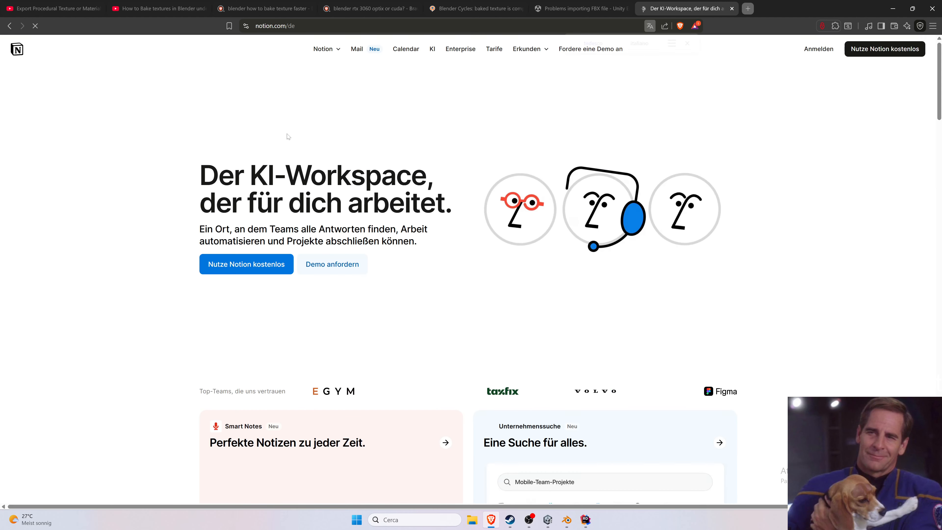
pyautogui.click(812, 71)
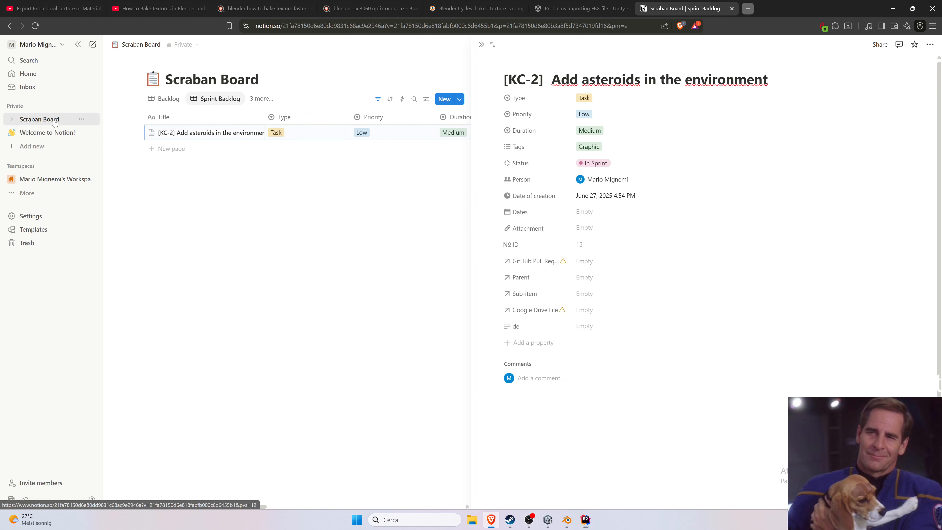
pyautogui.moveTo(472, 102); pyautogui.dragTo(584, 102)
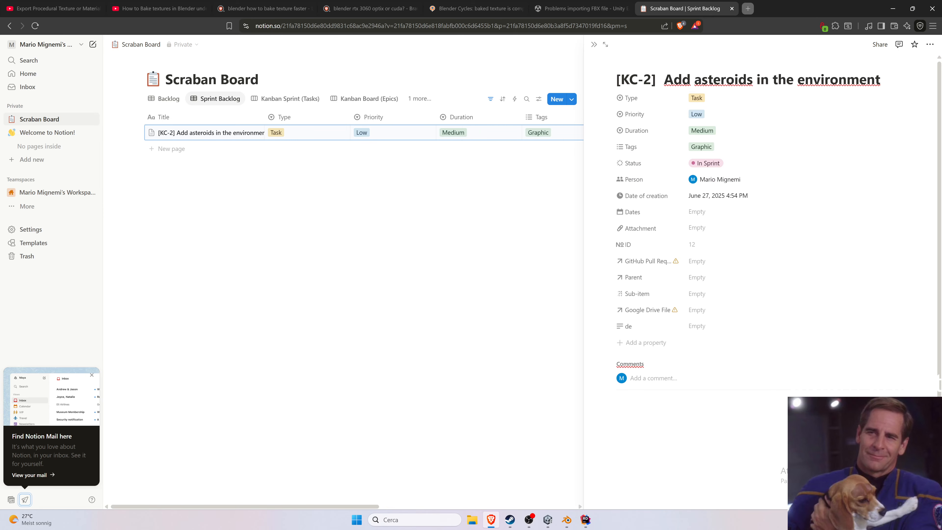
# Update the status of the KC-2 Add asteroids in the environment task.
pyautogui.scroll(-2, 652, 356)
pyautogui.scroll(2, 633, 340)
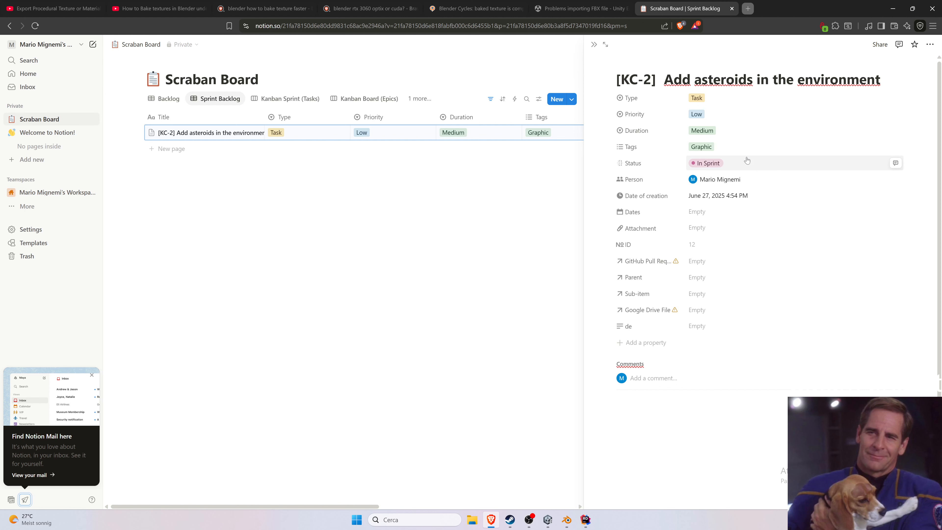
pyautogui.click(714, 167)
pyautogui.click(715, 262)
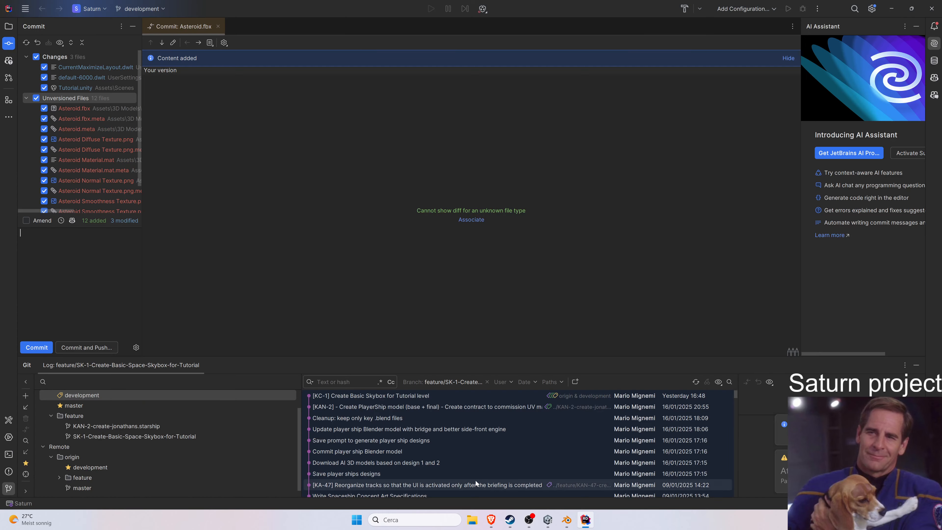
# Check the Notion task name, then start the commit message with "[KC-2] Export Asteroid FBX and create its material with the diffuse,".
pyautogui.click(490, 520)
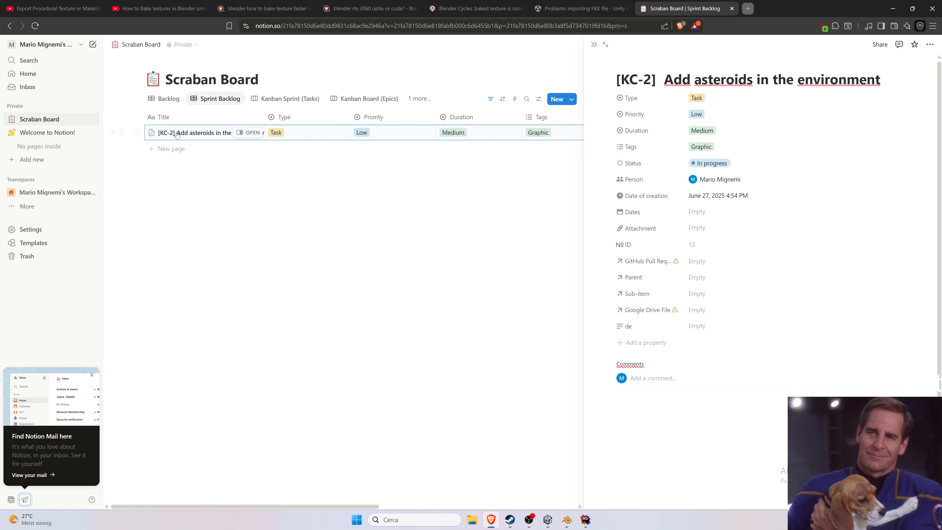
pyautogui.click(893, 11)
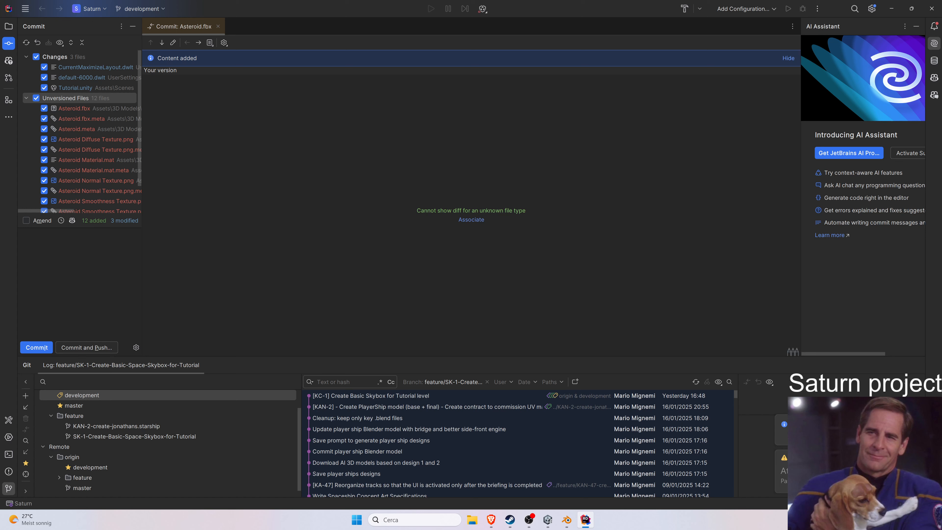
pyautogui.write('KC')
pyautogui.write('Export-2] ')
pyautogui.write(' Ateroid F')
pyautogui.write('BX,')
pyautogui.press('Left')
pyautogui.write('s')
pyautogui.press('BackSpace')
pyautogui.write('and create its mate')
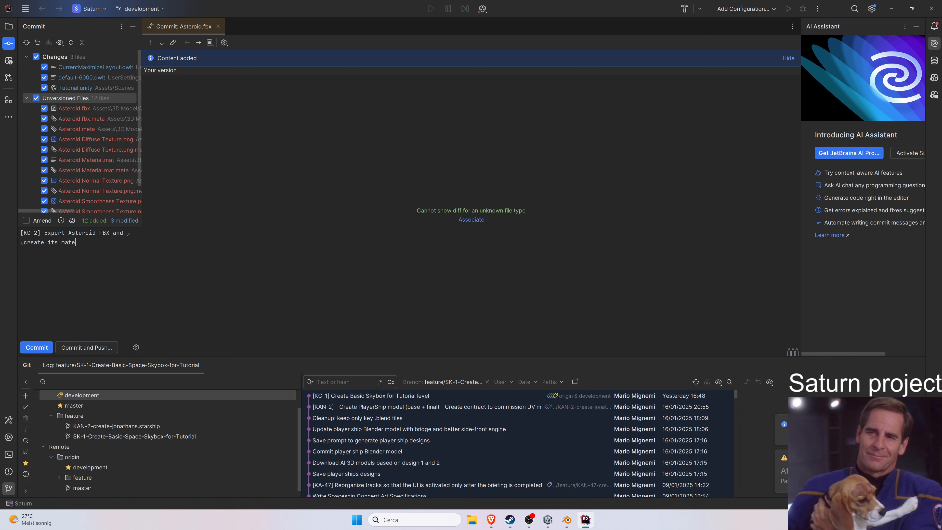
pyautogui.write('rial with')
pyautogui.write('the diffuse,')
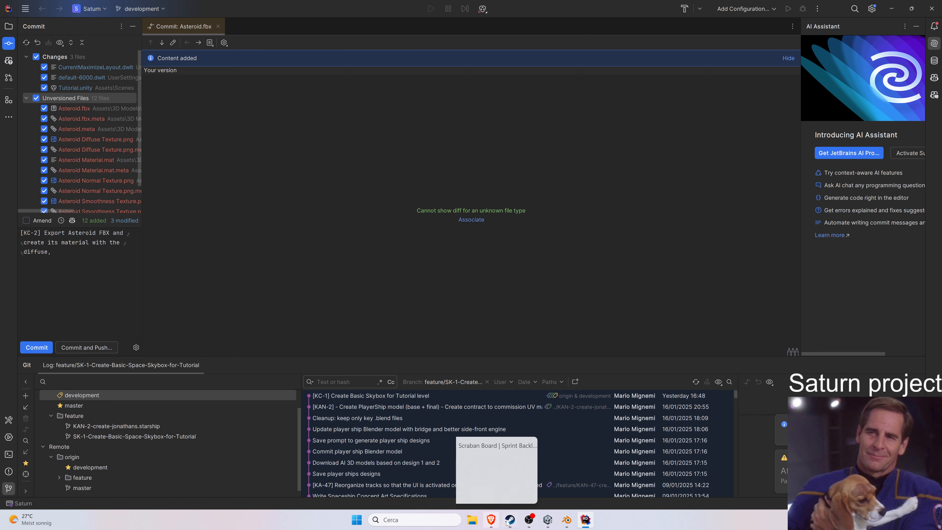
# Switch to Unity to review the asteroid texture assets in the Asteroid folder, then return to Rider.
pyautogui.click(566, 520)
pyautogui.click(566, 519)
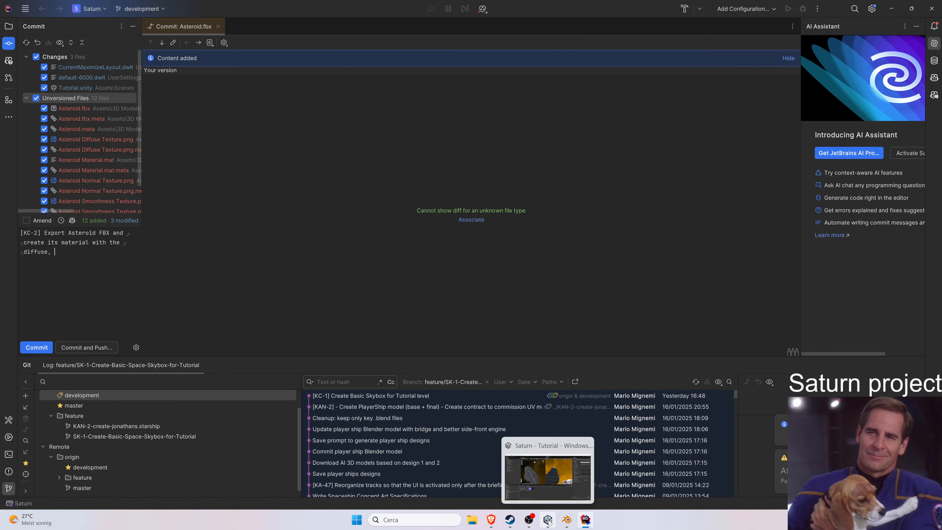
pyautogui.click(548, 519)
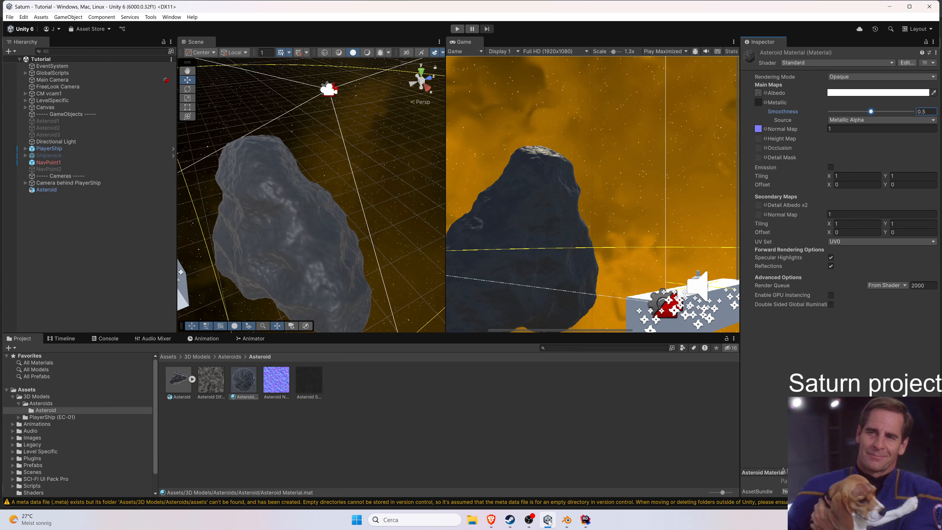
pyautogui.click(276, 382)
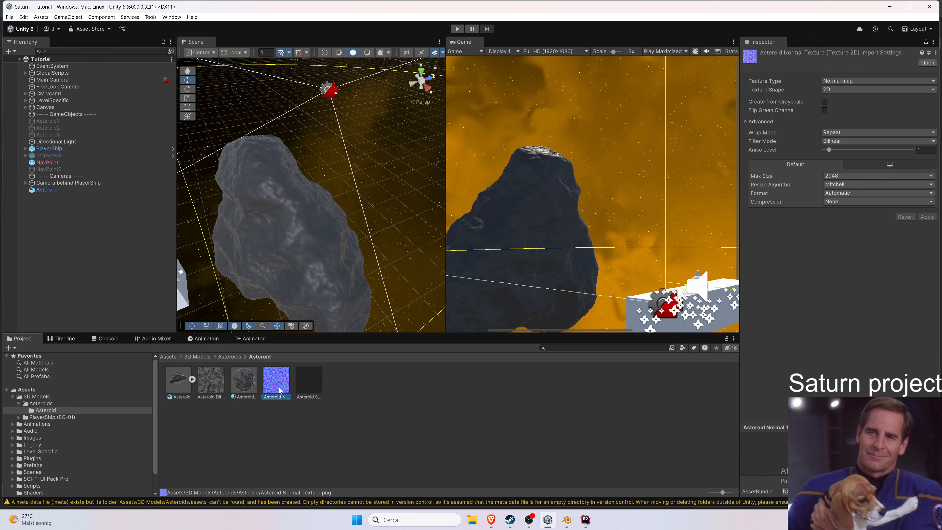
pyautogui.click(309, 388)
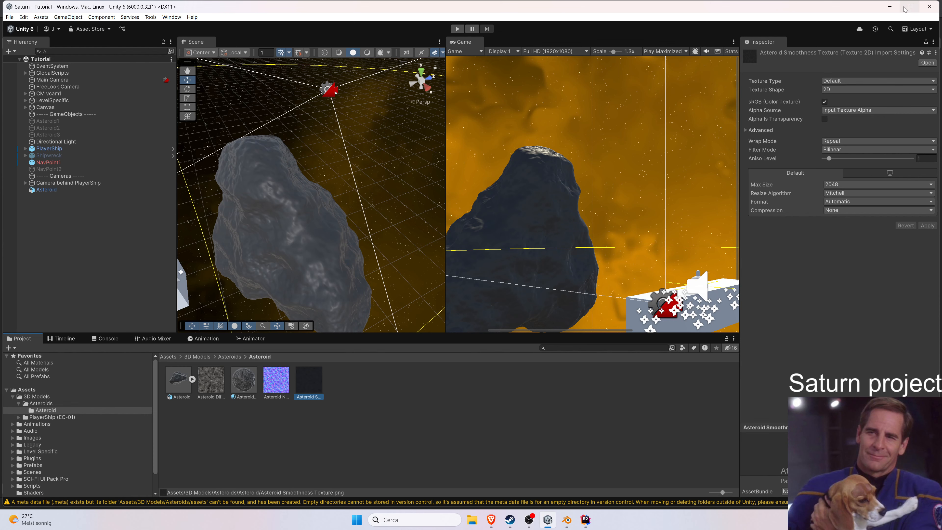
pyautogui.click(889, 6)
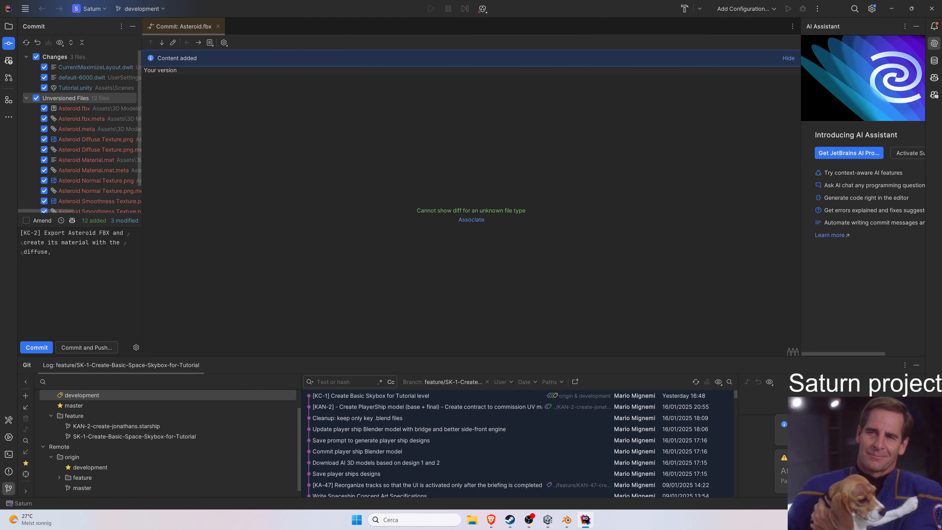
# Finish the commit message as "[KC-2] Export Asteroid FBX and create its Unity material with the exported diffuse, normal and smoothness".
pyautogui.write('normal an')
pyautogui.write('d smoothness')
pyautogui.write('Unity')
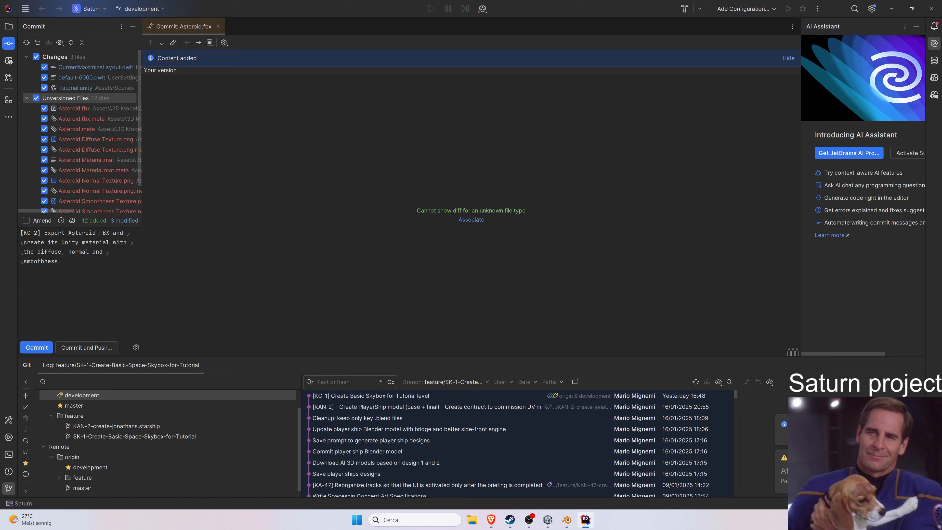
pyautogui.click(38, 252)
pyautogui.write('exported')
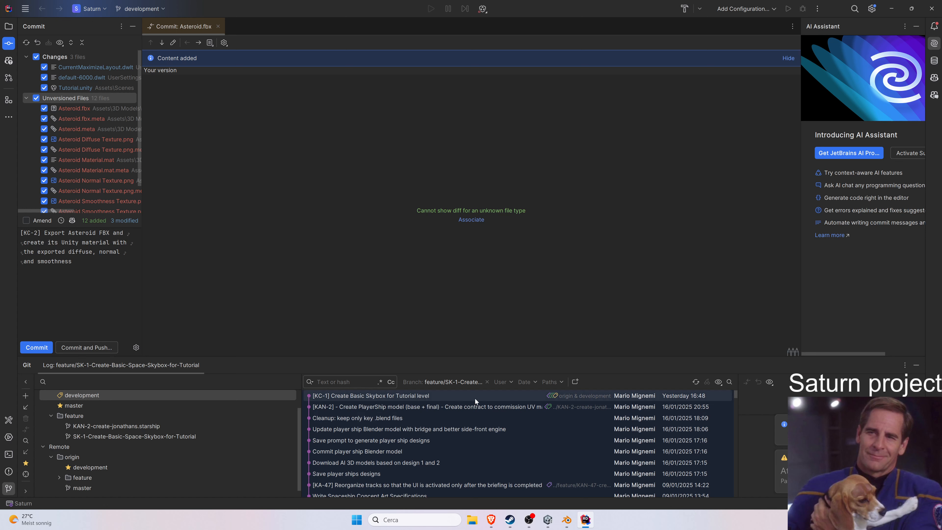
# Switch to the Notion task to read its full title, then return to Rider.
pyautogui.scroll(2, 111, 411)
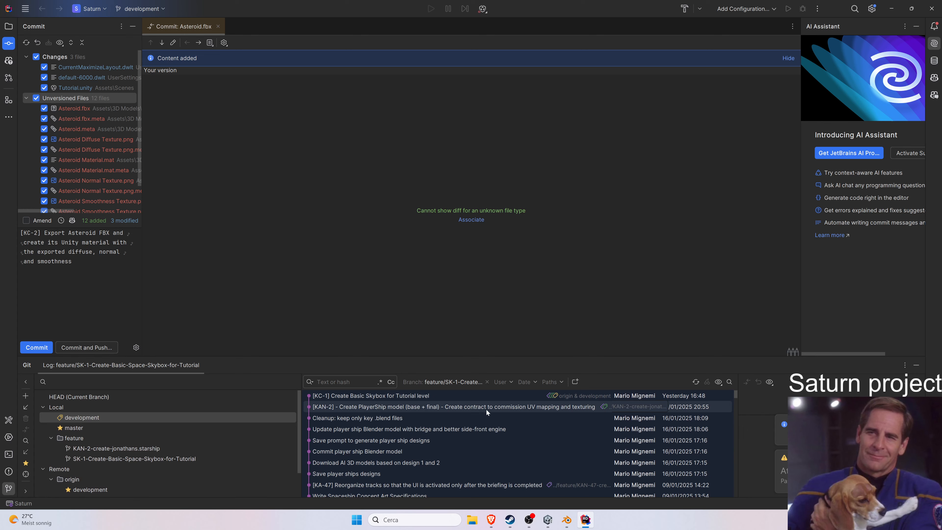
pyautogui.click(490, 519)
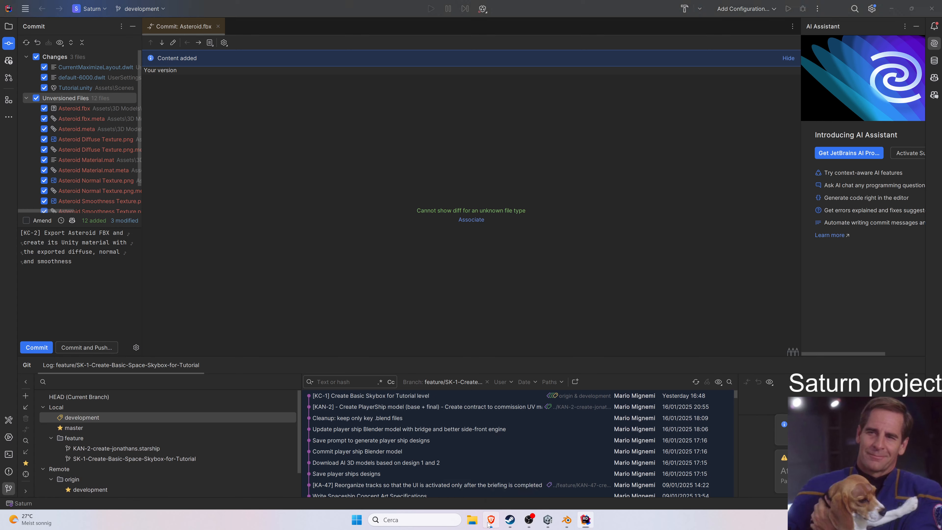
pyautogui.click(664, 409)
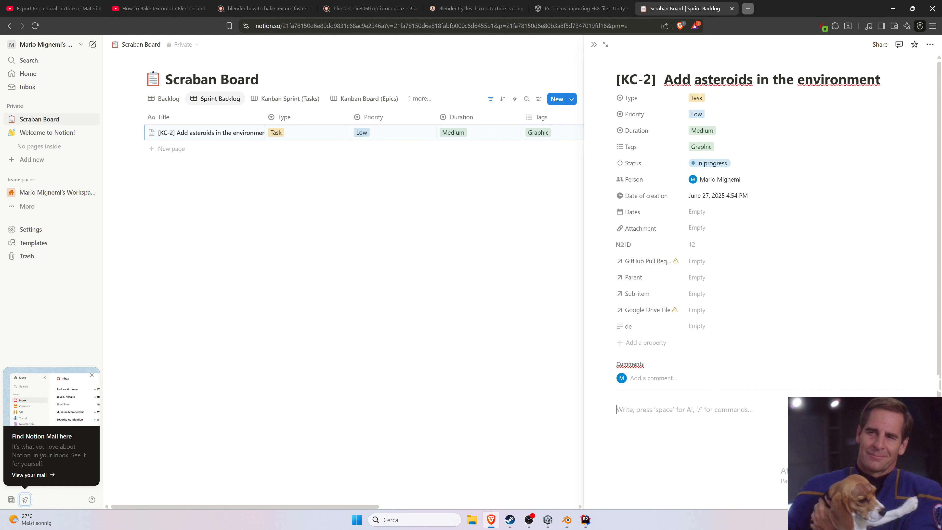
pyautogui.tripleClick(725, 80)
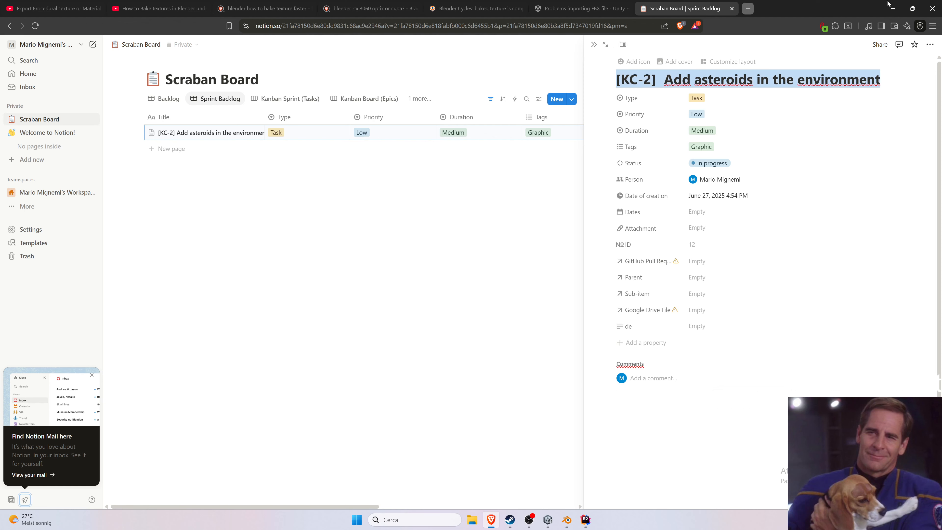
pyautogui.click(894, 8)
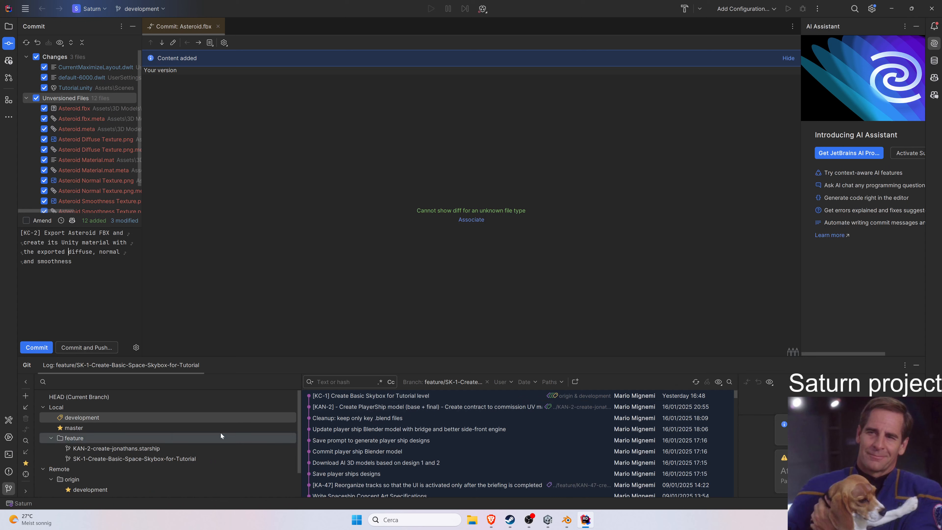
pyautogui.rightClick(99, 419)
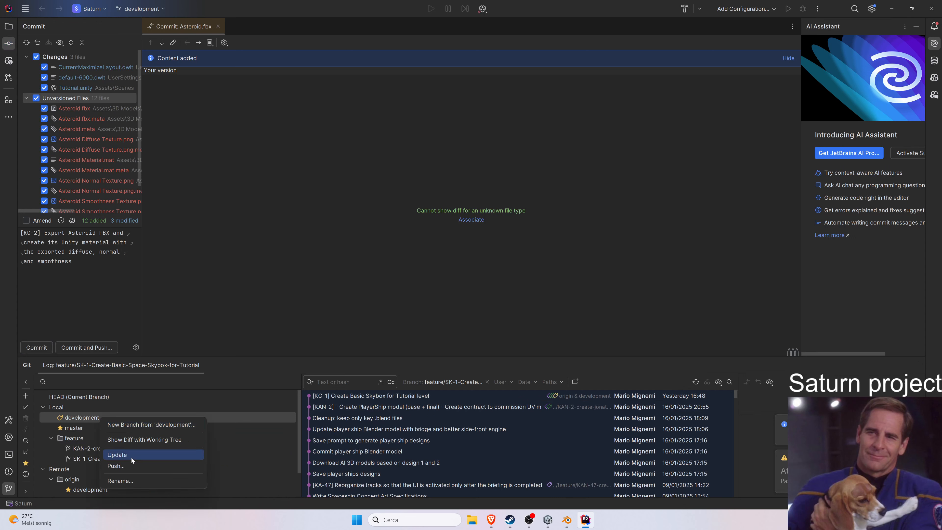
pyautogui.rightClick(77, 418)
pyautogui.rightClick(74, 489)
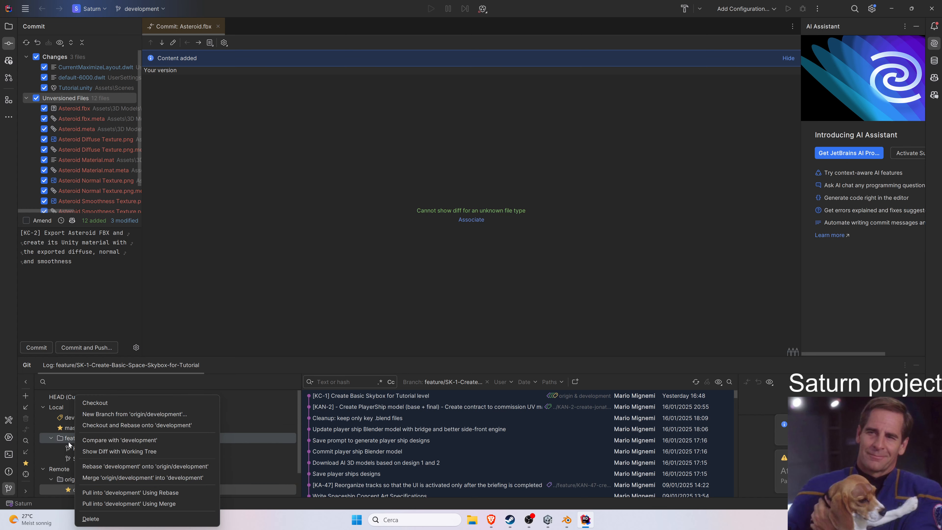
pyautogui.click(87, 416)
pyautogui.rightClick(87, 416)
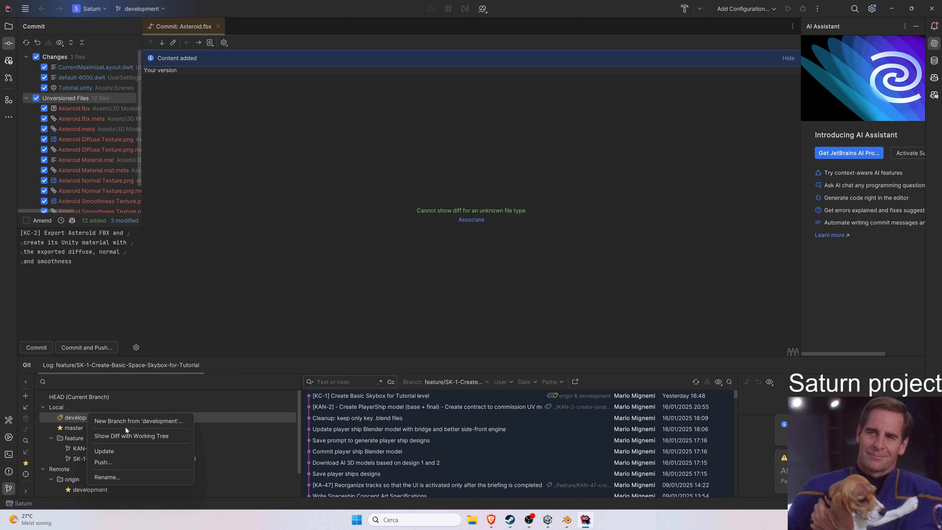
# Create and check out a new branch named feature/KC-2-Add-asteroids-in-the-environment from the latest commit.
pyautogui.click(487, 381)
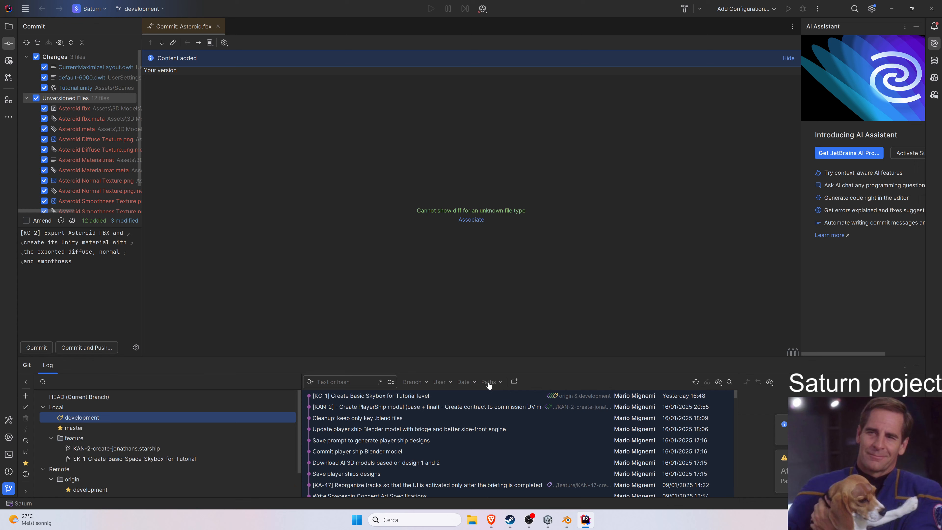
pyautogui.rightClick(449, 398)
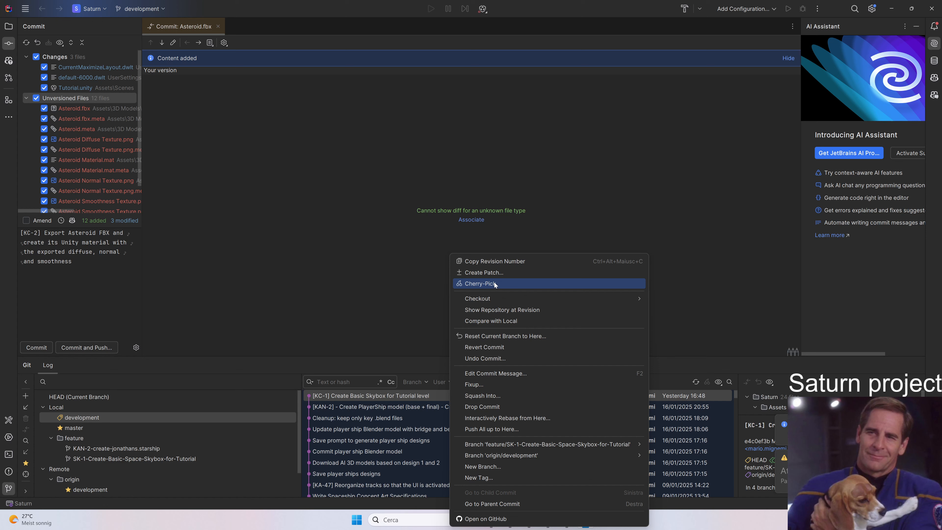
pyautogui.click(357, 338)
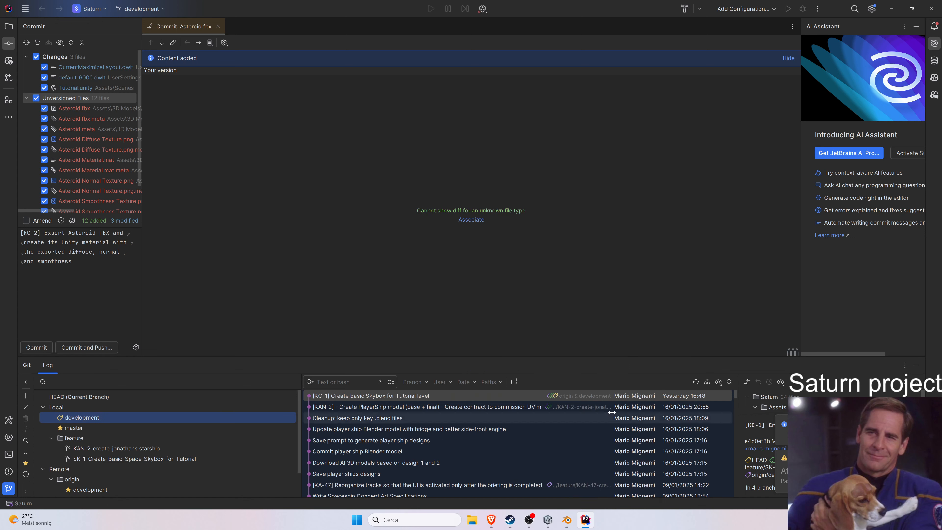
pyautogui.rightClick(424, 398)
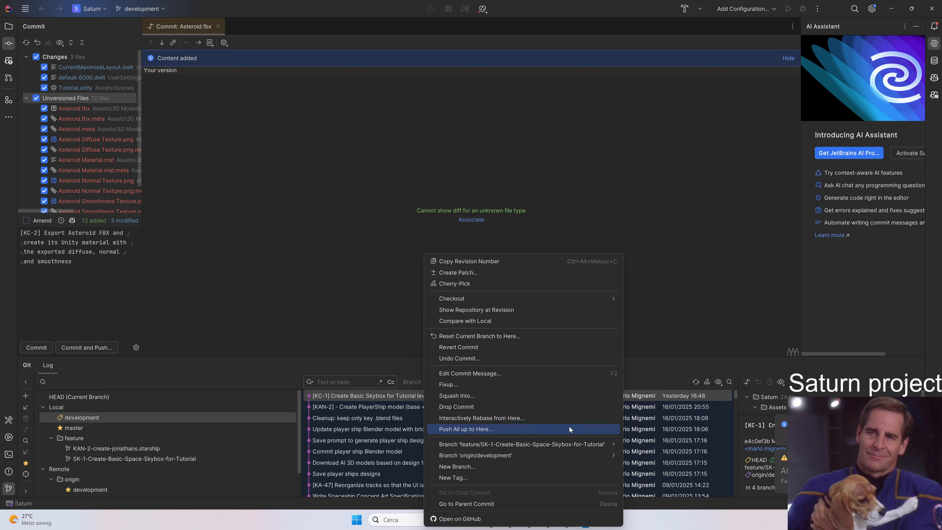
pyautogui.moveTo(572, 445)
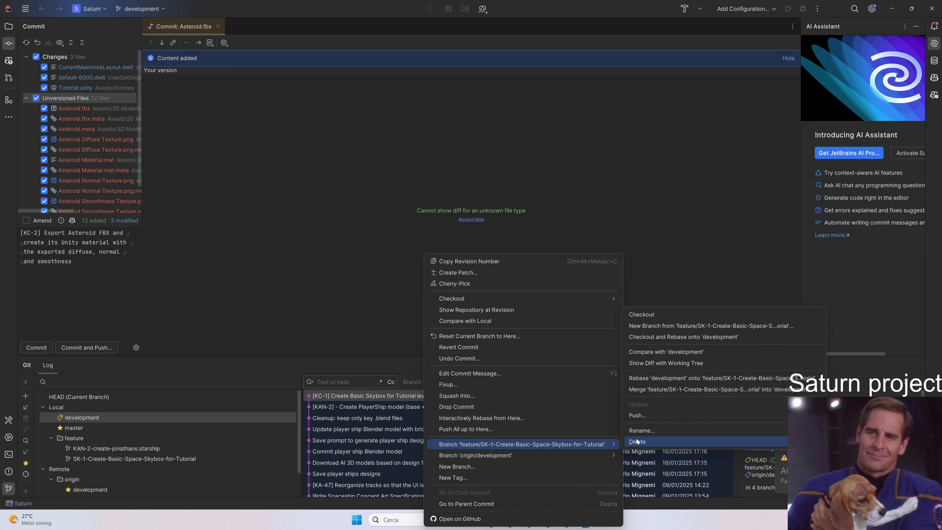
pyautogui.click(582, 469)
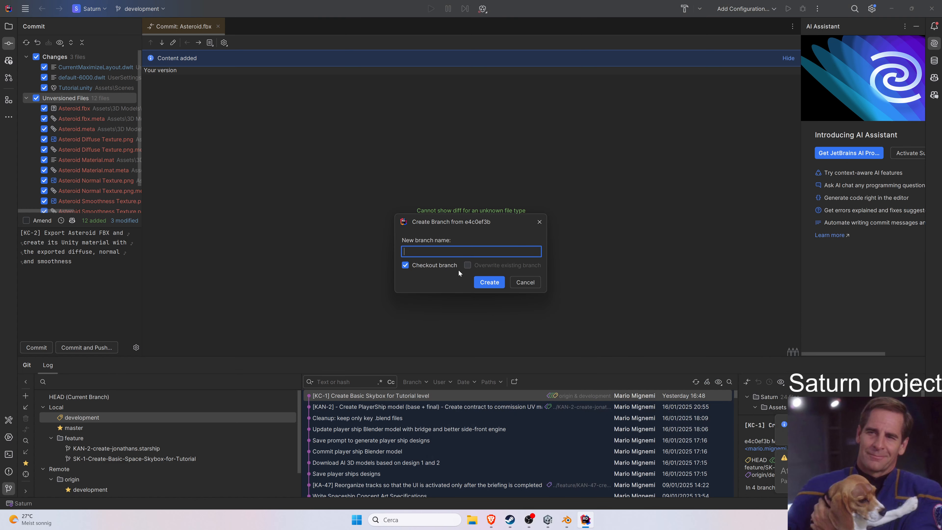
pyautogui.write('featu')
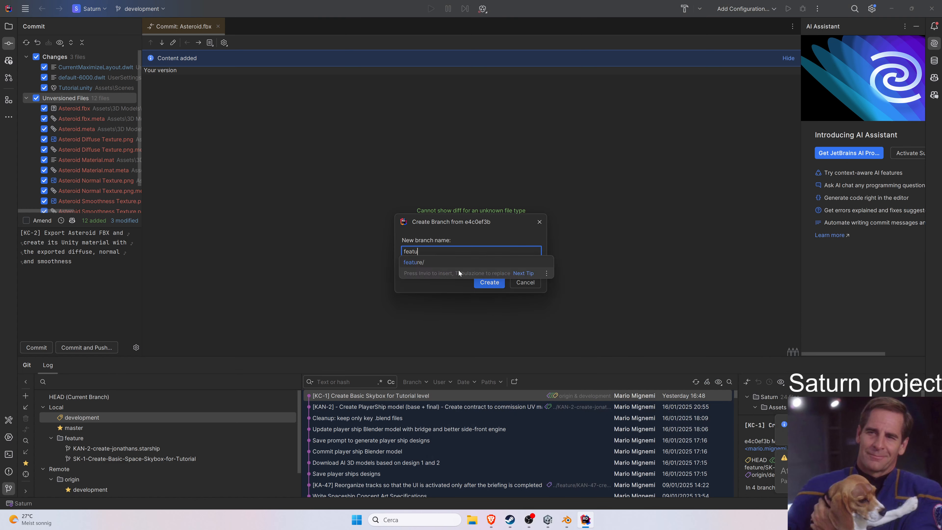
pyautogui.write('re/KC-2]-Add-asteroids-in-the-environment')
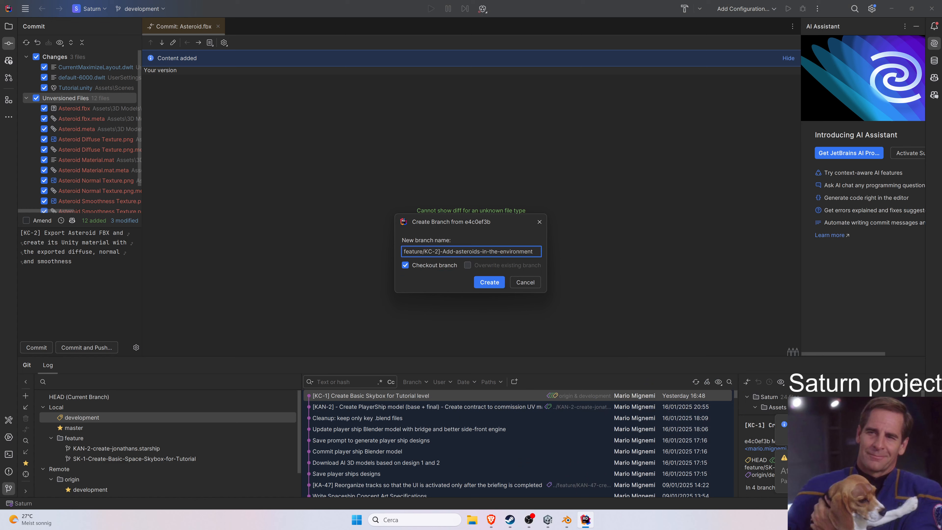
pyautogui.press('BackSpace')
pyautogui.click(498, 282)
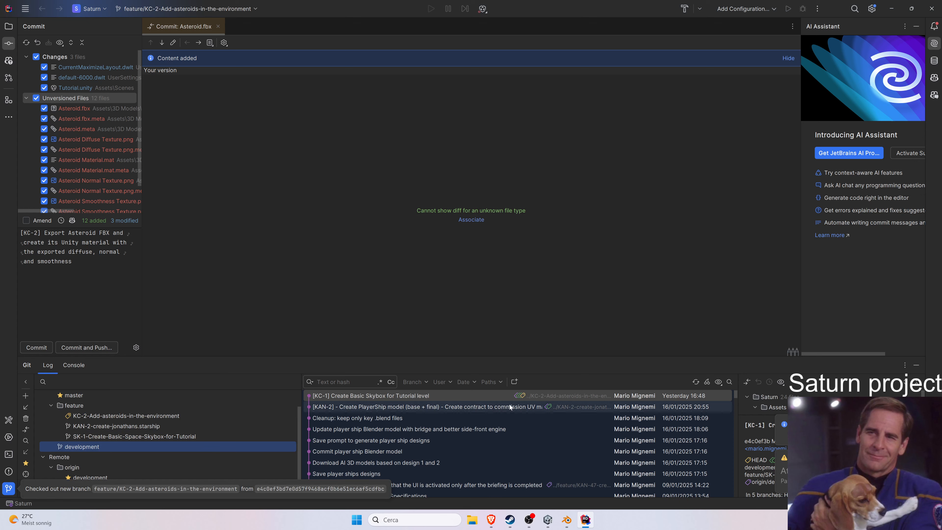
# Commit the changes and push the new feature branch to origin.
pyautogui.click(44, 347)
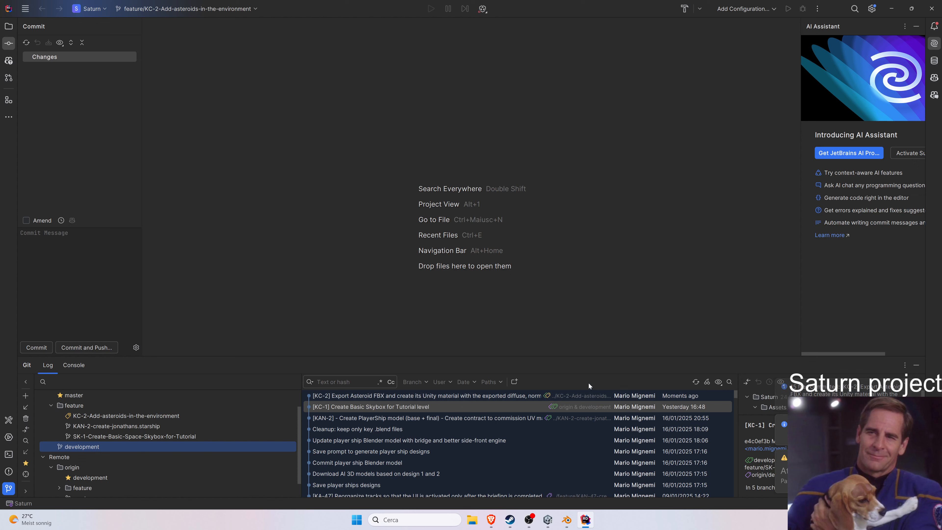
pyautogui.click(26, 8)
pyautogui.click(222, 8)
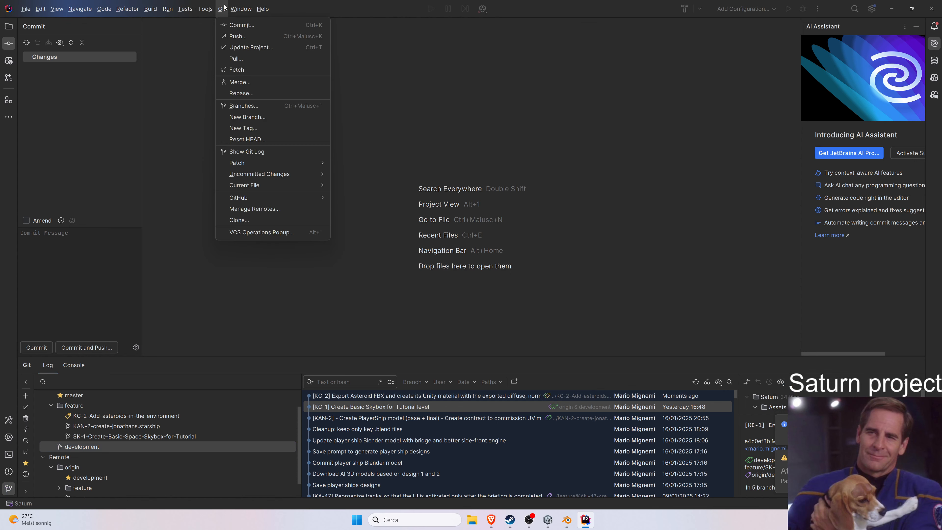
pyautogui.click(241, 38)
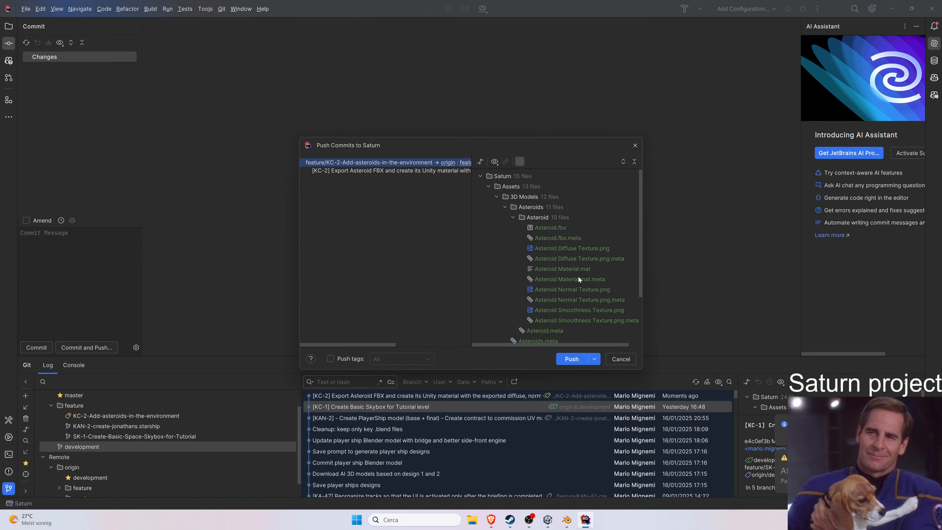
pyautogui.click(581, 359)
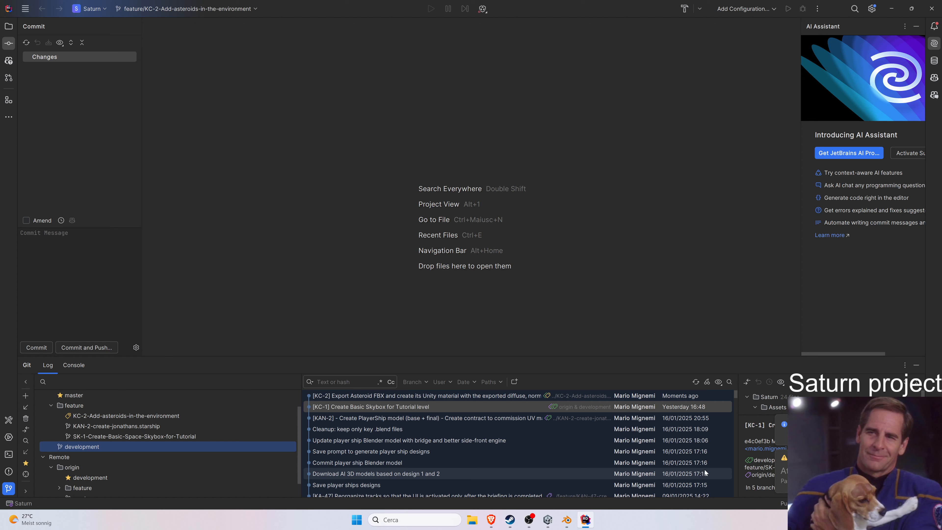
# Switch back to the Unity editor.
pyautogui.click(563, 519)
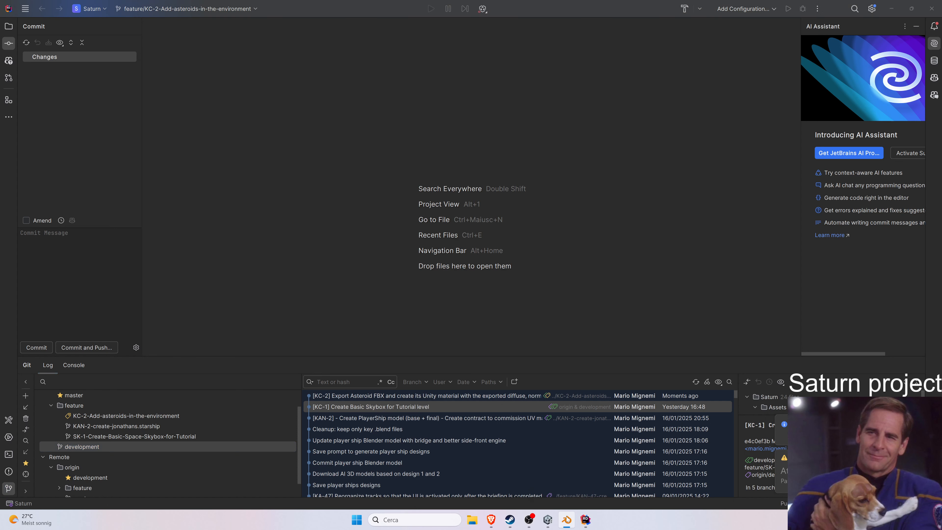
pyautogui.click(549, 521)
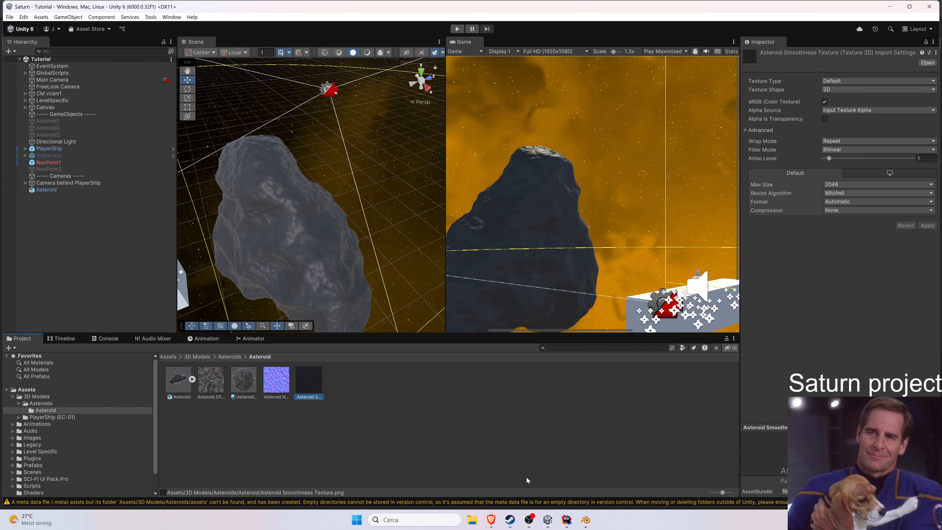
pyautogui.click(528, 521)
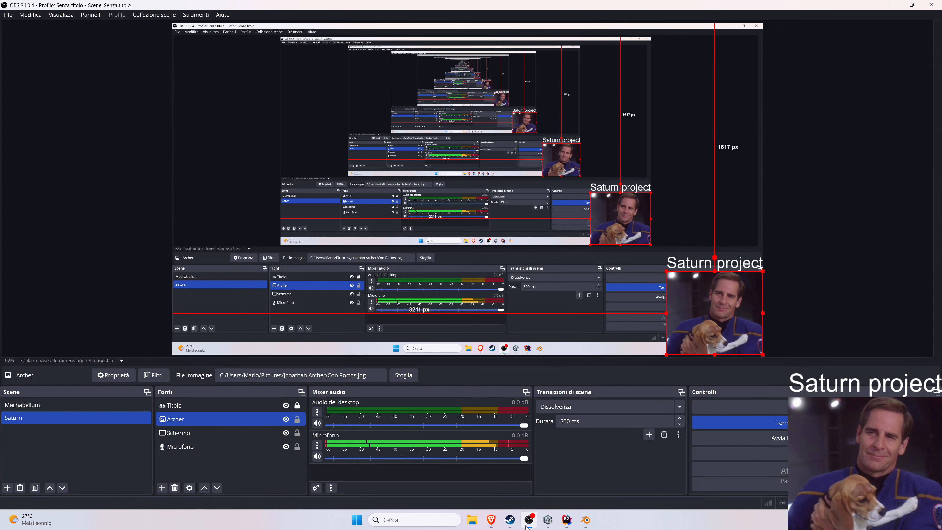
pyautogui.click(528, 524)
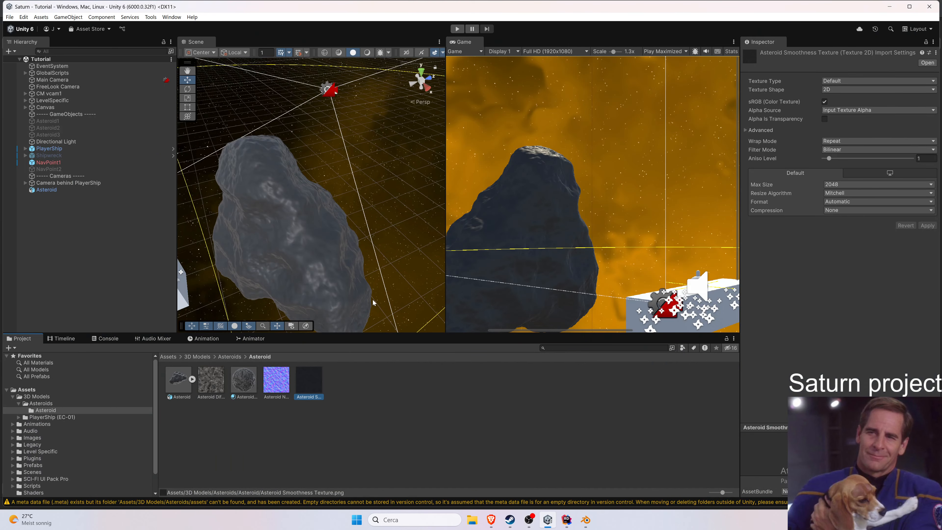